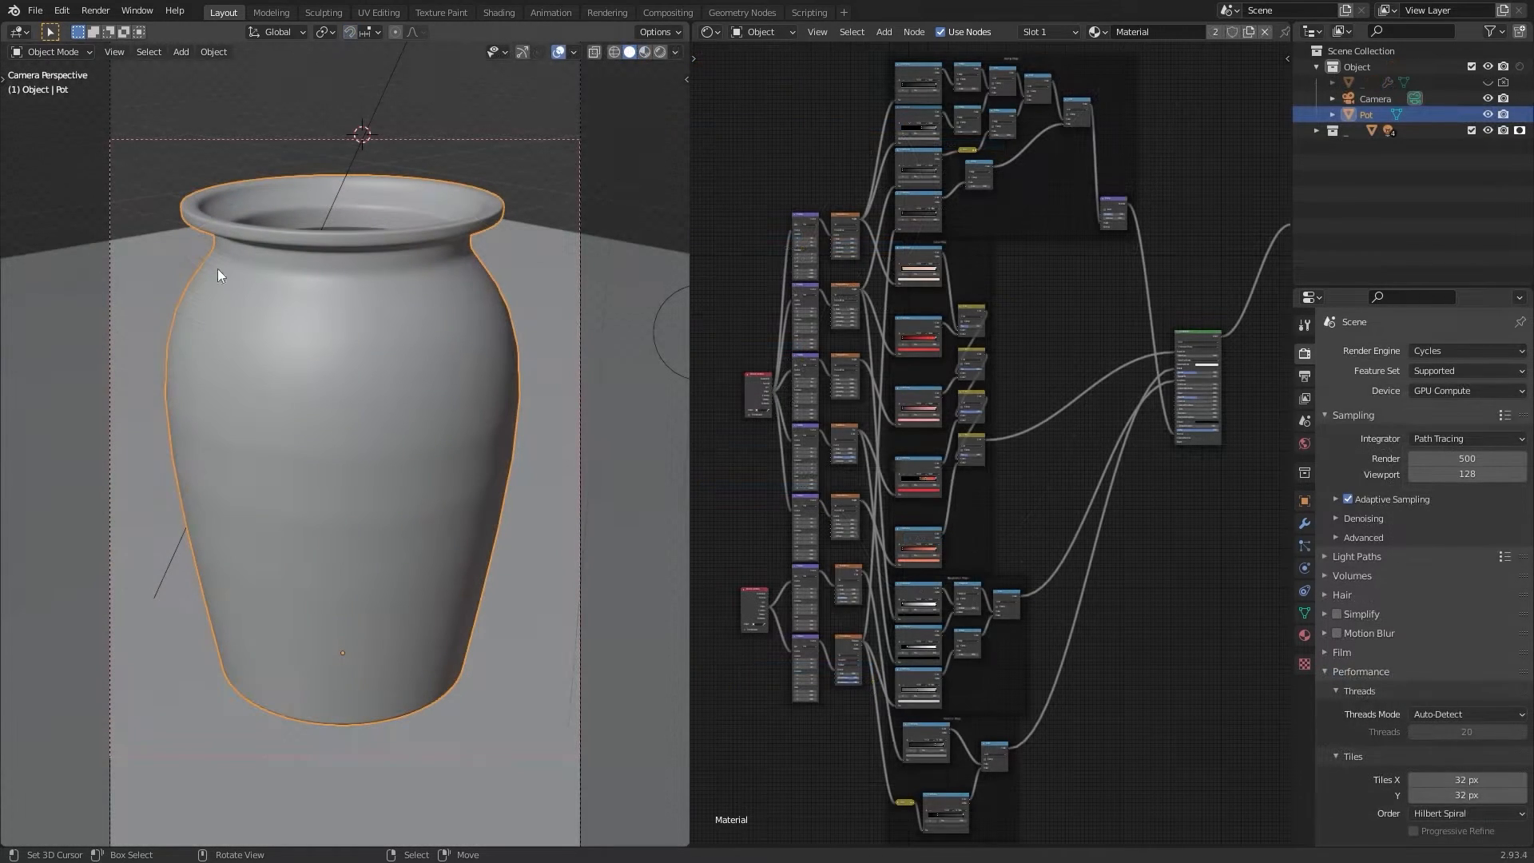
click(112, 12)
click(100, 9)
click(100, 9)
click(126, 28)
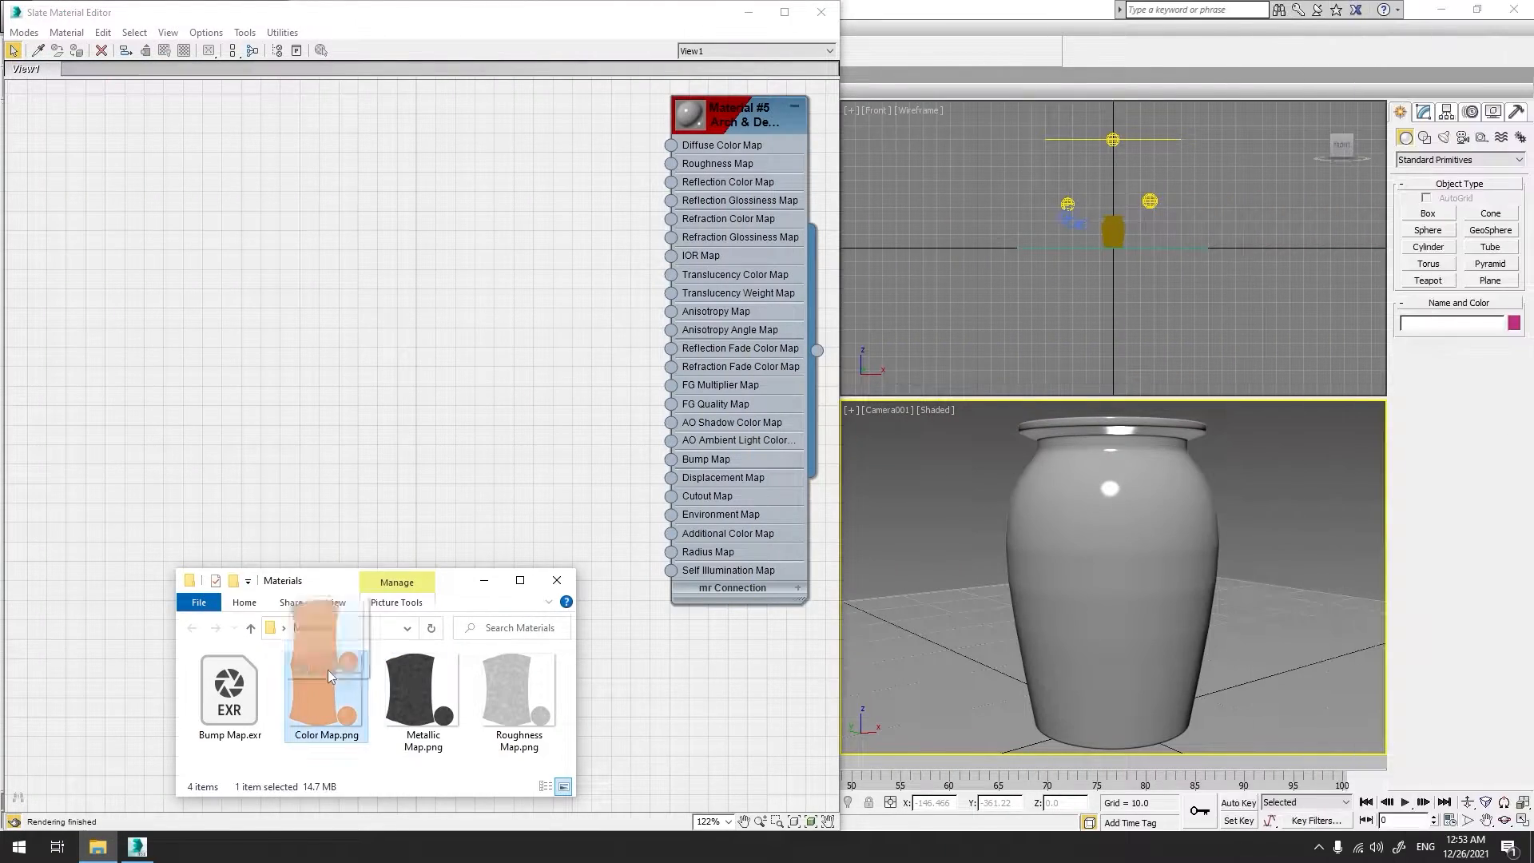
Step: Add four bitmap texture nodes to the Slate Material Editor next to the pot material
drag(328, 669, 415, 184)
drag(519, 695, 415, 240)
drag(424, 691, 415, 371)
drag(229, 691, 416, 423)
click(543, 564)
Step: Wire the bitmaps into the material's Diffuse Color, Roughness, Reflection Color and Bump Map inputs
drag(486, 159, 671, 145)
drag(485, 238, 671, 163)
drag(486, 334, 671, 181)
drag(485, 413, 671, 459)
middle_drag(815, 352, 687, 444)
drag(688, 444, 1098, 505)
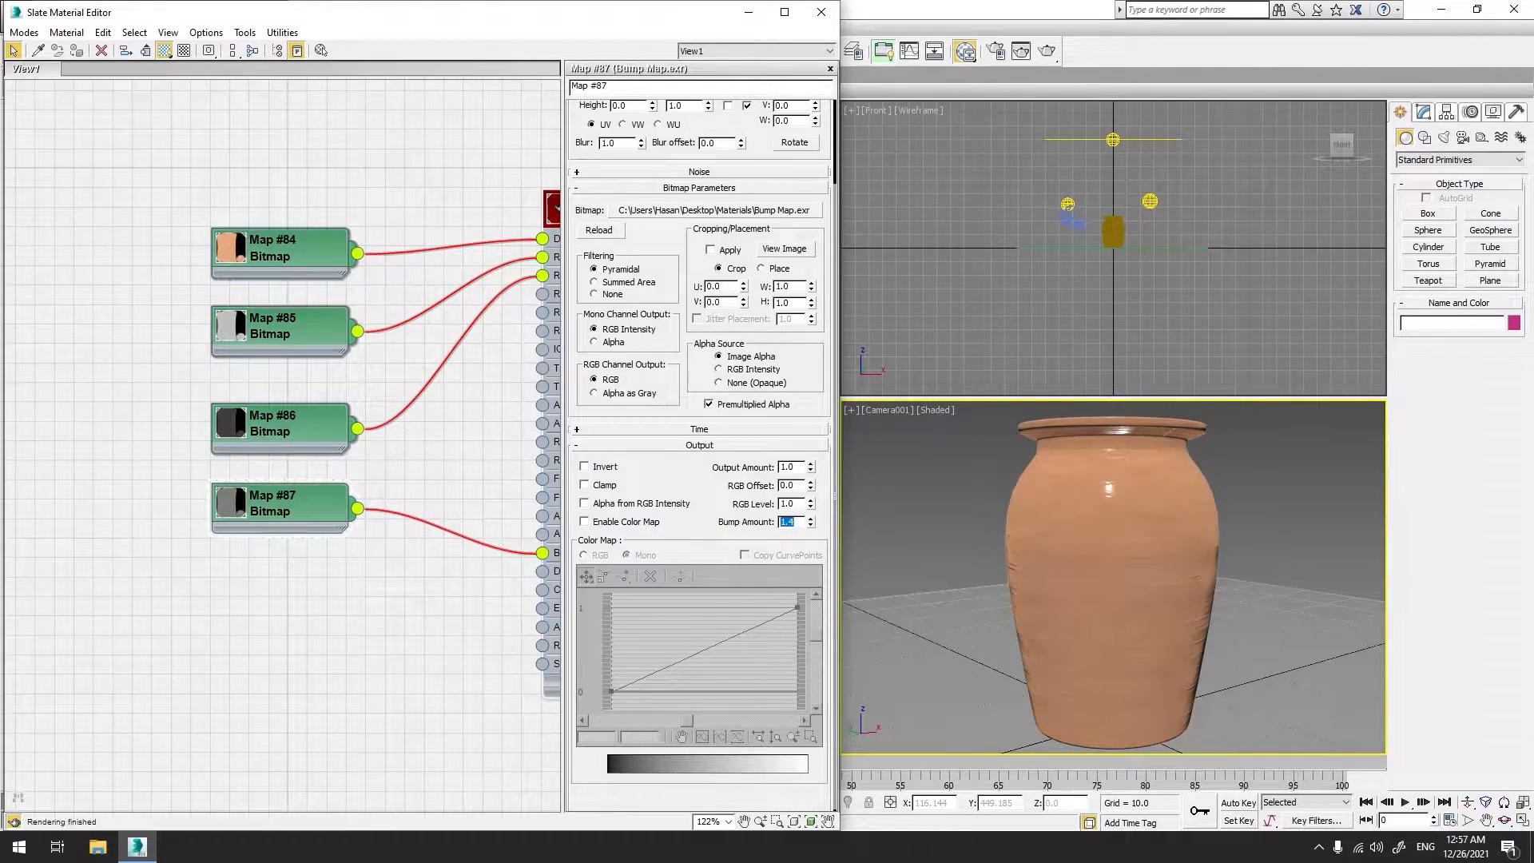
Step: Render the camera view and zoom into the rendered pot to inspect the texture
click(1045, 53)
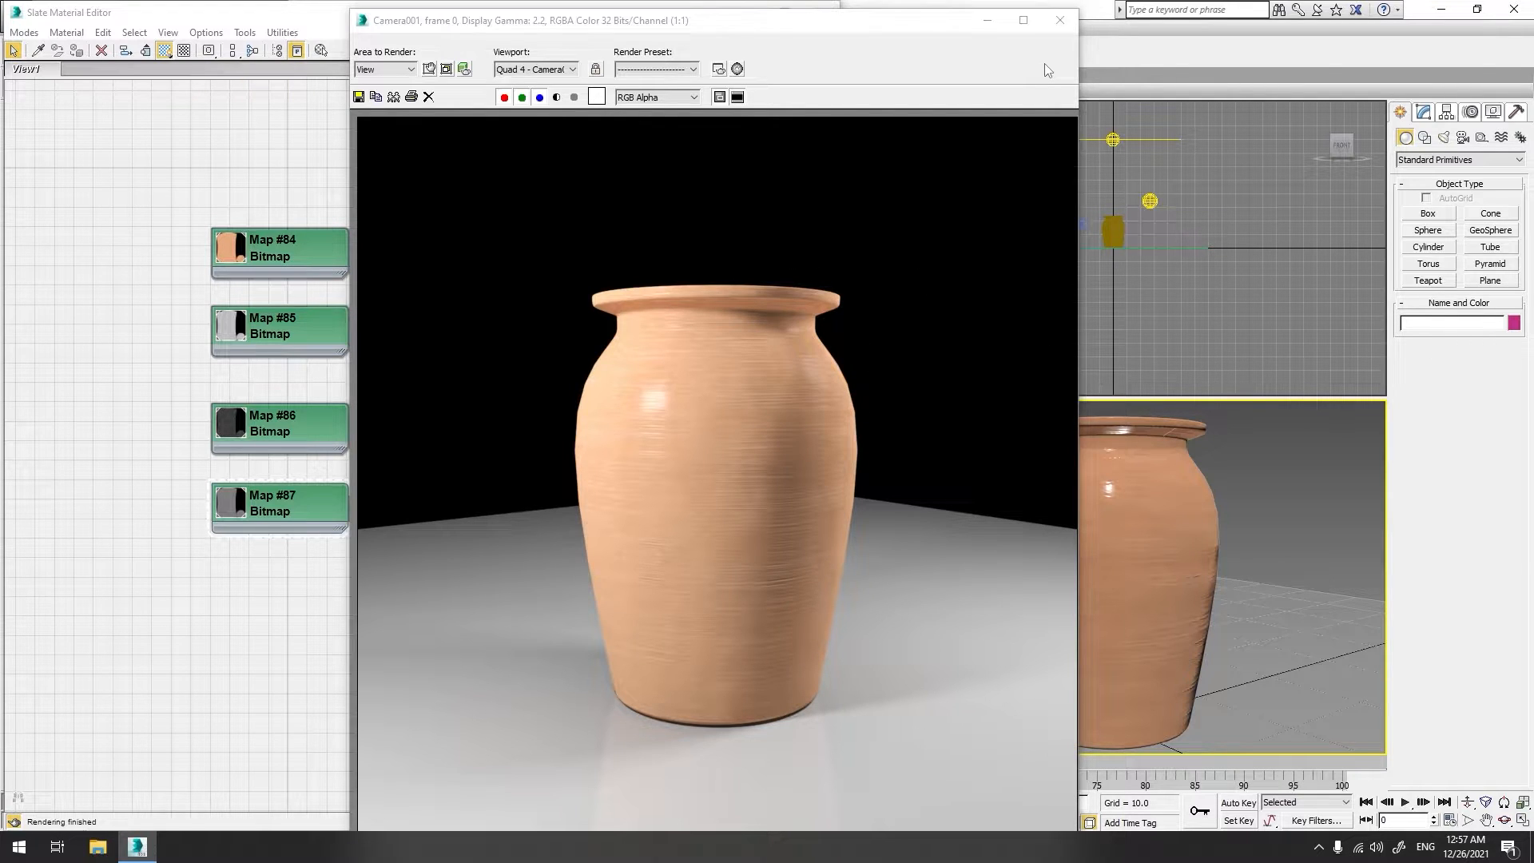
scroll(770, 386, up, 4)
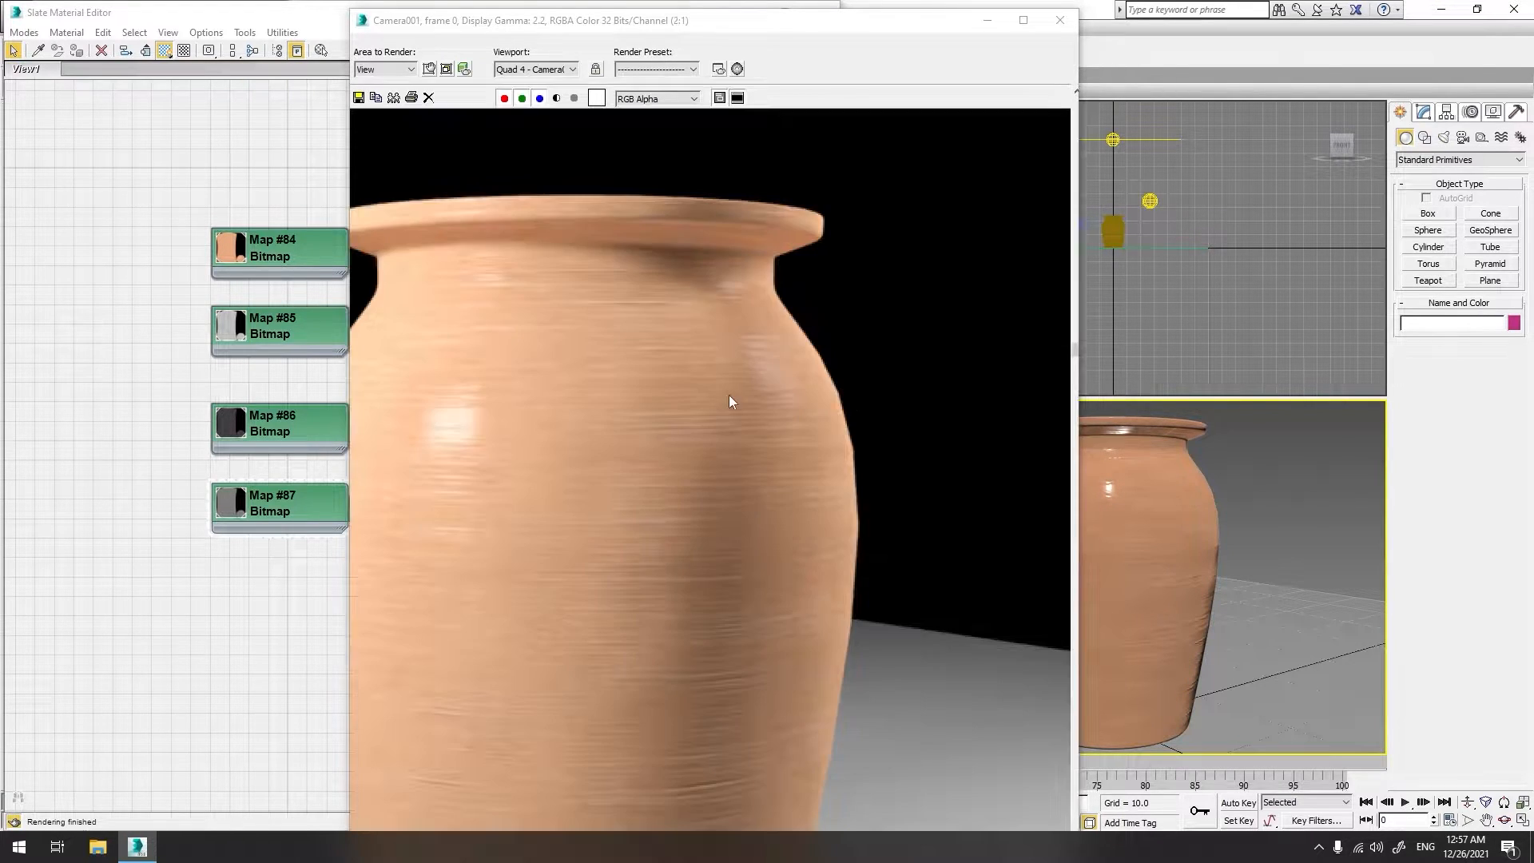
scroll(927, 287, down, 4)
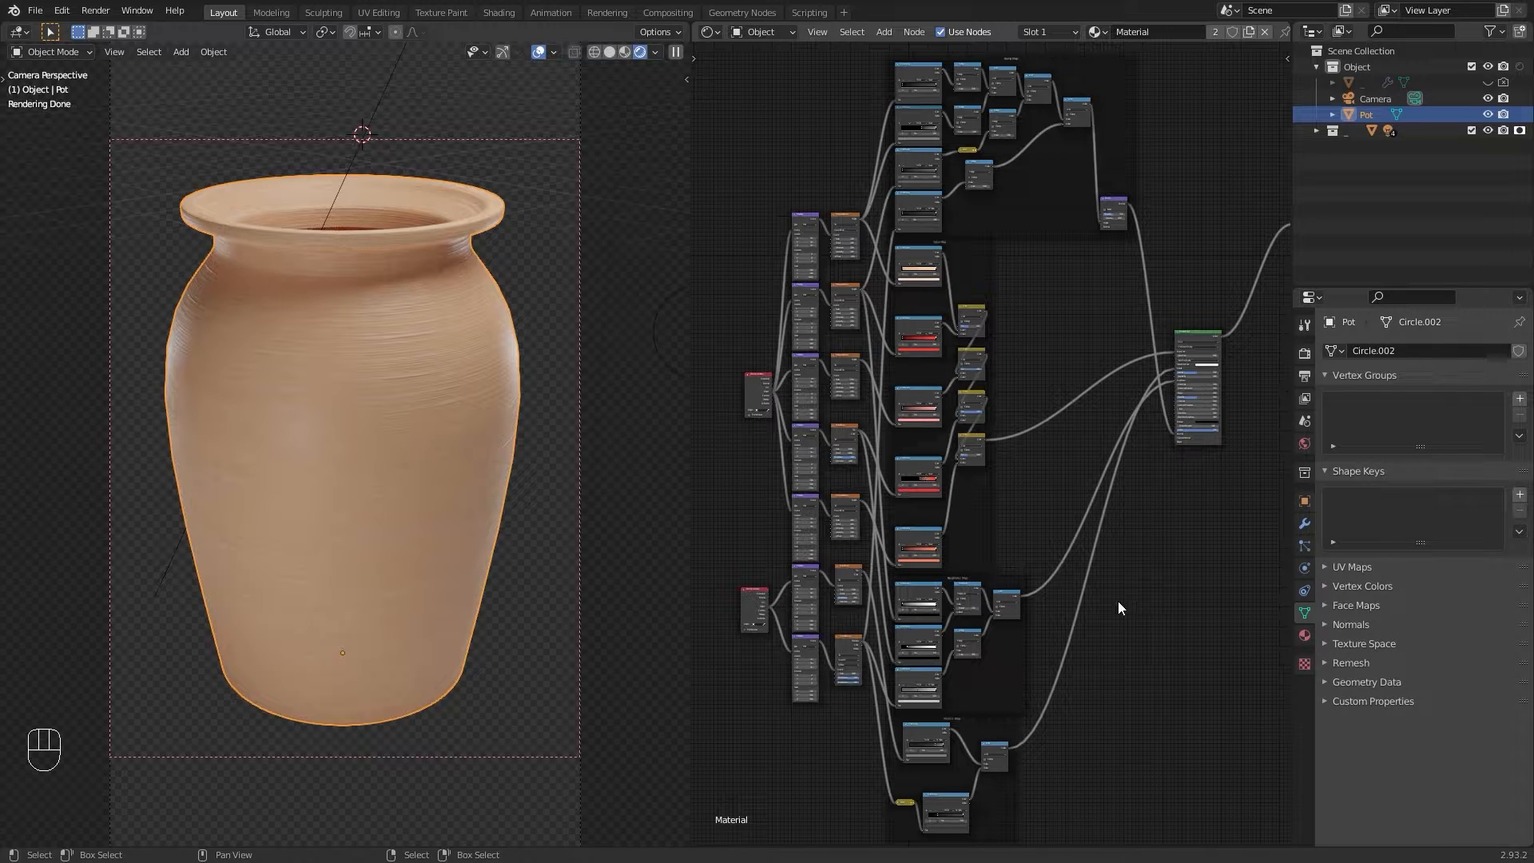
Step: Switch the viewport to solid shading and turn the node editor area into a UV Editor
click(610, 55)
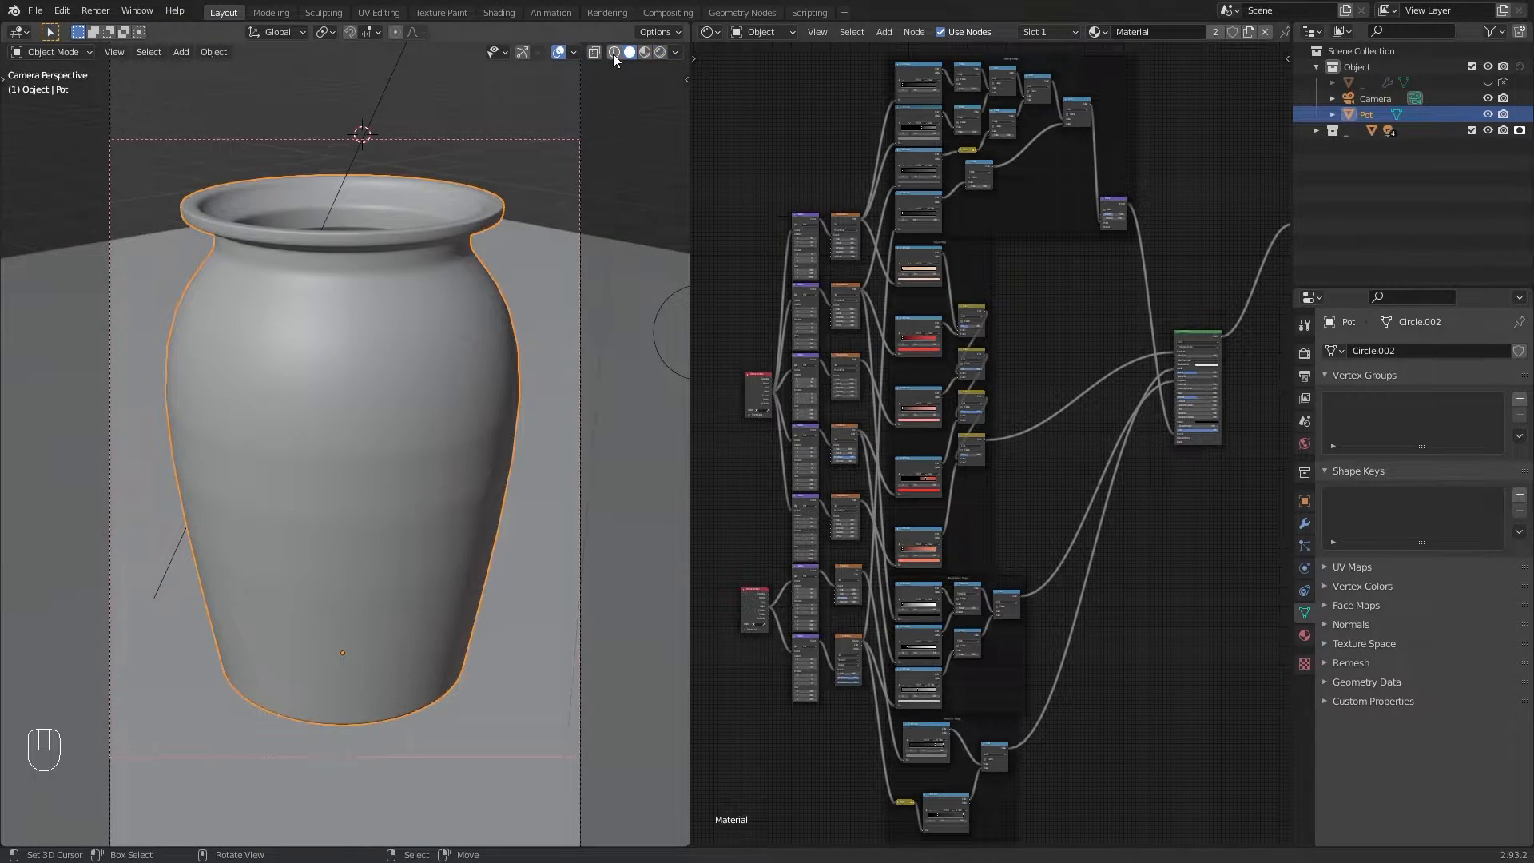
click(708, 32)
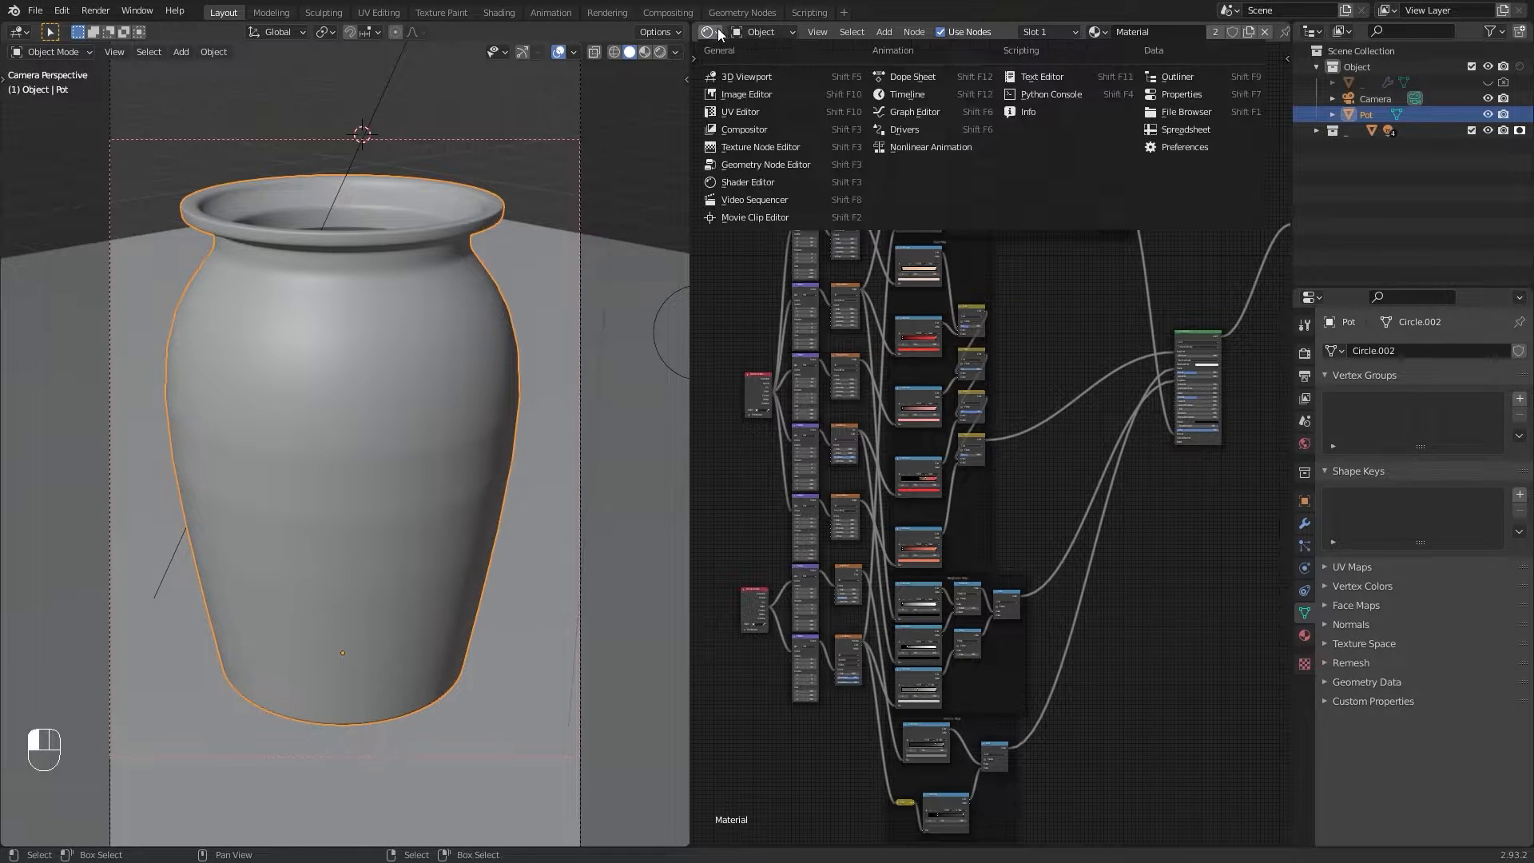
click(738, 115)
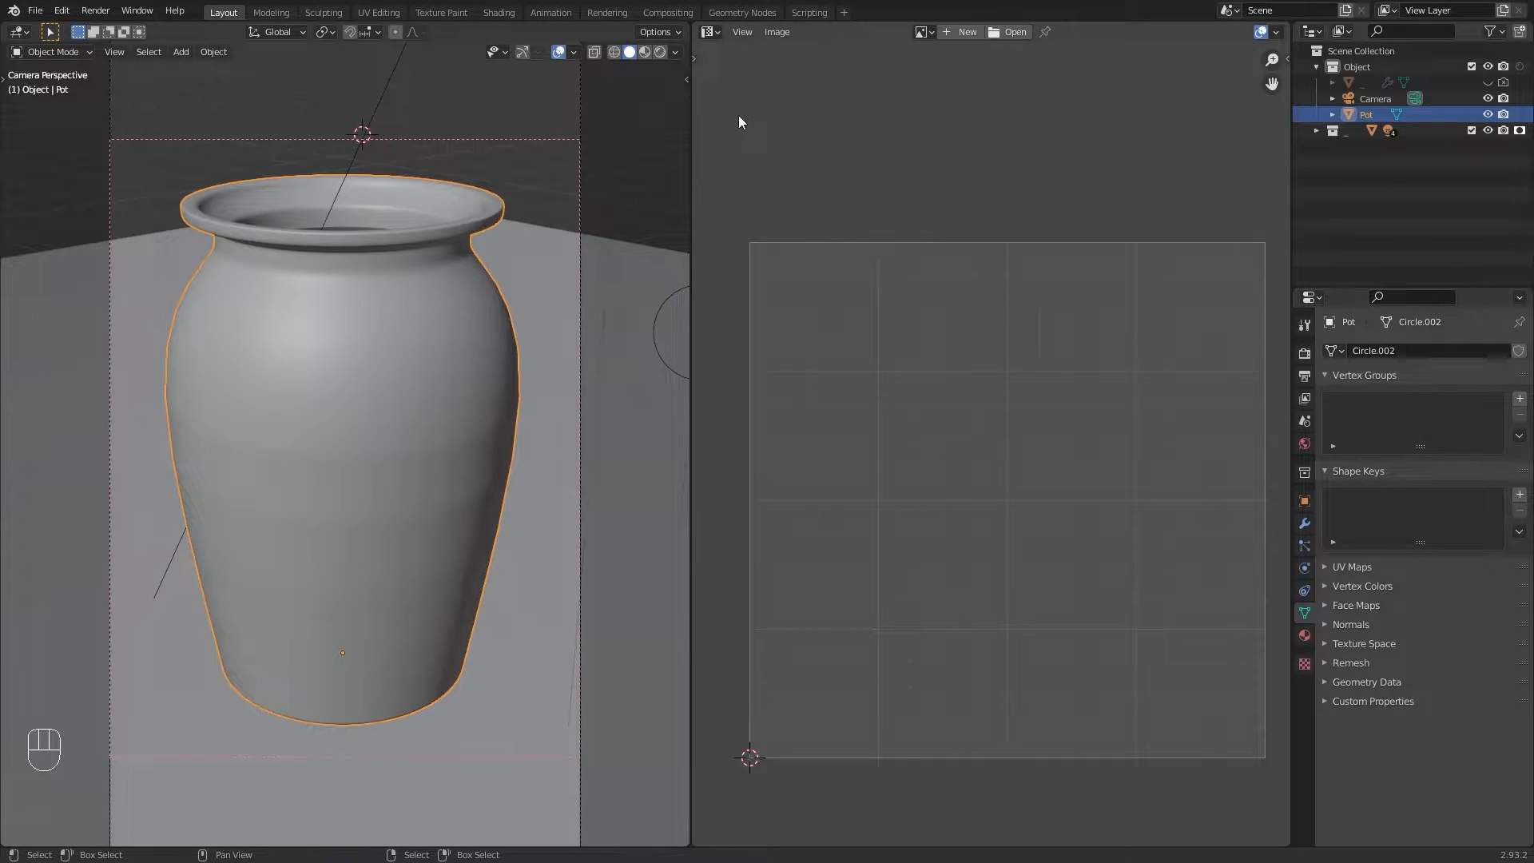
Step: Enter Edit Mode and examine the pot's existing UV layout from different angles
middle_drag(903, 377, 885, 345)
key(Tab)
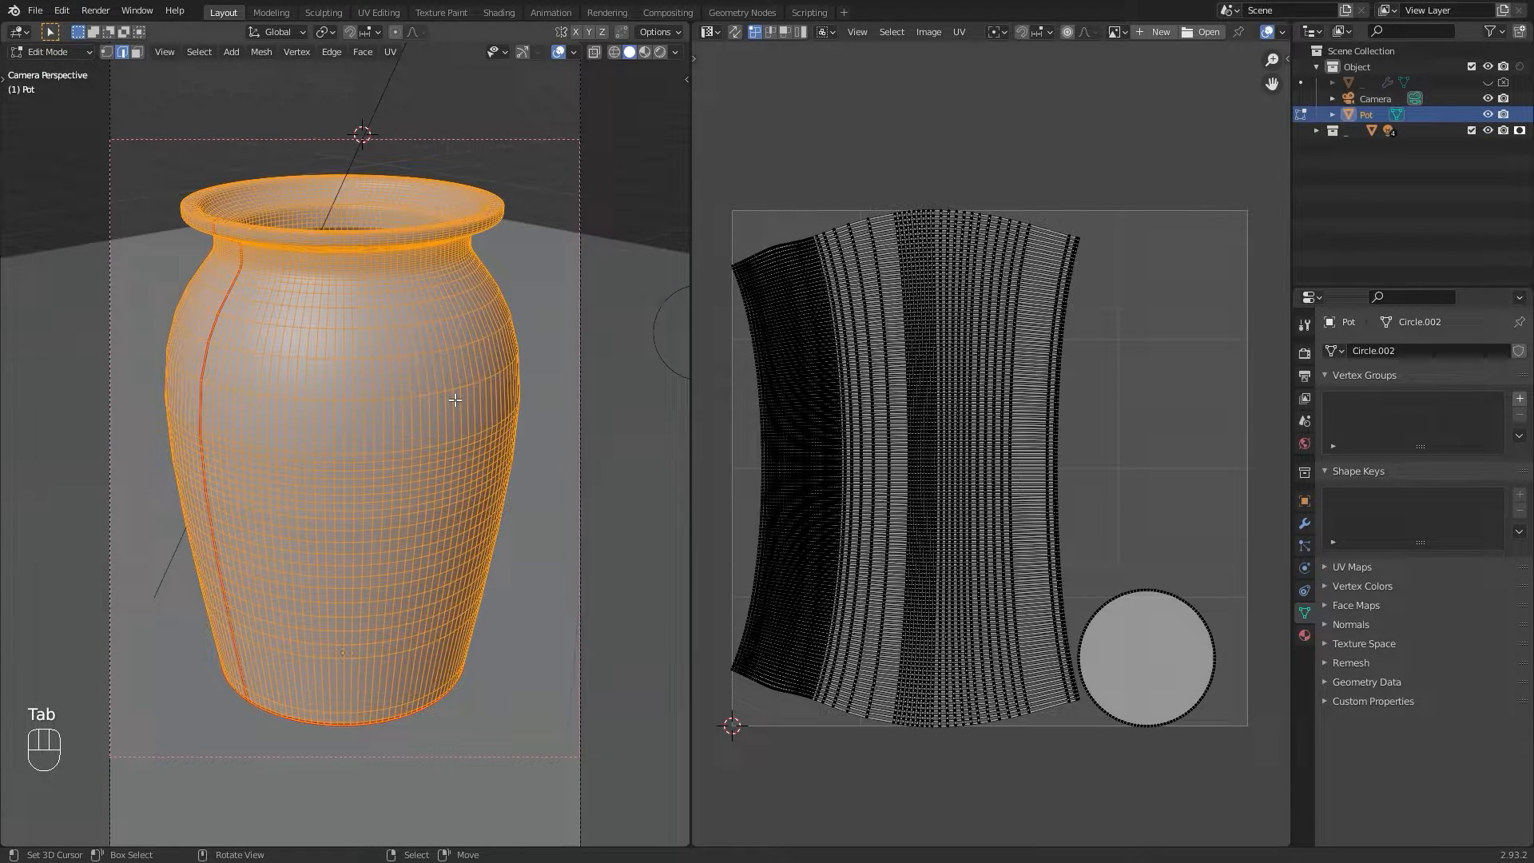
middle_drag(419, 311, 418, 332)
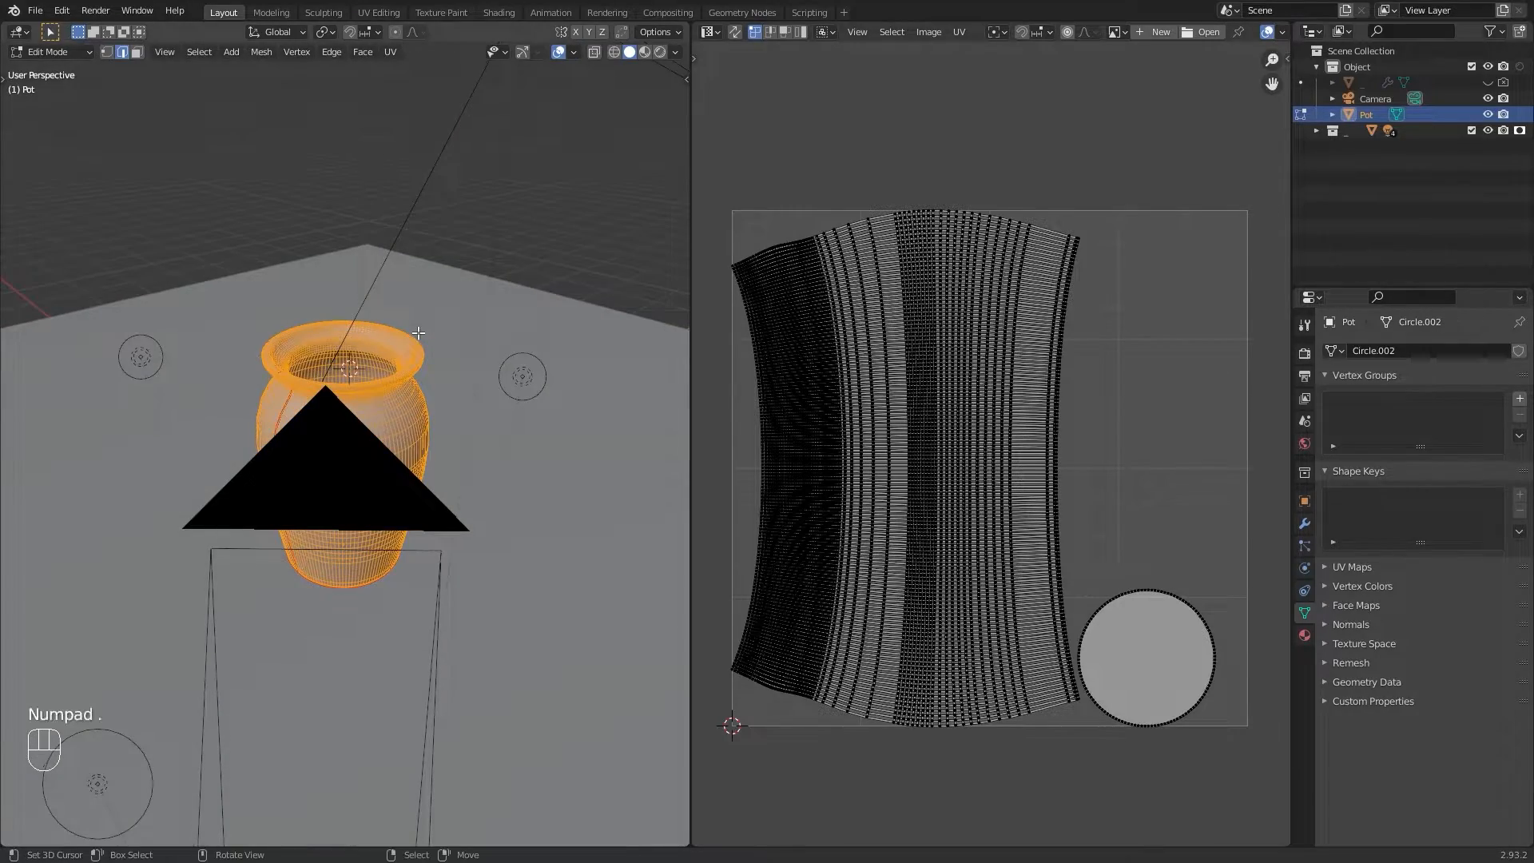
key(KP_Decimal)
middle_drag(472, 242, 195, 414)
key(alt+a)
middle_drag(429, 458, 463, 455)
key(a)
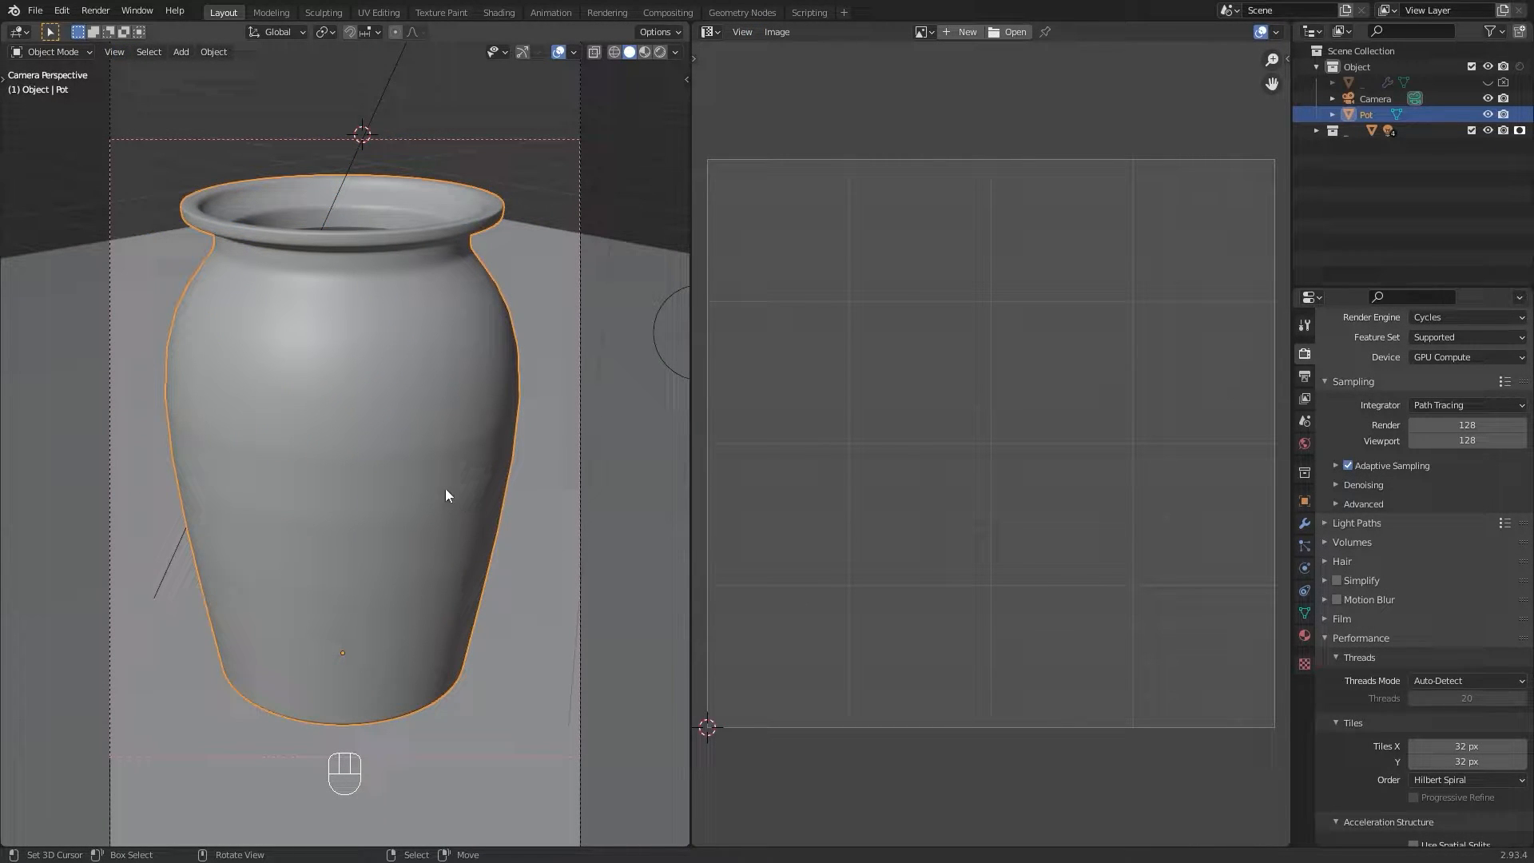
Step: Enter Edit Mode, try unwrapping the whole pot, and undo the unwrap
key(Tab)
key(a)
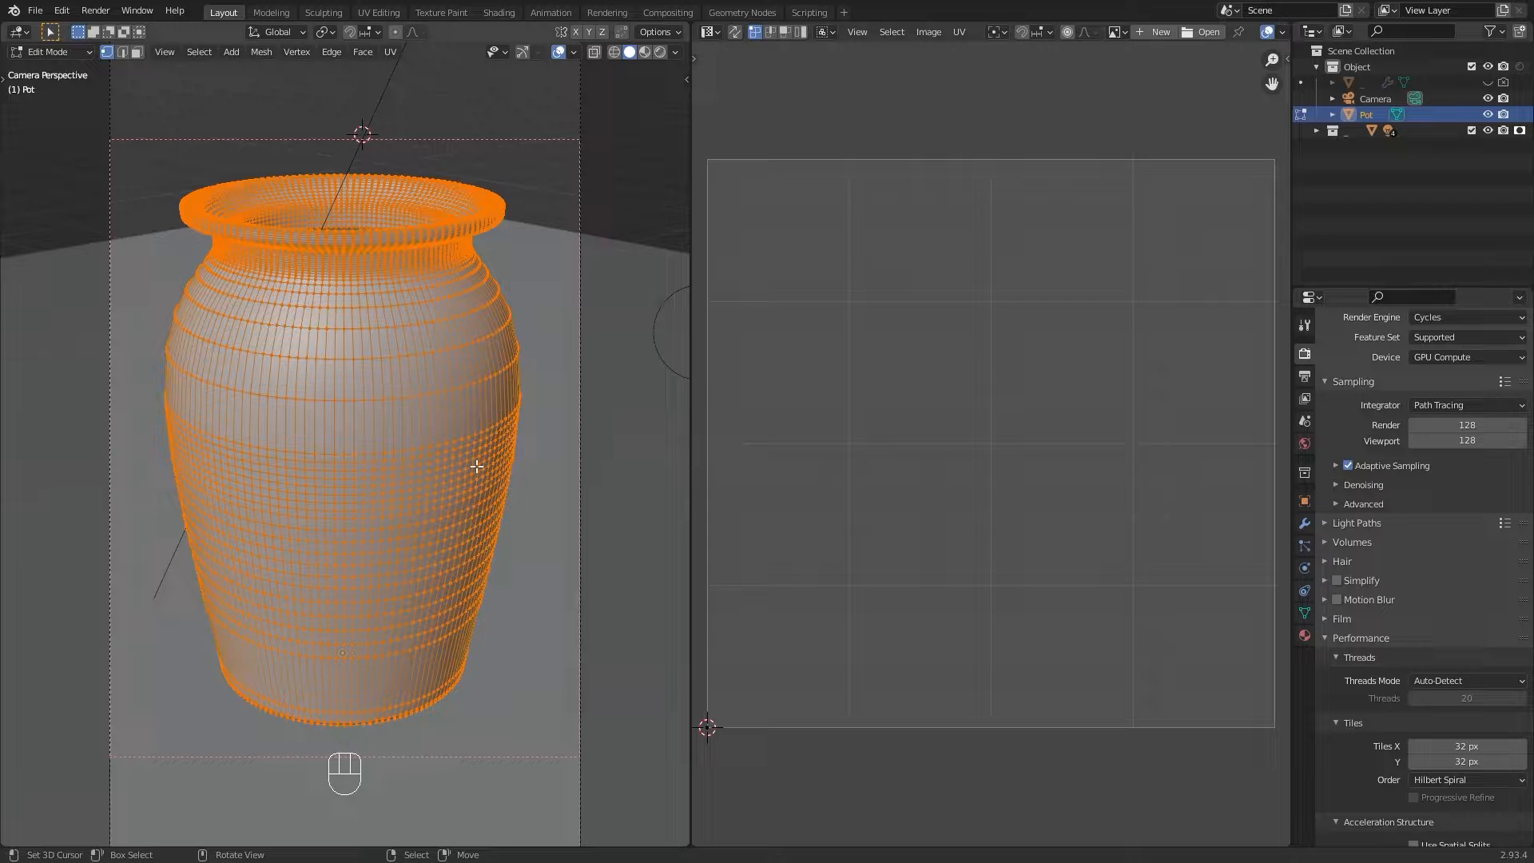
key(u)
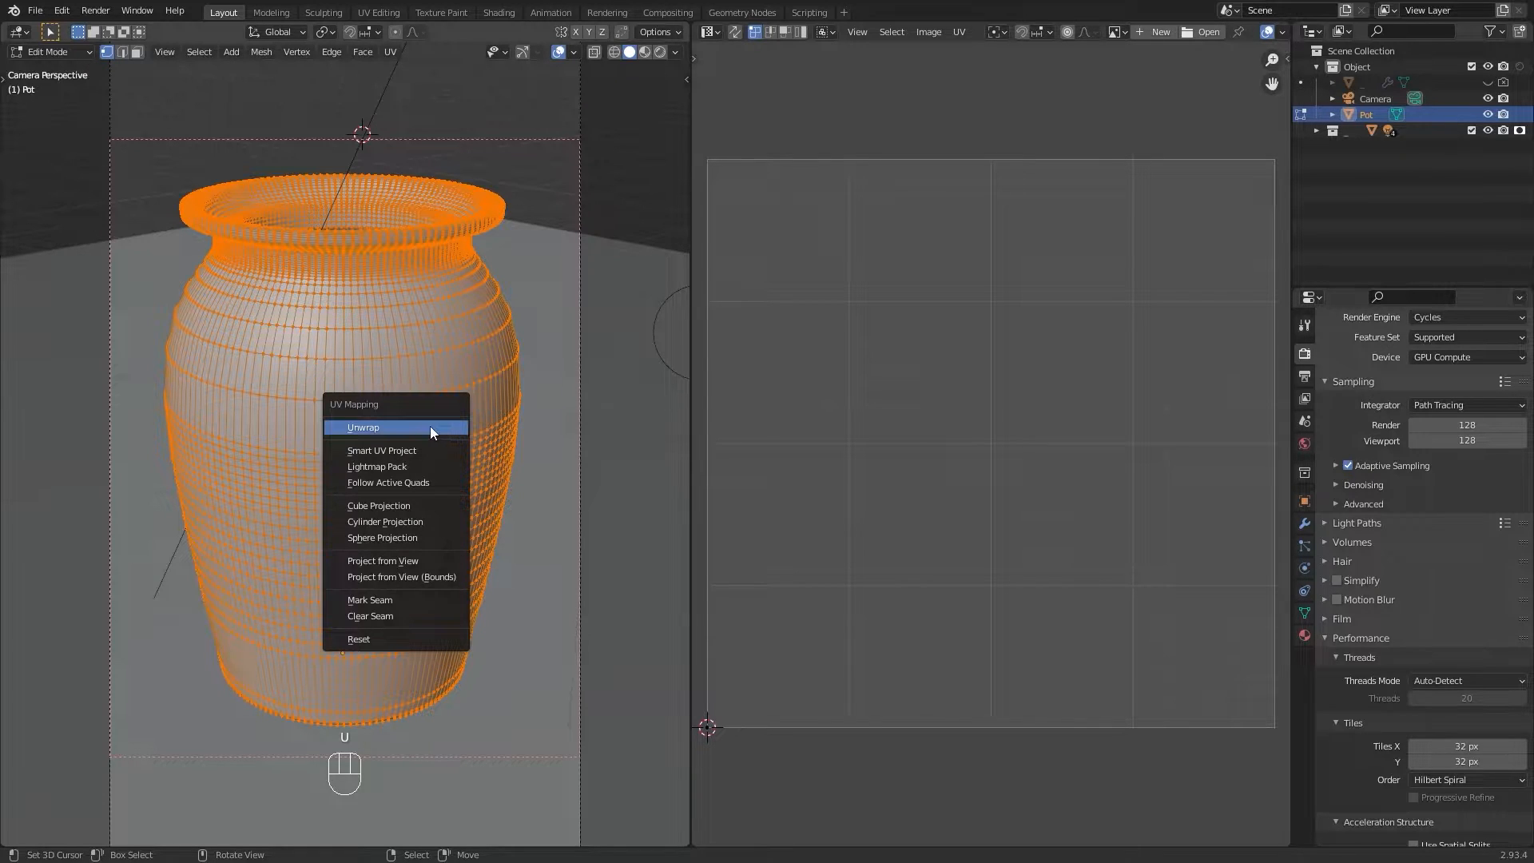
key(Return)
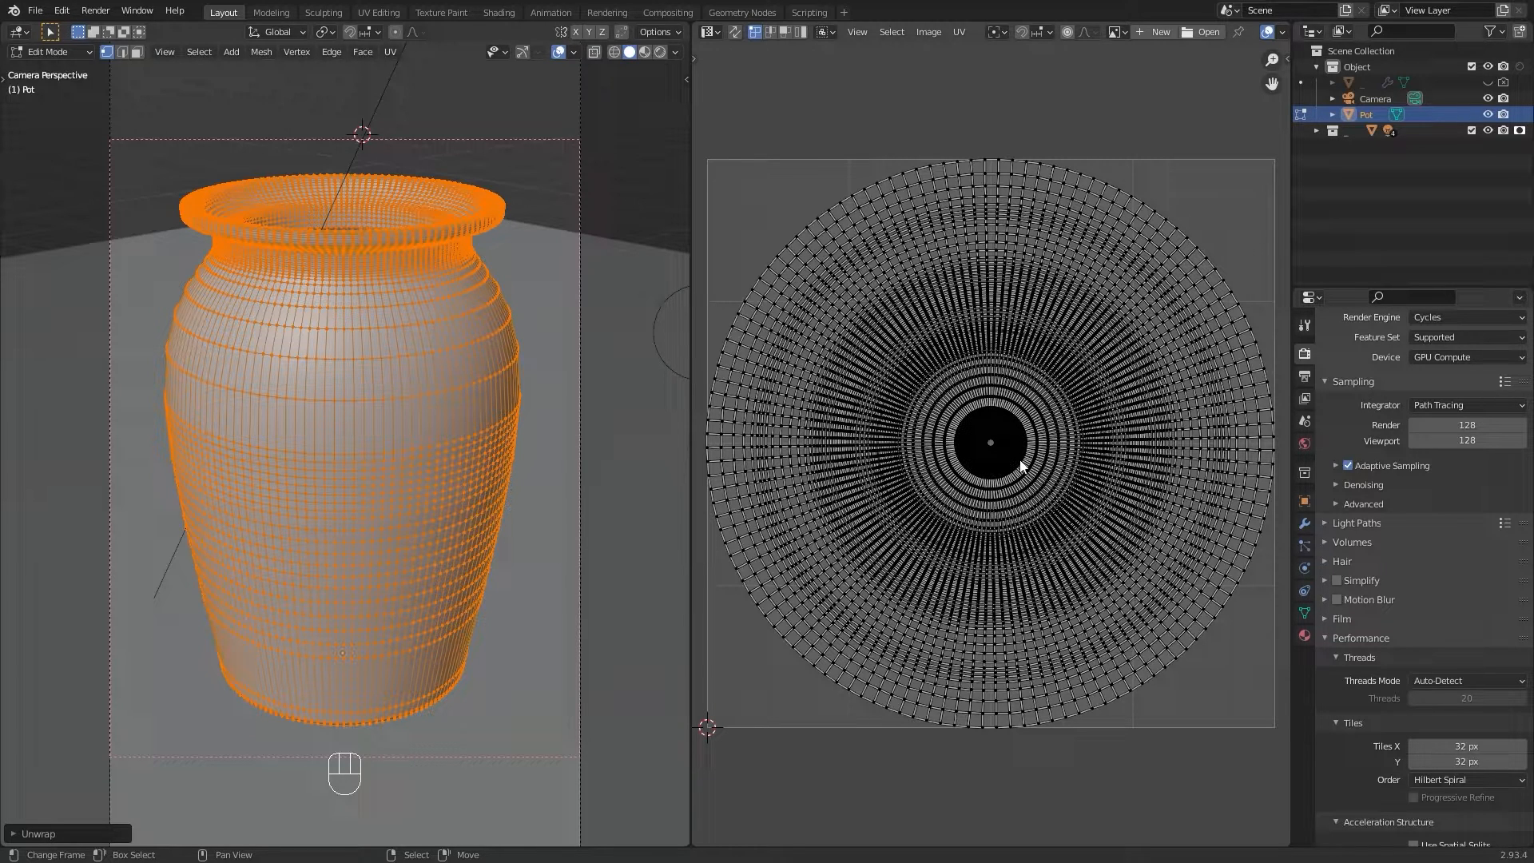
key(ctrl+z)
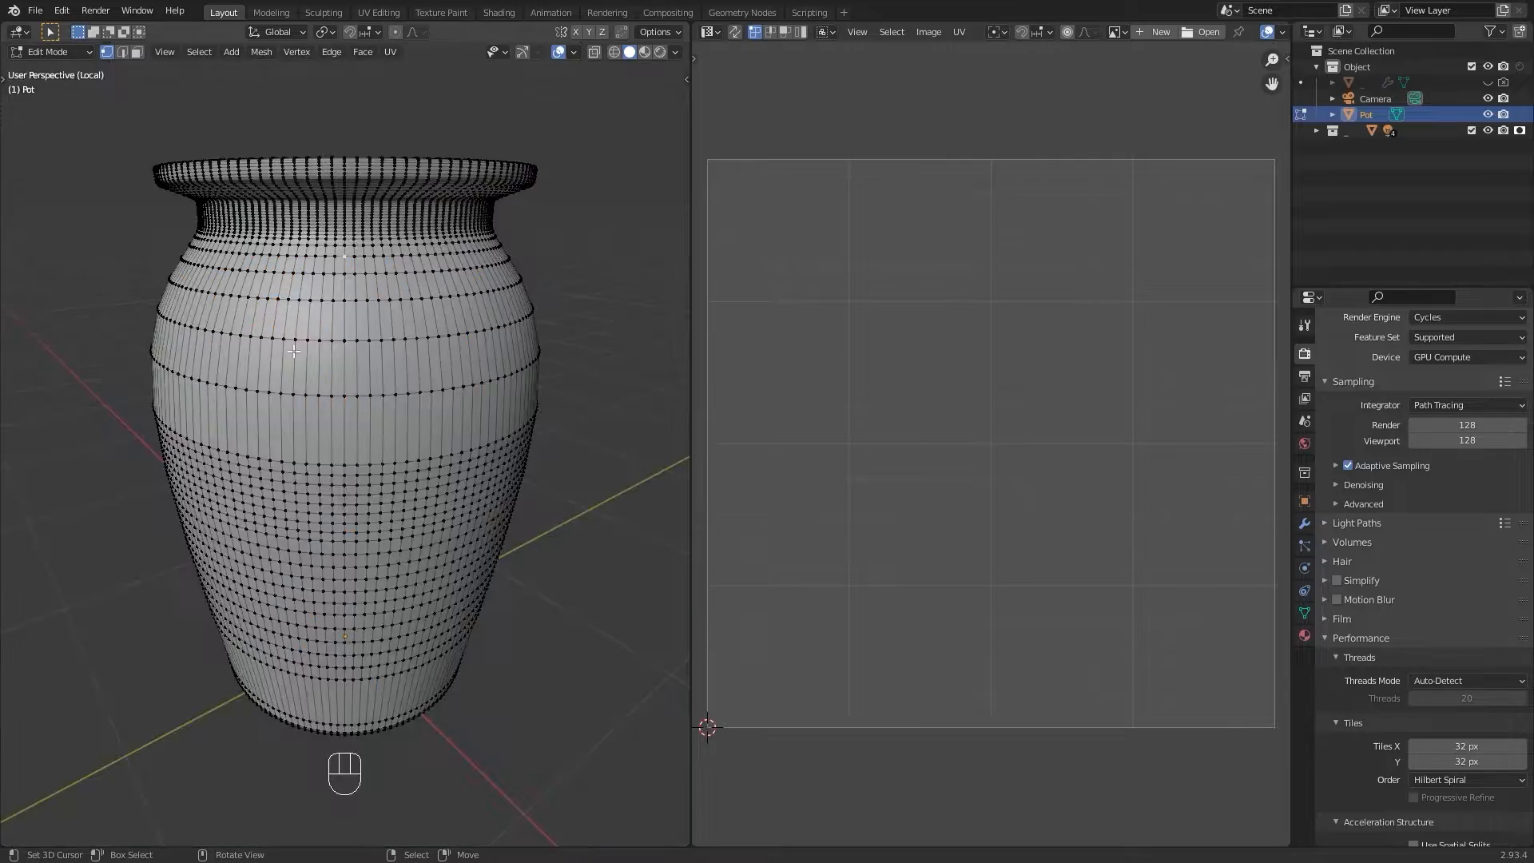
Step: Select edges outlining a rectangular patch on the pot's front and mark them as a seam
middle_drag(294, 351, 355, 367)
scroll(354, 367, up, 2)
middle_drag(379, 302, 376, 331)
right_click(384, 237)
ctrl+right_click(254, 237)
ctrl+right_click(244, 417)
ctrl+right_click(390, 419)
ctrl+right_click(385, 237)
key(u)
click(256, 446)
key(alt+a)
Step: Mark a second rectangular seam patch beside the first one
middle_drag(472, 279, 486, 361)
ctrl+right_click(393, 413)
ctrl+right_click(524, 400)
ctrl+right_click(503, 230)
ctrl+right_click(386, 232)
key(u)
click(438, 284)
key(alt+a)
Step: Select the whole mesh and unwrap it
key(a)
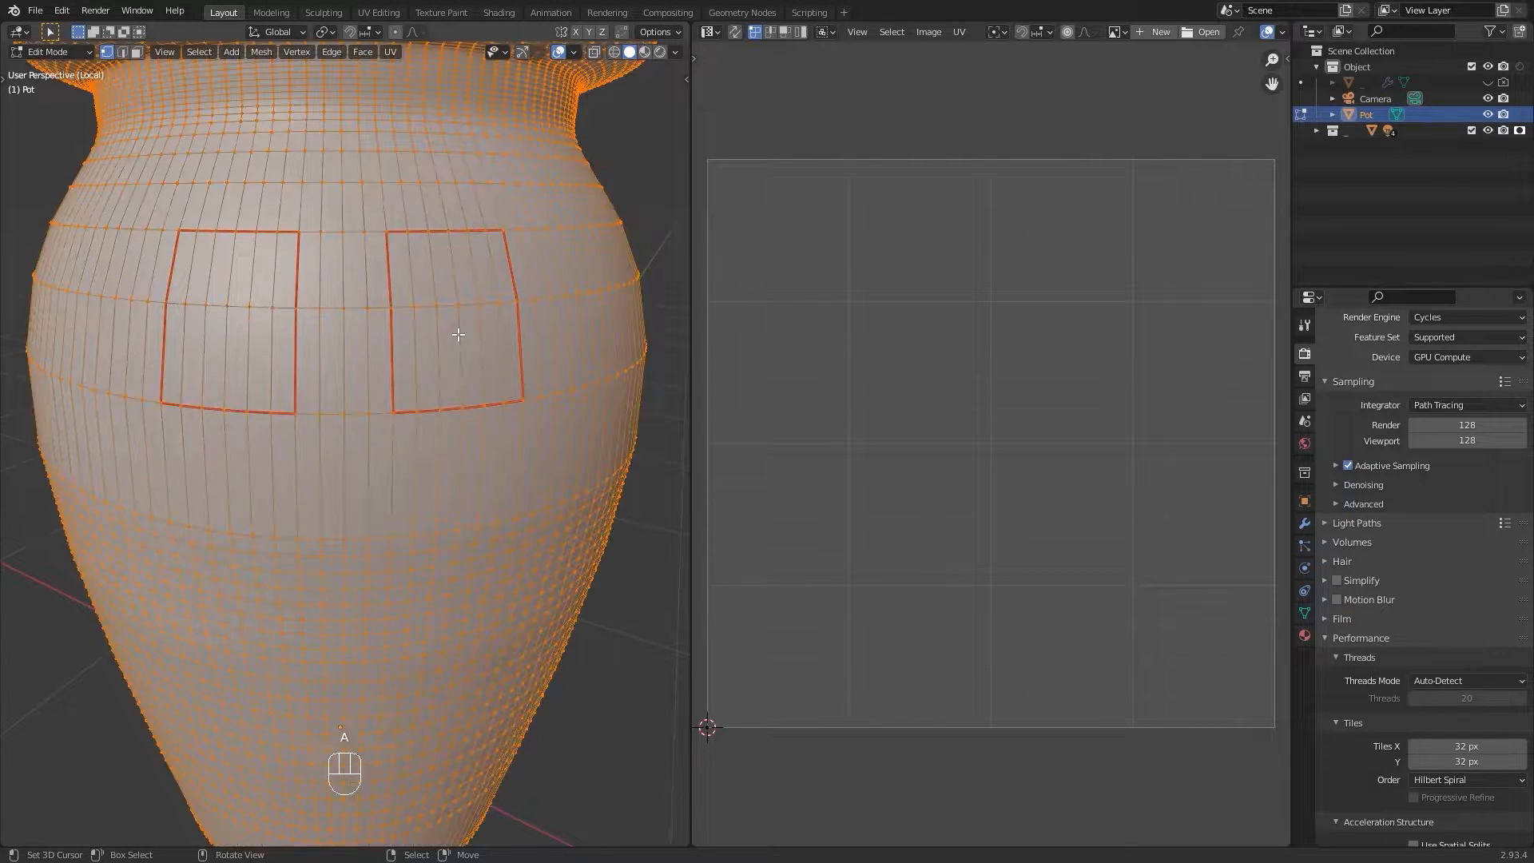
key(u)
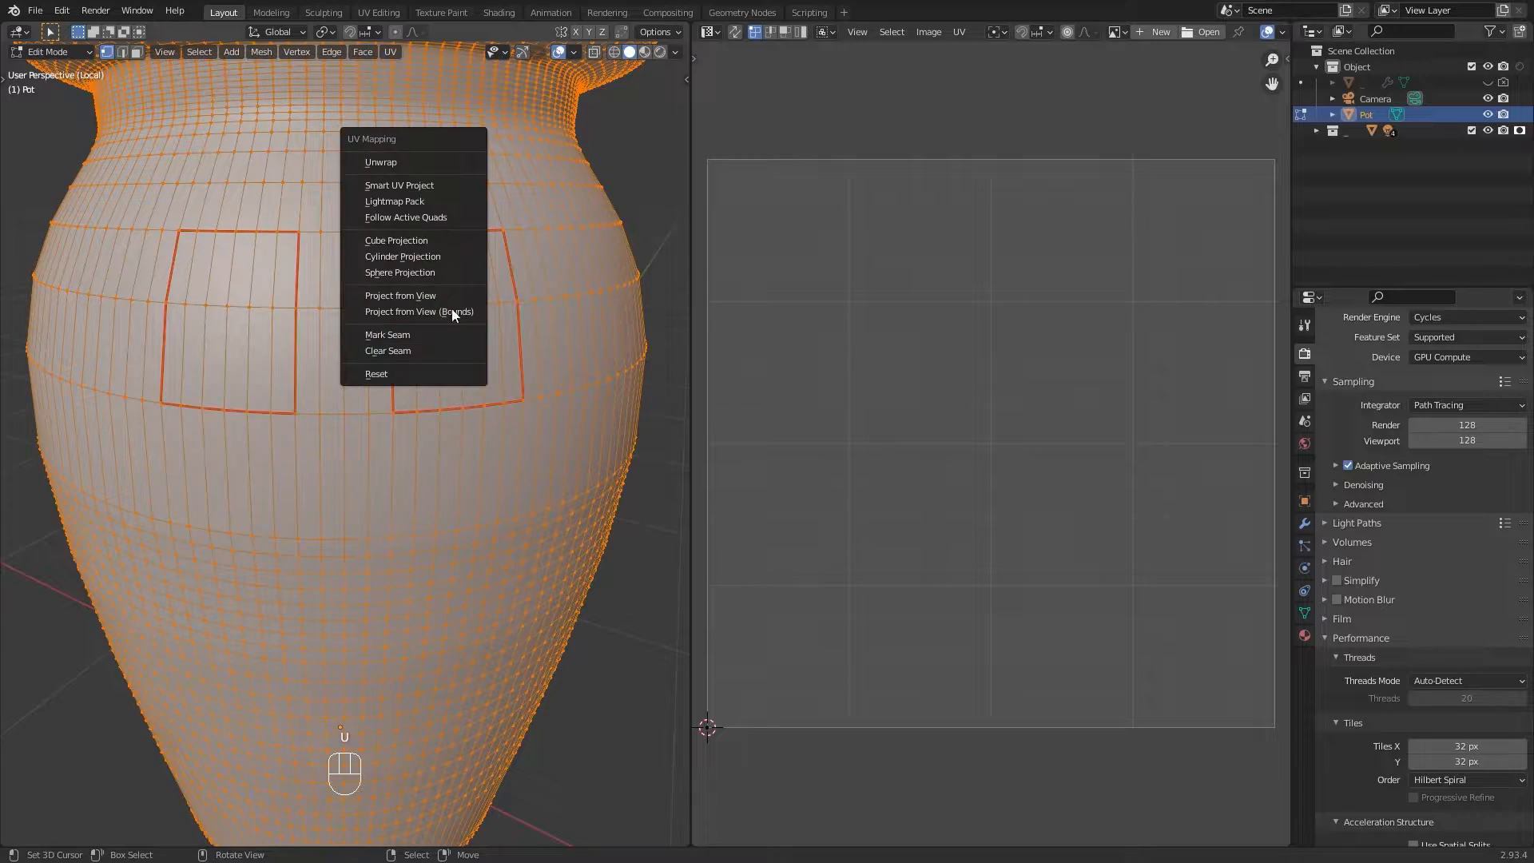
click(428, 165)
Step: Move the two small rectangular UV islands apart in the UV editor
shift+middle_drag(778, 216, 880, 385)
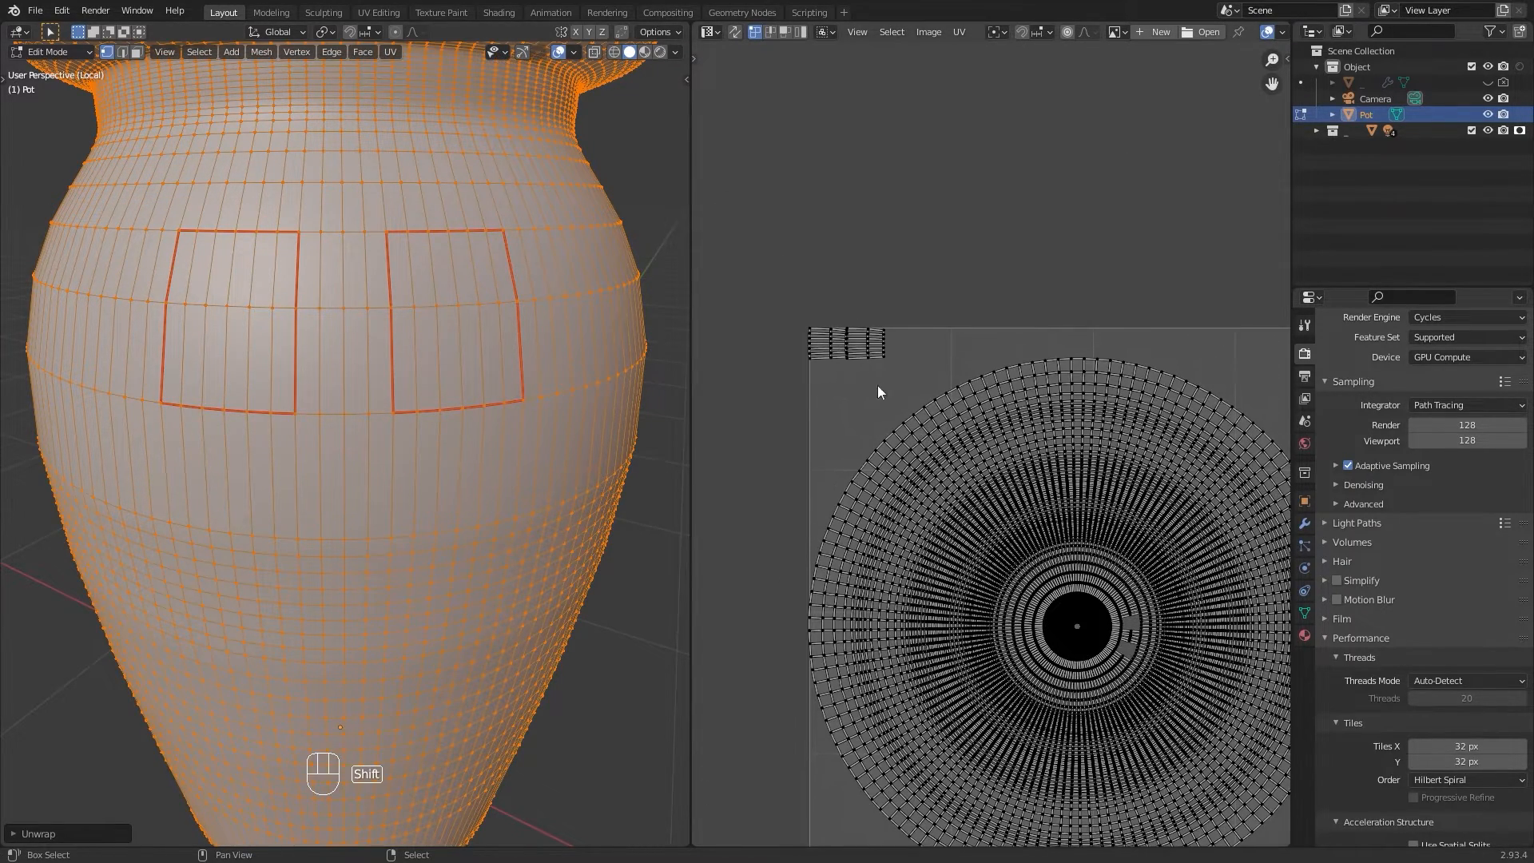
scroll(879, 385, up, 4)
shift+middle_drag(770, 291, 975, 449)
key(l)
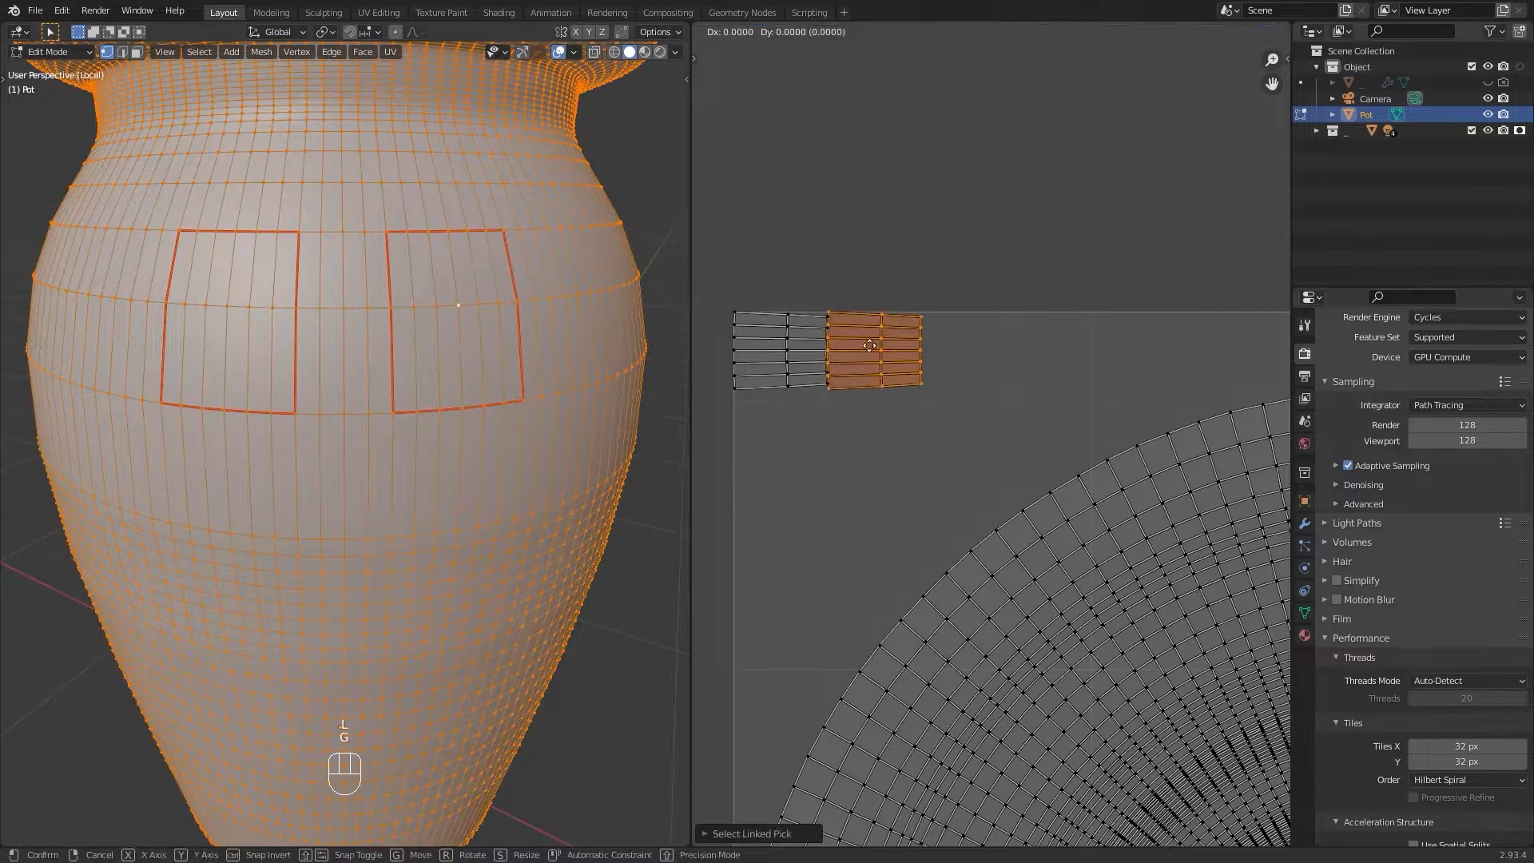
key(g)
click(934, 376)
key(l)
click(838, 400)
key(alt+a)
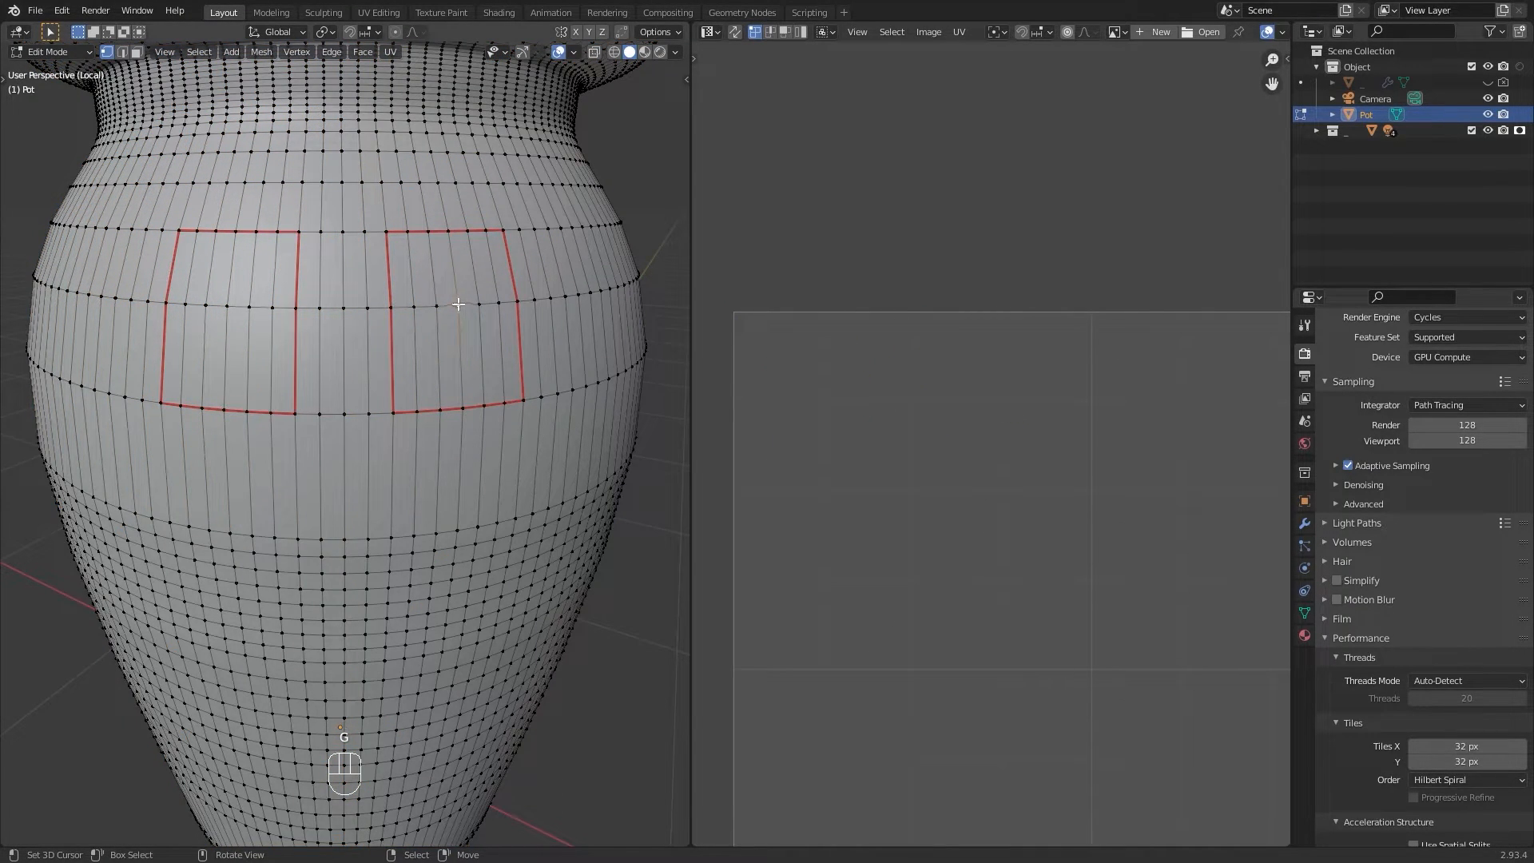
Step: Switch to face selection and pick faces inside the two seam rectangles, undoing the last pick
key(a)
key(2)
key(3)
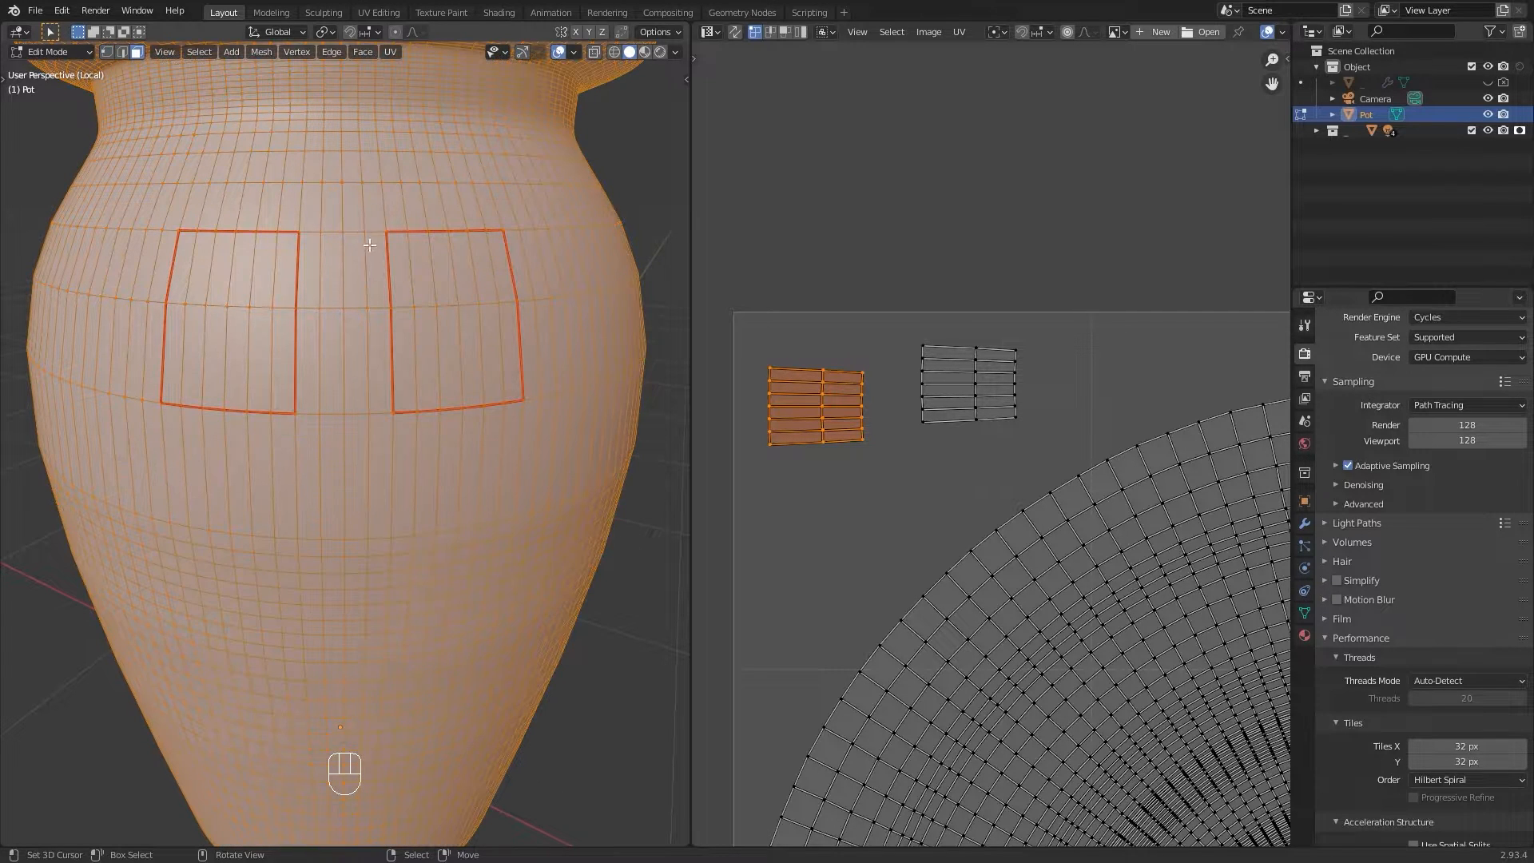
right_click(393, 264)
shift+right_click(441, 268)
shift+right_click(499, 272)
shift+right_click(511, 347)
shift+right_click(406, 352)
shift+right_click(490, 356)
shift+right_click(285, 270)
ctrl+right_click(182, 253)
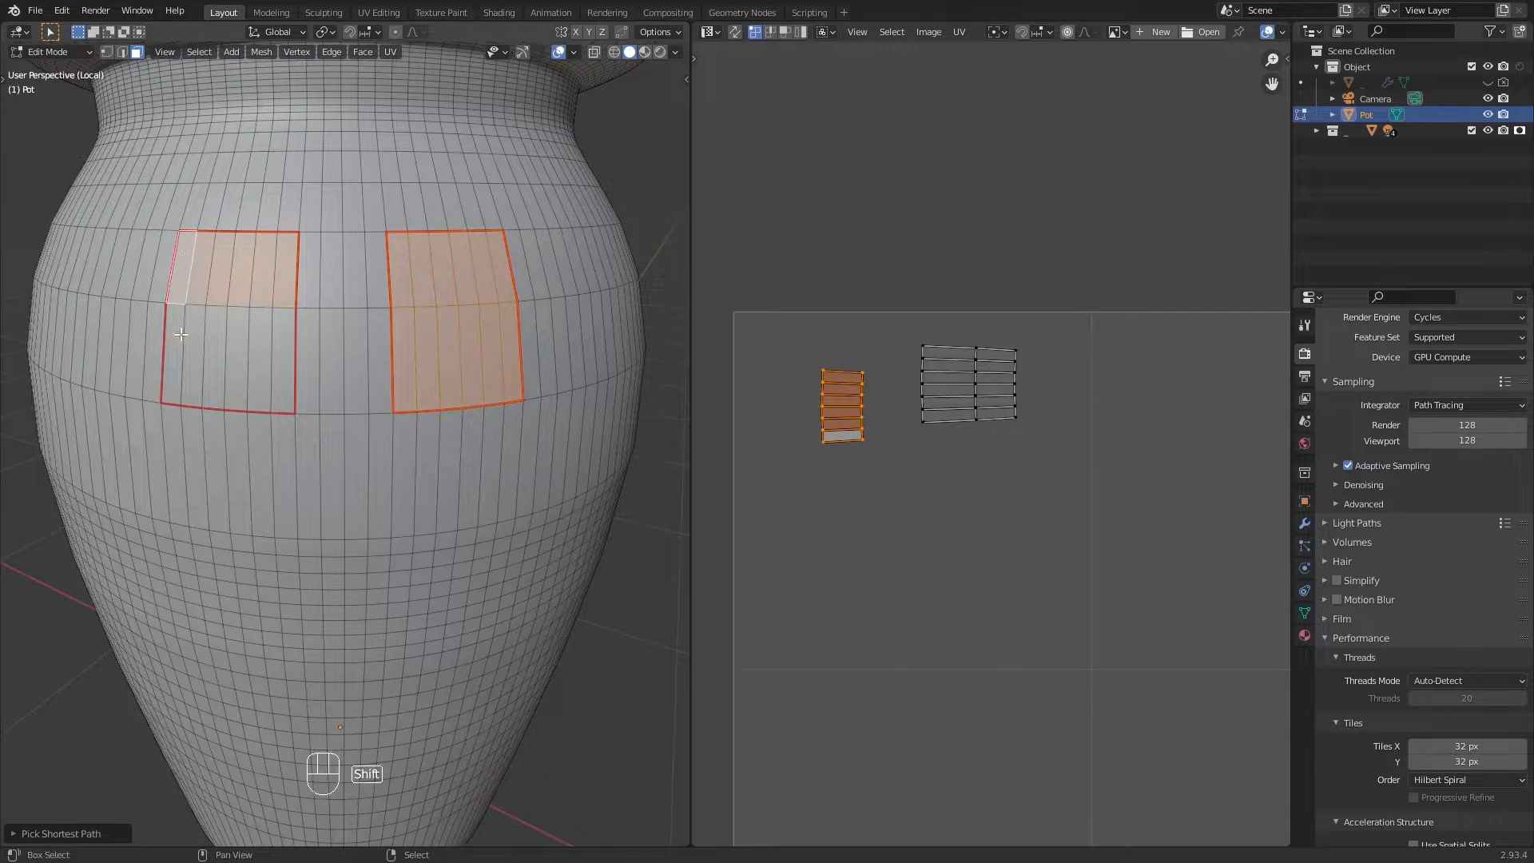
ctrl+shift+right_click(283, 360)
key(ctrl+z)
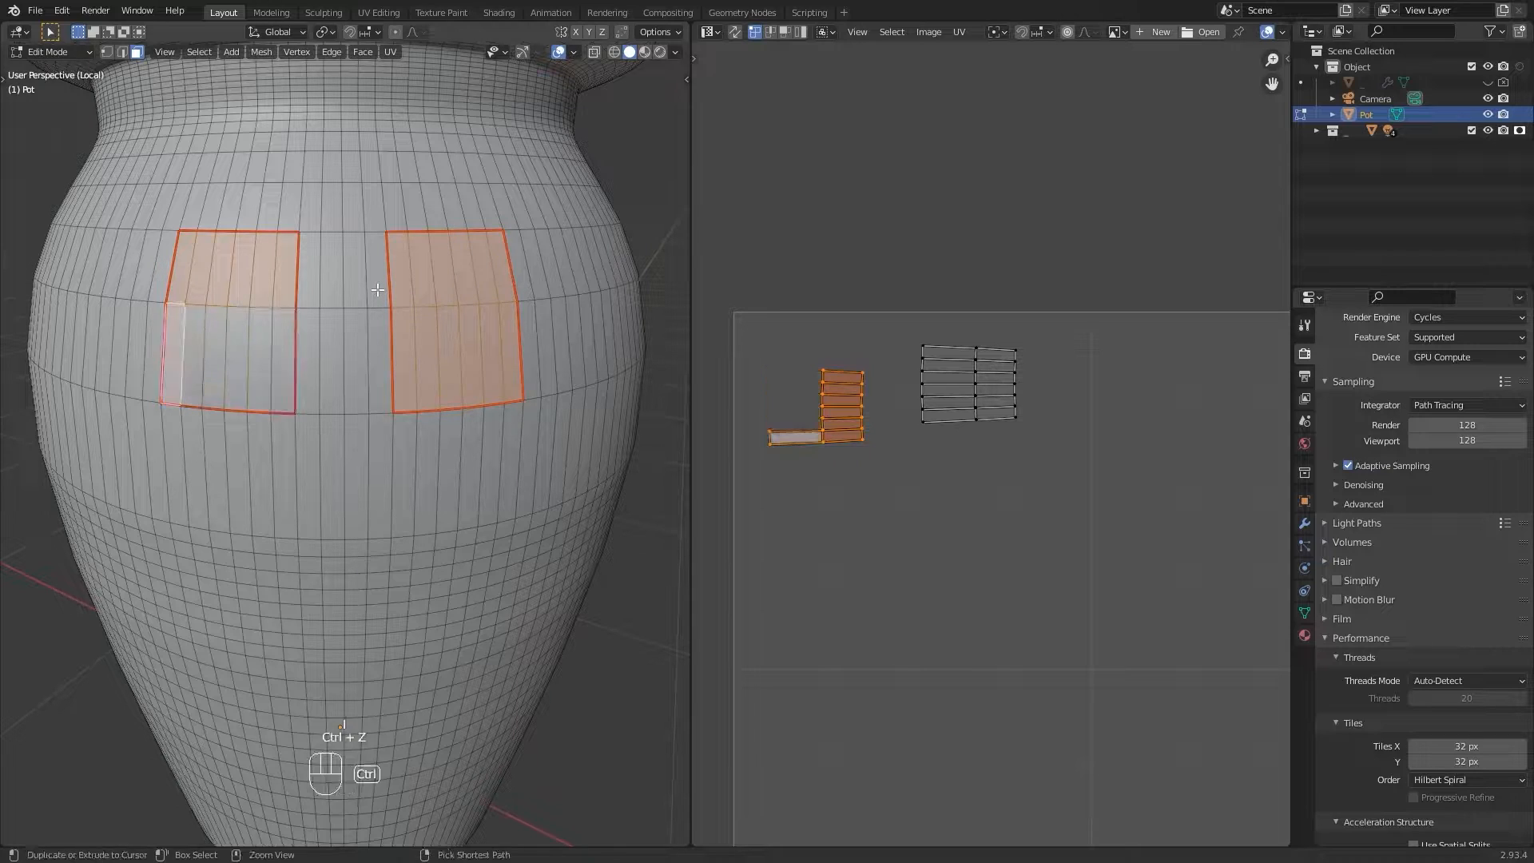
Step: Select the strip of faces between the two rectangles and mark it as a seam
ctrl+right_click(286, 342)
right_click(286, 342)
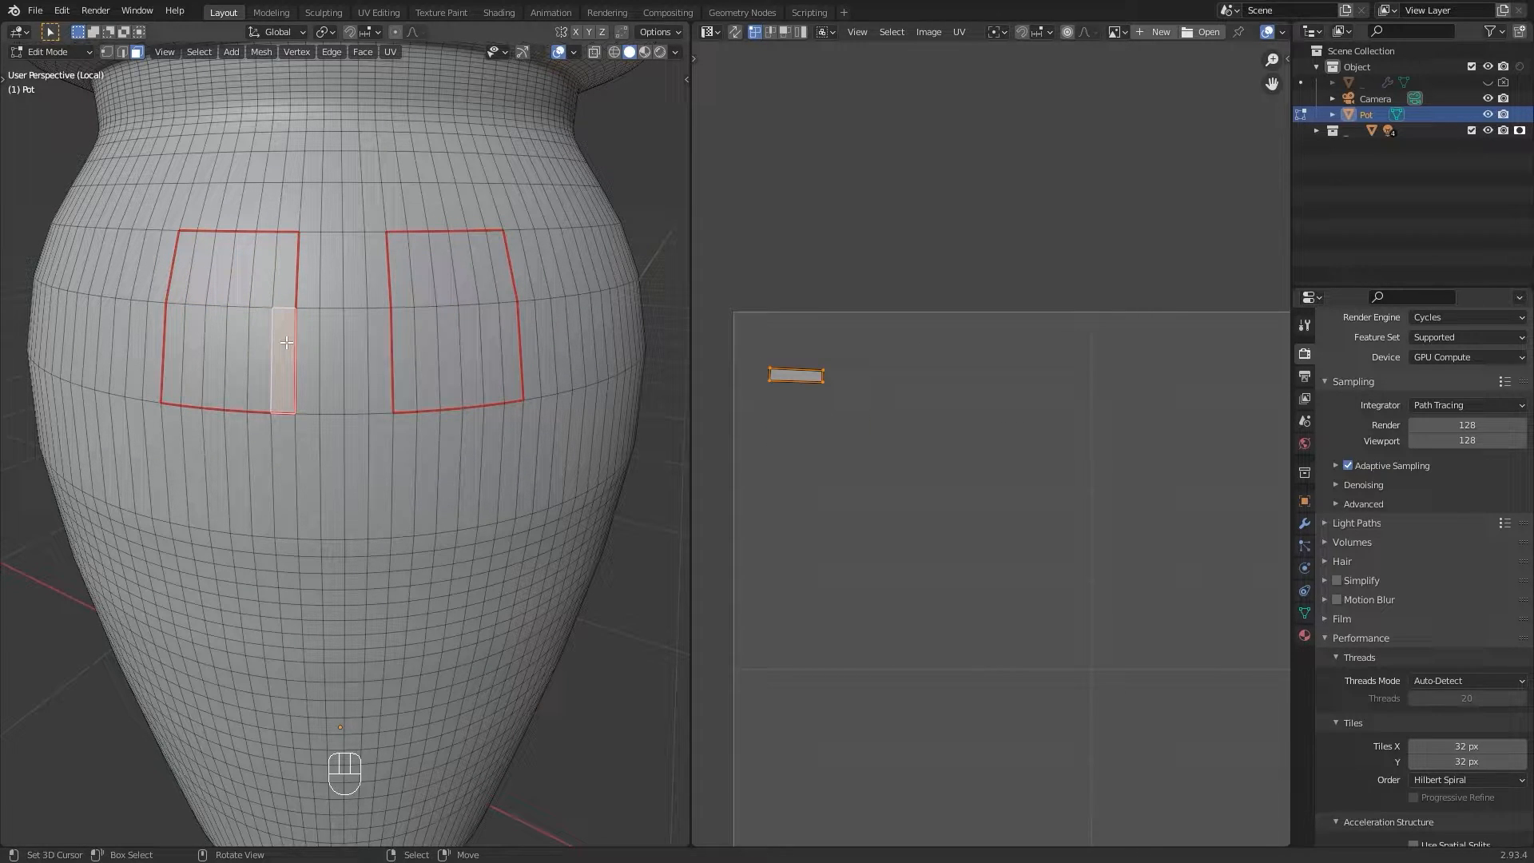
right_click(331, 352)
key(w)
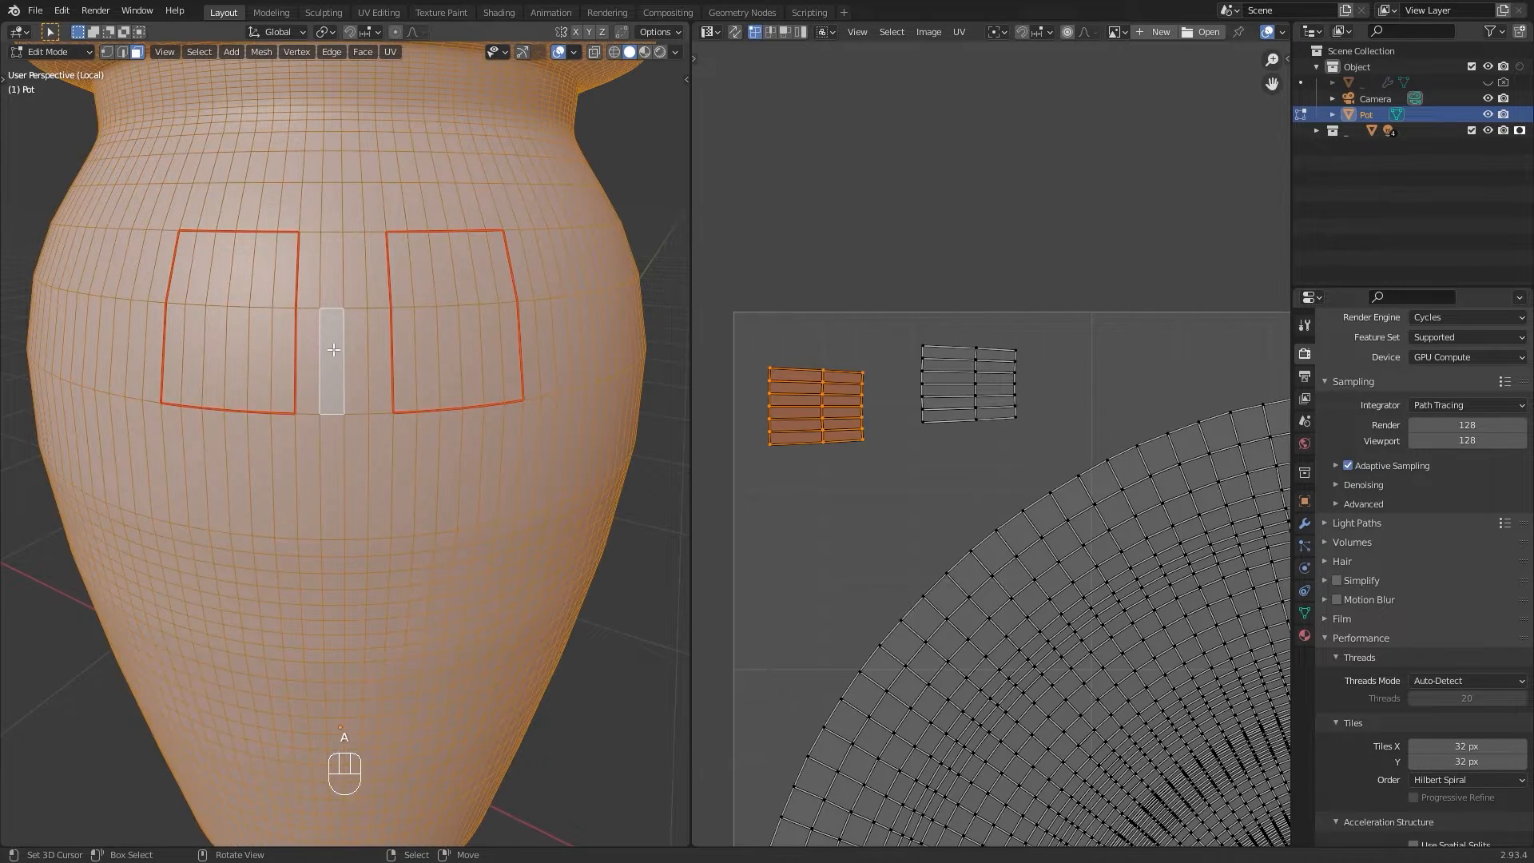
key(u)
click(283, 539)
key(alt+a)
Step: Select the pot's bottom face and mark its rim as a seam
scroll(377, 334, down, 2)
middle_drag(358, 314, 337, 365)
scroll(369, 322, down, 2)
right_click(351, 432)
key(KP_Decimal)
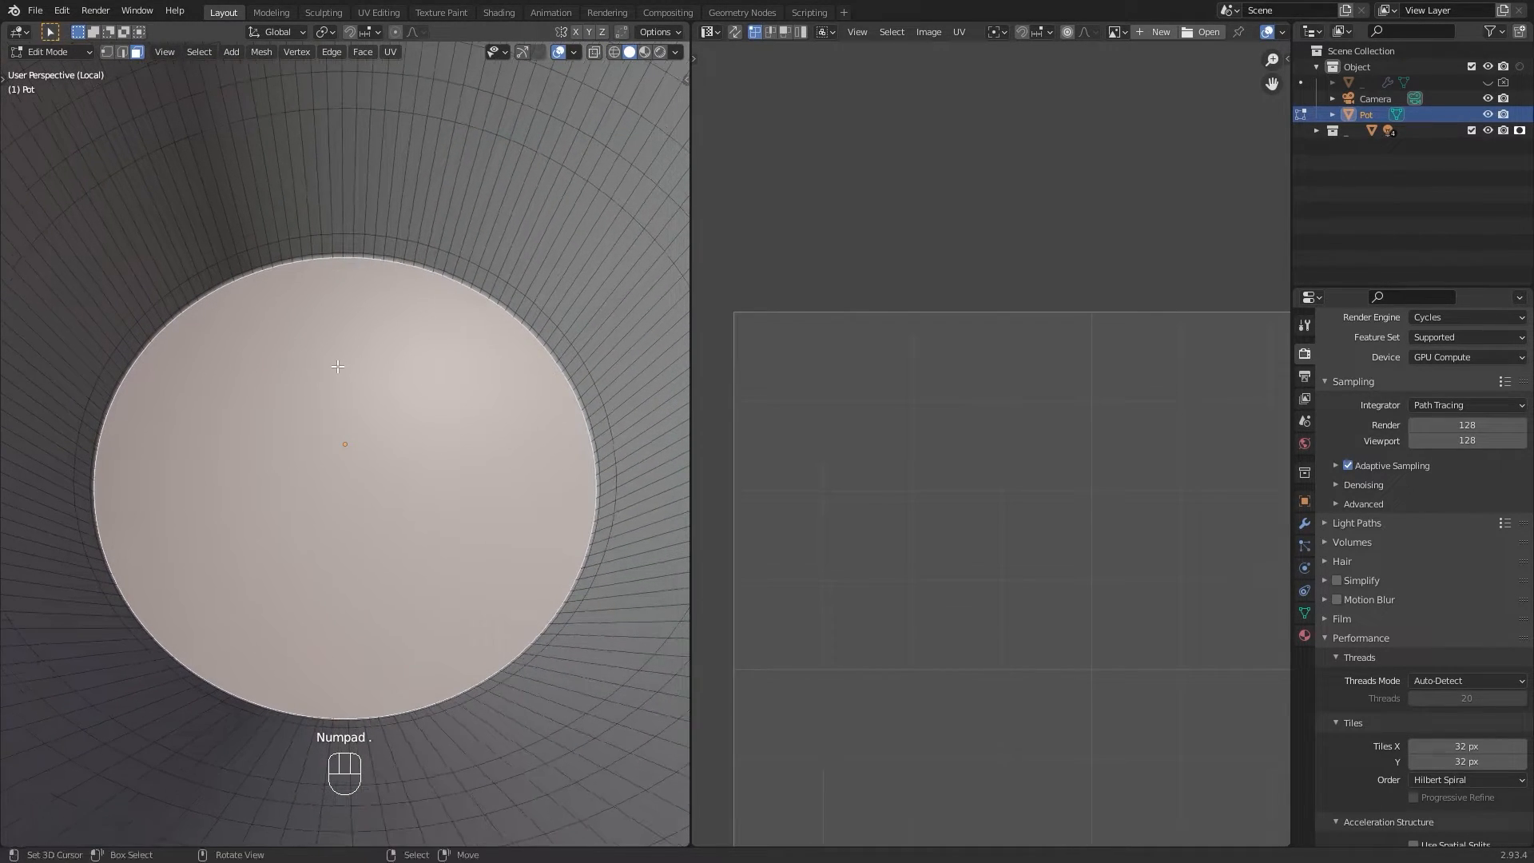
key(w)
key(u)
click(336, 350)
click(520, 264)
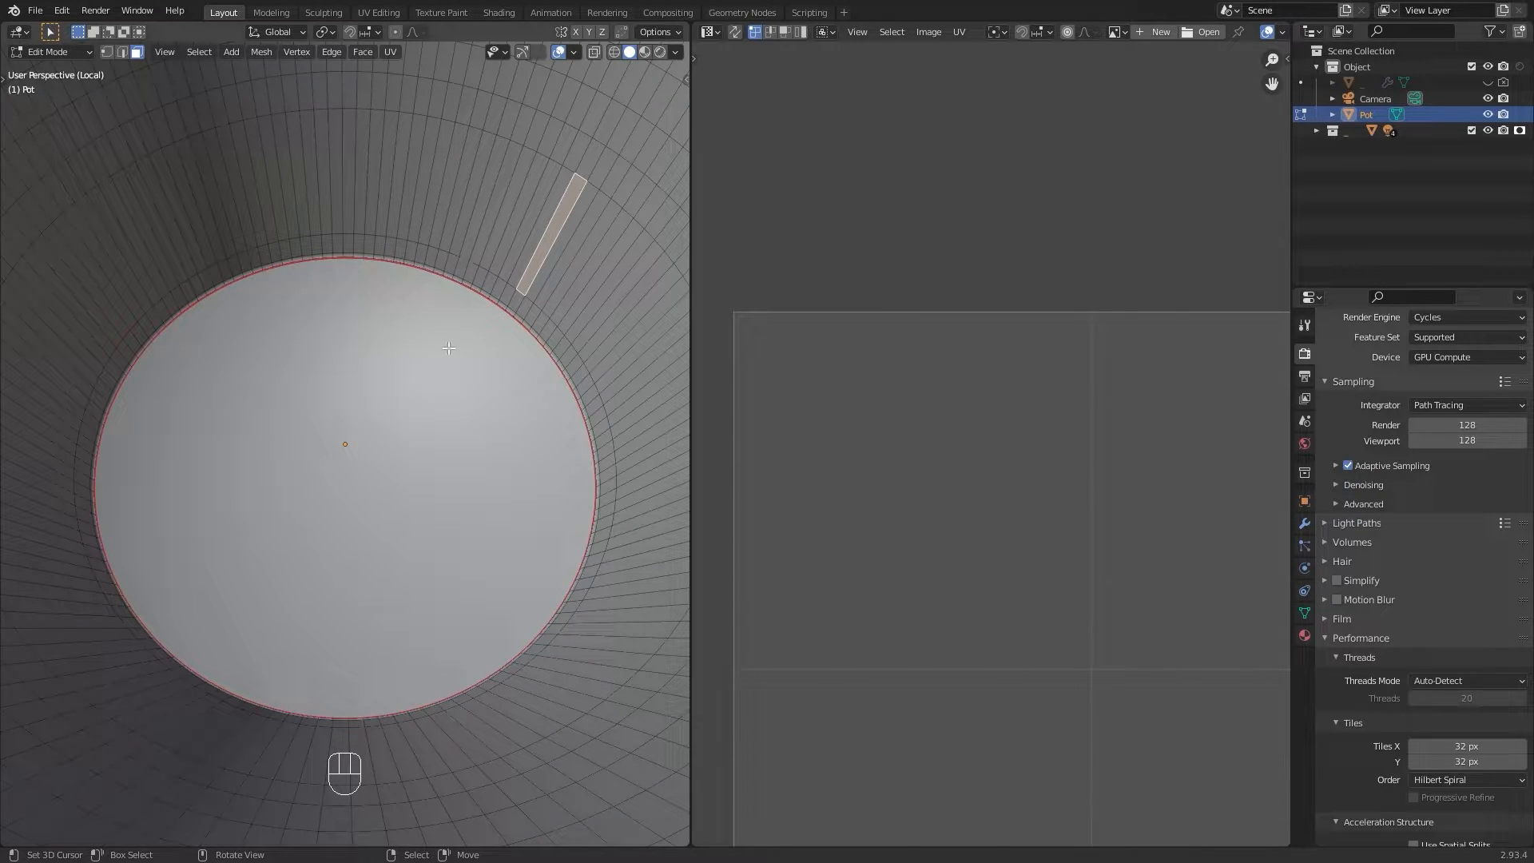
Step: Select a vertical edge loop running up the pot's side and mark it as a seam
middle_drag(449, 348, 411, 537)
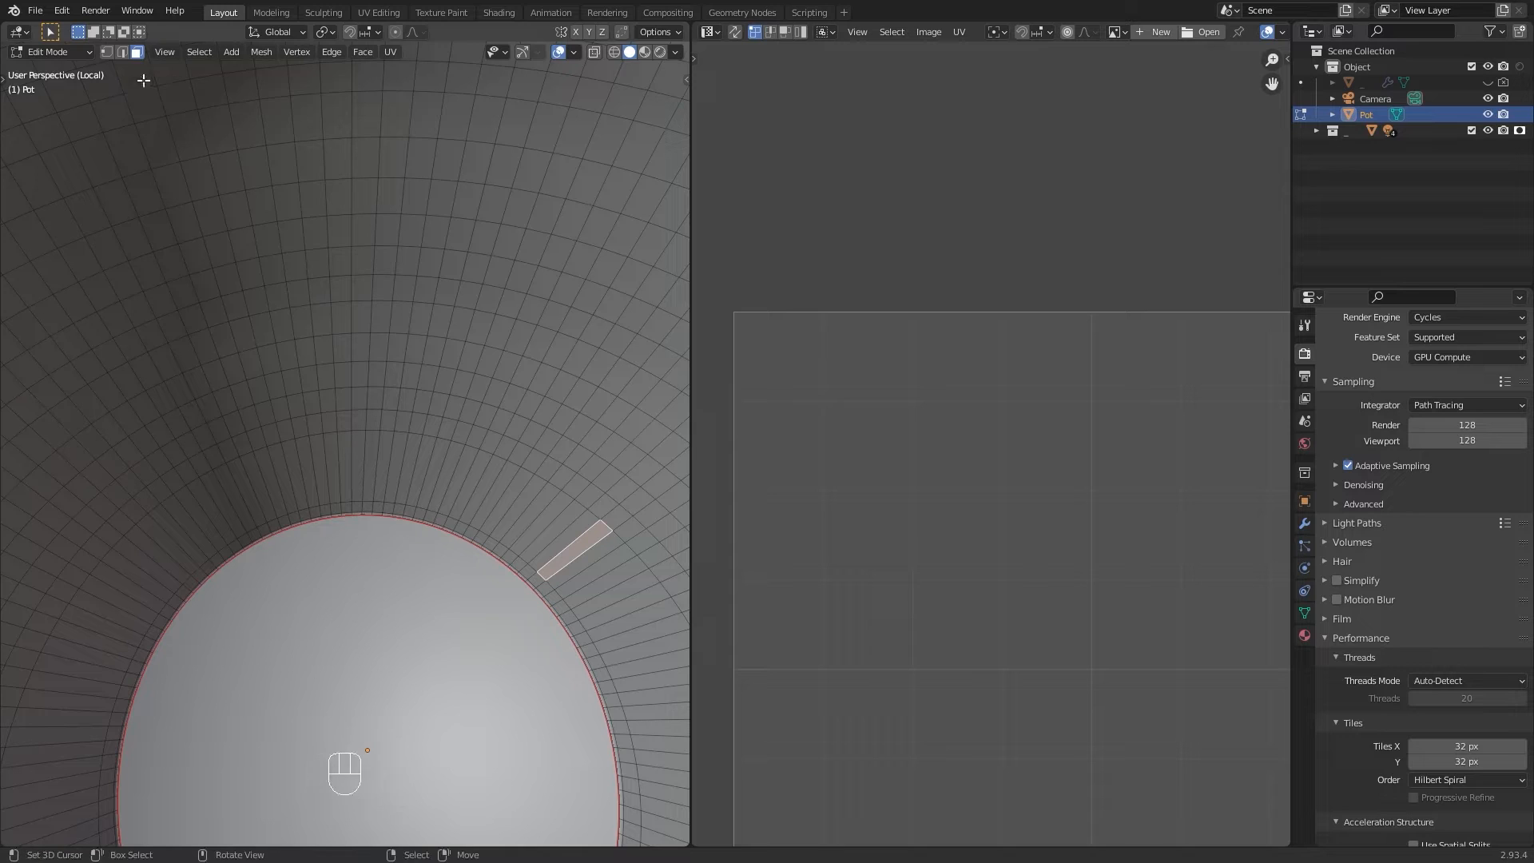
click(123, 52)
middle_drag(425, 366, 418, 315)
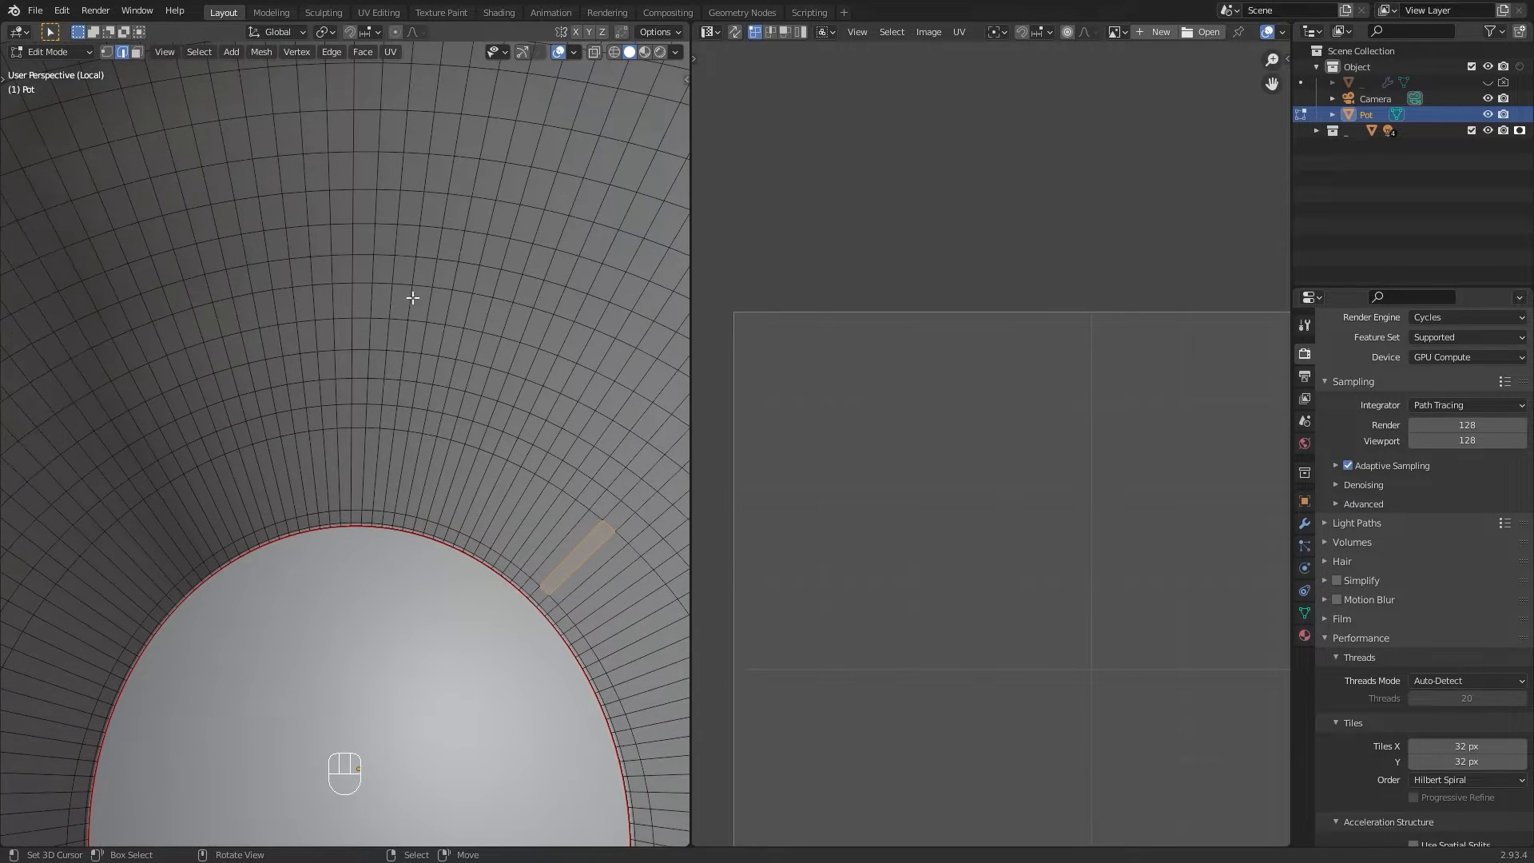
key(alt+a)
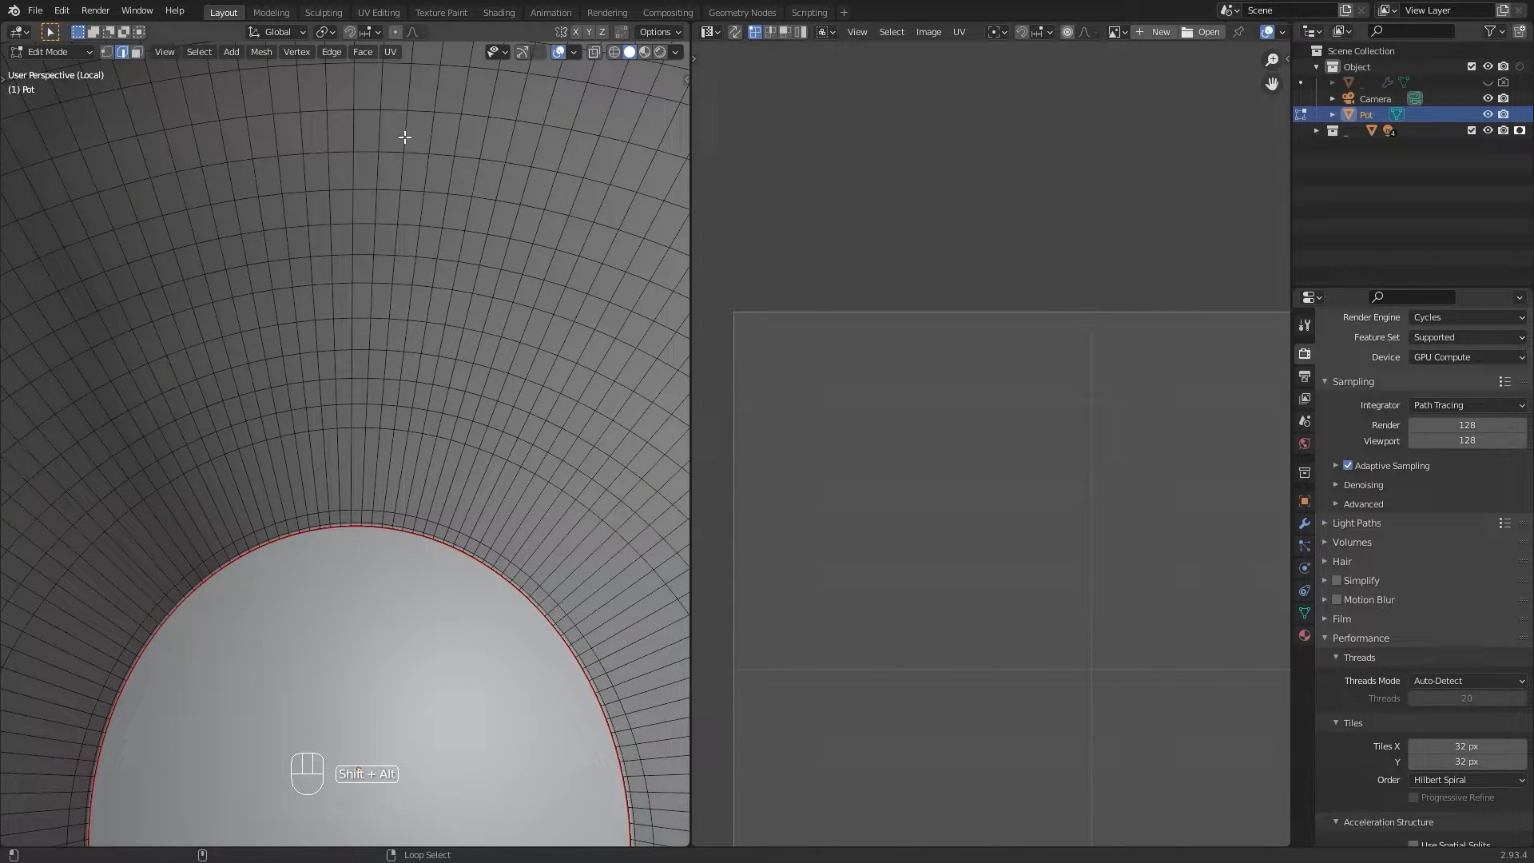
alt+shift+click(406, 137)
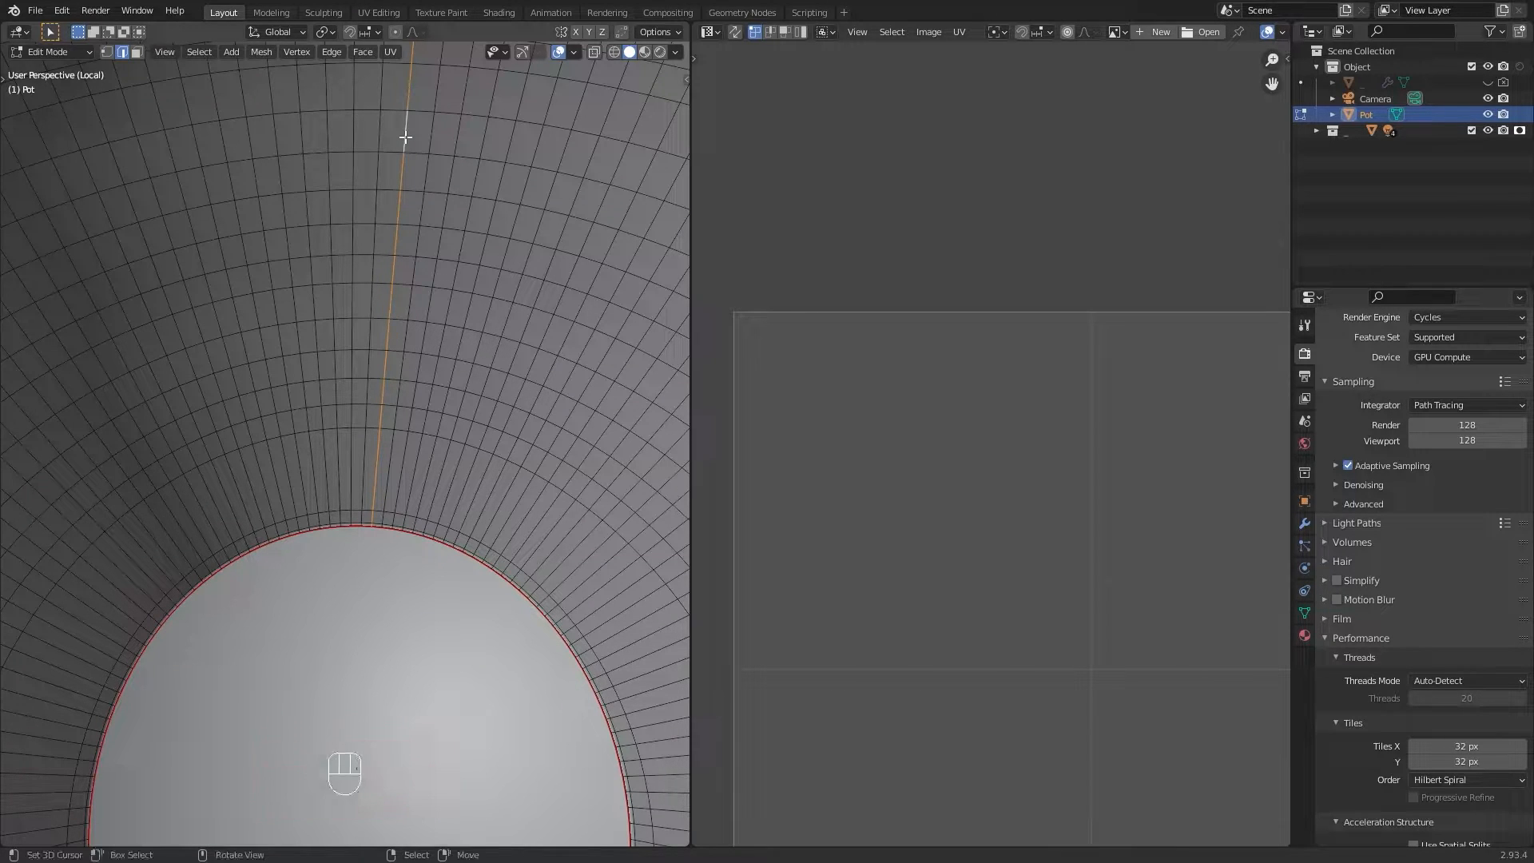
scroll(401, 134, down, 8)
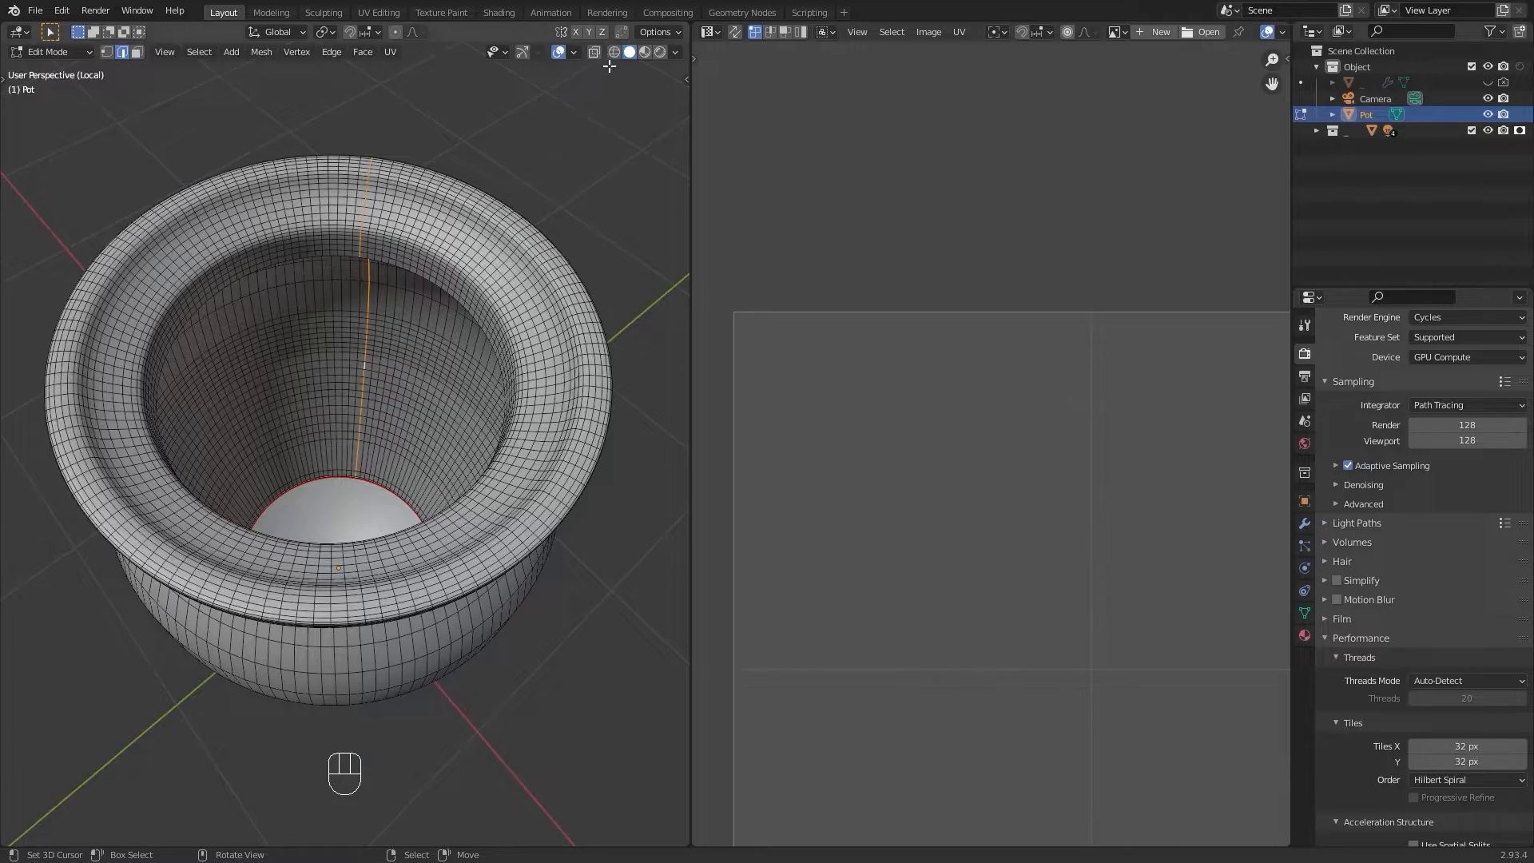
click(613, 52)
middle_drag(520, 146, 251, 114)
mouse_move(356, 167)
shift+middle_down()
mouse_move(382, 234)
mouse_move(472, 332)
mouse_move(469, 256)
mouse_move(535, 275)
mouse_move(579, 328)
mouse_move(599, 240)
mouse_move(626, 332)
mouse_move(487, 280)
mouse_move(411, 195)
mouse_move(506, 260)
mouse_move(459, 298)
mouse_move(603, 147)
shift+middle_up()
key(w)
key(u)
click(459, 292)
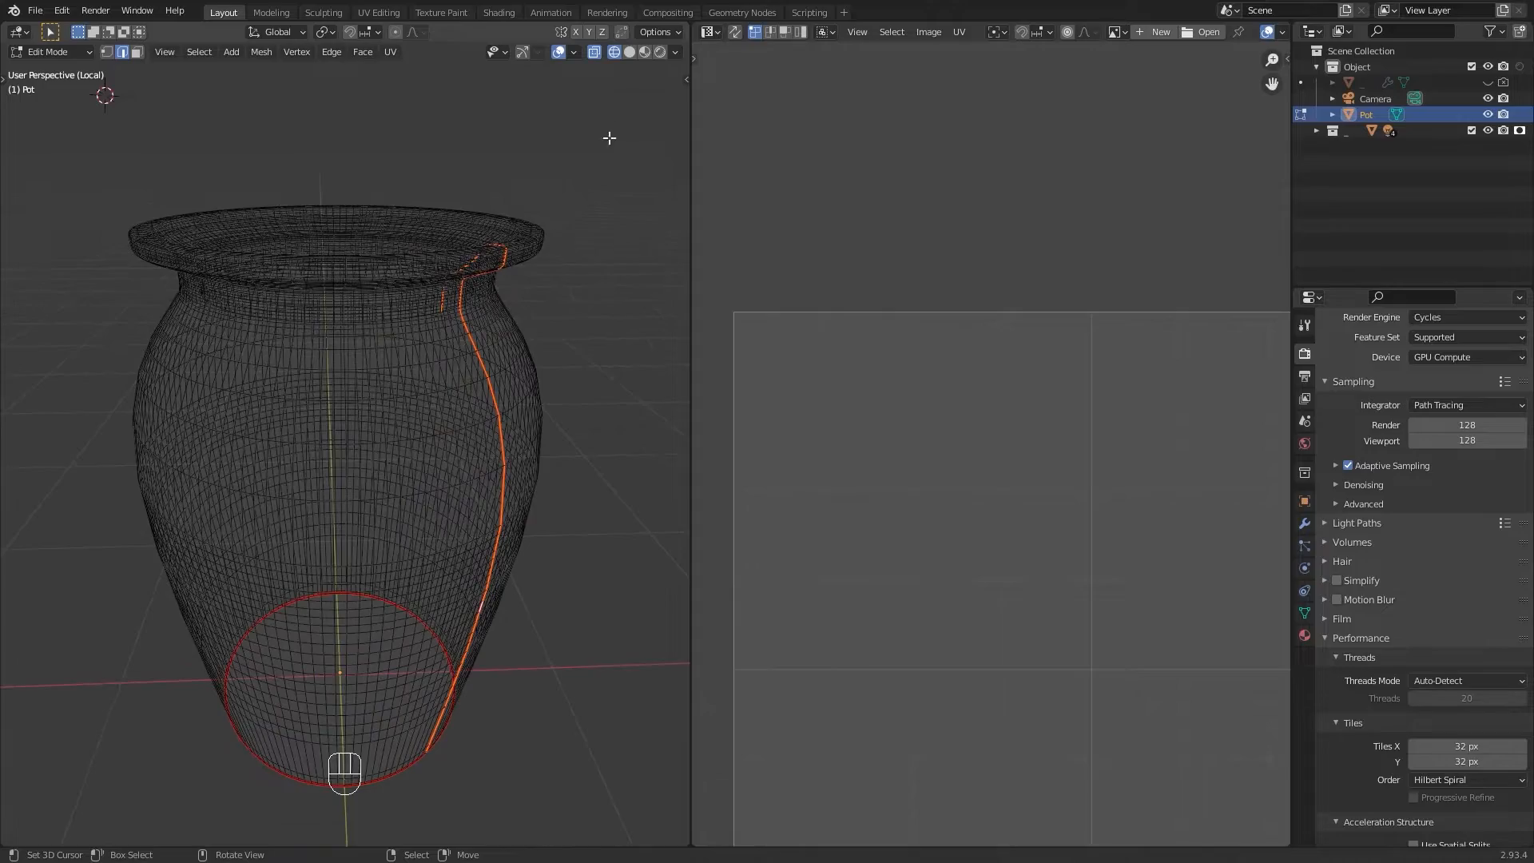
Step: Select the whole pot and unwrap it along the marked seams
click(629, 51)
mouse_move(523, 233)
middle_down()
mouse_move(511, 280)
mouse_move(525, 263)
middle_up()
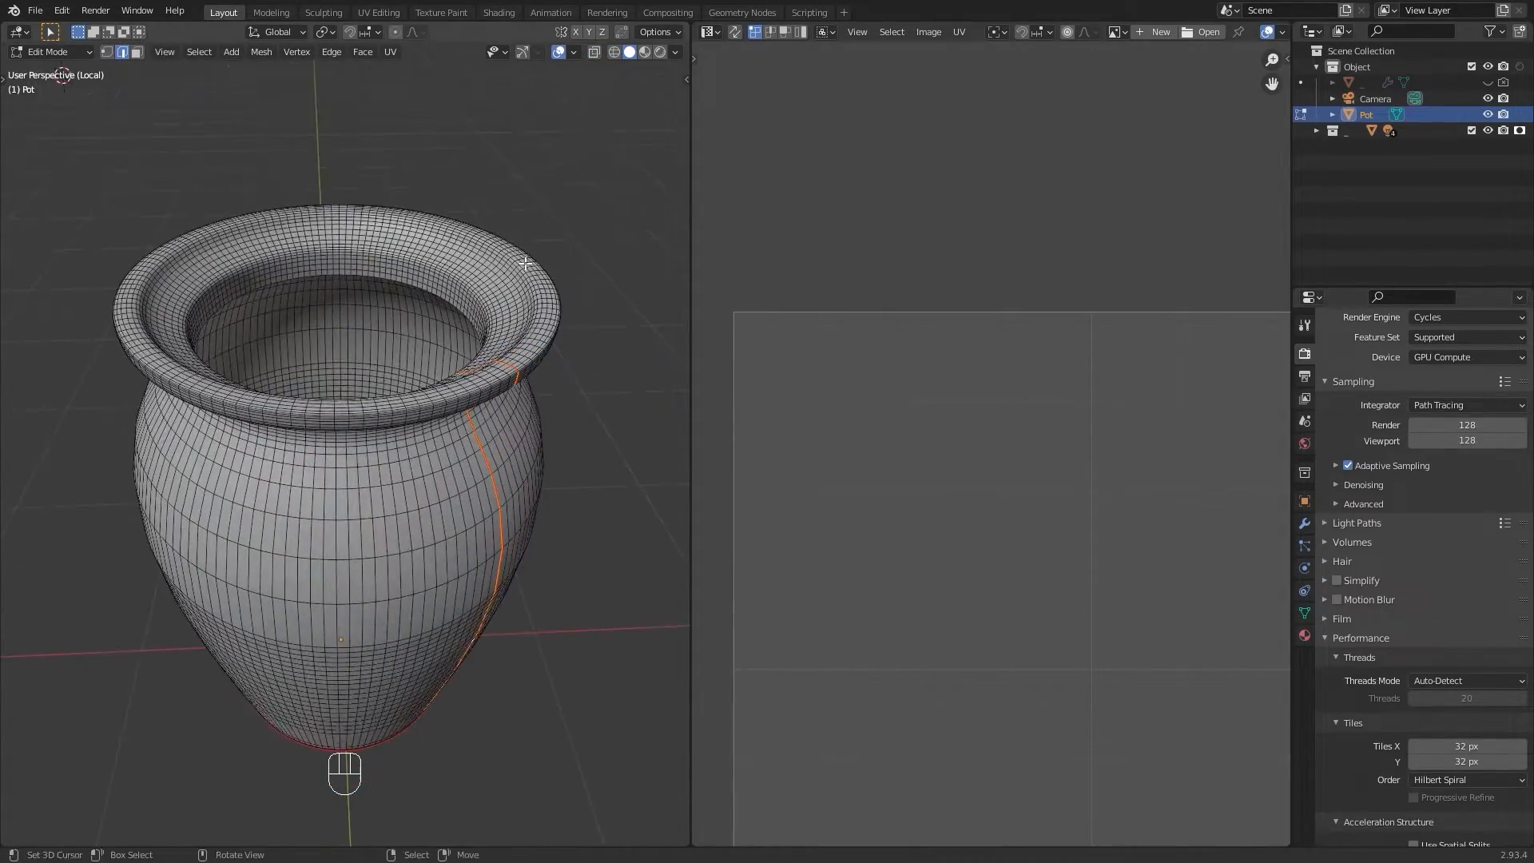
key(a)
scroll(1011, 481, down, 6)
shift+middle_drag(1010, 483, 1012, 286)
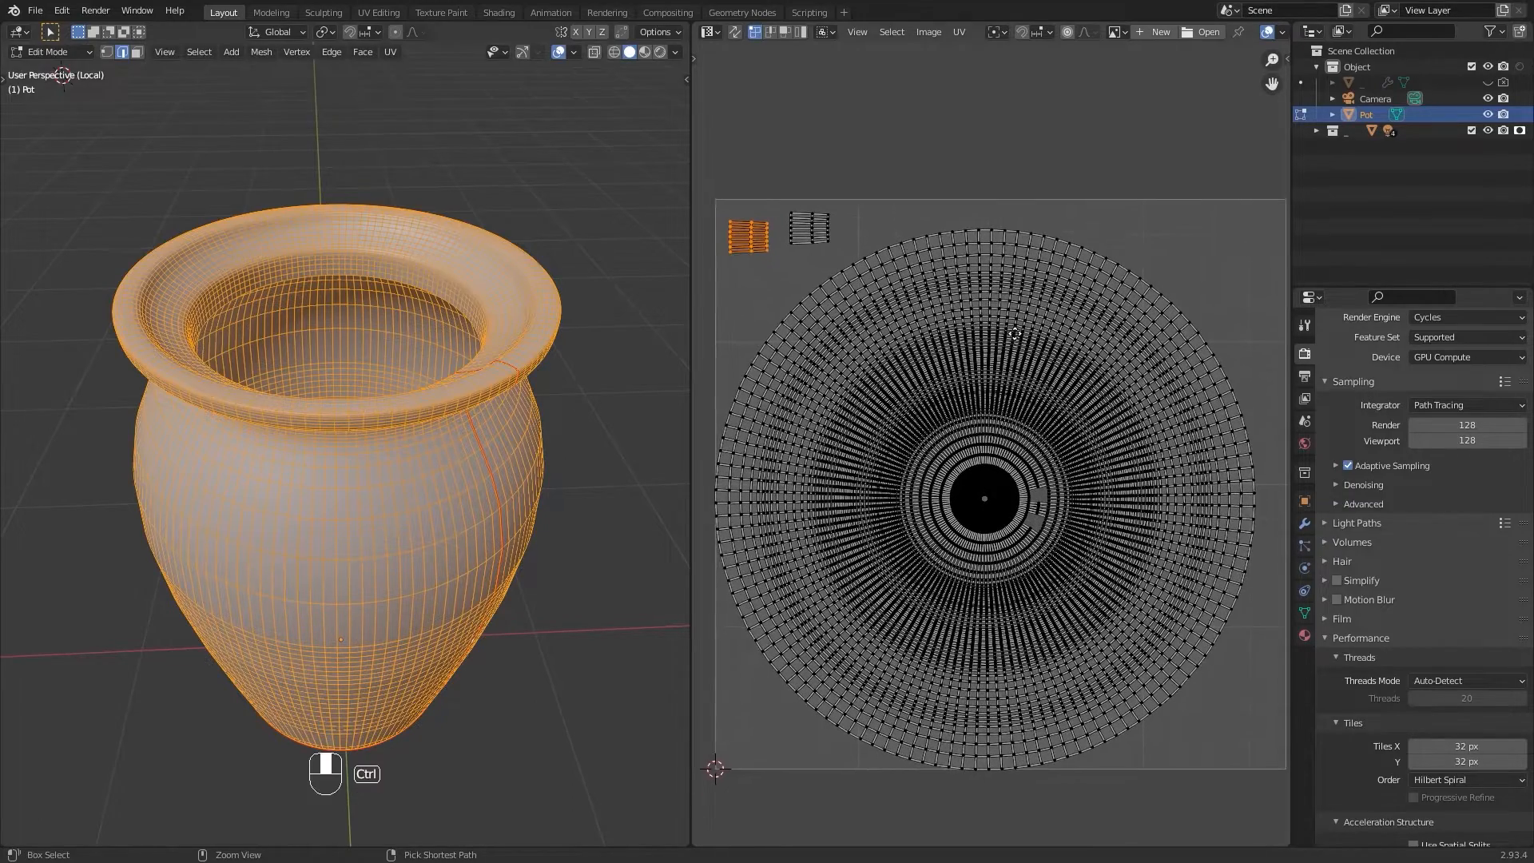
key(u)
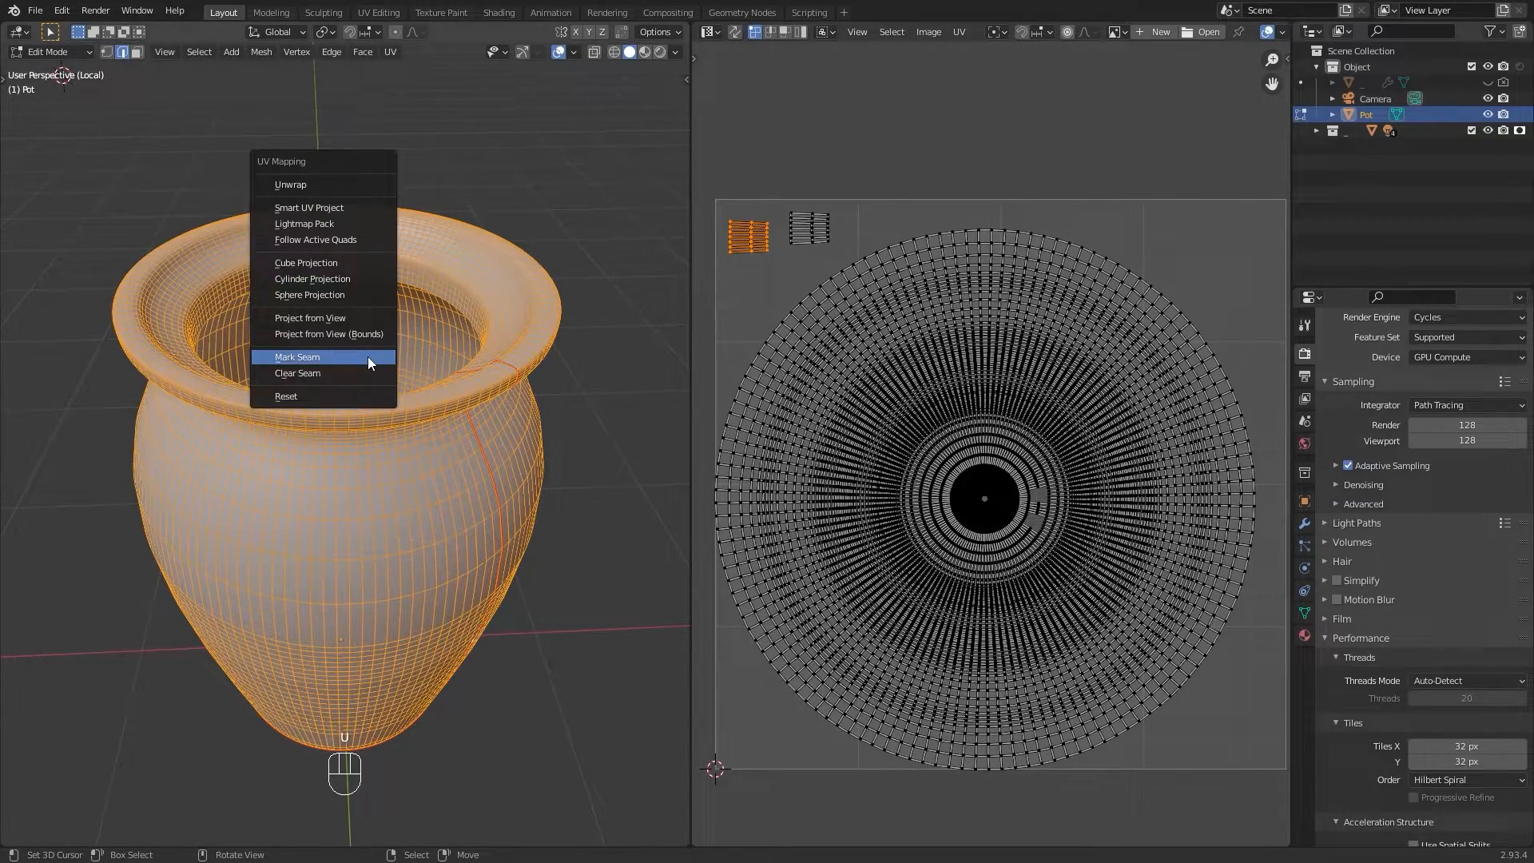
click(333, 183)
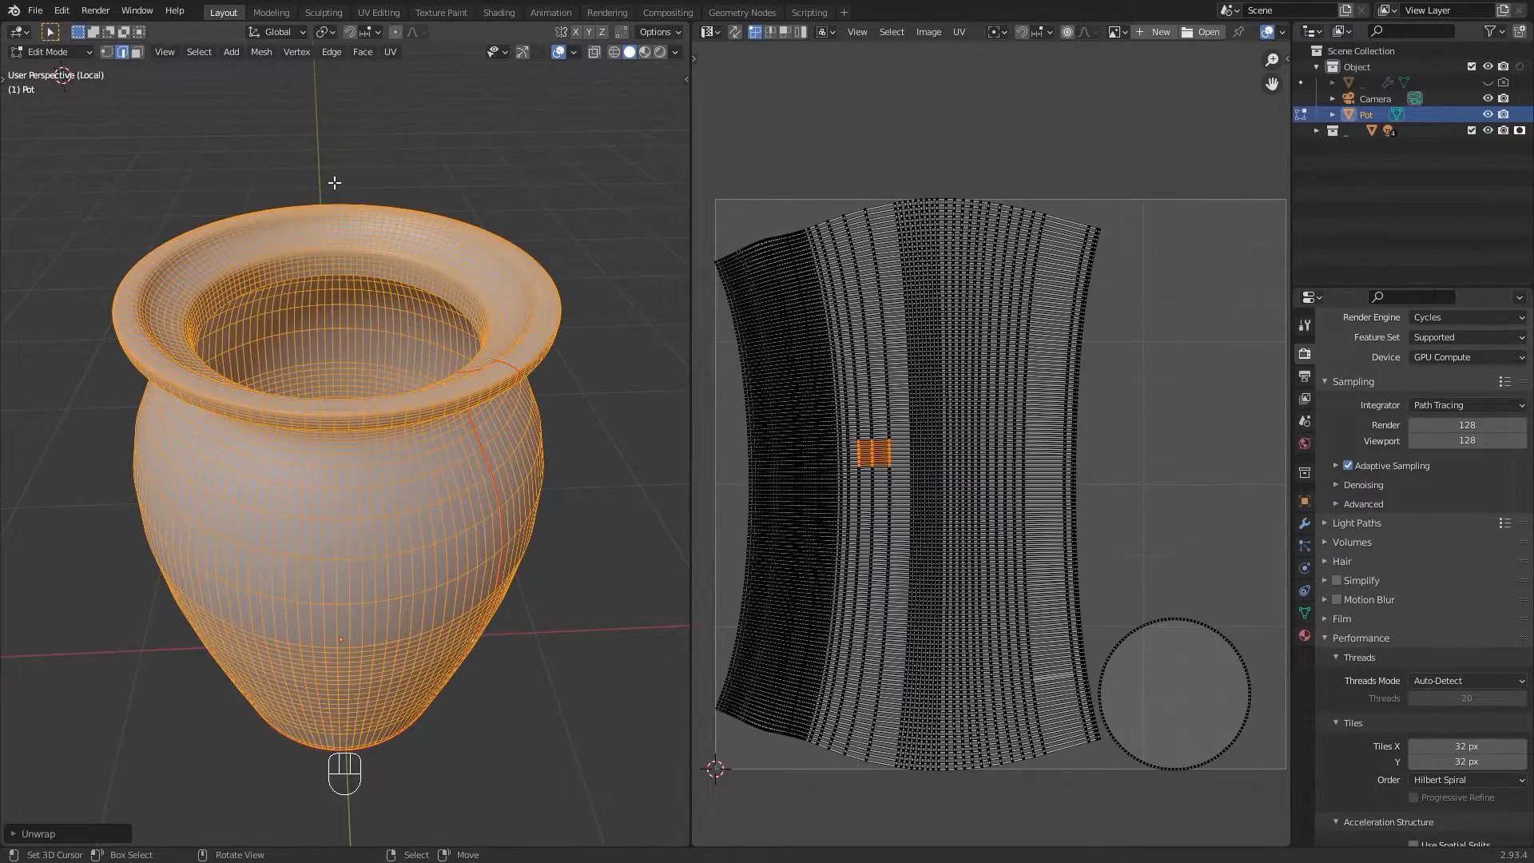
Step: Inspect the unwrapped UV layout and the pot through the camera view
click(873, 390)
scroll(972, 493, down, 2)
mouse_move(995, 490)
shift+middle_down()
mouse_move(996, 463)
mouse_move(991, 489)
mouse_move(1010, 488)
shift+middle_up()
scroll(999, 473, up, 2)
right_click(426, 485)
middle_drag(522, 499, 533, 479)
key(a)
key(KP_Decimal)
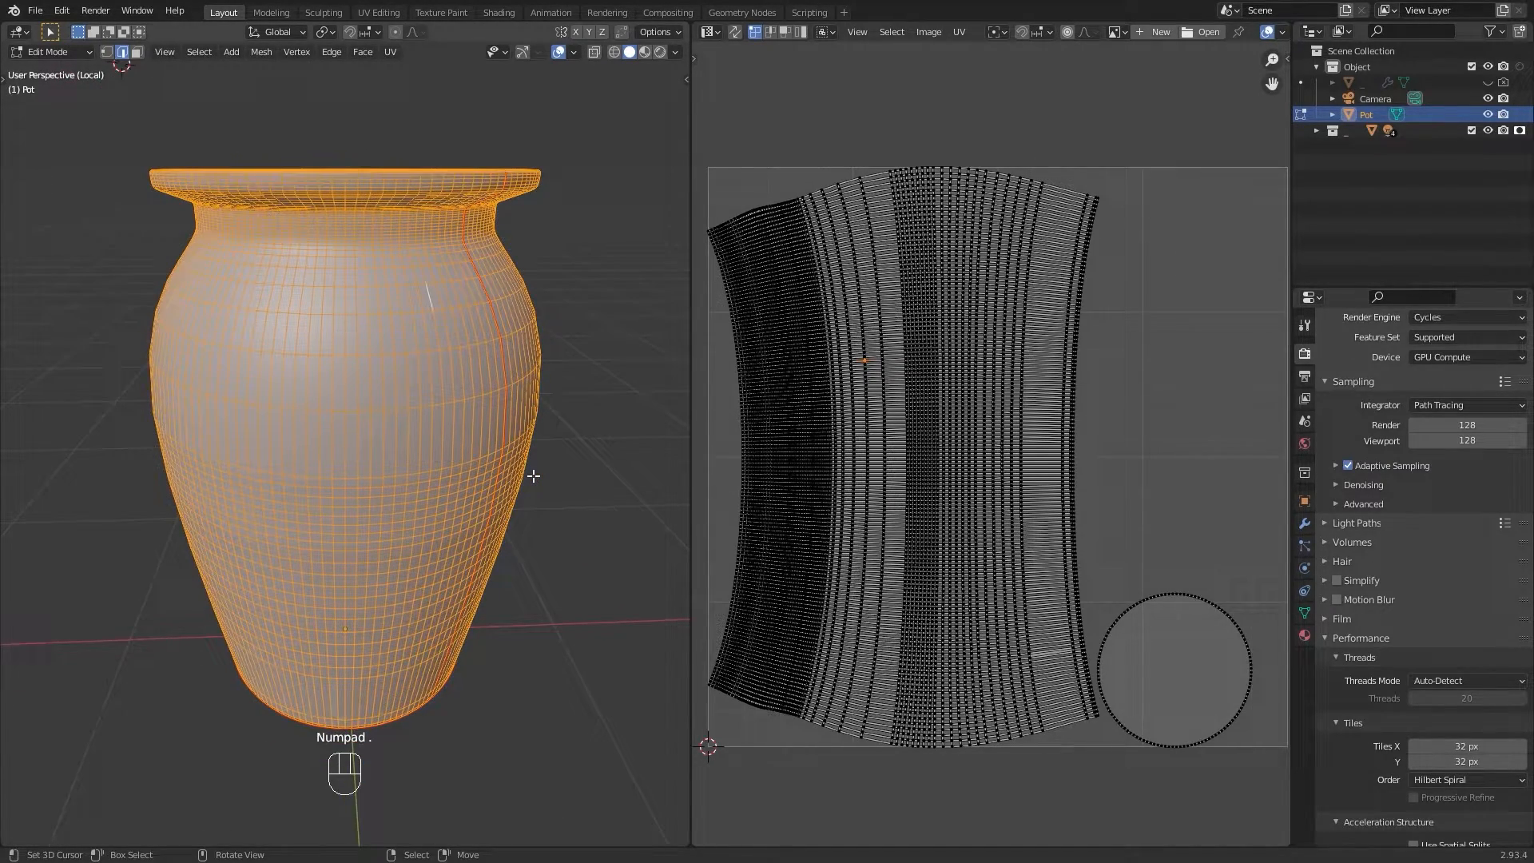
key(KP_0)
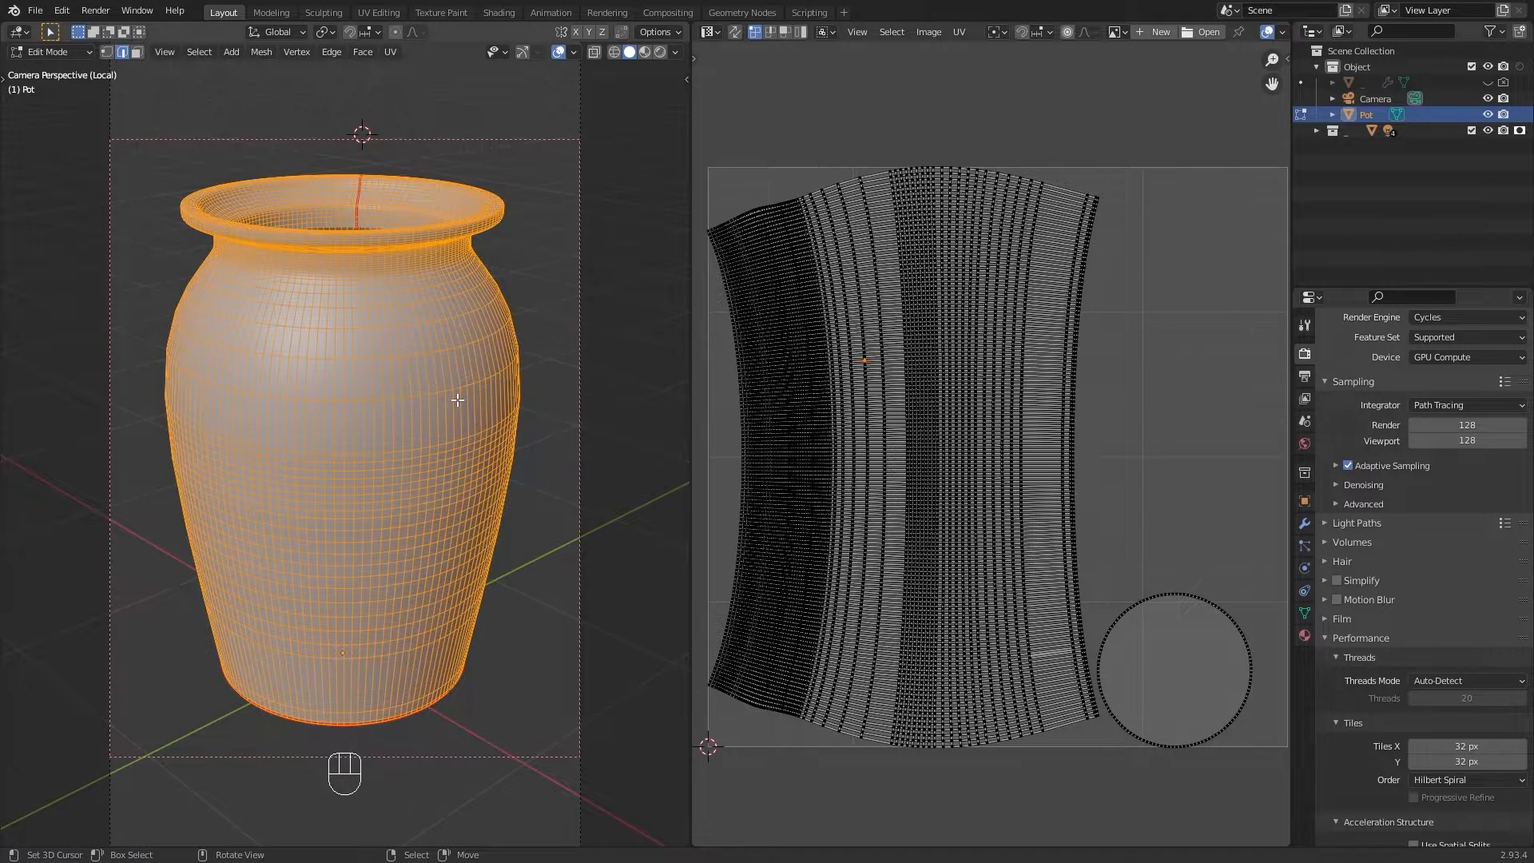
Step: Unwrap the whole pot with Smart UV Project using a 66° angle limit
key(Tab)
key(Tab)
key(u)
click(400, 468)
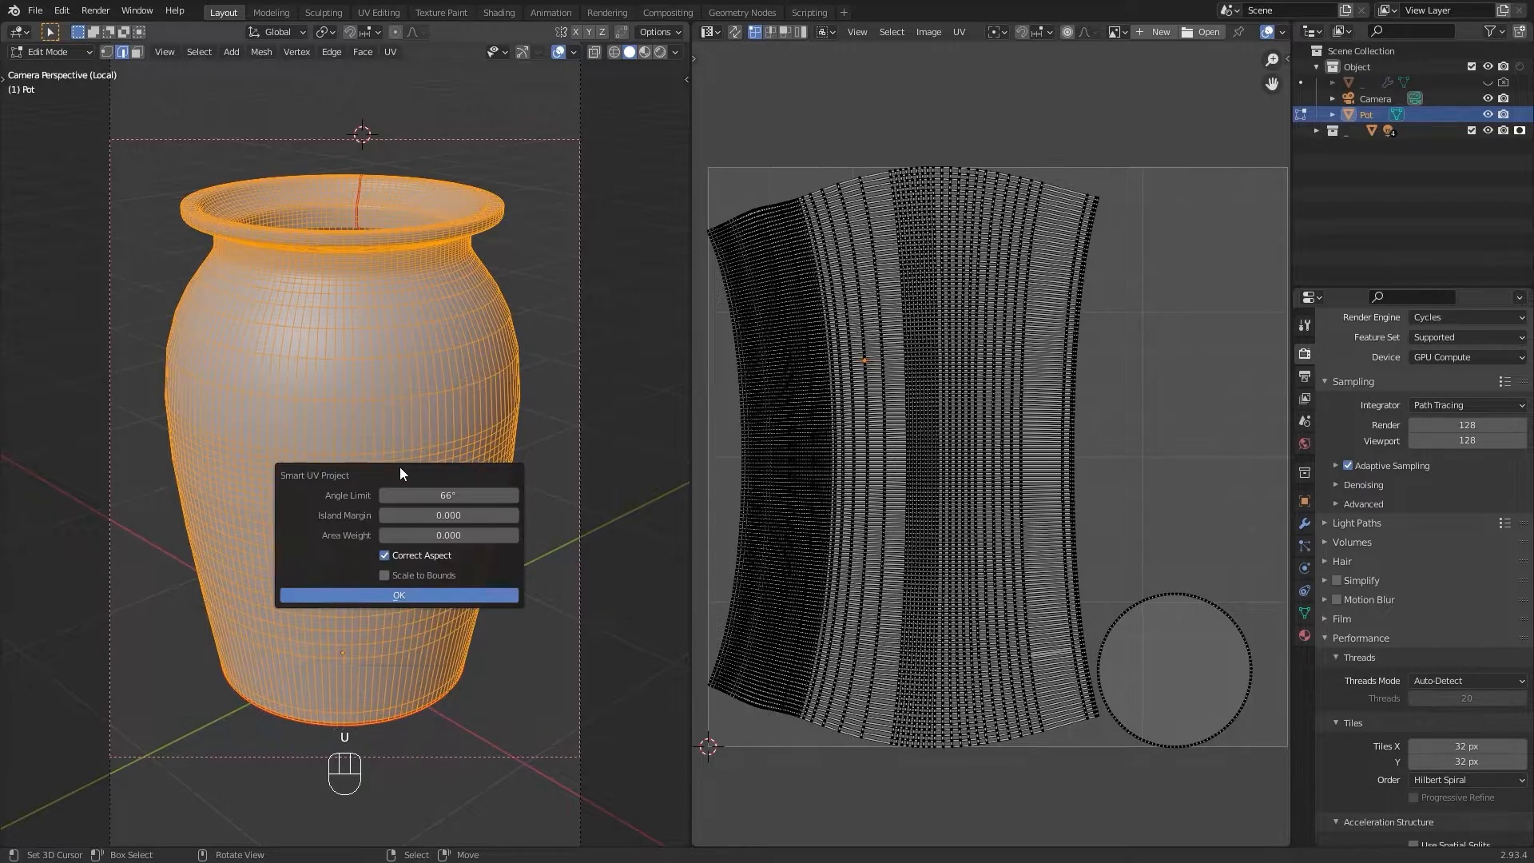
click(424, 597)
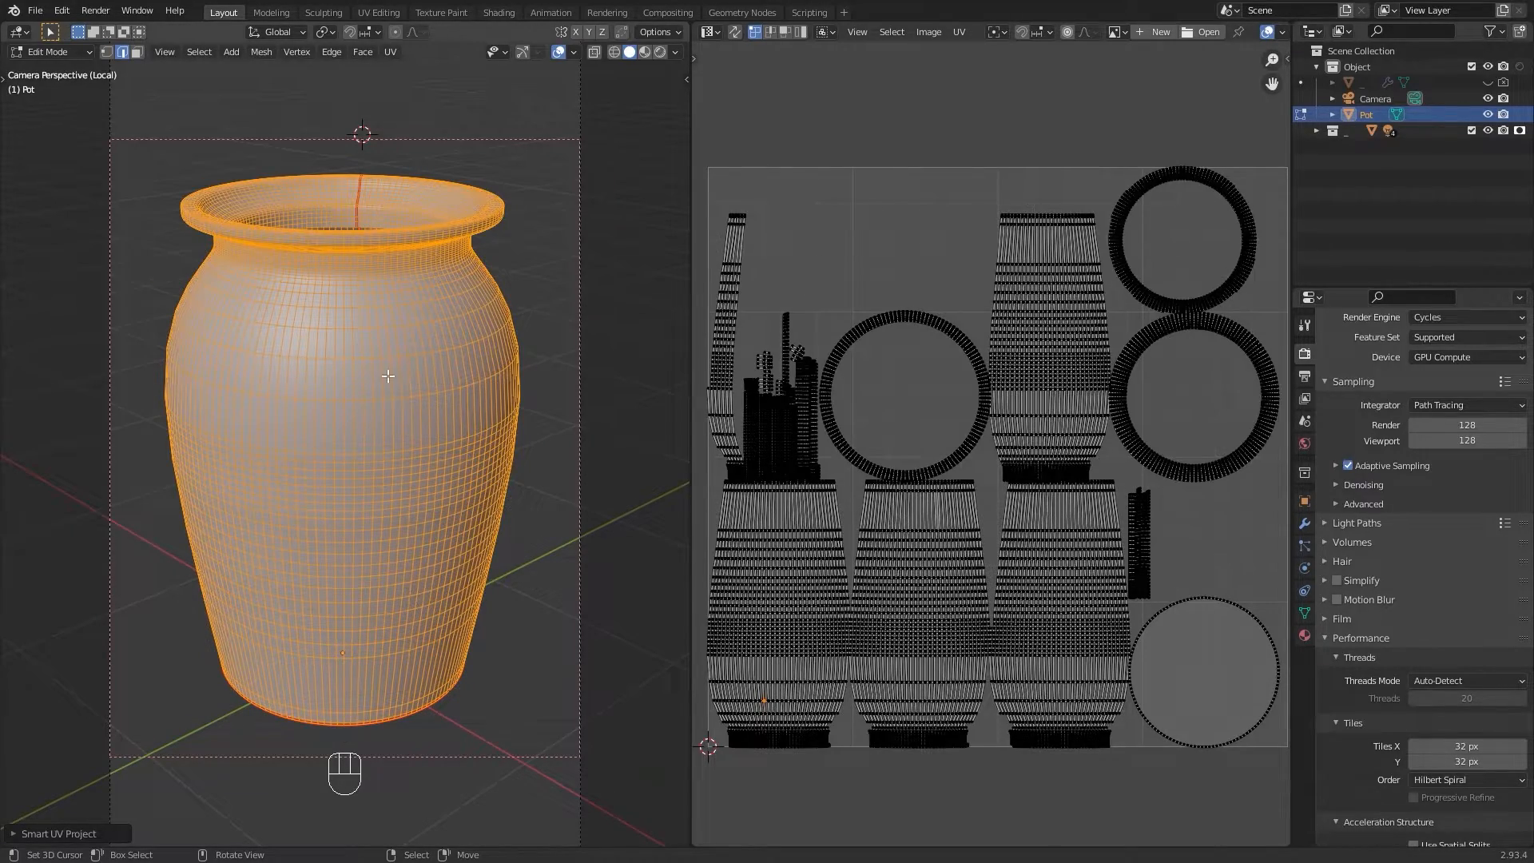
Step: Examine the UV islands and run Smart UV Project on the pot again
scroll(942, 526, up, 5)
shift+middle_drag(1041, 368, 880, 481)
scroll(880, 481, down, 2)
scroll(1069, 441, up, 3)
shift+middle_drag(1069, 441, 1047, 492)
scroll(992, 510, down, 4)
scroll(1046, 490, up, 2)
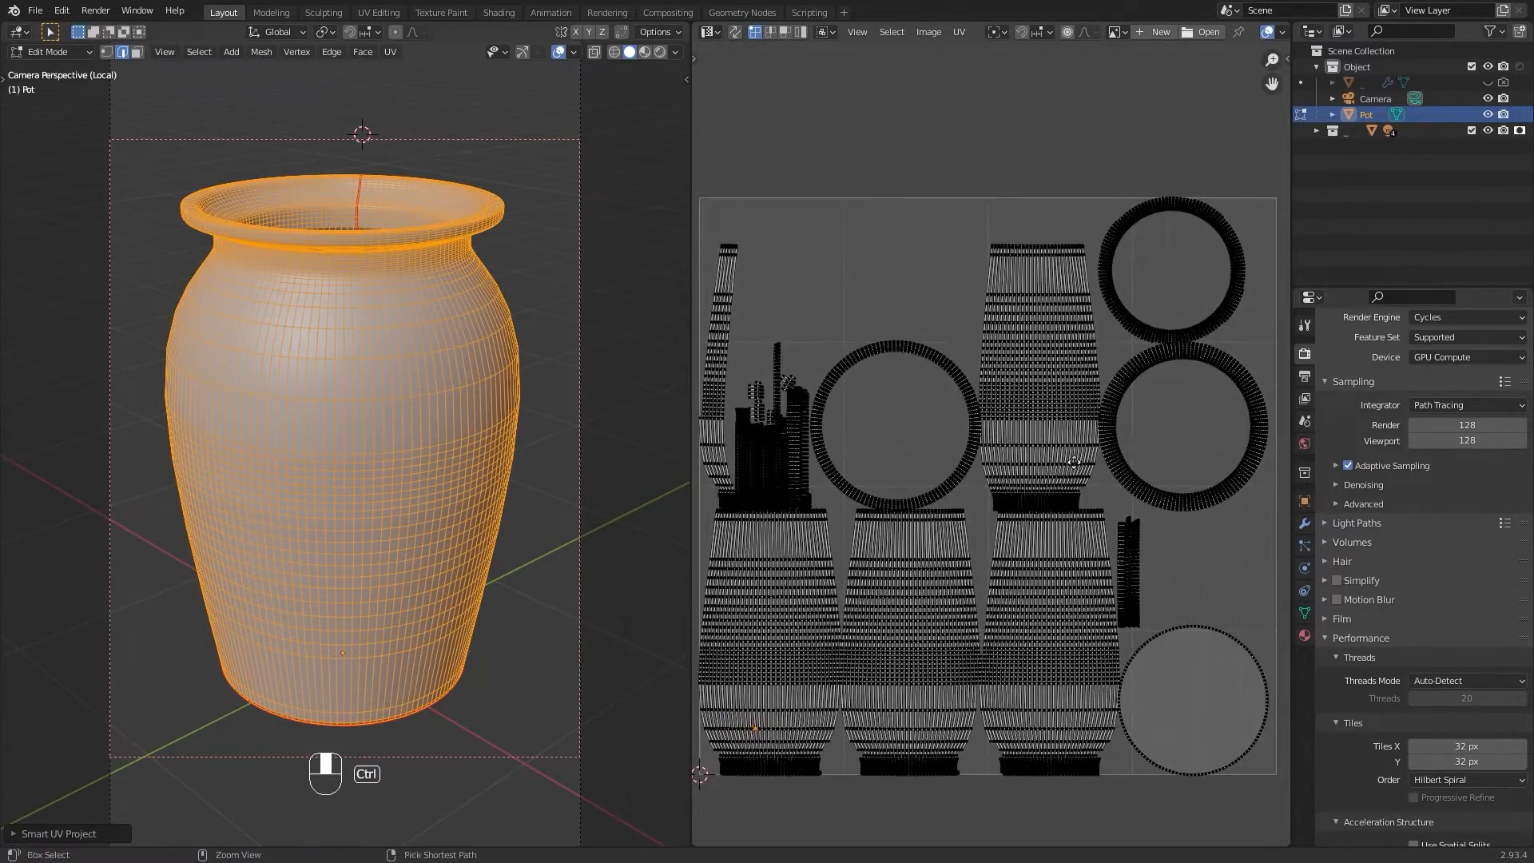
key(u)
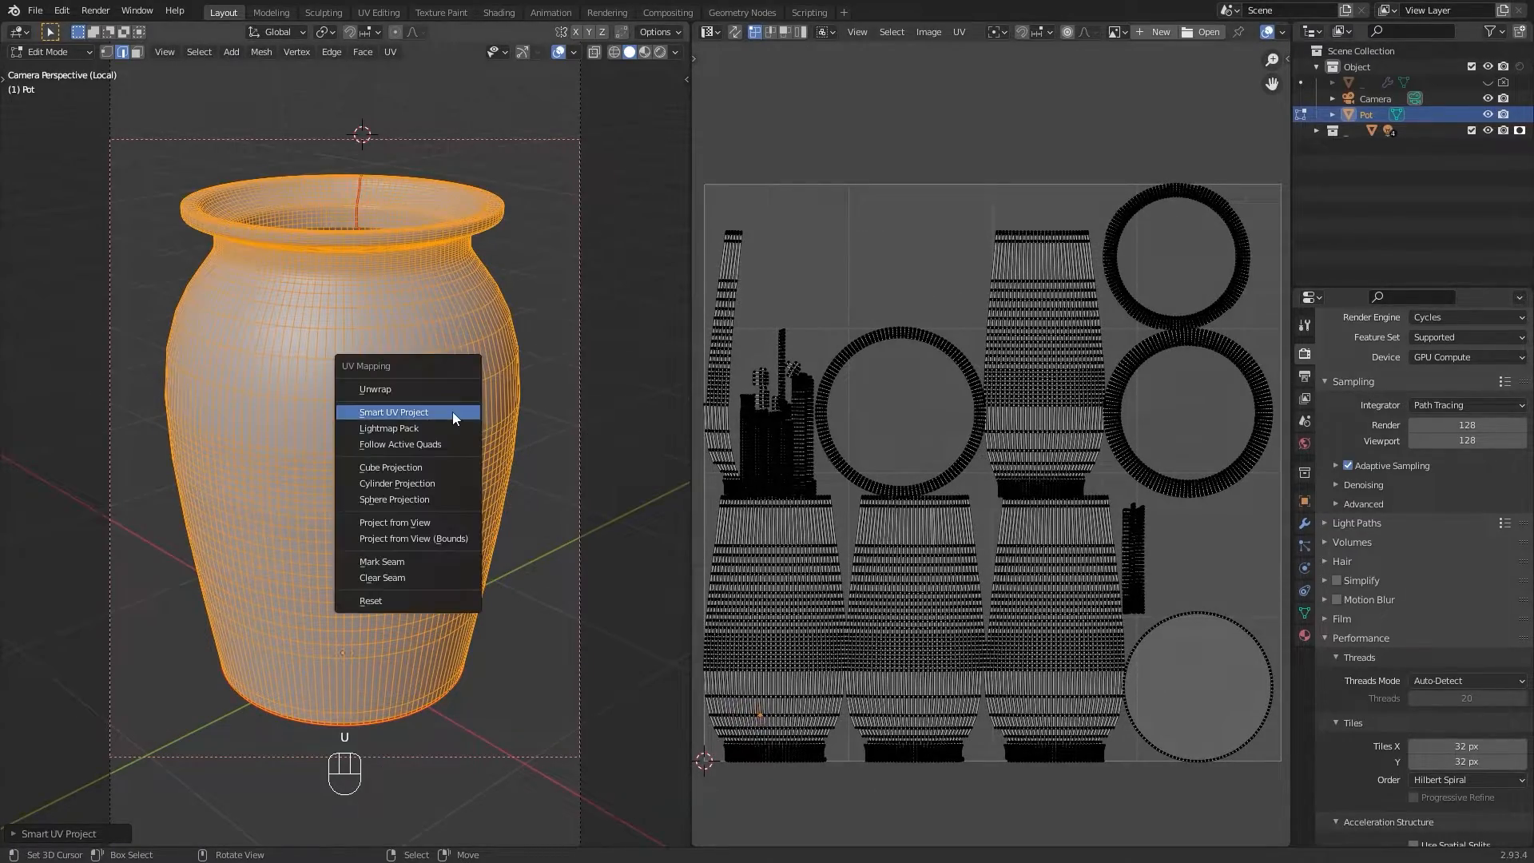
click(449, 388)
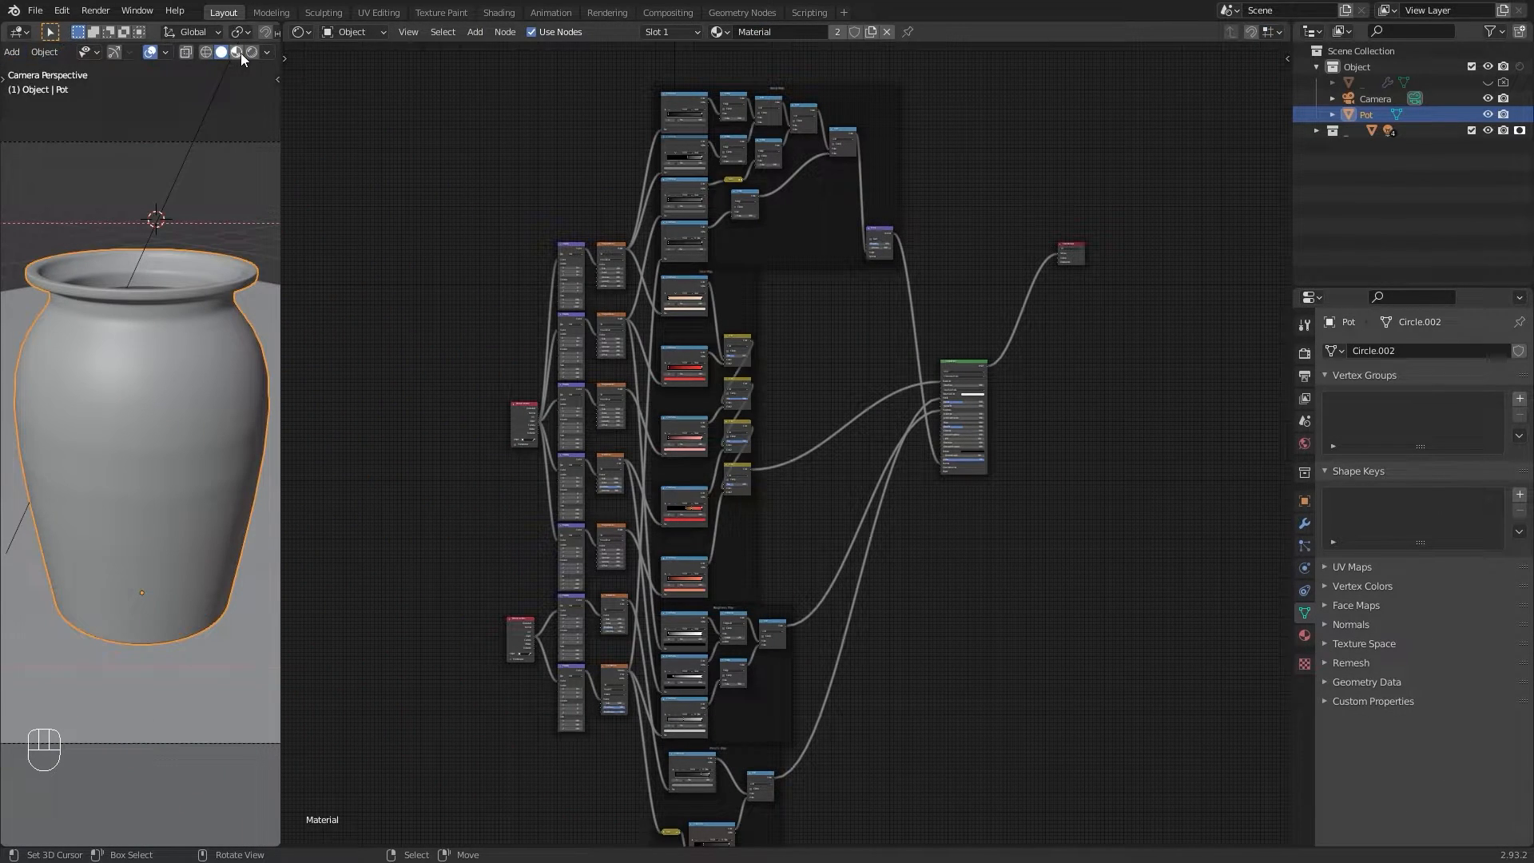
Step: Switch the viewport to rendered shading and preview the final Color mix node through a Viewer node
click(240, 53)
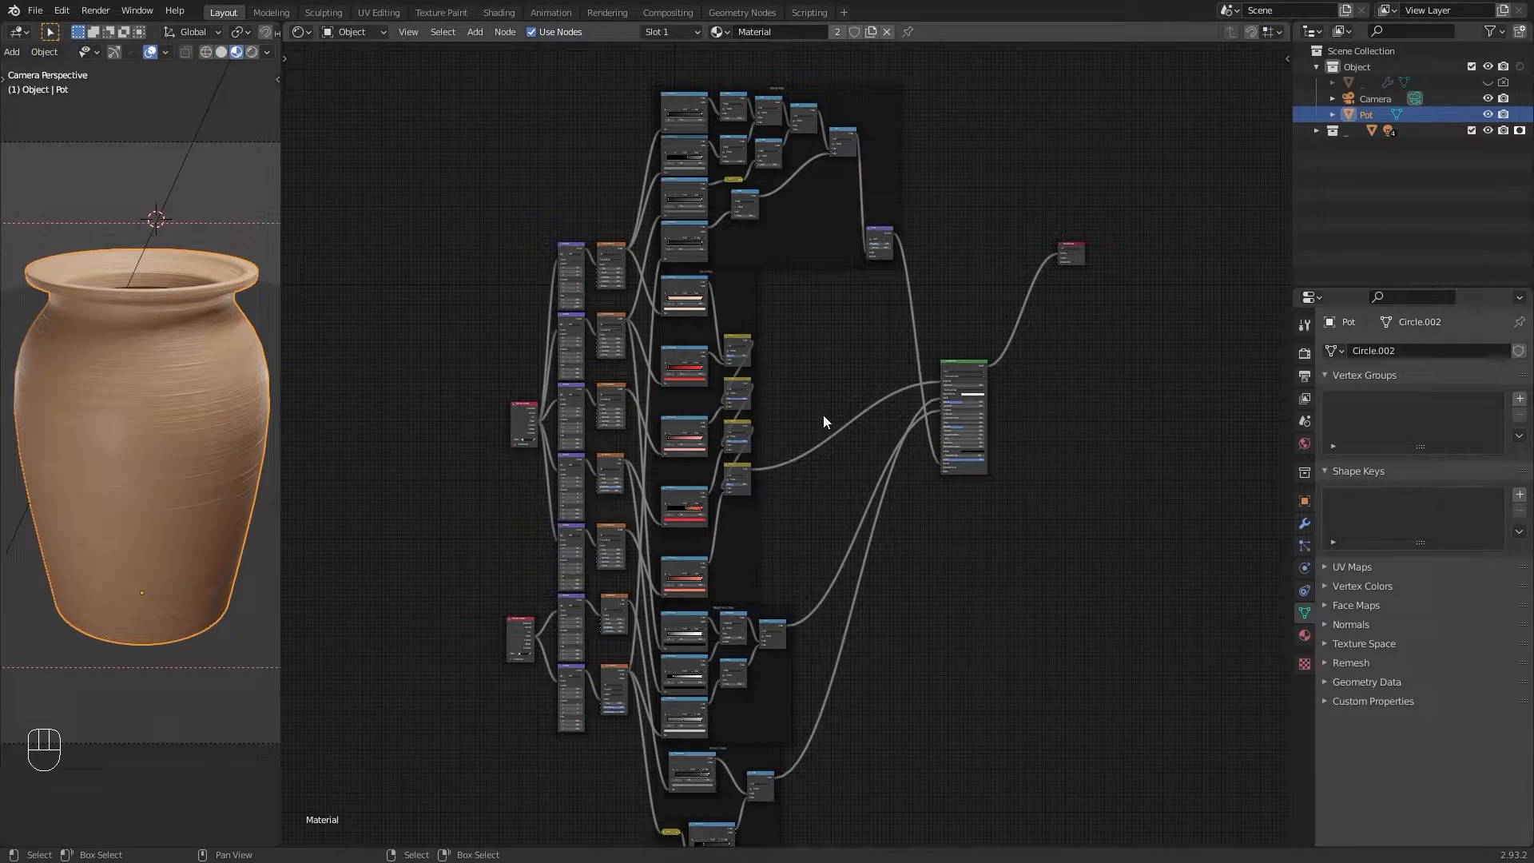
ctrl+middle_drag(835, 400, 700, 333)
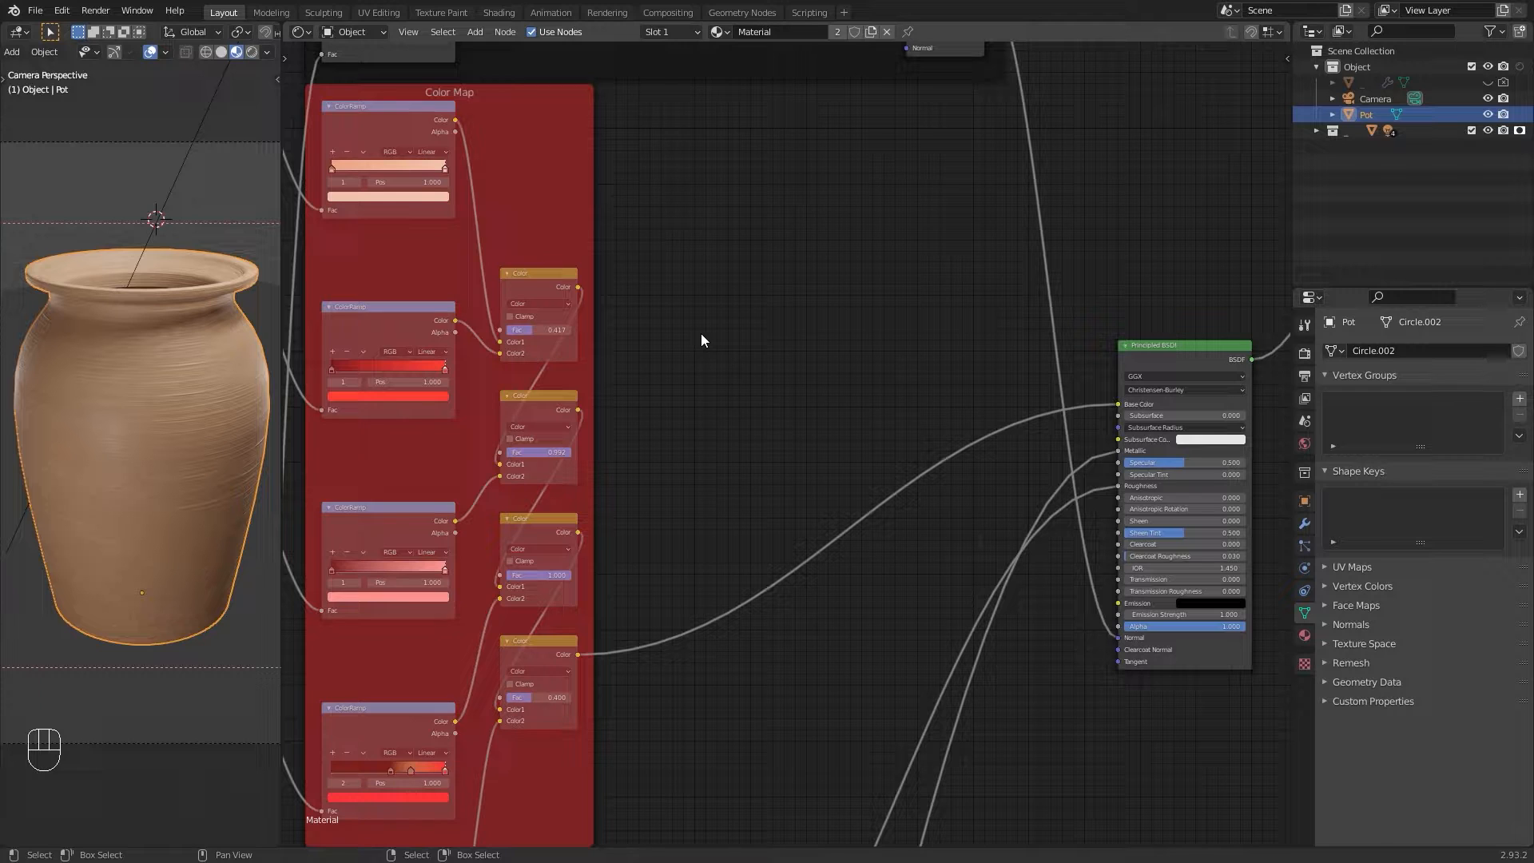
ctrl+shift+click(548, 647)
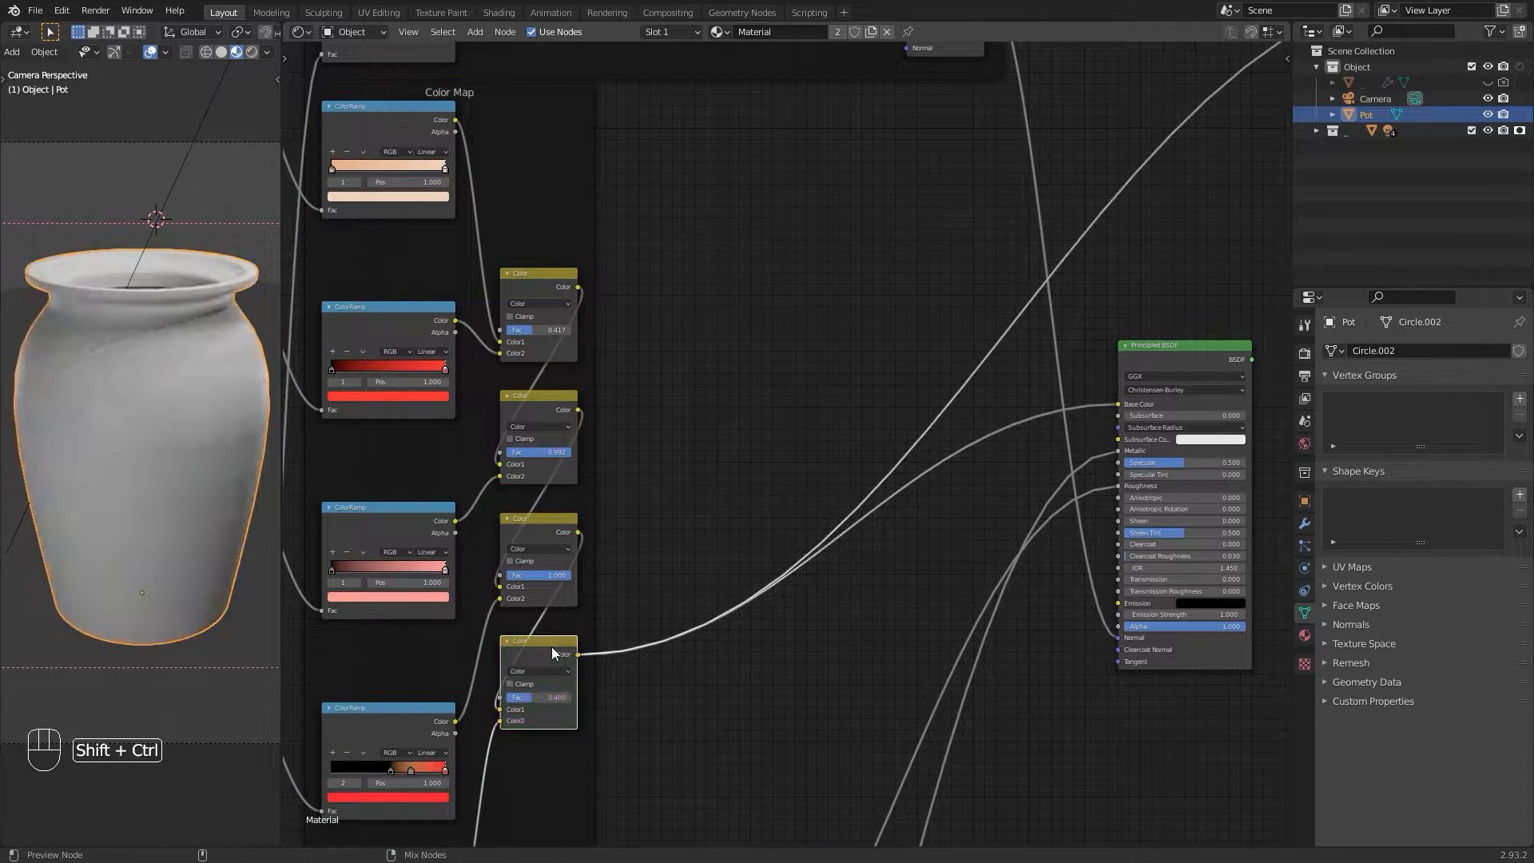
middle_drag(1075, 240, 910, 250)
drag(959, 175, 1122, 366)
drag(1143, 257, 601, 535)
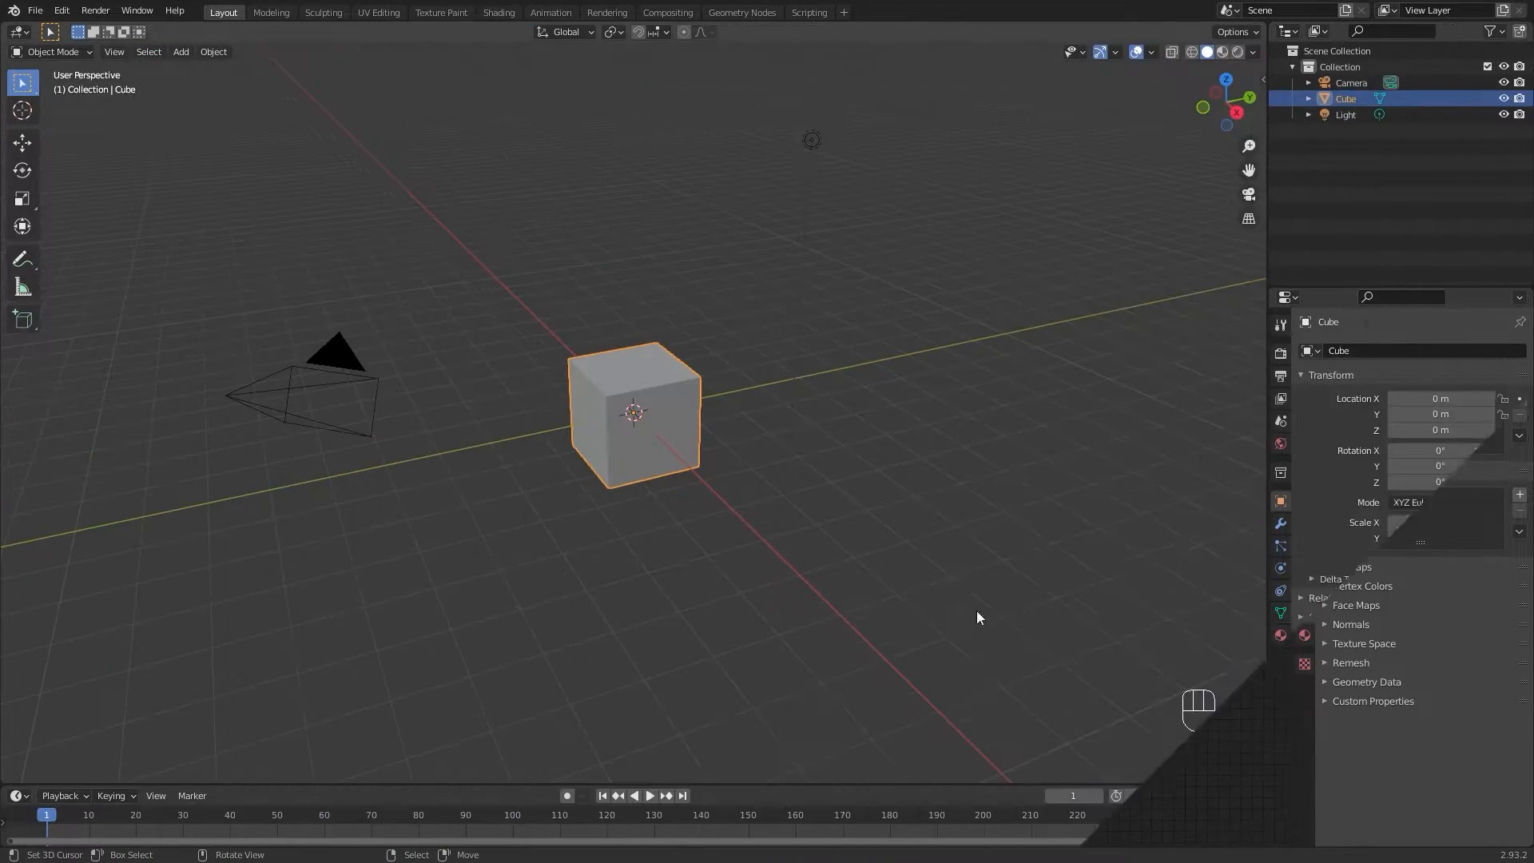
Step: Enable the Node Wrangler add-on in the Node category of the preferences
click(74, 12)
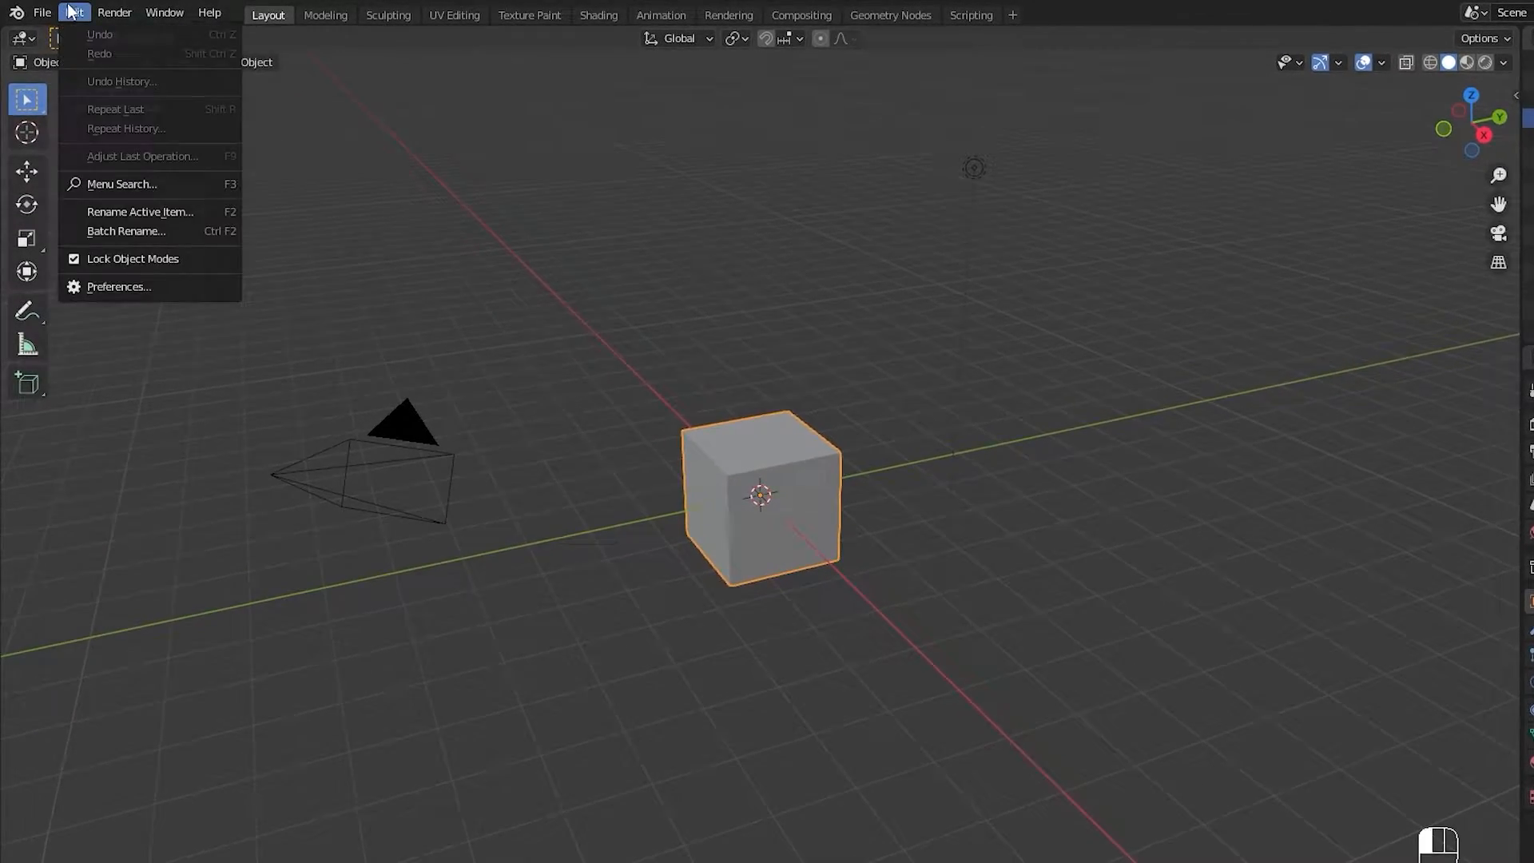
click(135, 291)
click(82, 220)
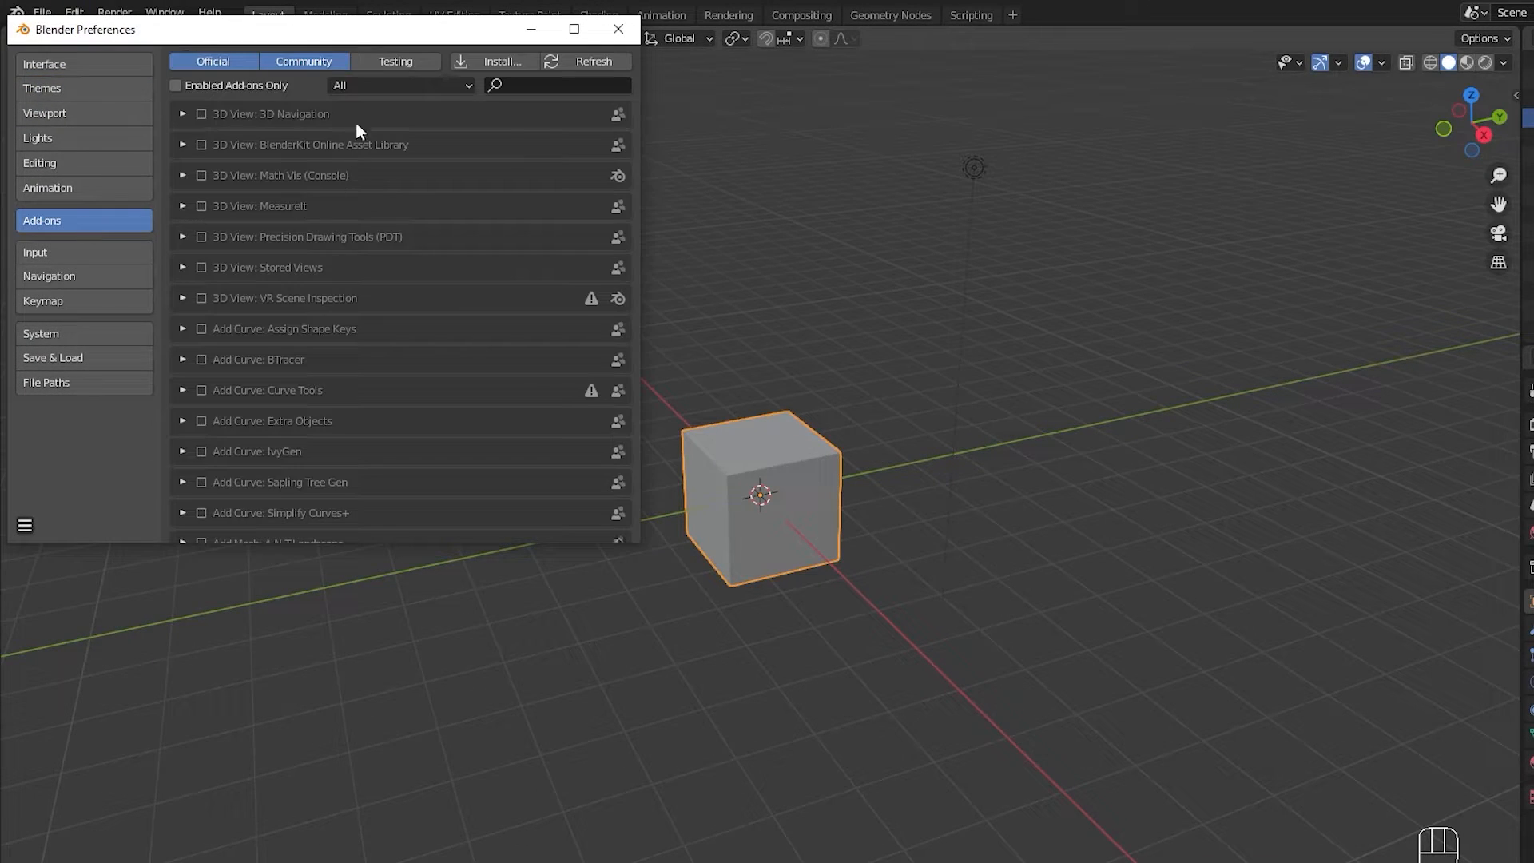
click(368, 85)
click(401, 143)
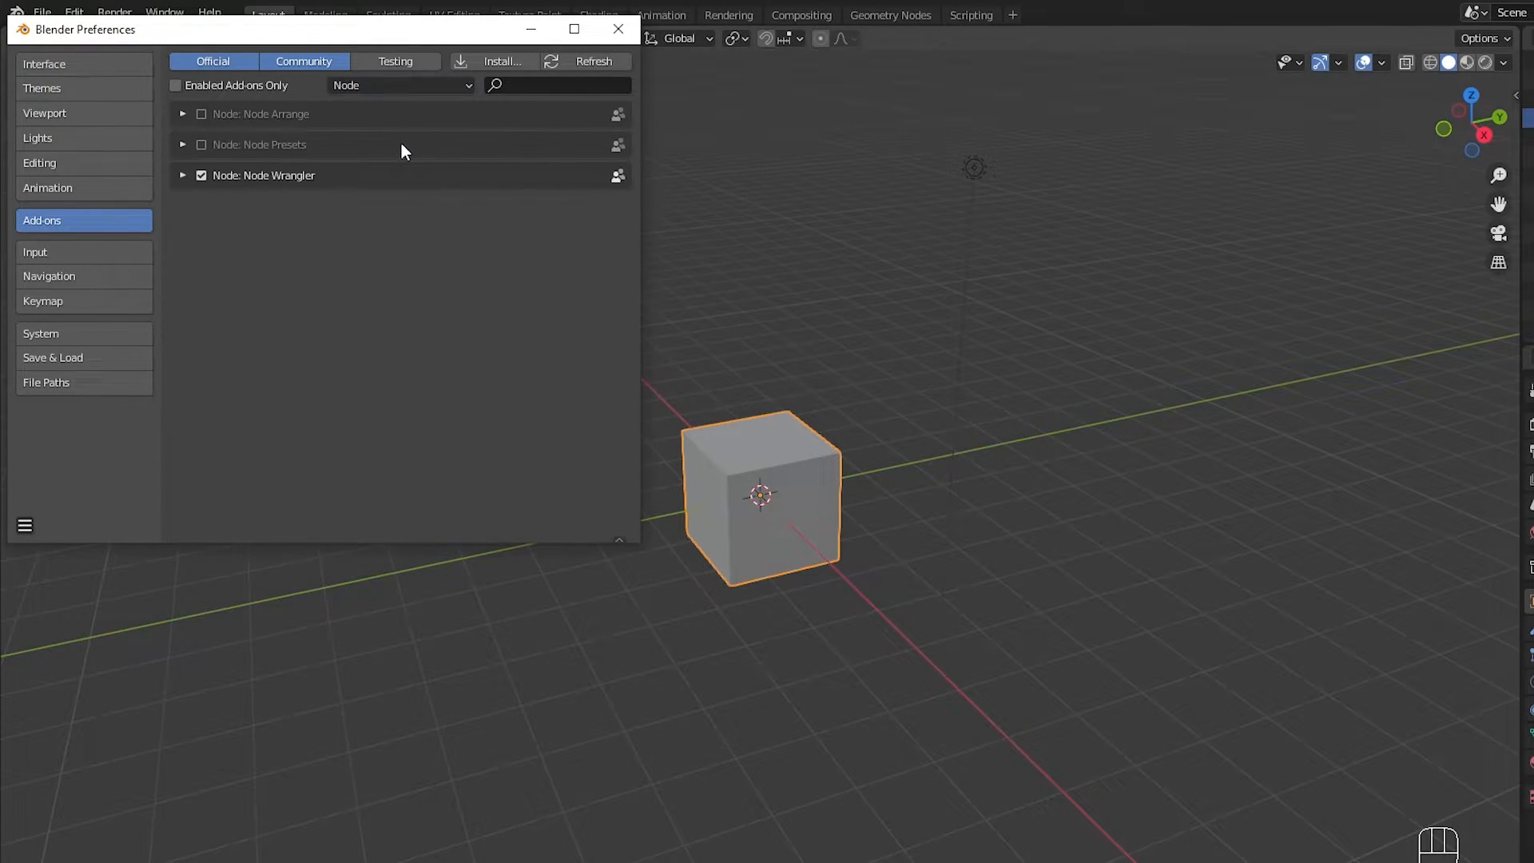
click(201, 176)
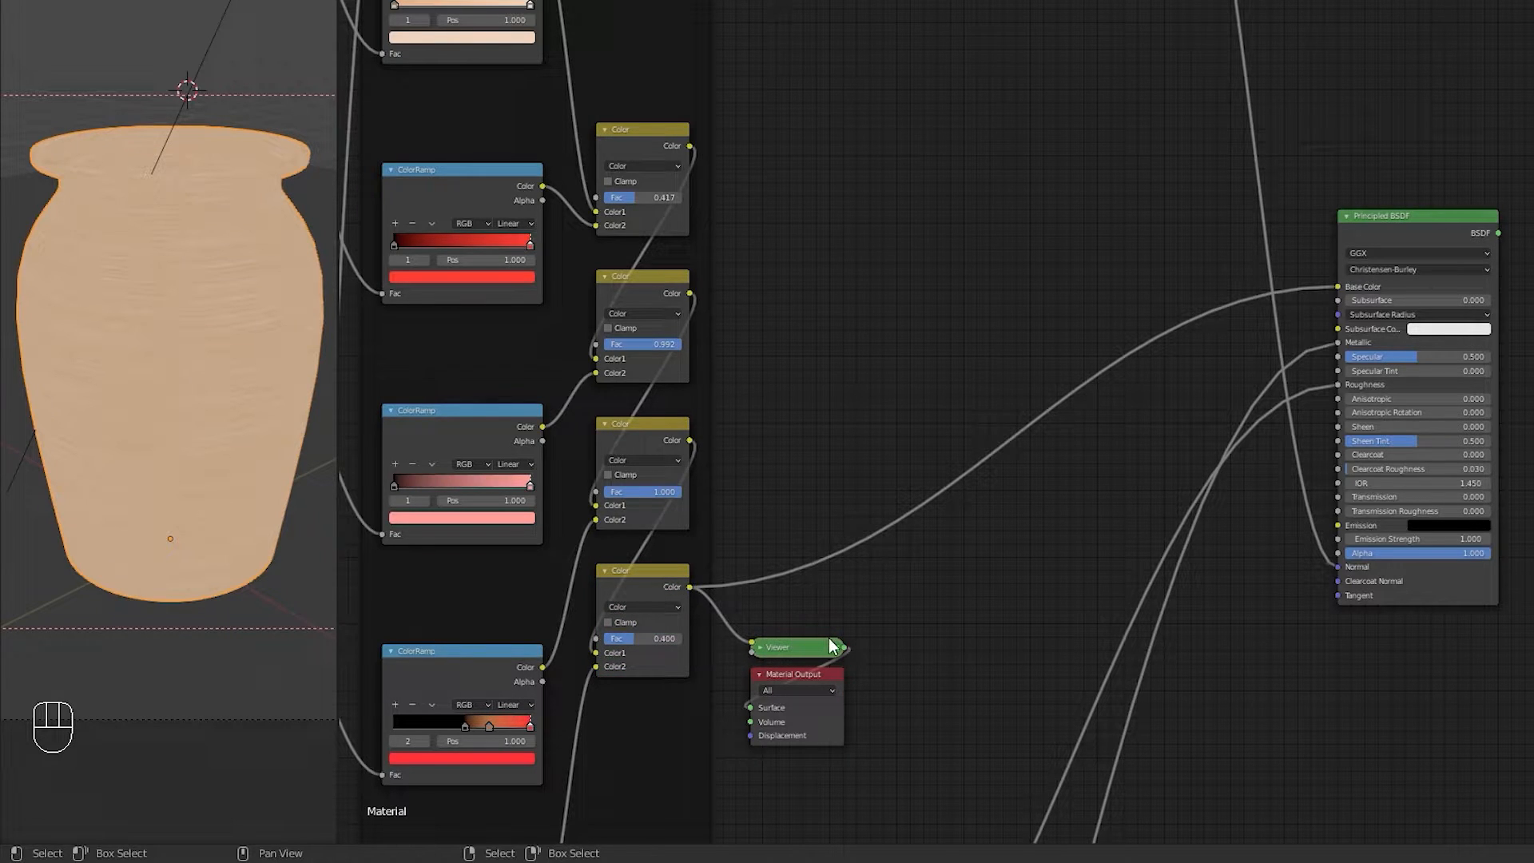
Step: Add an Image Texture node and start a new image named Color Map
key(shift+a)
mouse_move(817, 478)
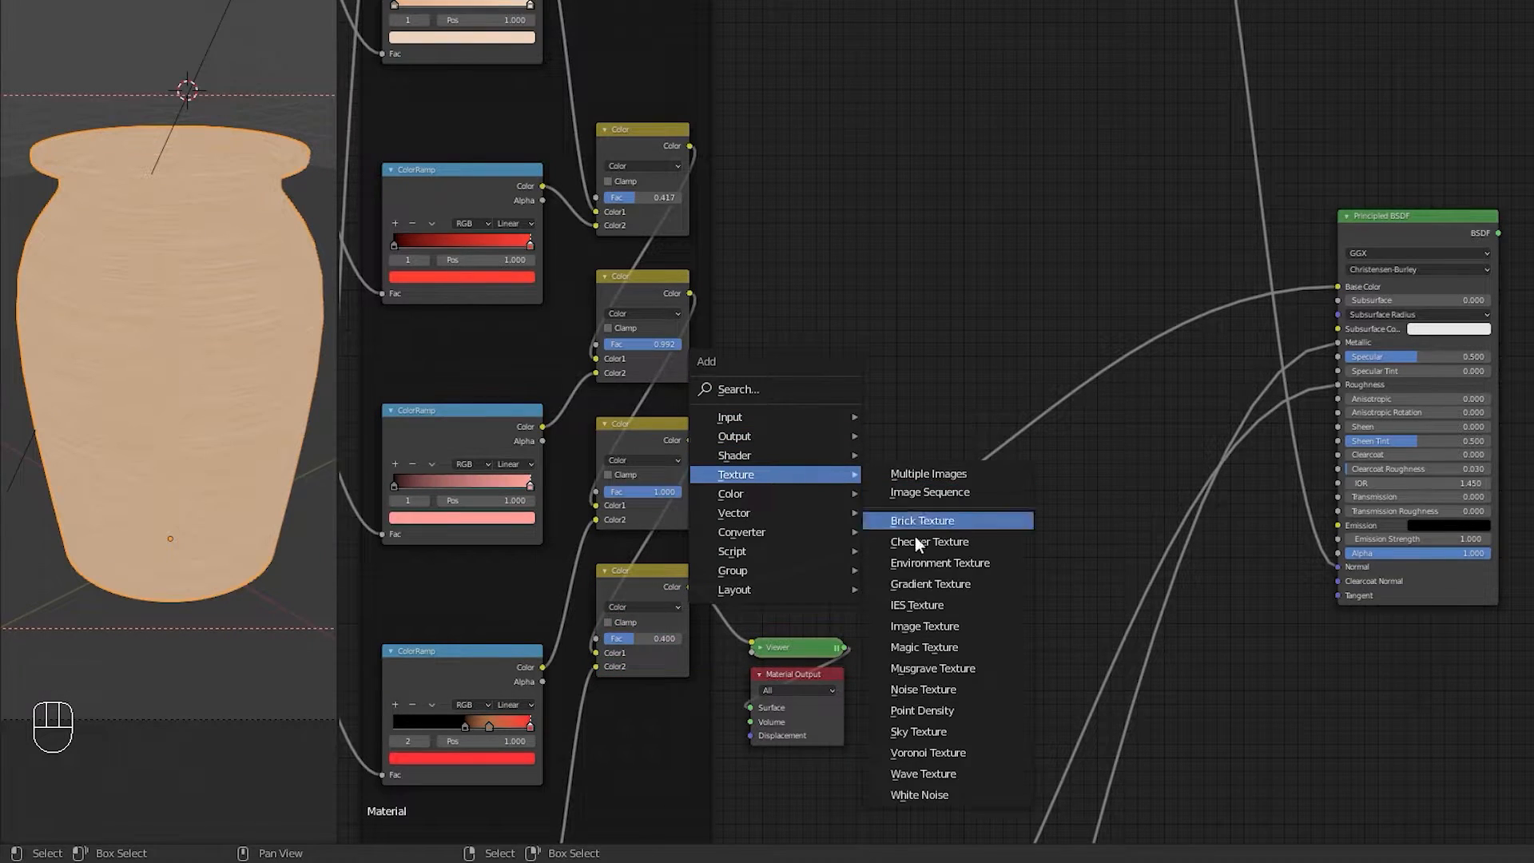
click(930, 625)
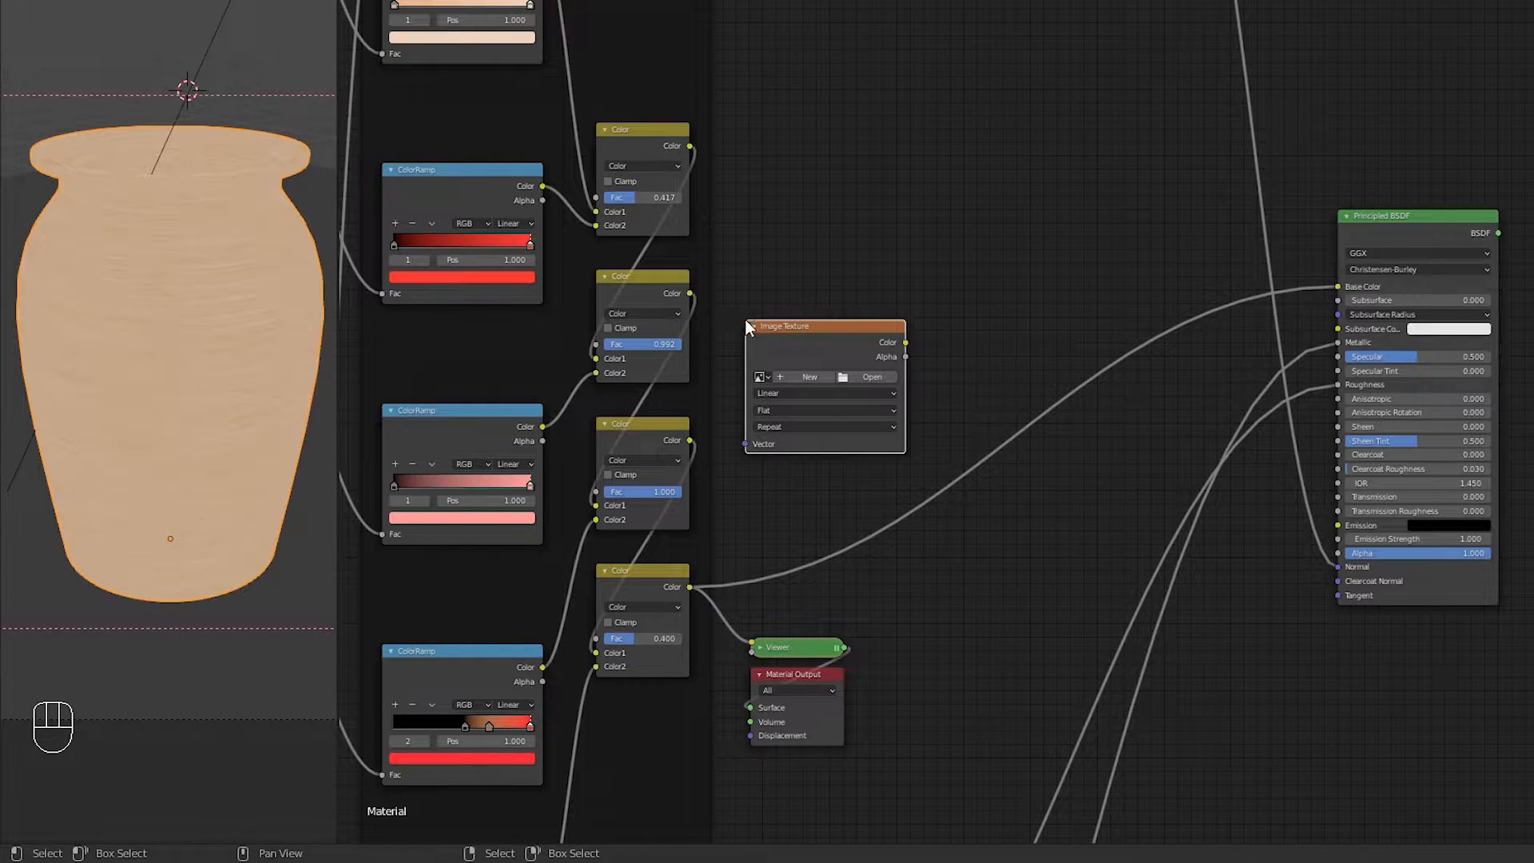
click(794, 376)
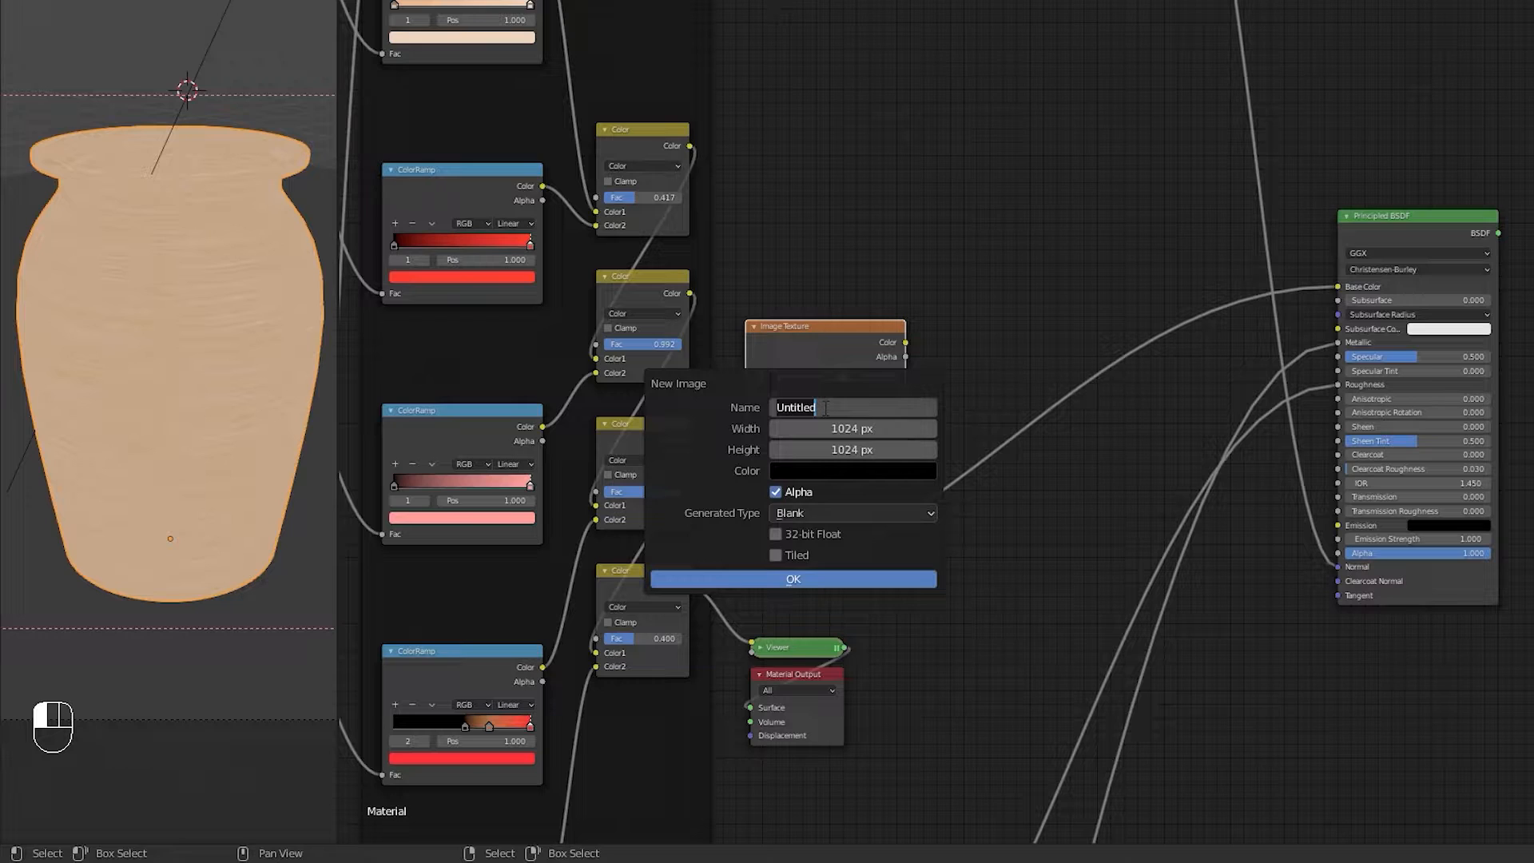
text(Color Map)
Step: Set the new image's width and height to 4096 px and create it
click(843, 423)
drag(887, 427, 886, 450)
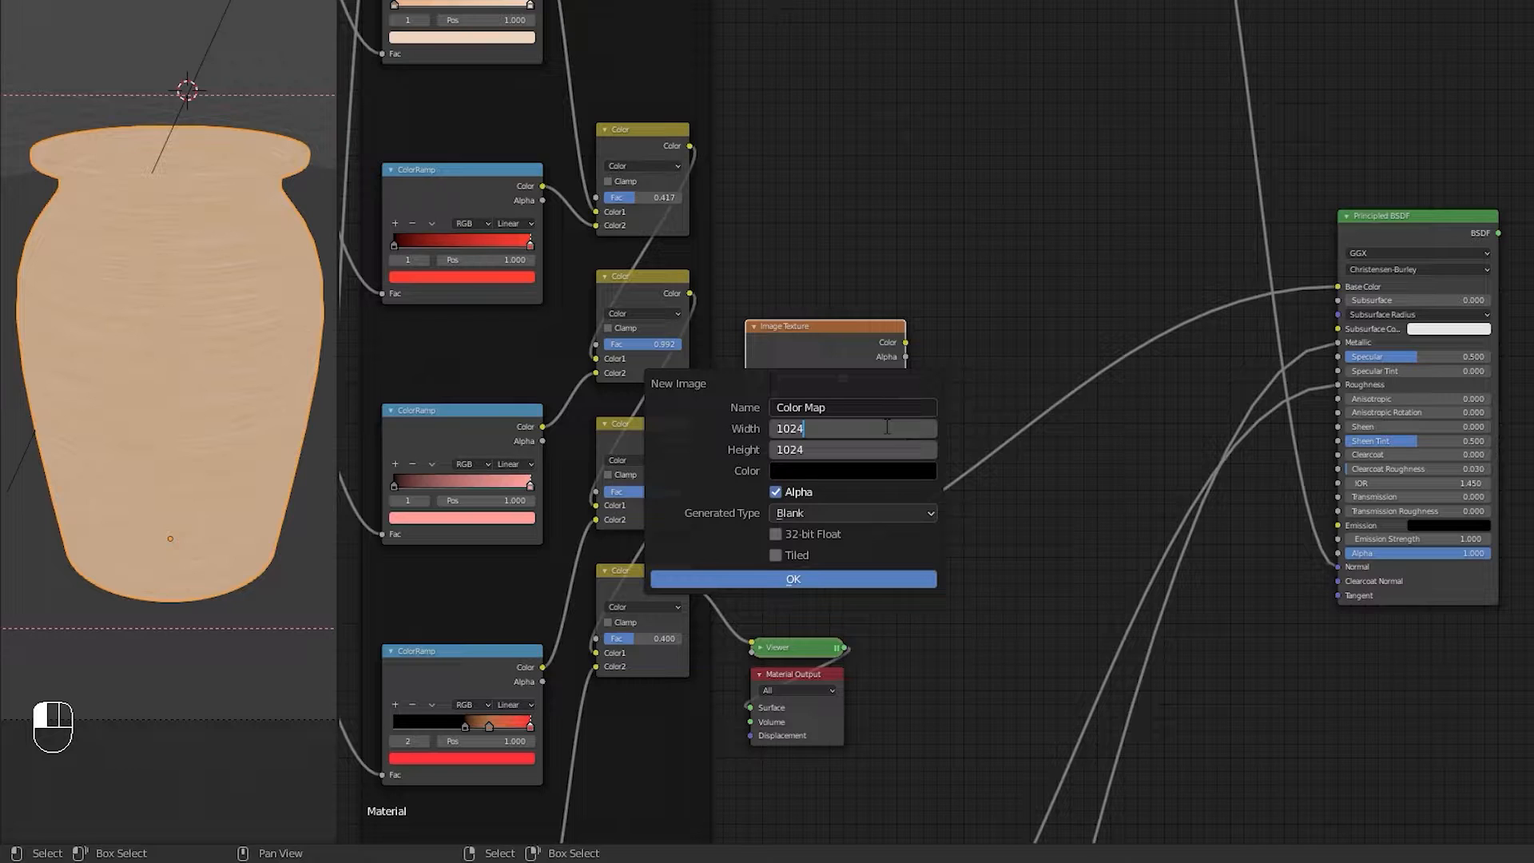
text(*2)
key(Return)
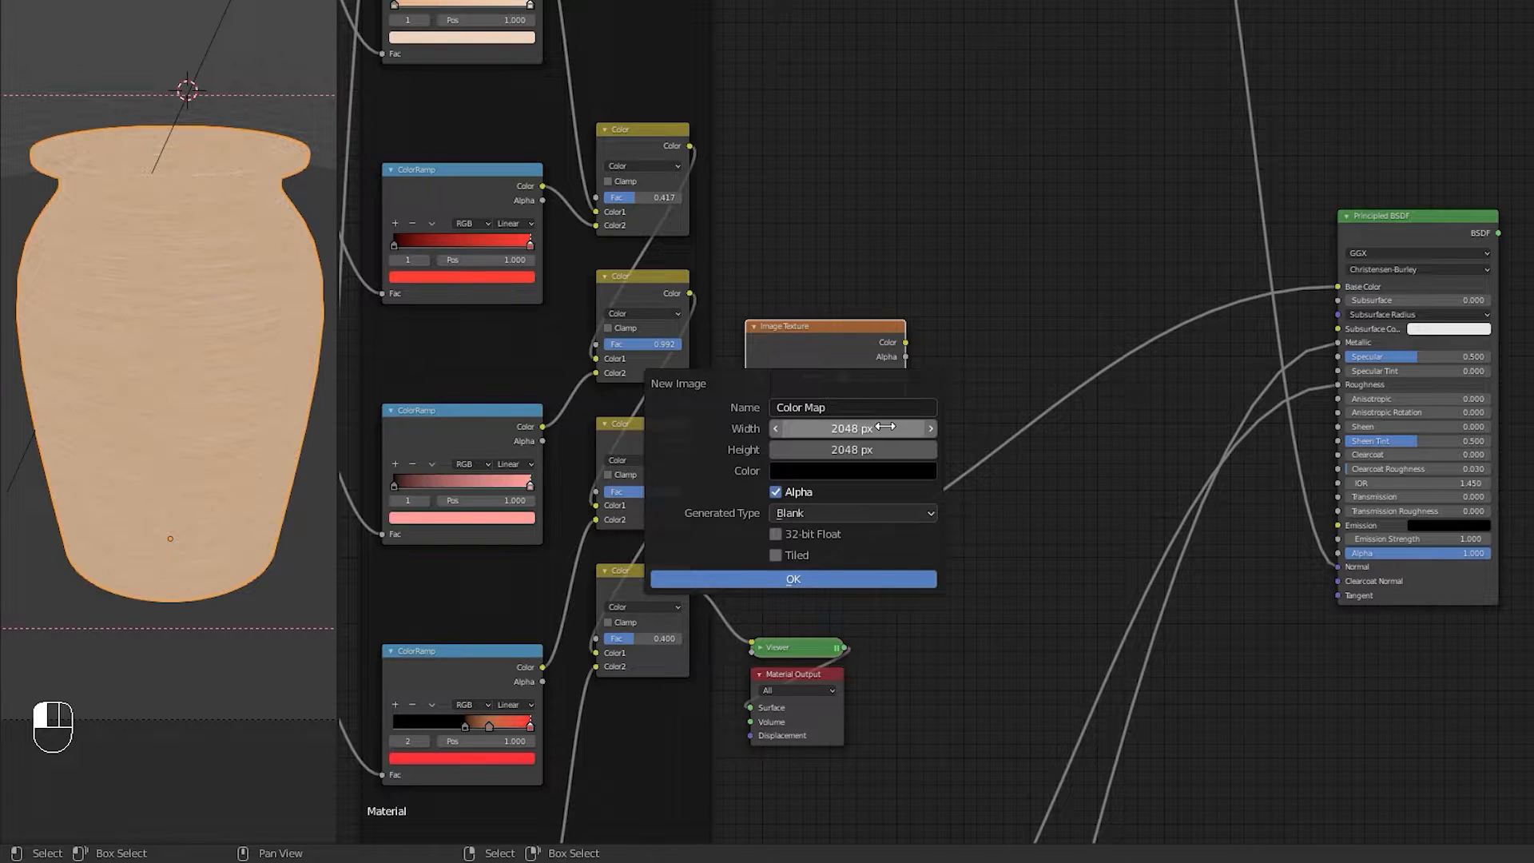
click(885, 426)
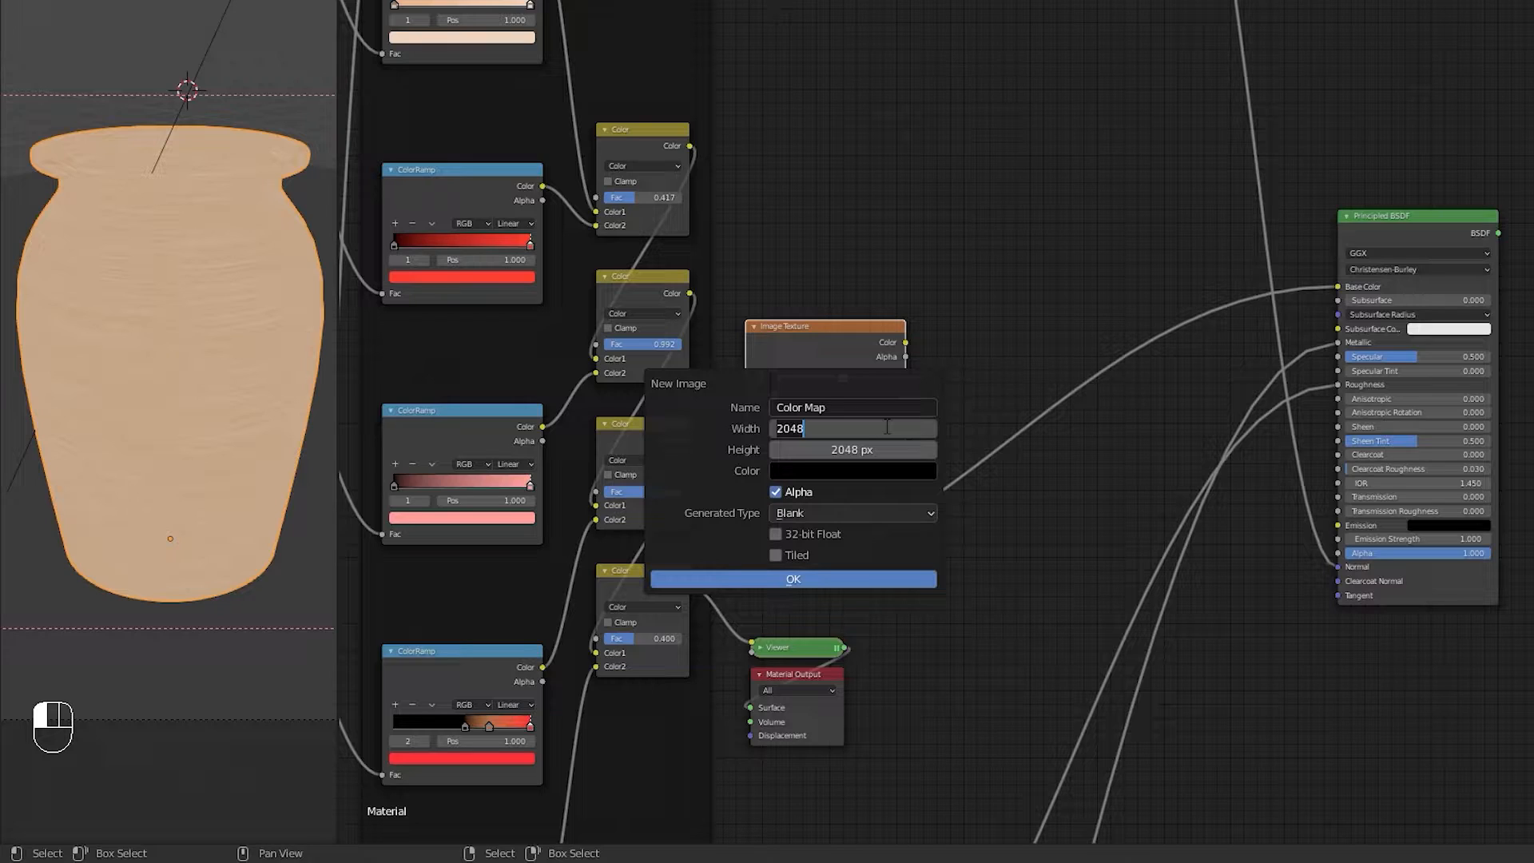
key(Escape)
drag(886, 427, 886, 449)
key(Right)
text(*2)
key(Return)
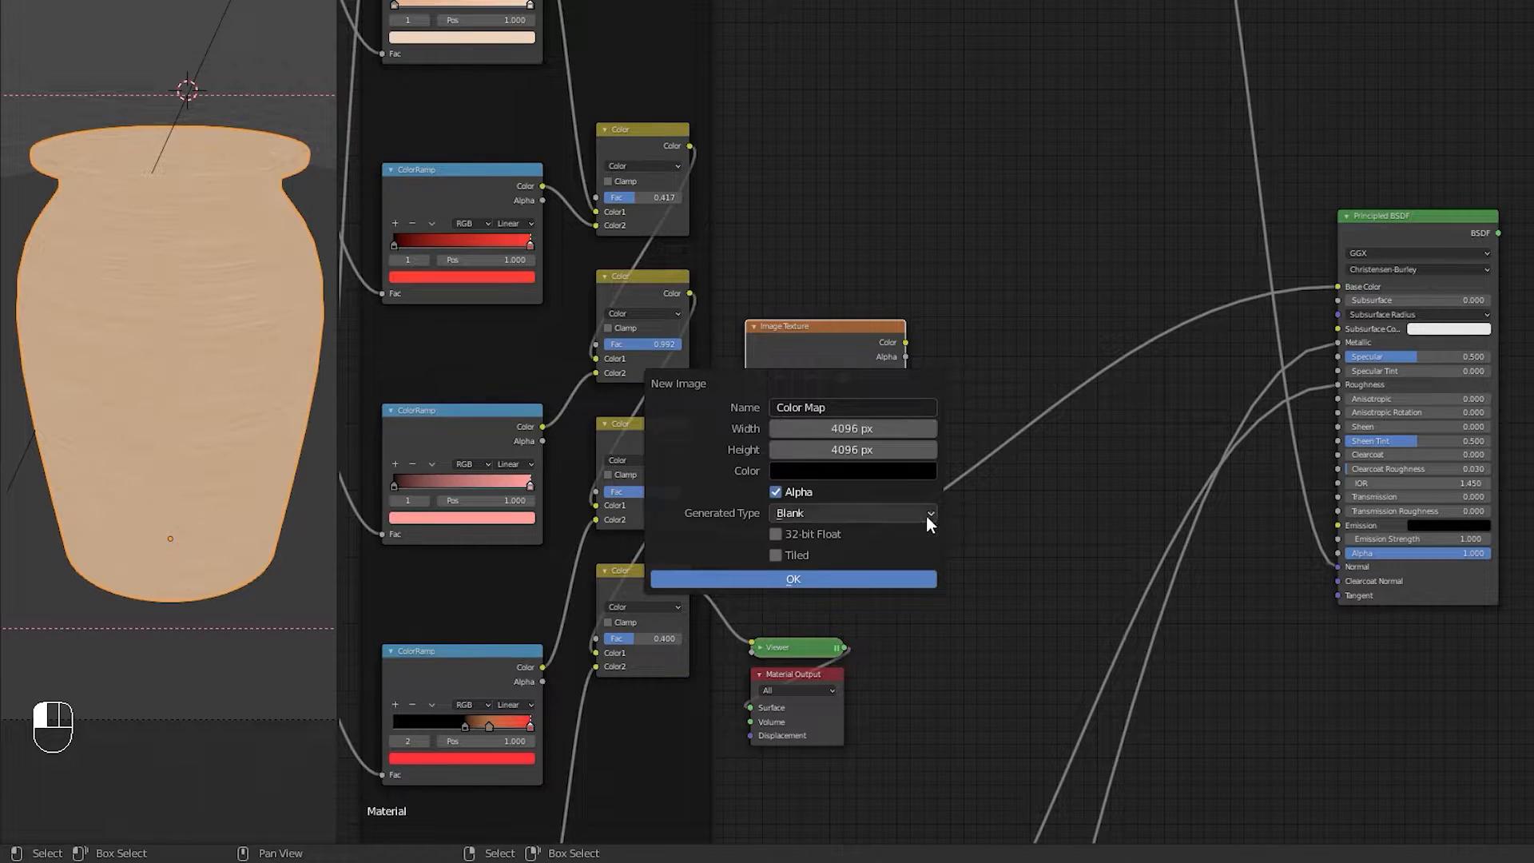
click(877, 581)
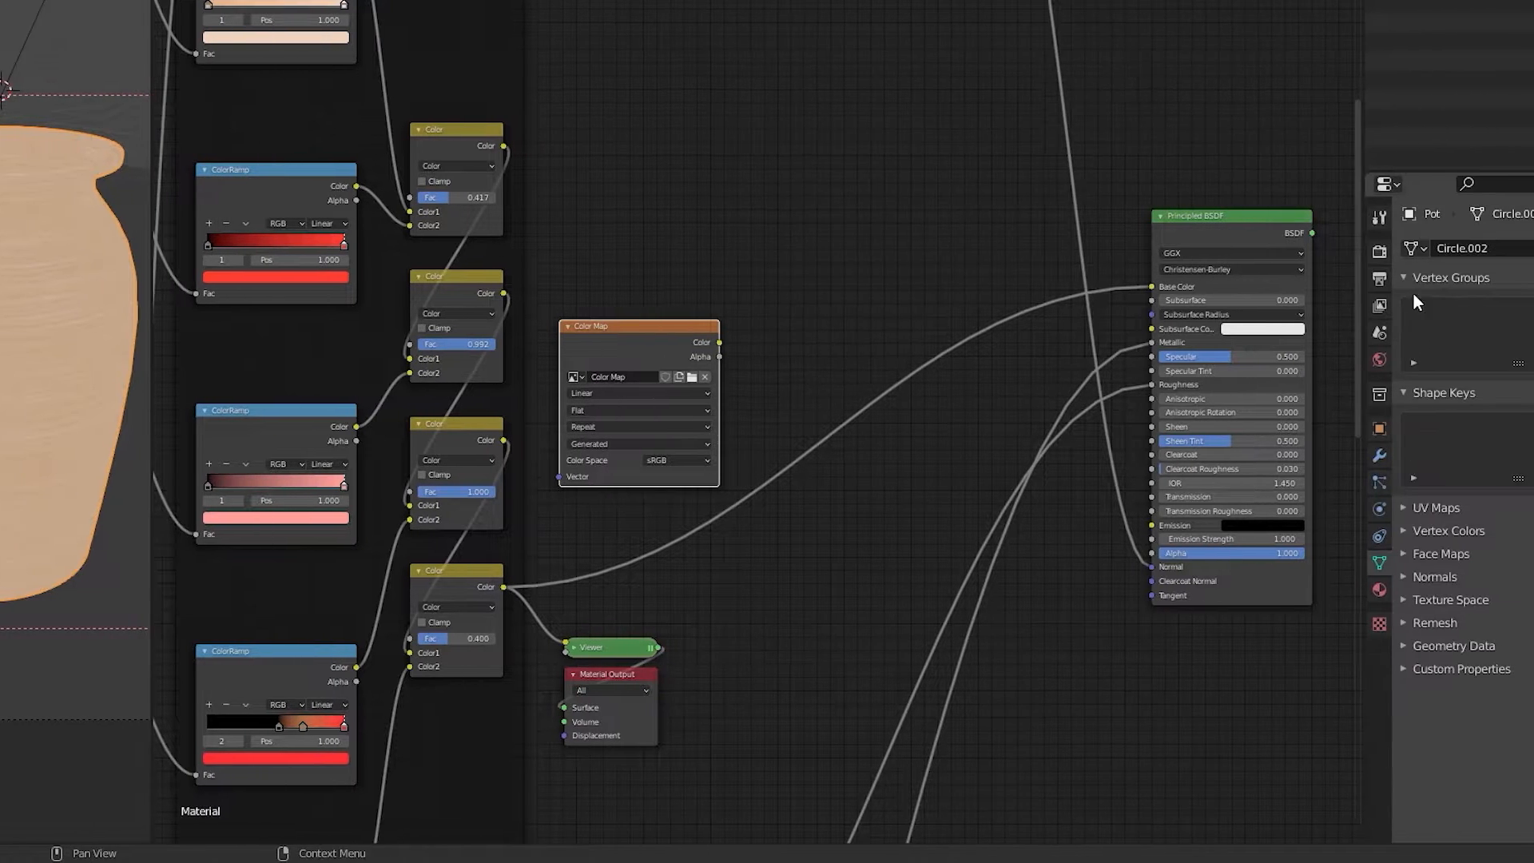
Step: Open the render settings' Bake section and set the bake type to Emit
click(1262, 254)
scroll(1285, 439, down, 8)
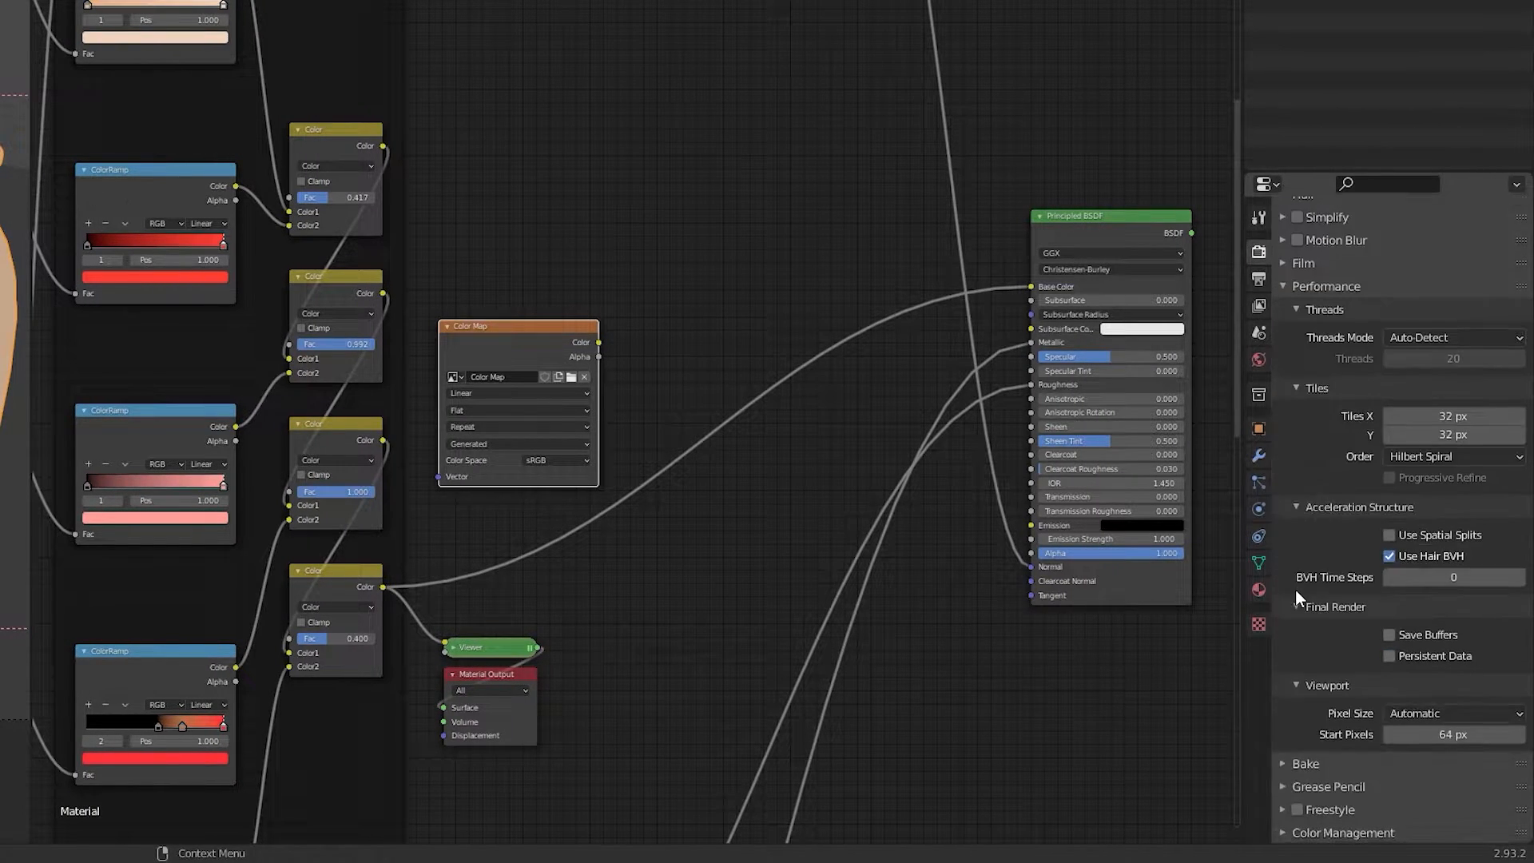
click(1283, 282)
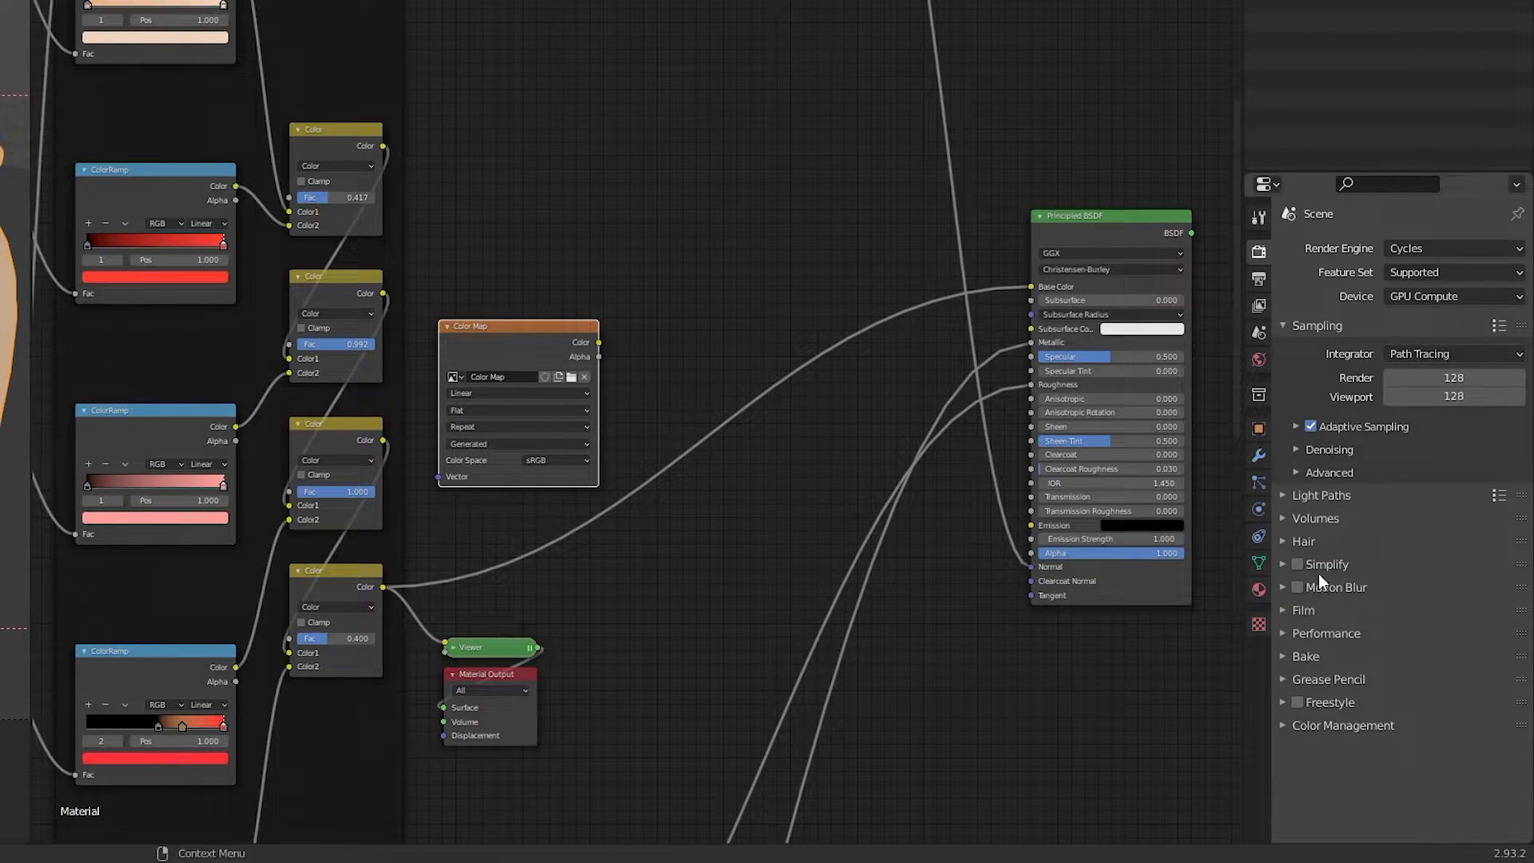
click(1286, 655)
scroll(1289, 651, down, 8)
click(1408, 452)
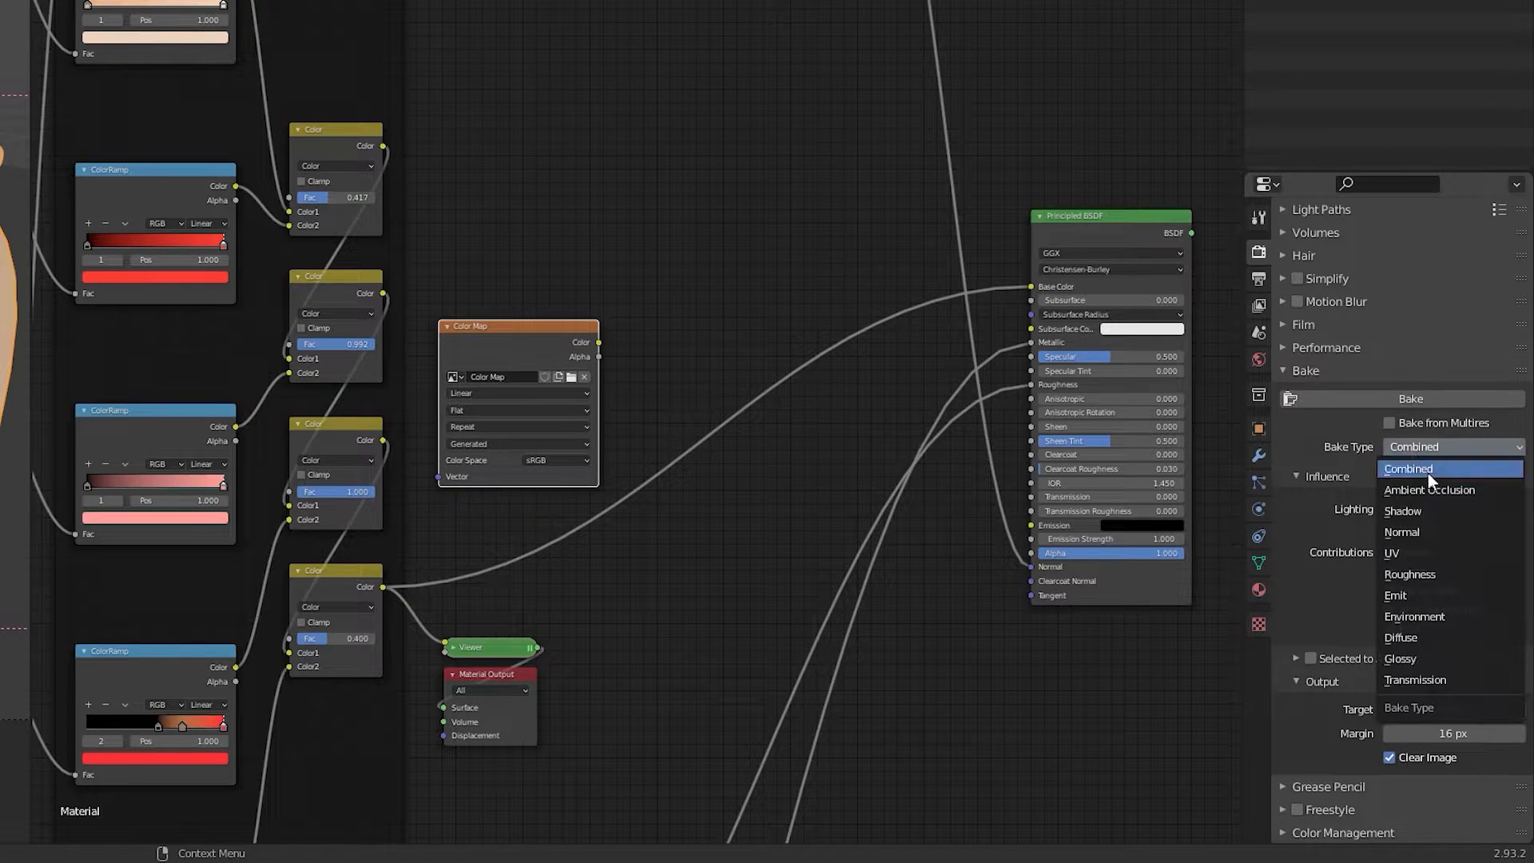
click(1406, 591)
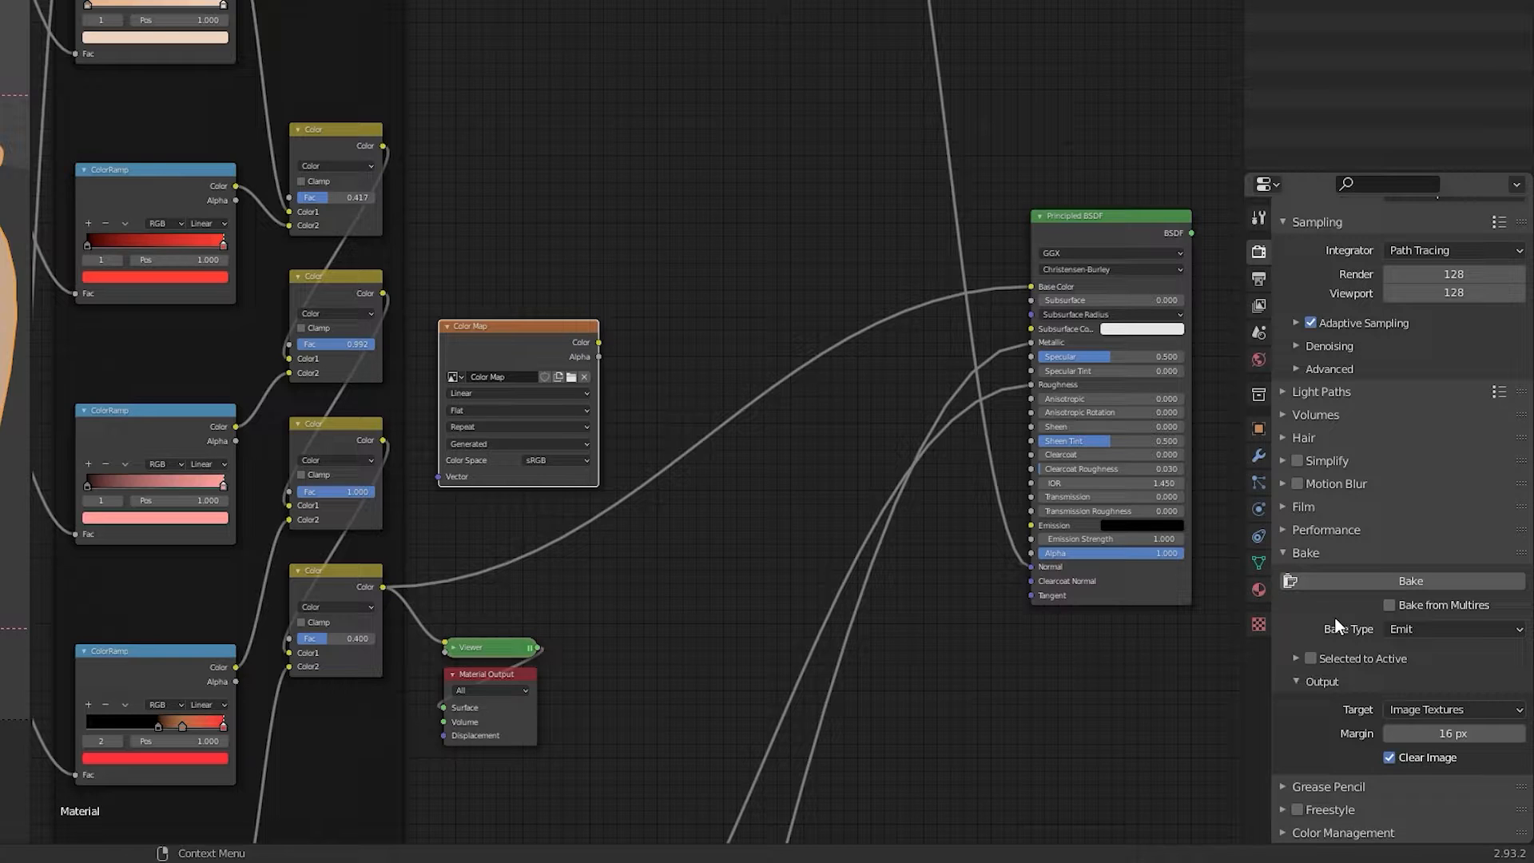
Step: Set the render samples to 64
scroll(1335, 616, up, 5)
click(1465, 378)
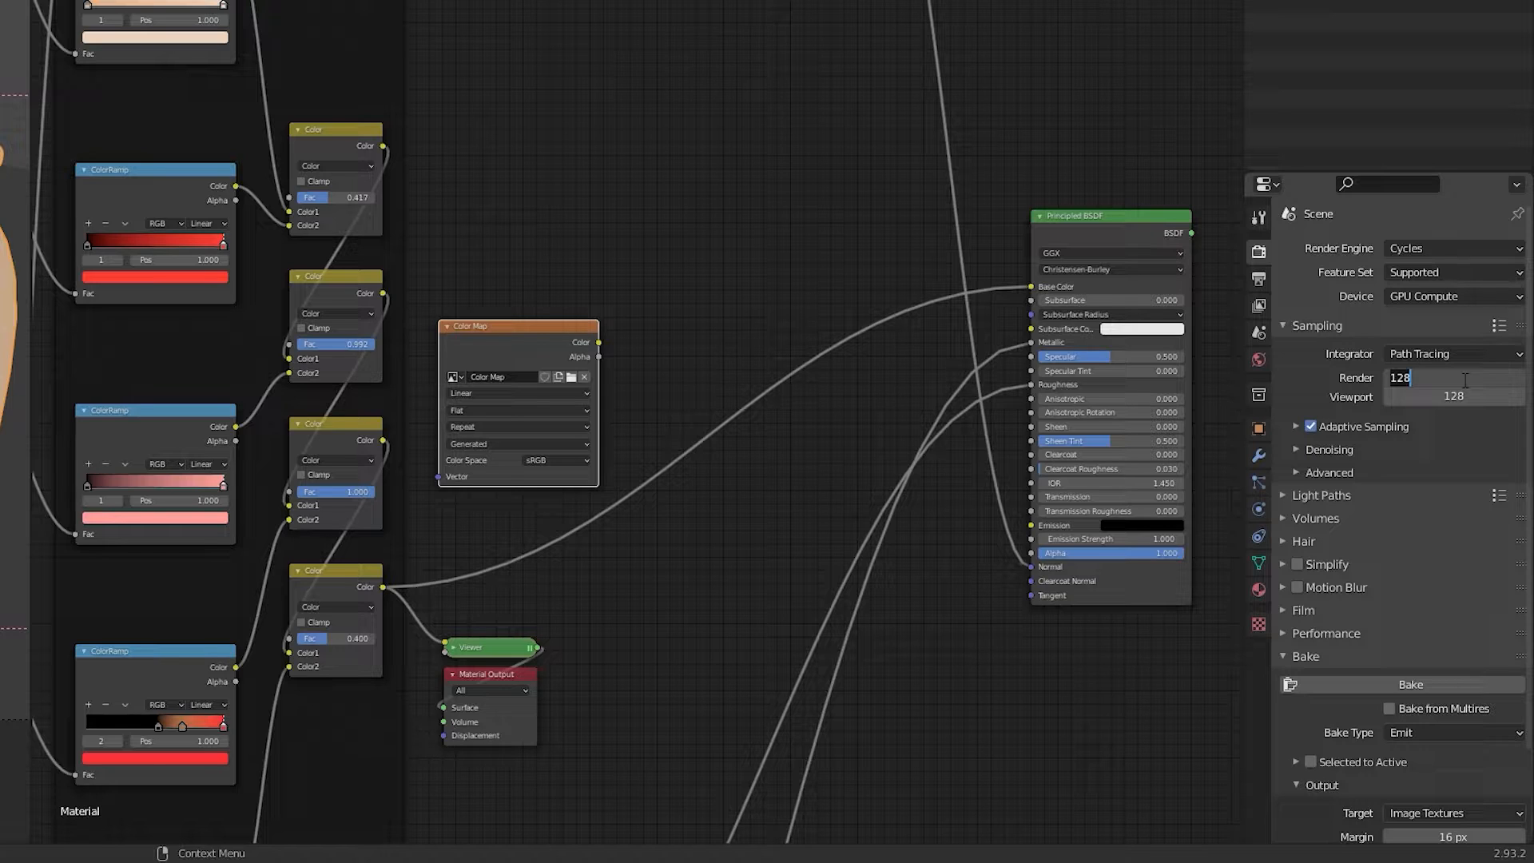
text(64)
key(BackSpace)
text(4)
key(Return)
scroll(1369, 627, down, 3)
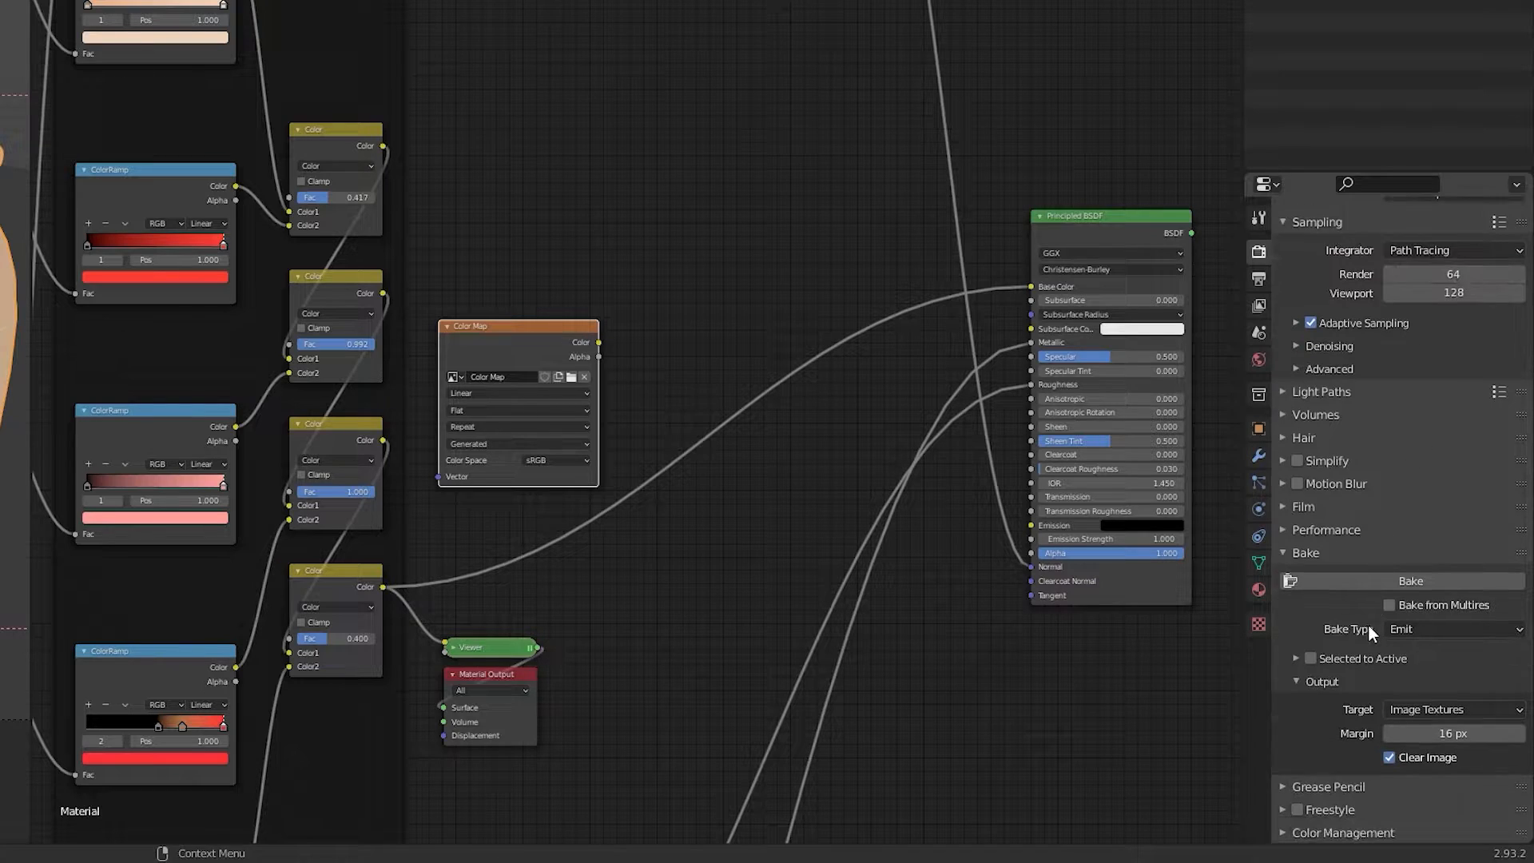
Step: Bake the emission into the Color Map image and preview the image texture node
click(1315, 582)
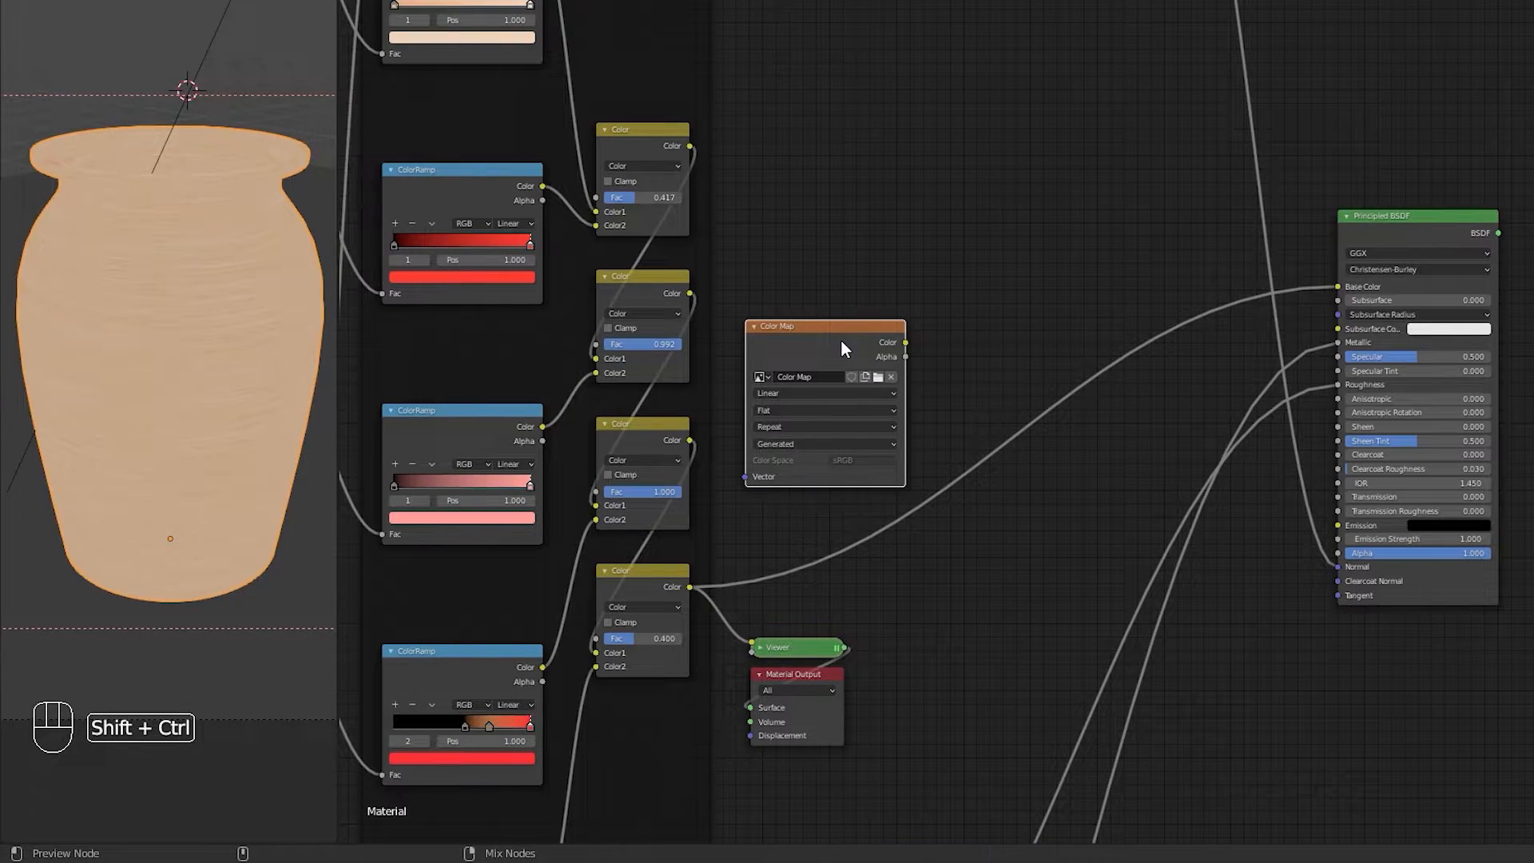
ctrl+shift+click(841, 341)
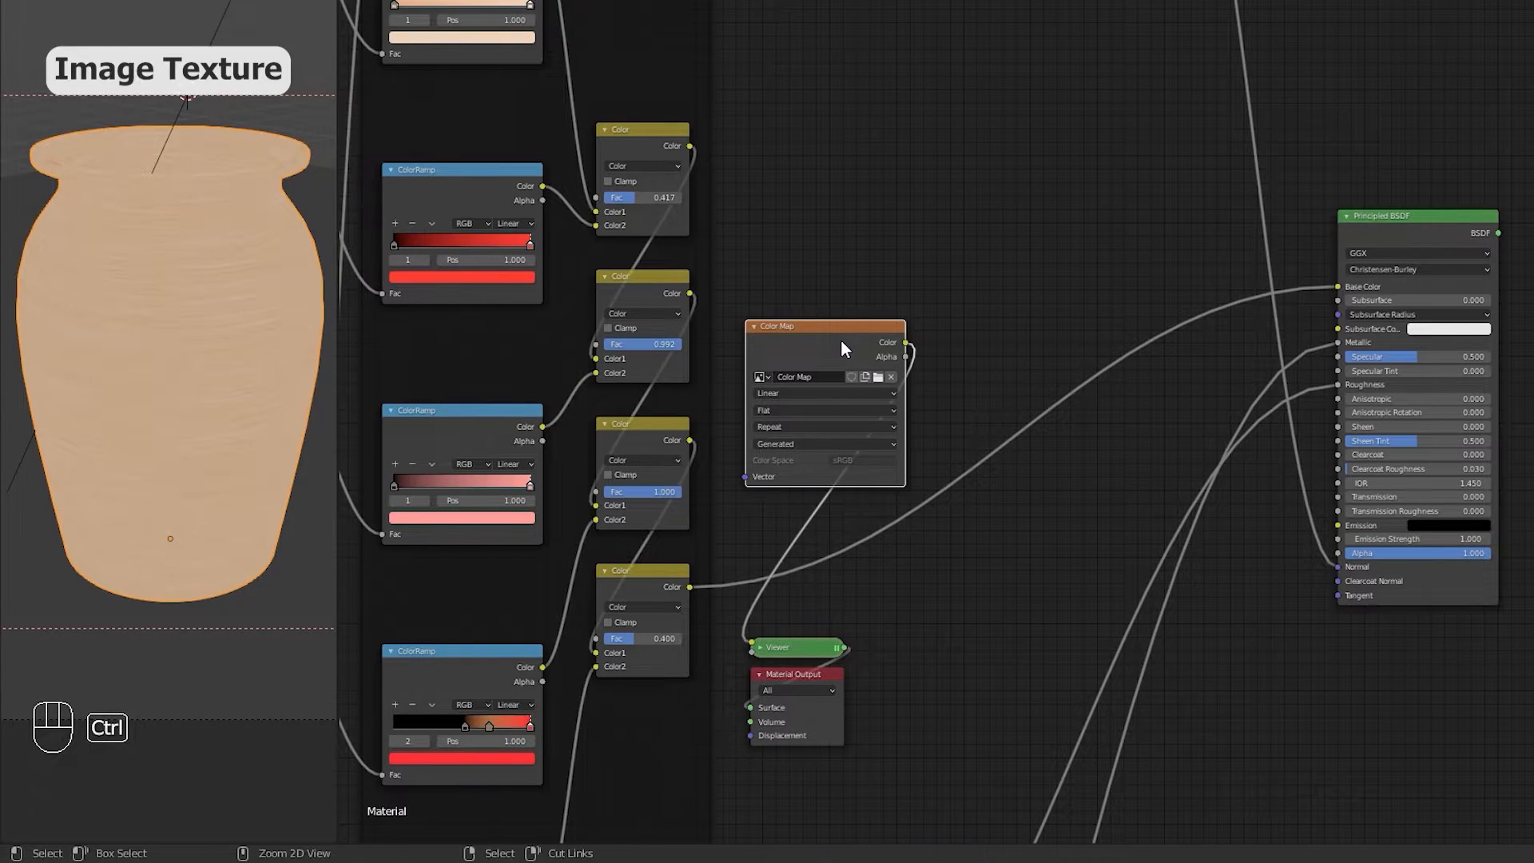
Step: Preview the Roughness Map group's final Add node output on the pot through the viewer
ctrl+shift+click(675, 585)
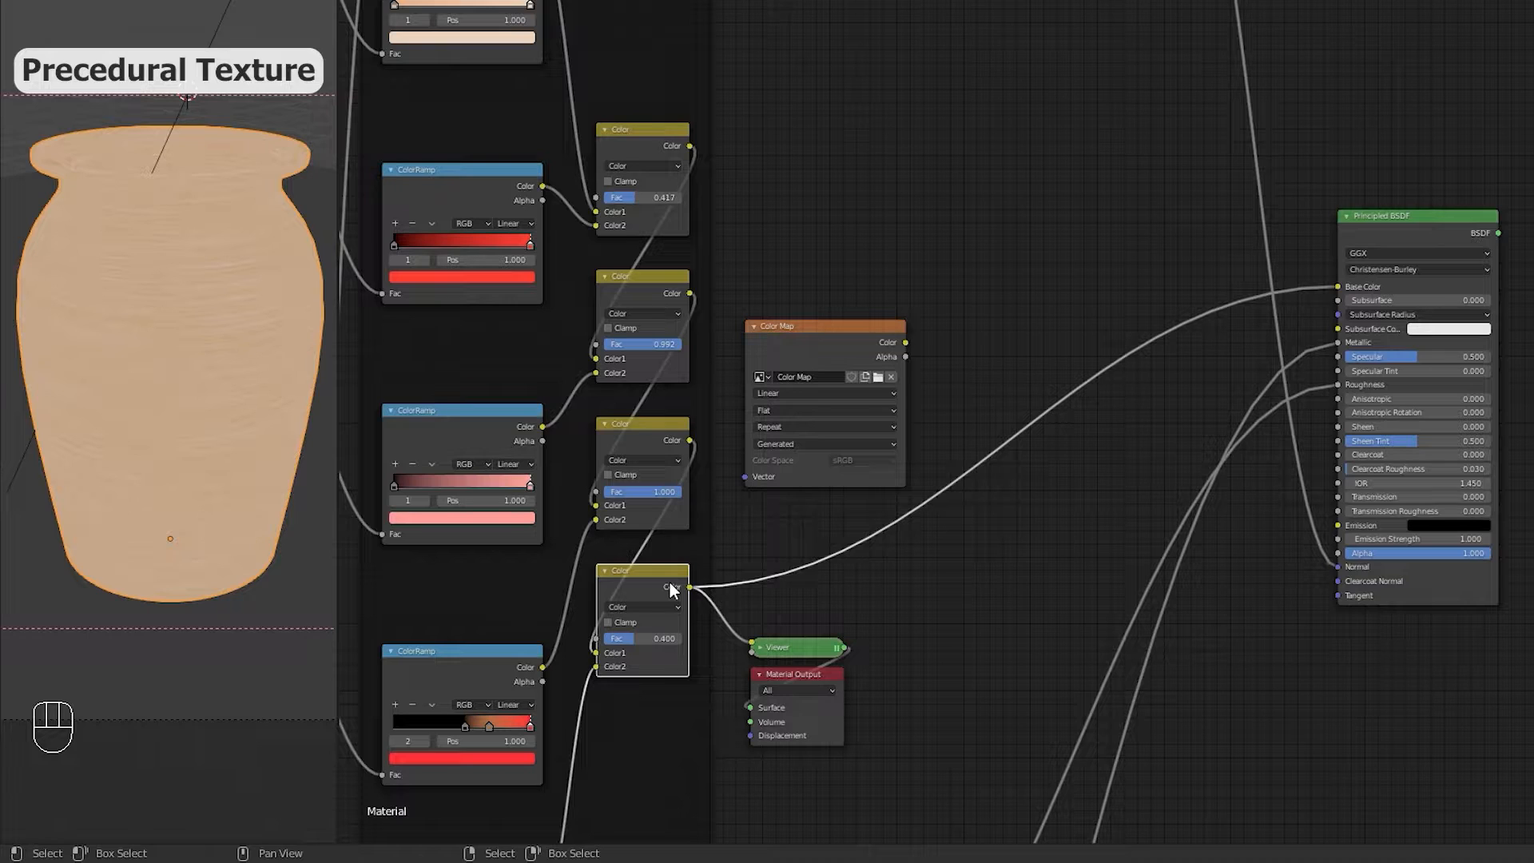
ctrl+shift+click(807, 350)
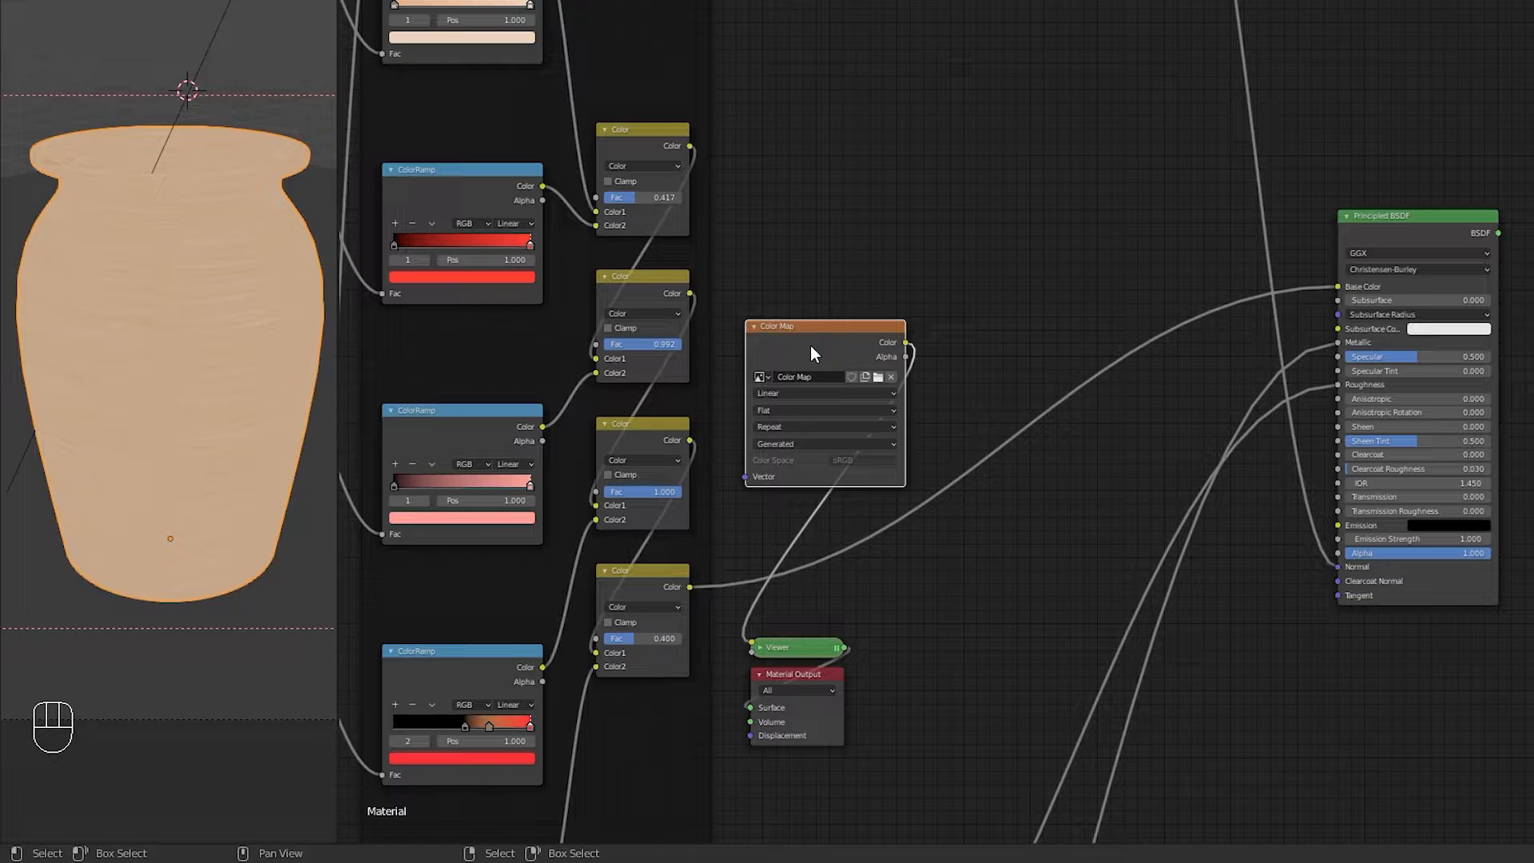
middle_drag(898, 731, 900, 311)
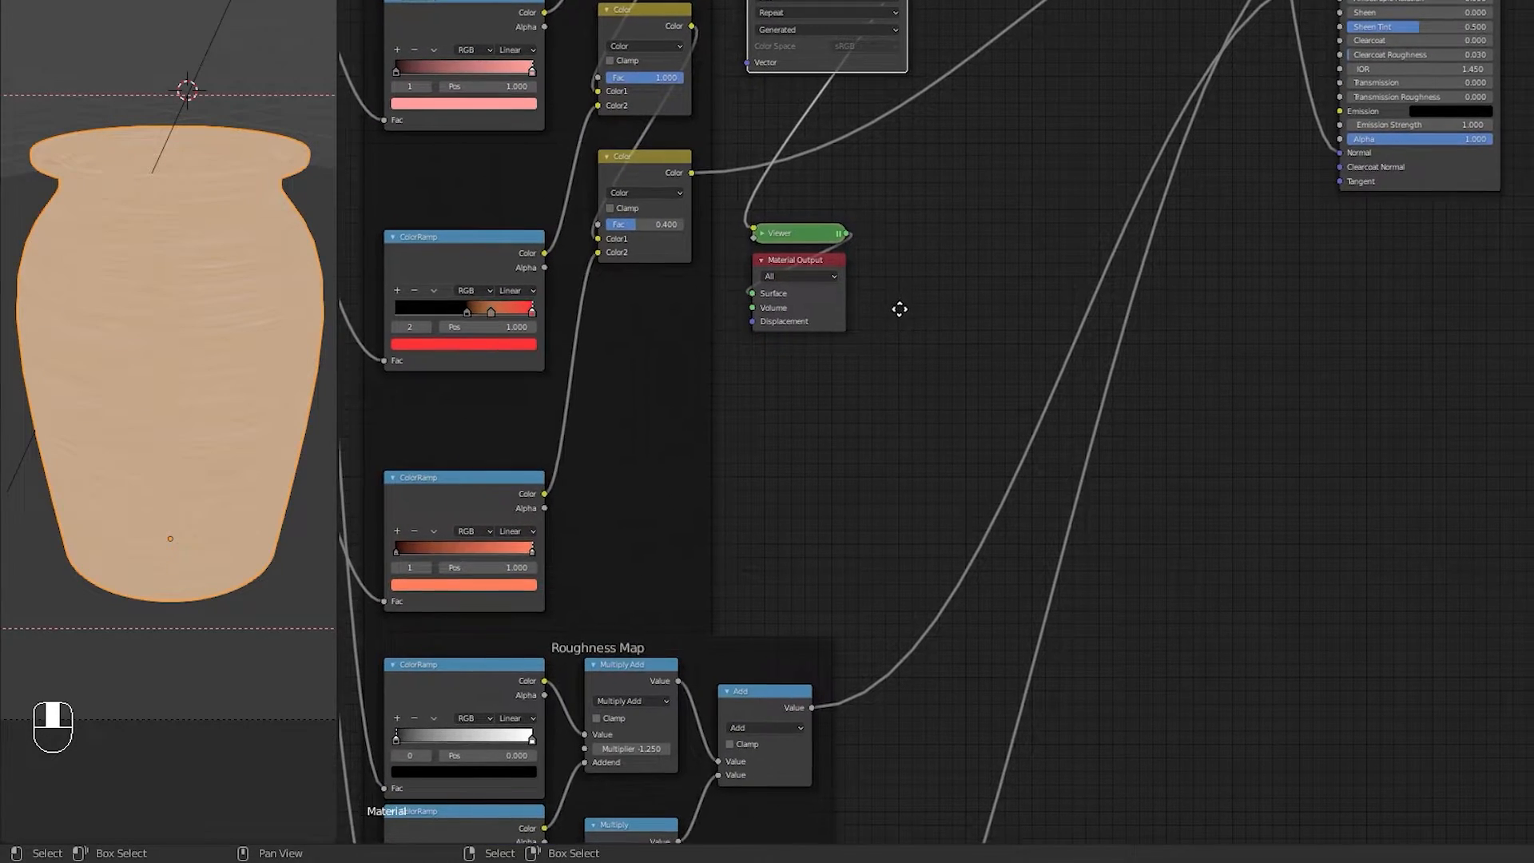
ctrl+shift+click(776, 701)
drag(937, 462, 731, 212)
drag(779, 272, 1090, 725)
middle_drag(826, 699, 858, 141)
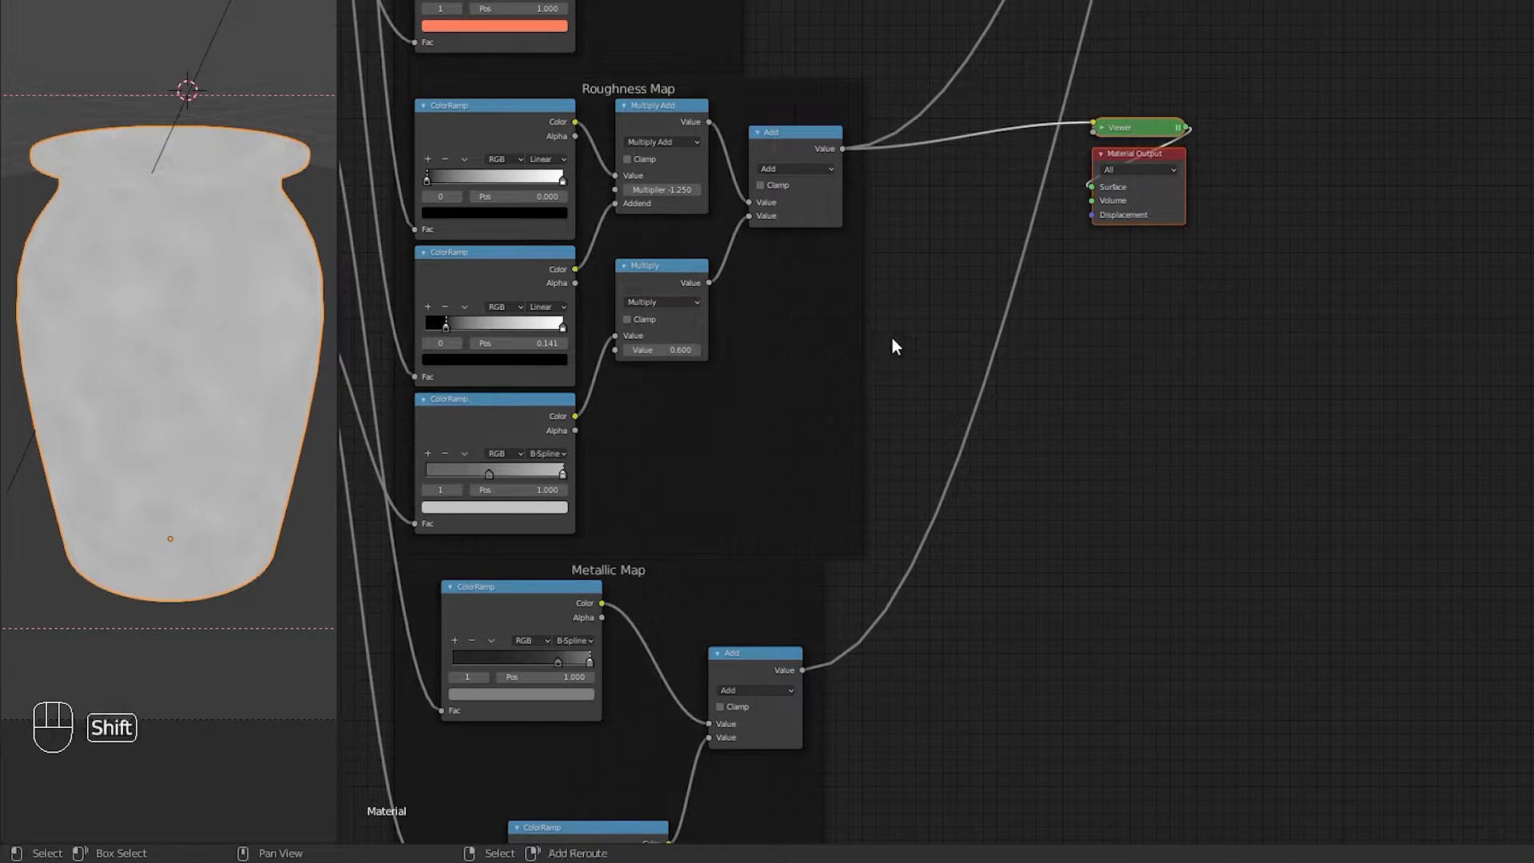
Step: Add an Image Texture node with a new image named Roughness Map and bake the roughness into it
key(shift+a)
mouse_move(891, 338)
click(988, 488)
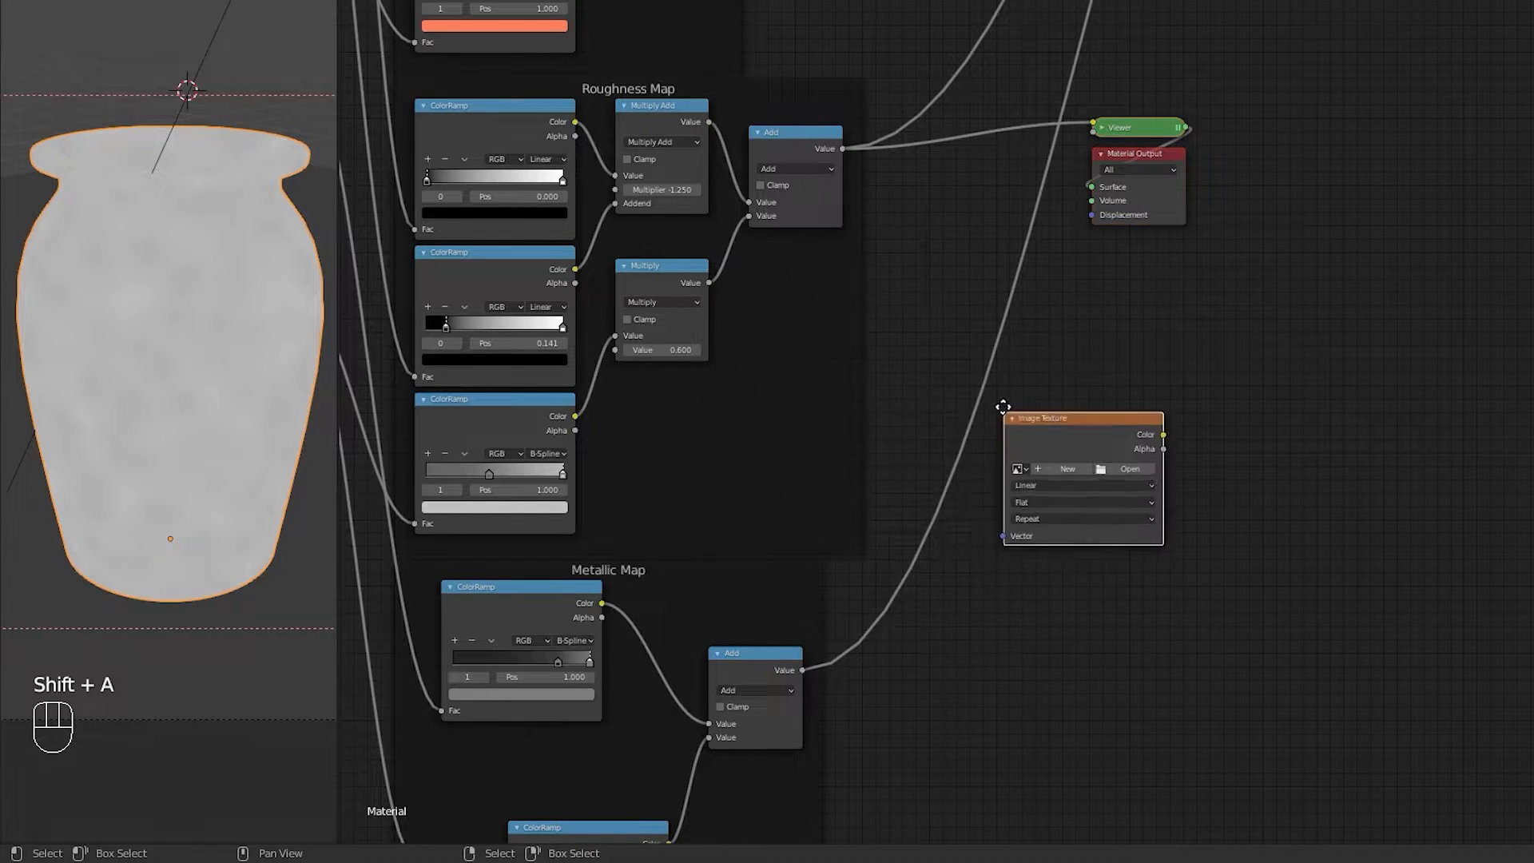
click(1057, 394)
click(1066, 401)
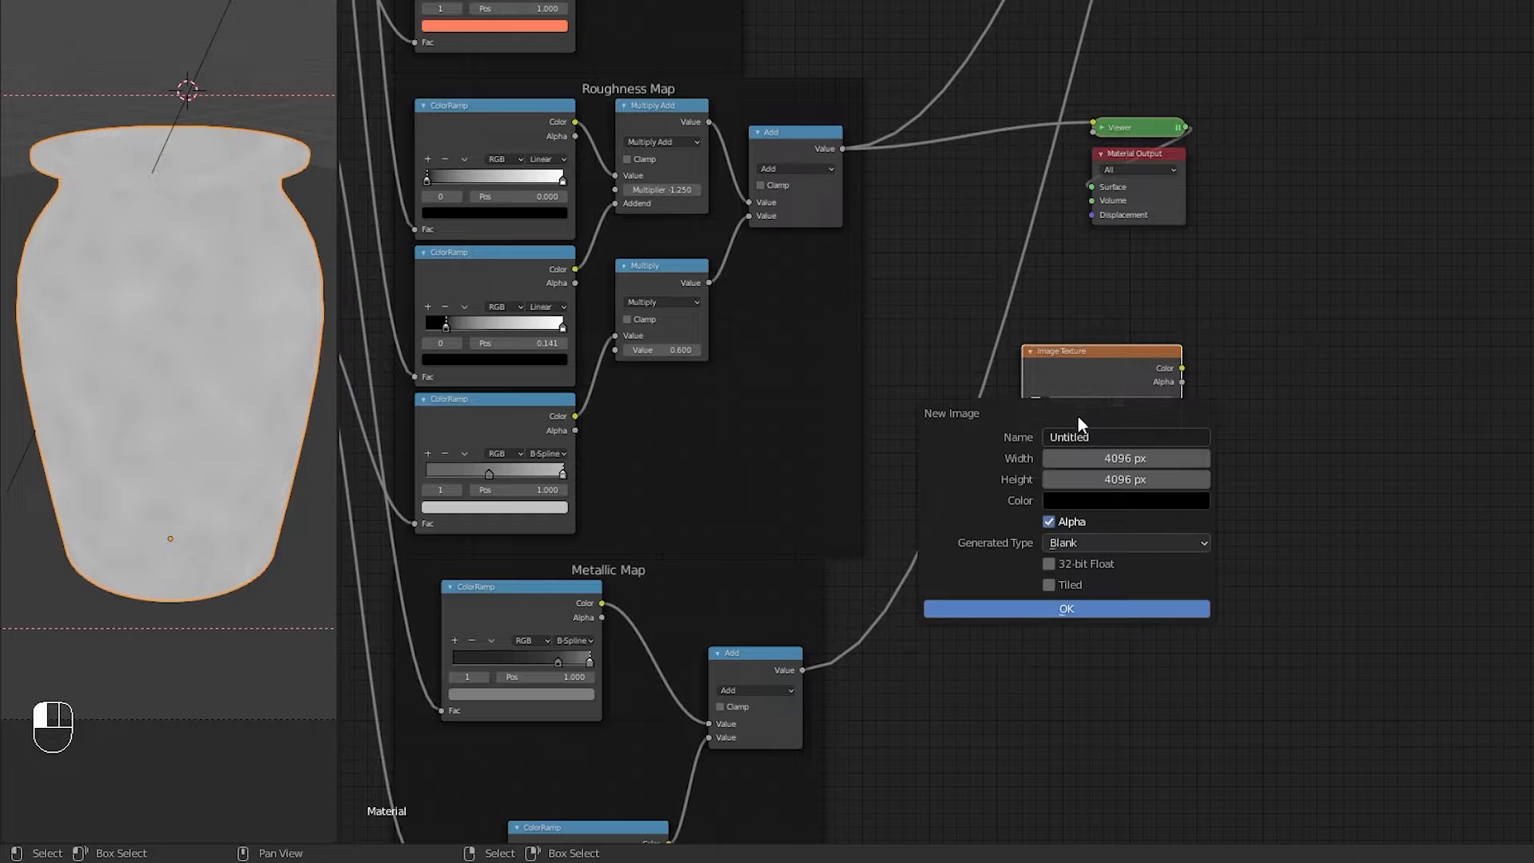
click(1088, 437)
text(Roughness Map)
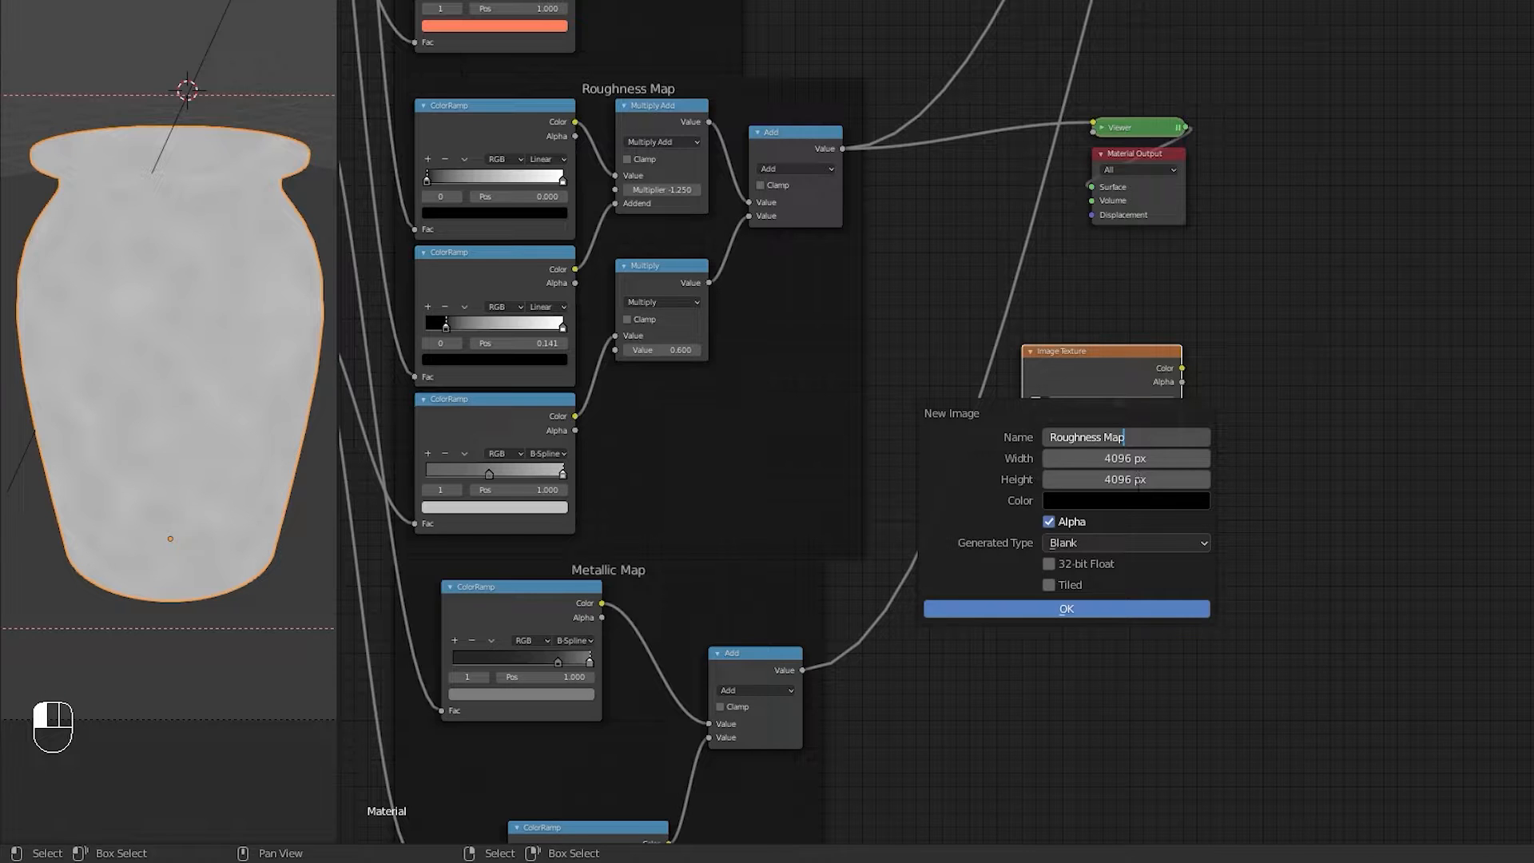
click(1102, 607)
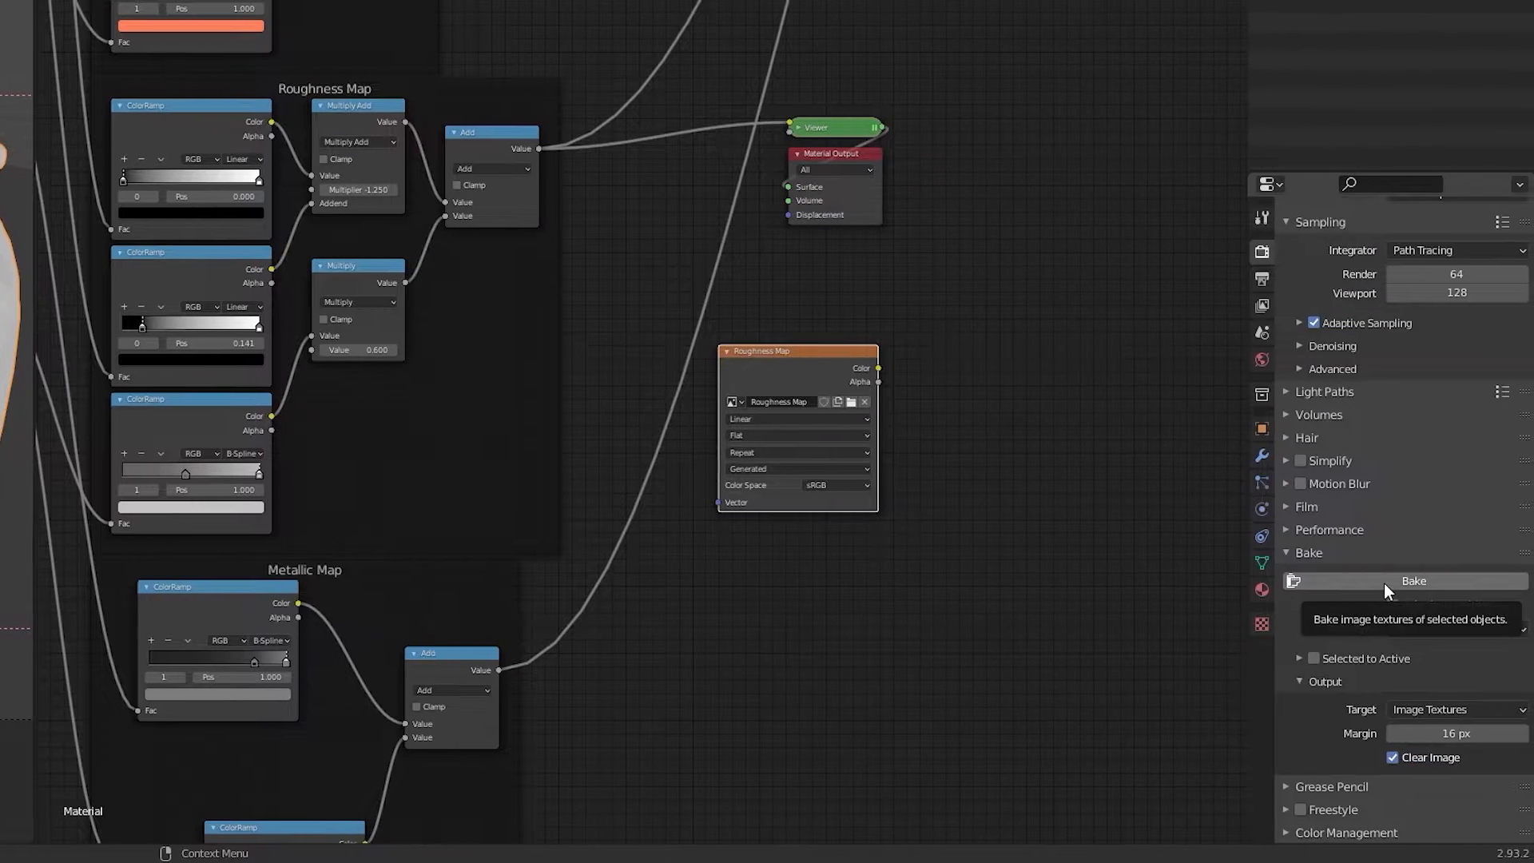
click(1380, 582)
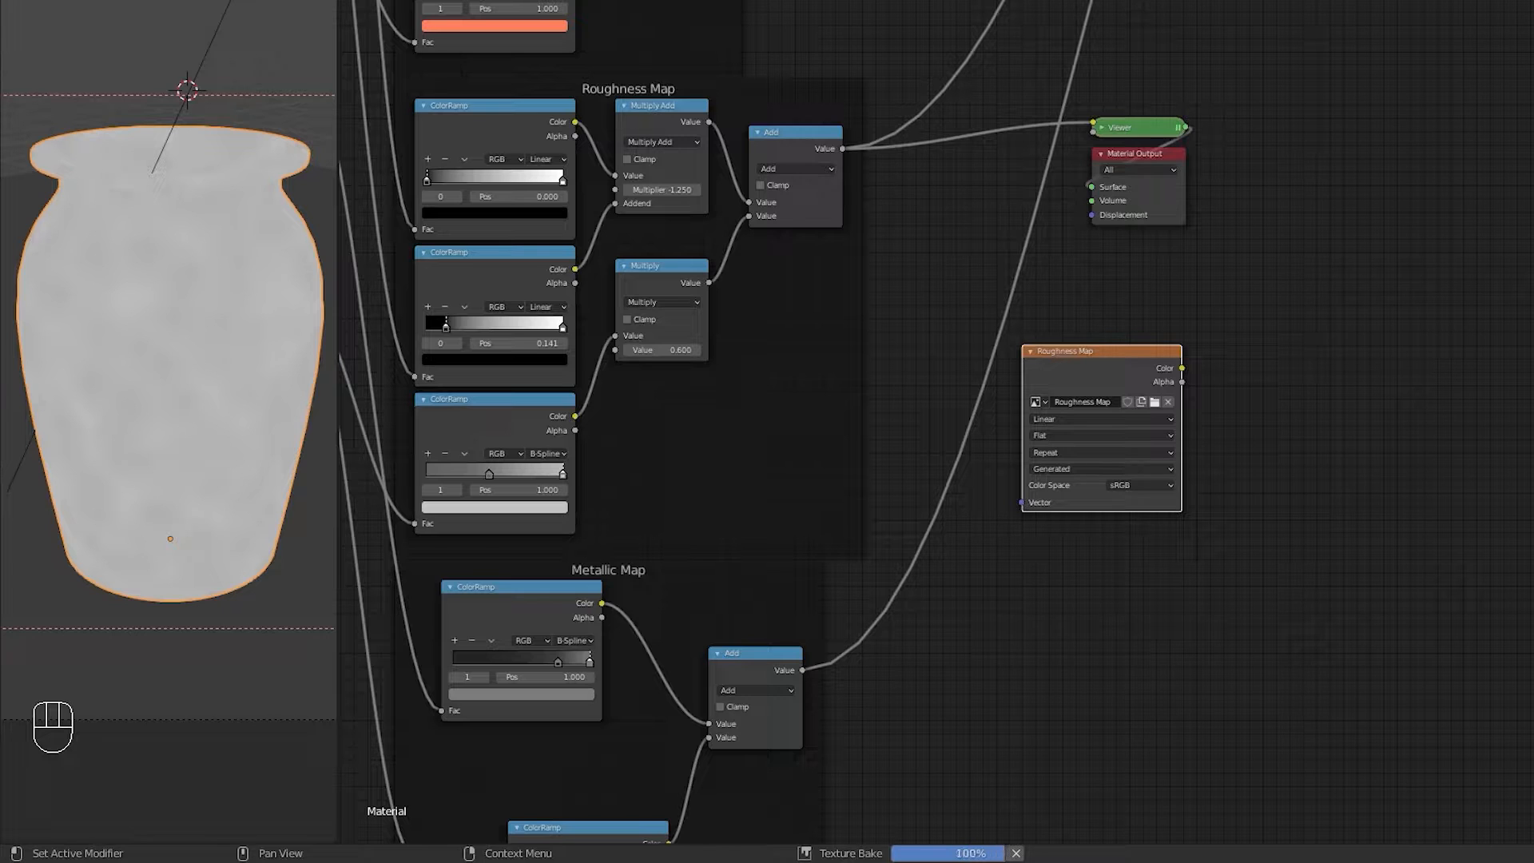
Step: Preview the Metallic Map group's final Add node output through the viewer
middle_drag(771, 661, 765, 538)
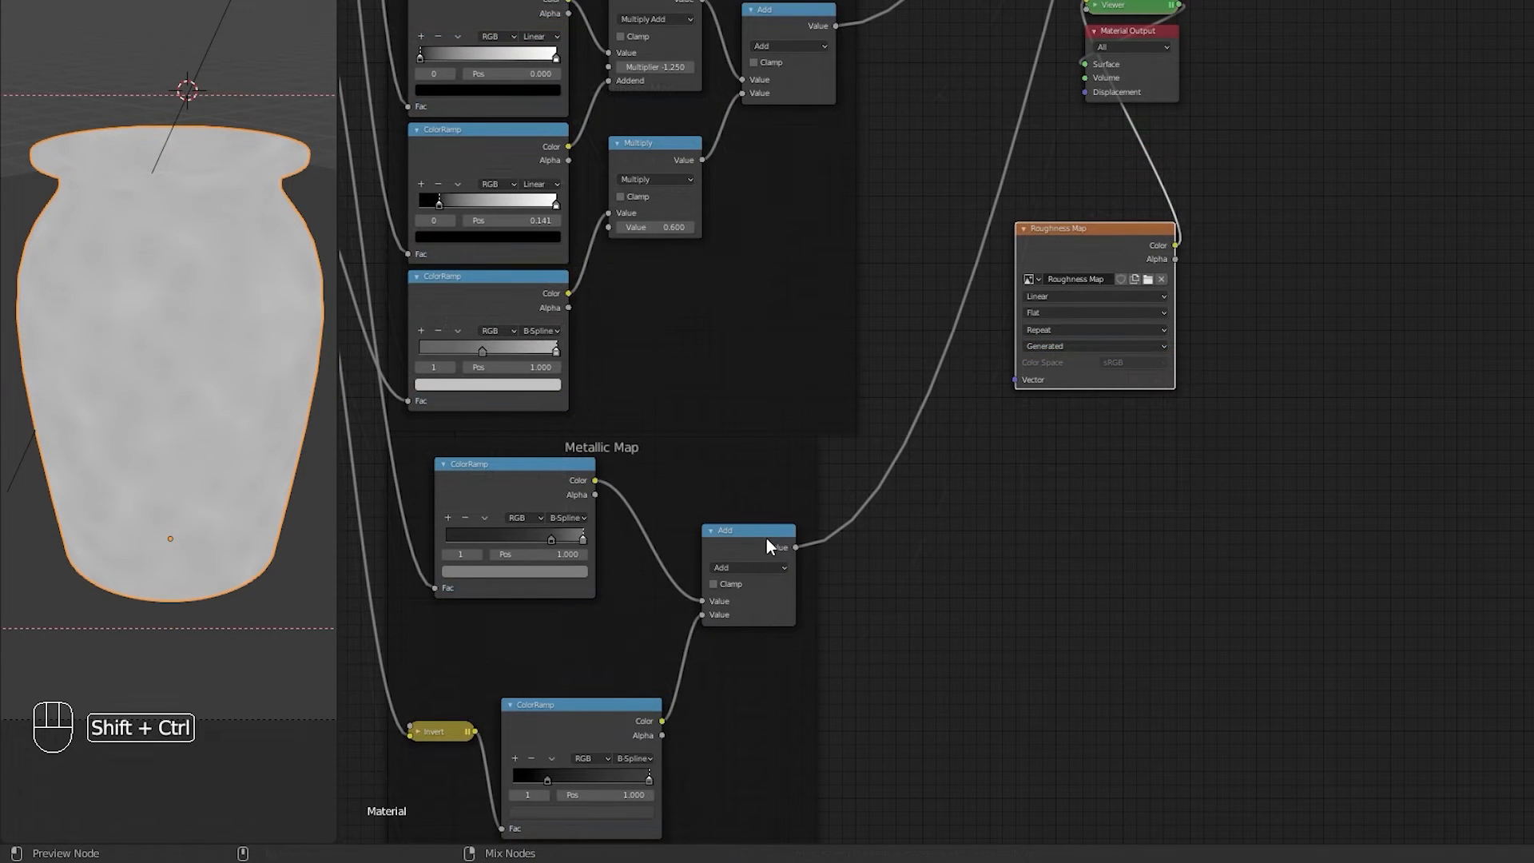
ctrl+shift+click(765, 538)
scroll(983, 524, down, 2)
drag(1294, 149, 1170, 374)
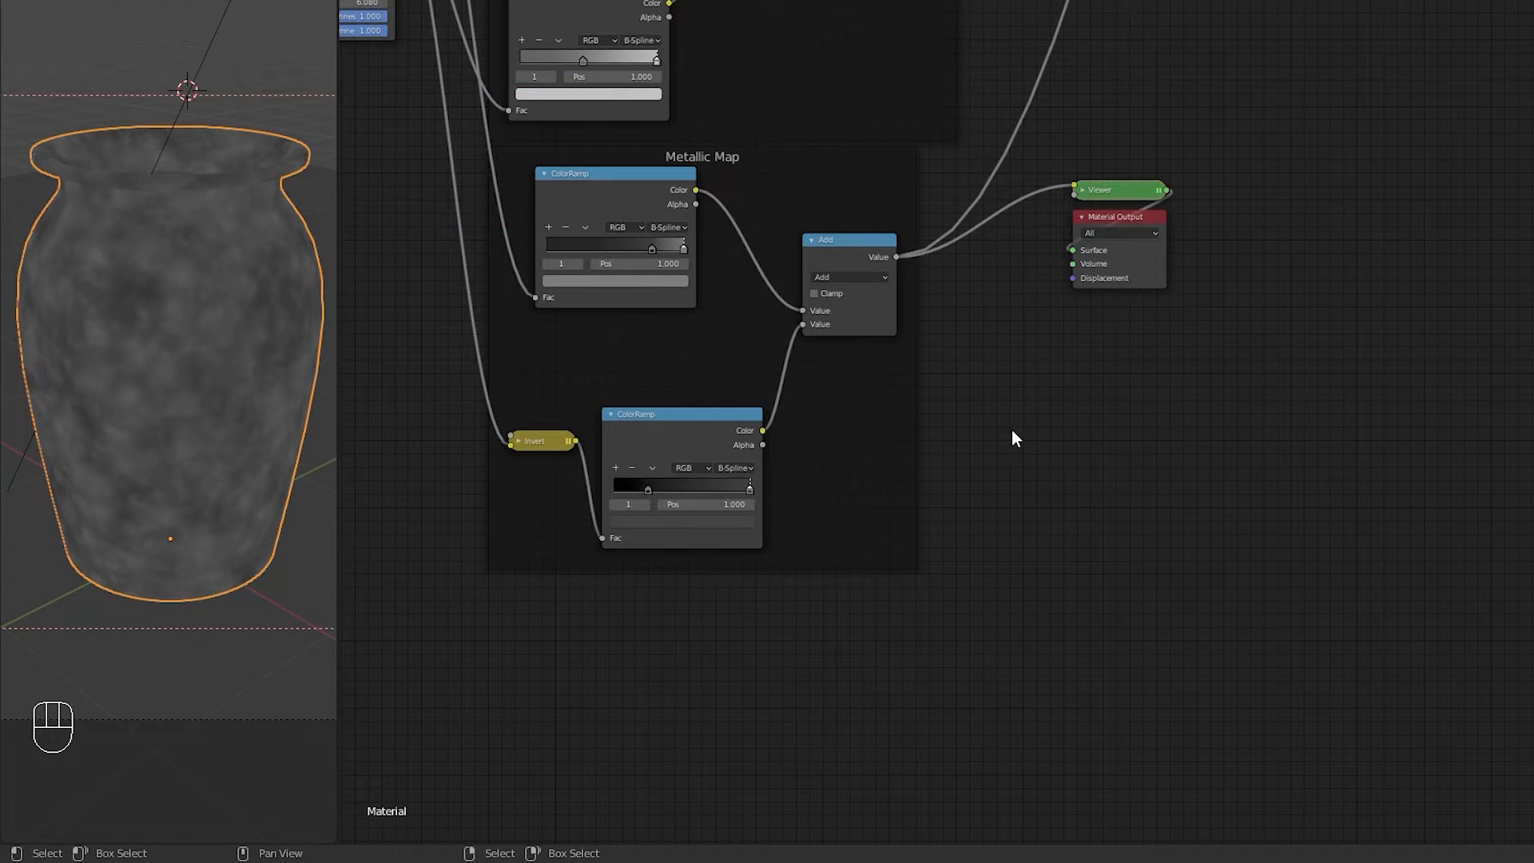
Step: Add an Image Texture node with a new image named Metallic Map and bake the metallic values into it
key(shift+a)
mouse_move(1011, 429)
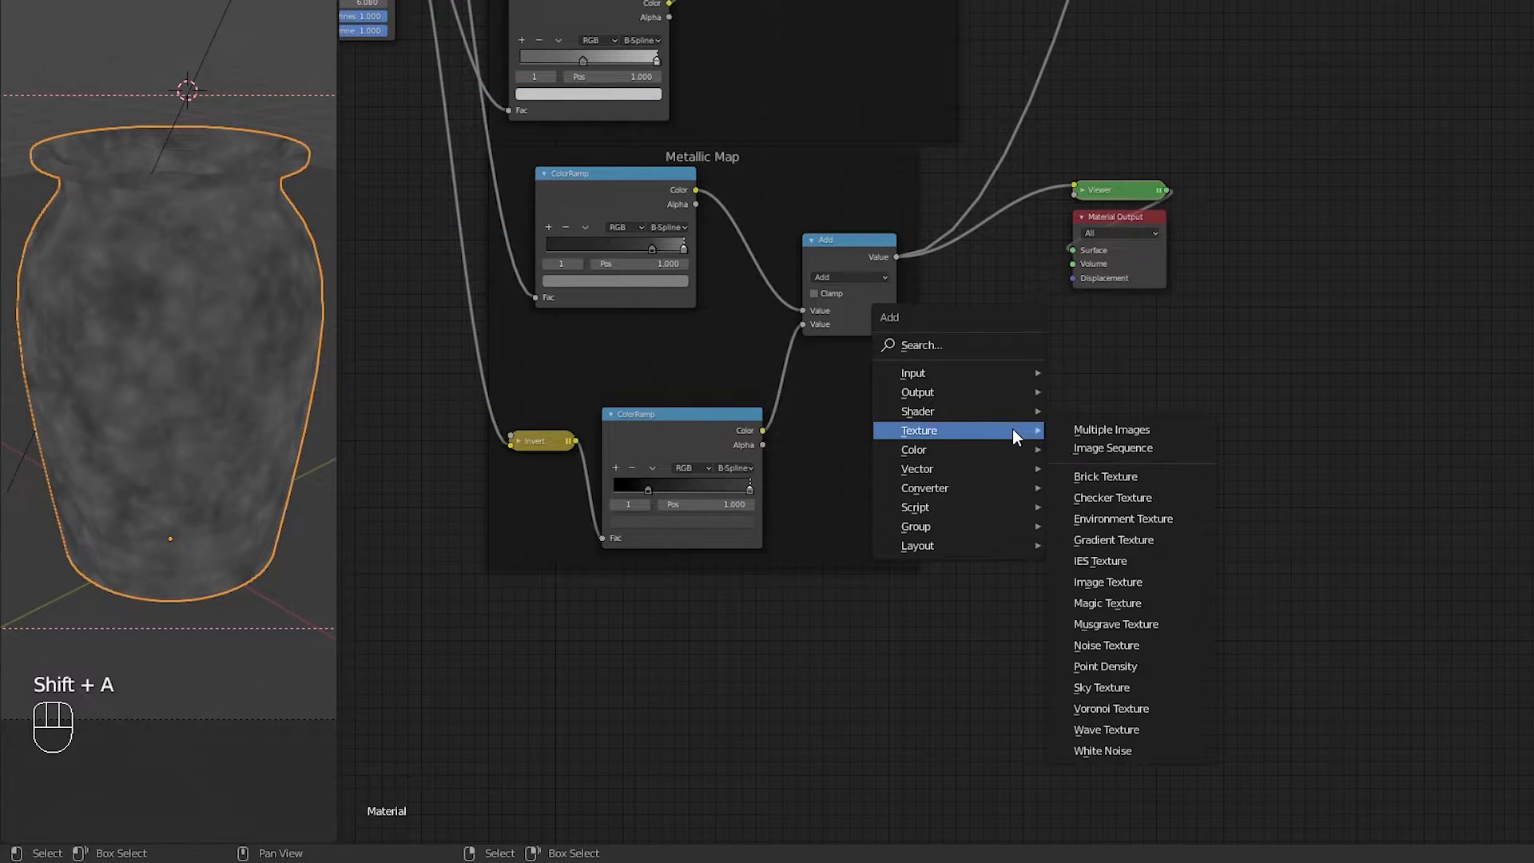
click(1107, 582)
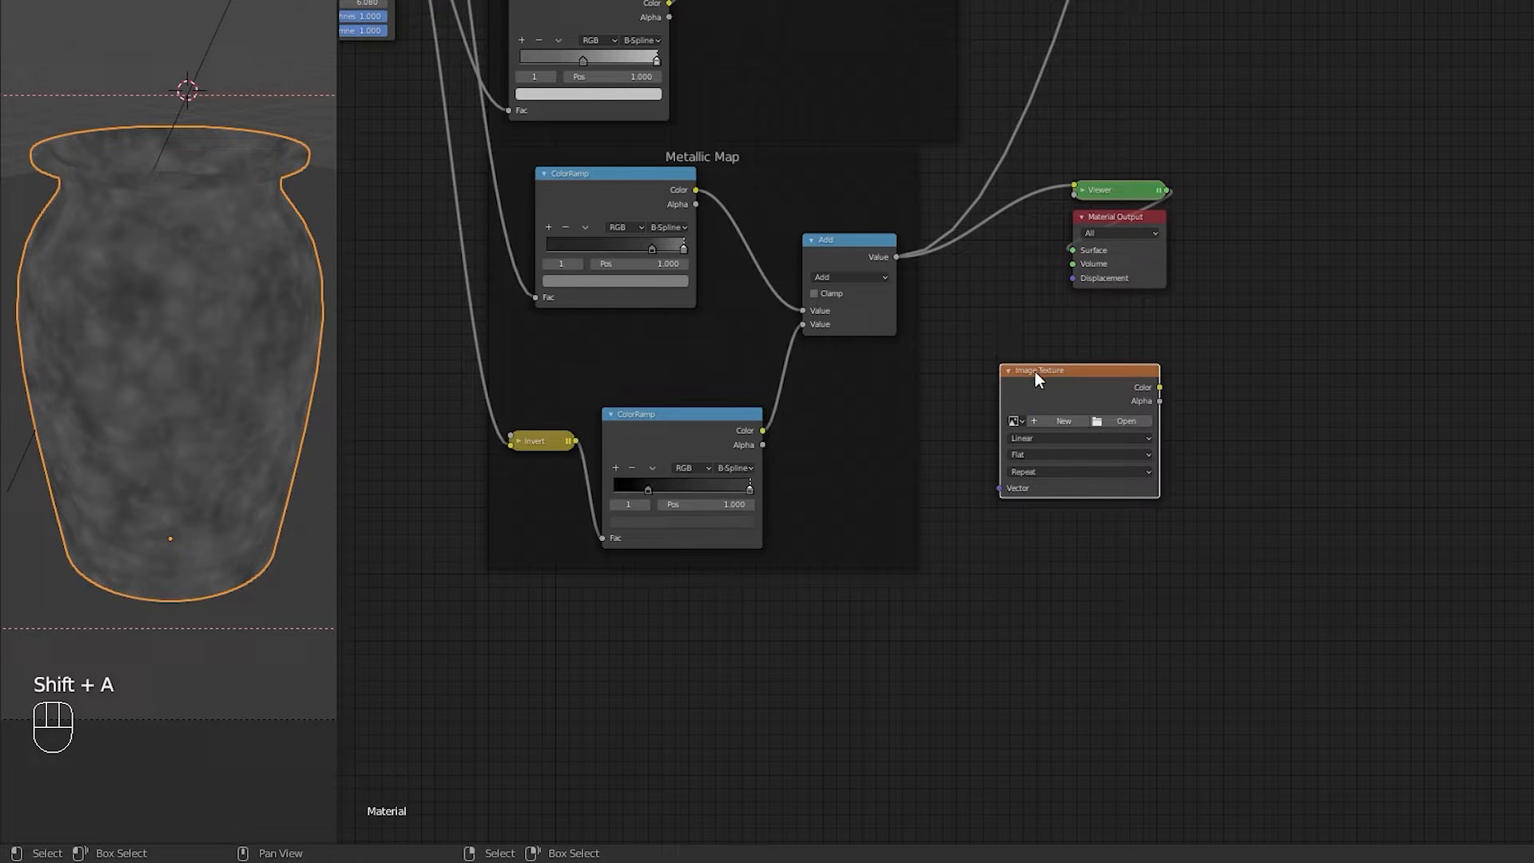
click(1056, 421)
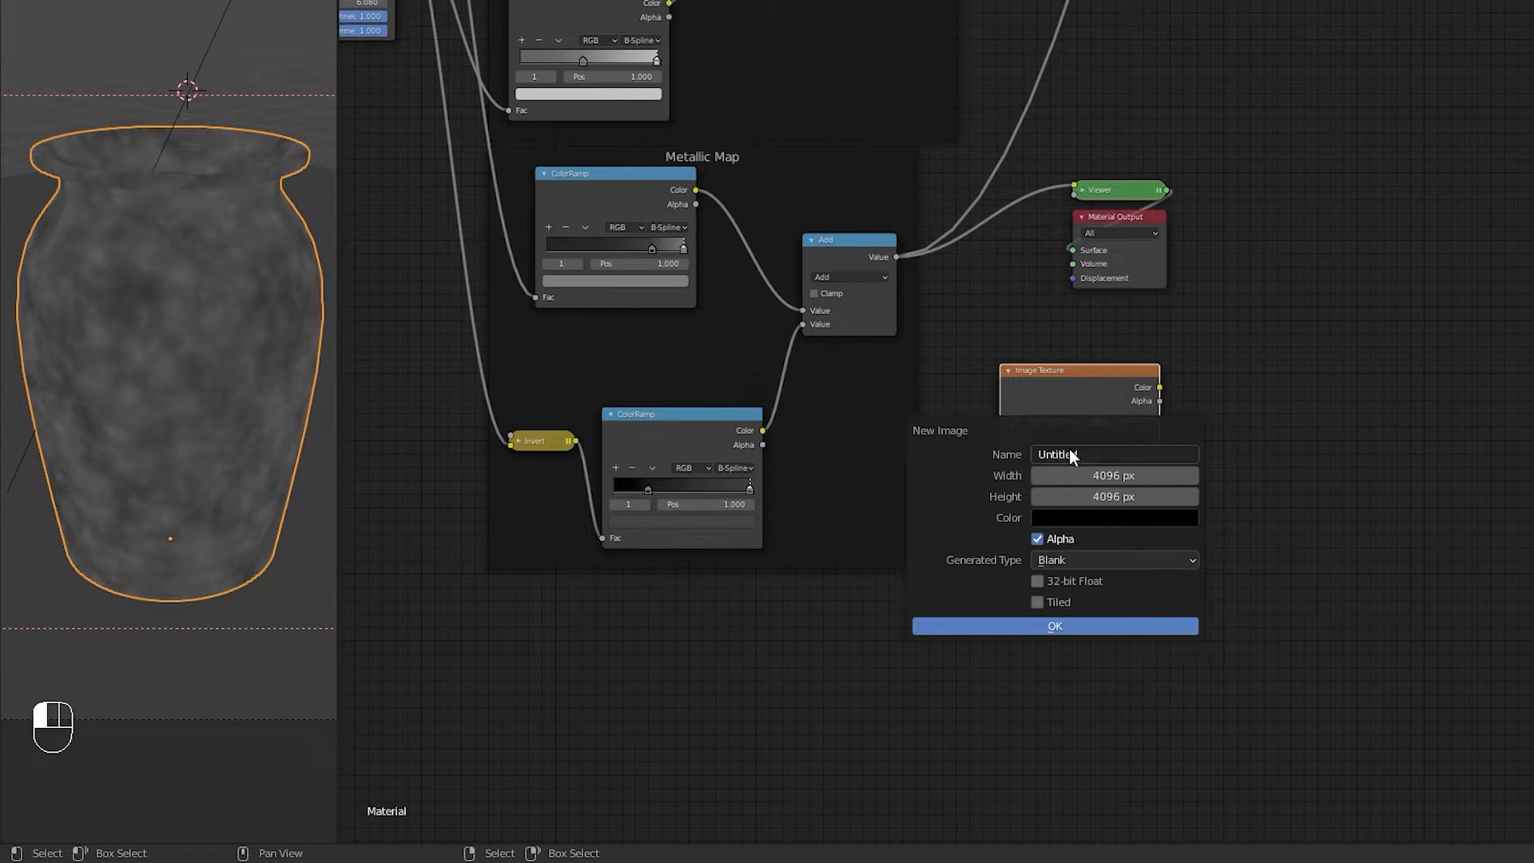
text(Metallic Map)
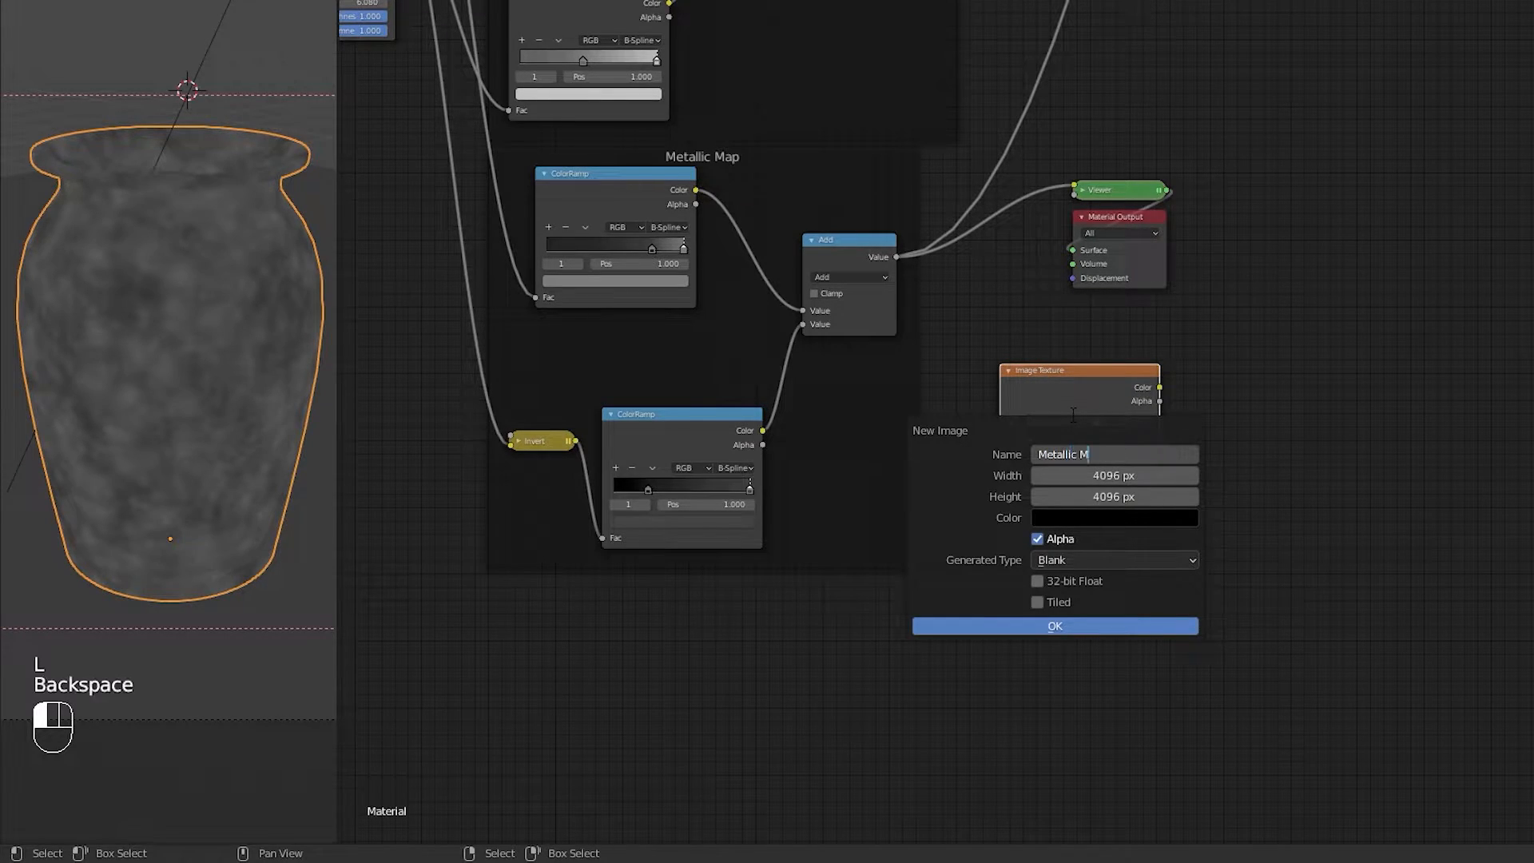
click(1018, 625)
click(1017, 625)
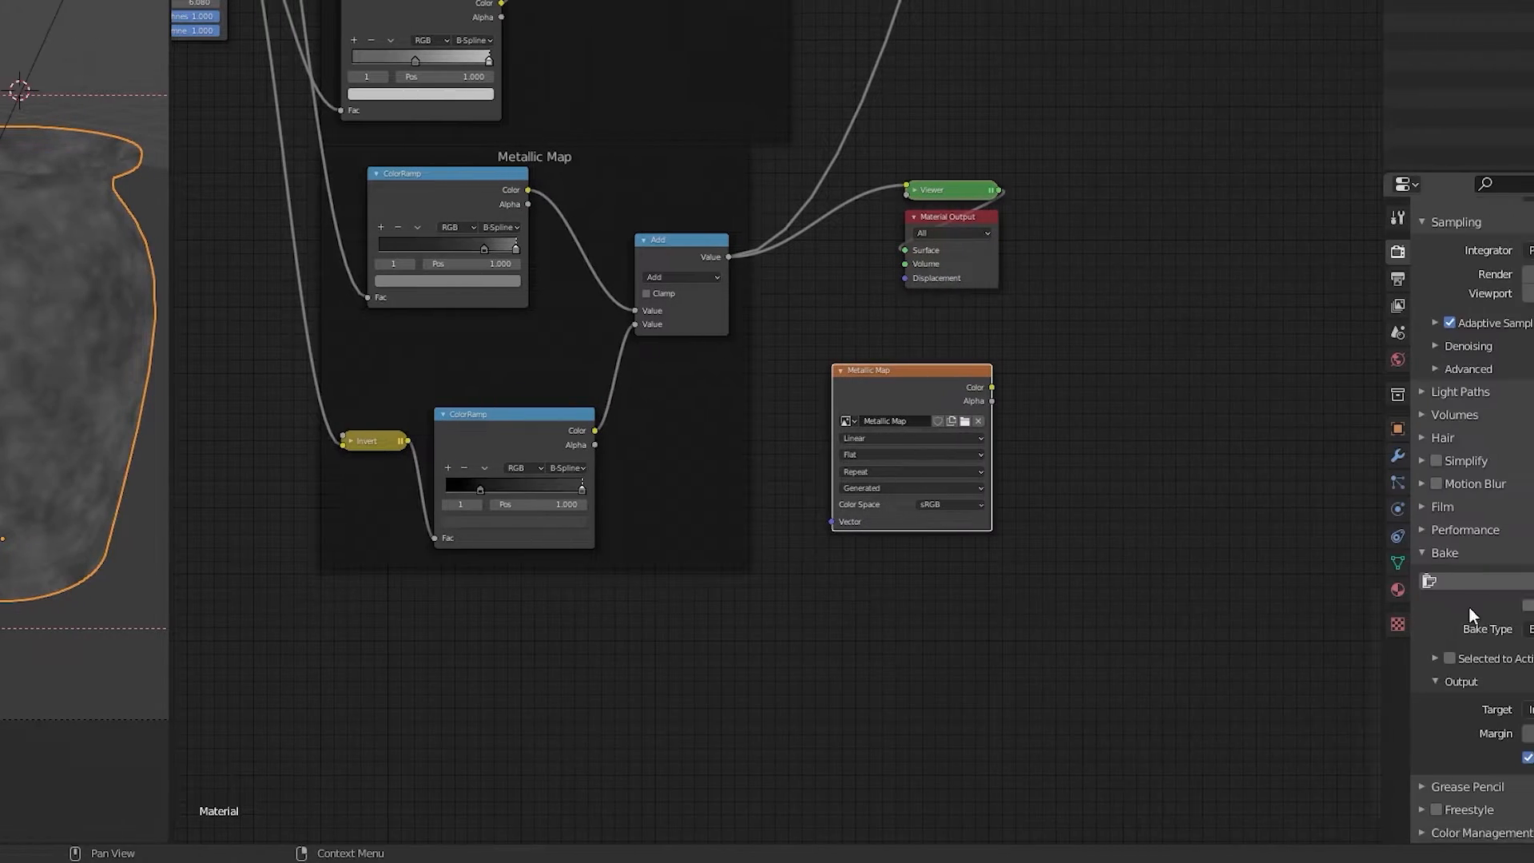
click(1347, 584)
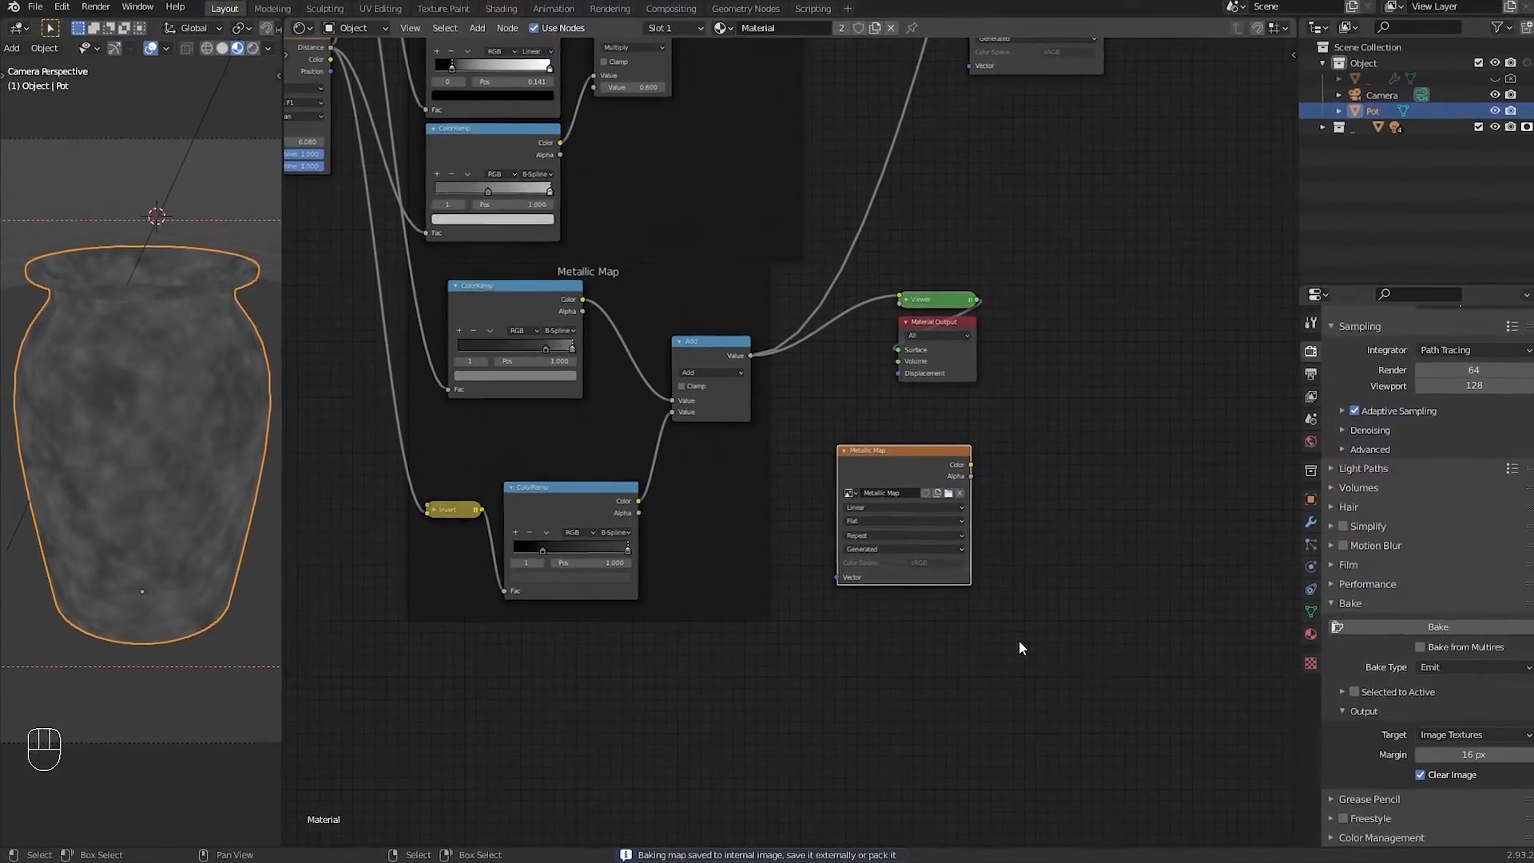
Step: Preview the Bump Map group's final Add node, which feeds the Bump node's height, through the viewer
middle_drag(1038, 244, 1109, 238)
scroll(1087, 230, down, 3)
mouse_move(984, 175)
middle_down()
mouse_move(994, 385)
mouse_move(942, 634)
mouse_move(924, 352)
middle_up()
drag(692, 750, 737, 822)
drag(731, 797, 1067, 145)
middle_drag(1068, 145, 975, 626)
drag(974, 626, 797, 402)
scroll(744, 369, up, 5)
middle_drag(744, 369, 819, 472)
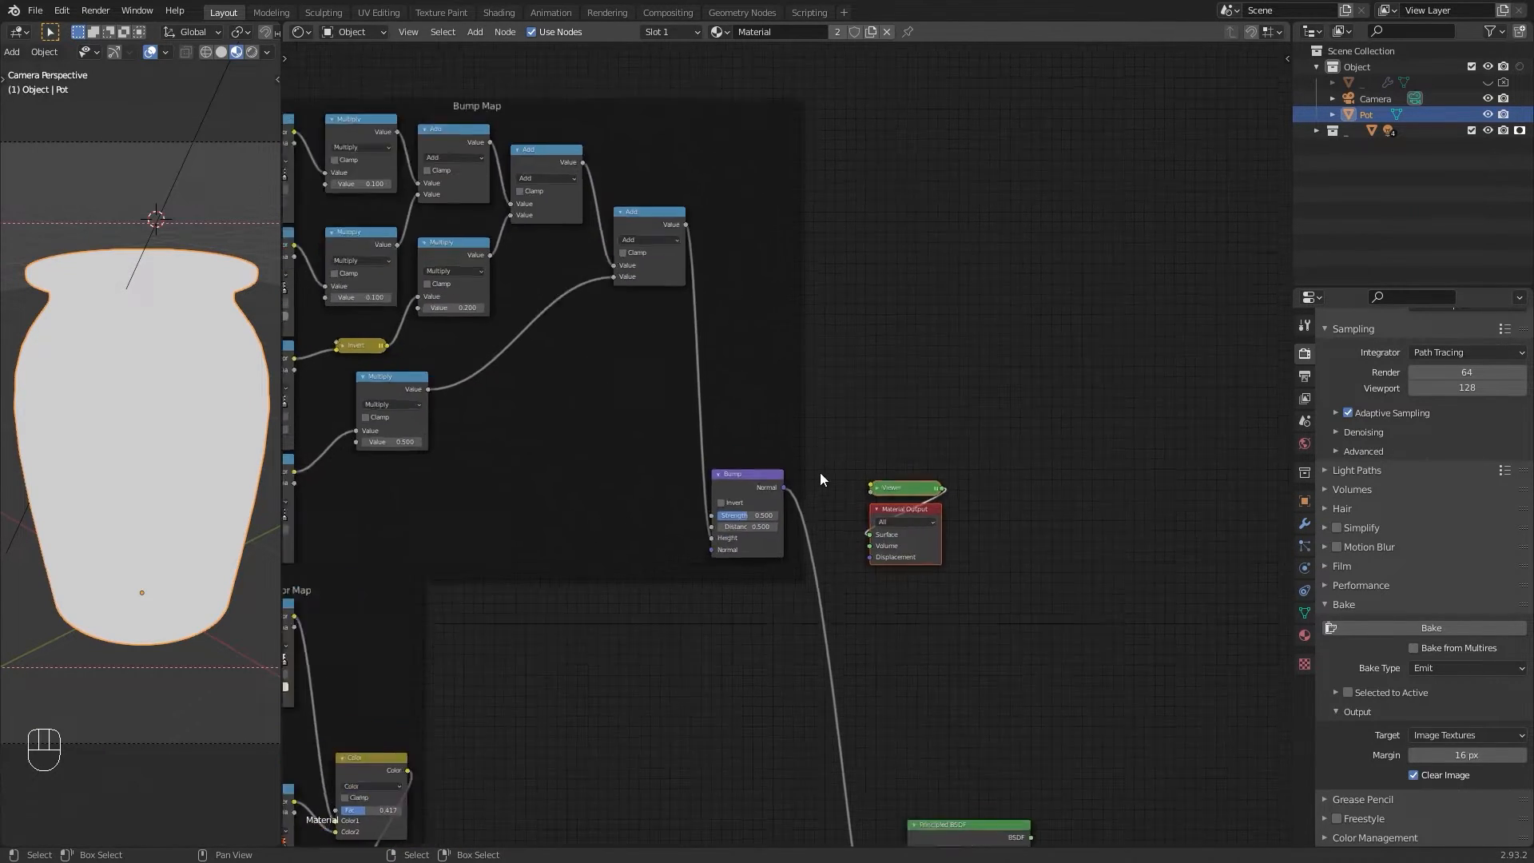
scroll(862, 472, up, 2)
ctrl+shift+click(877, 635)
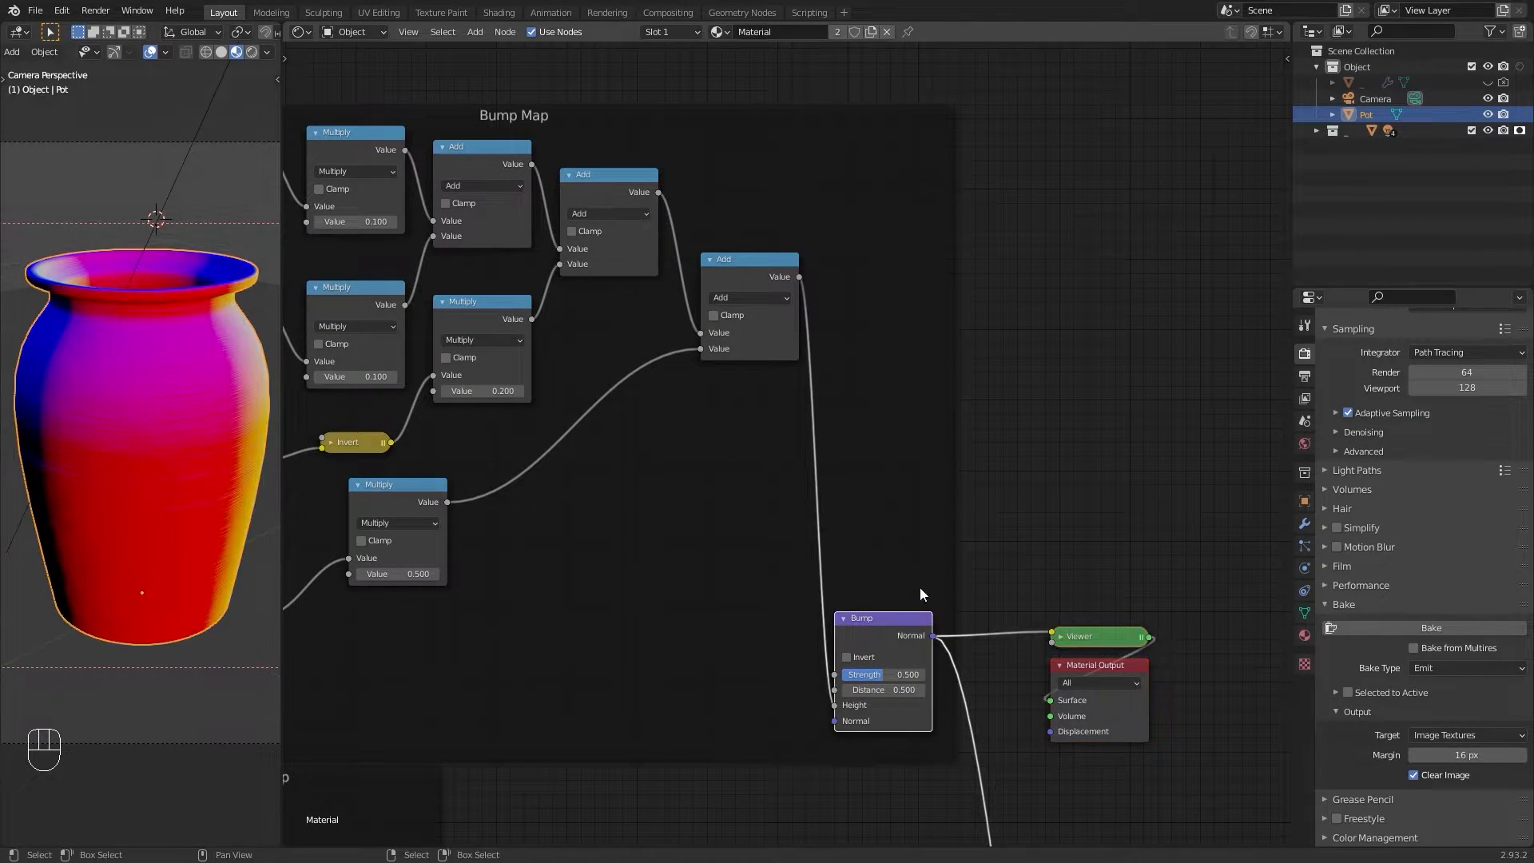
middle_drag(990, 518, 969, 496)
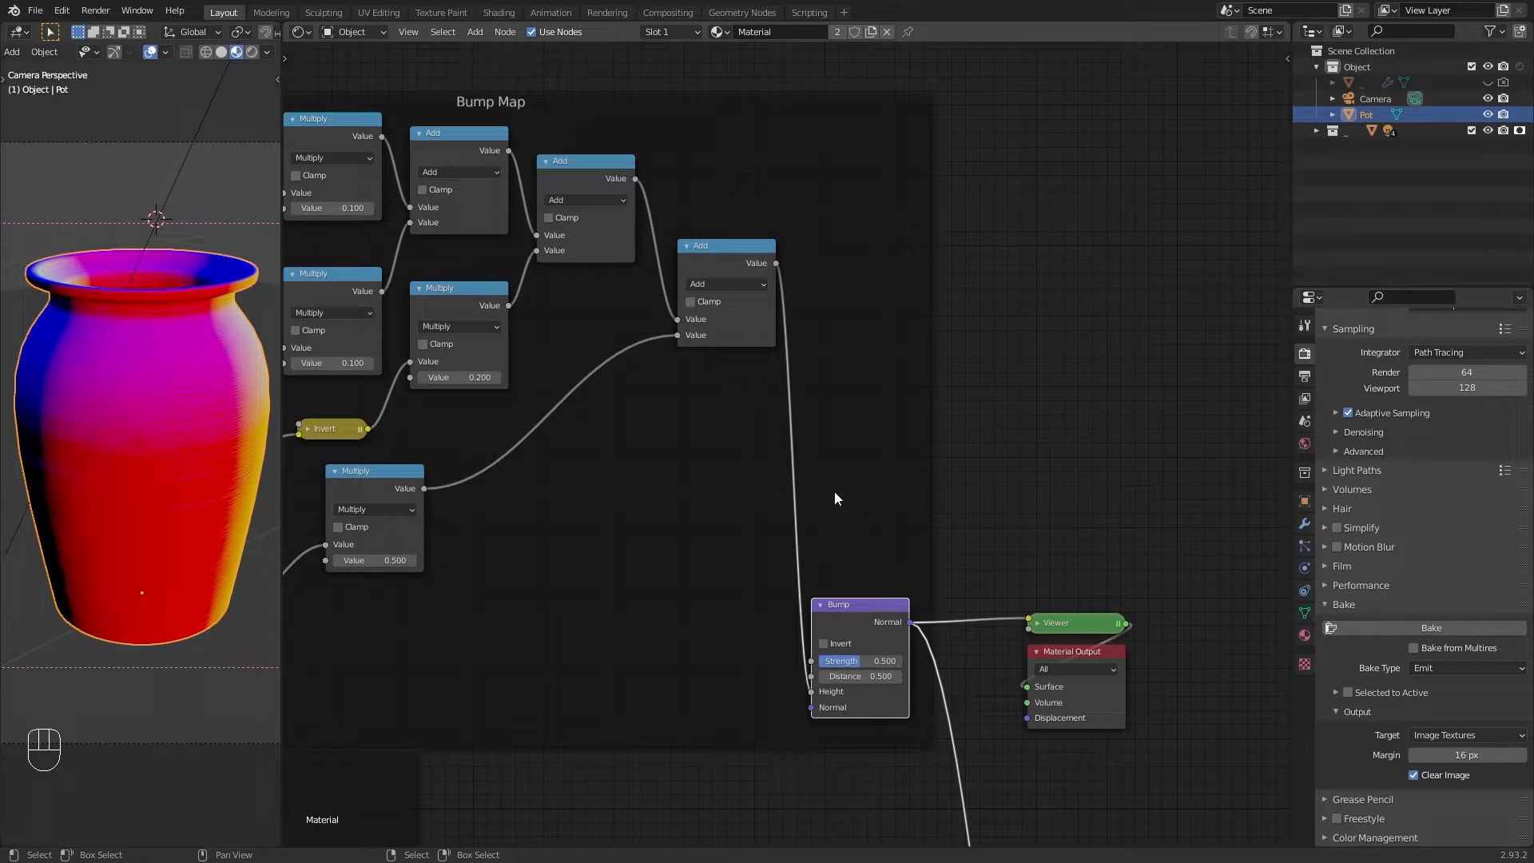
ctrl+shift+click(736, 253)
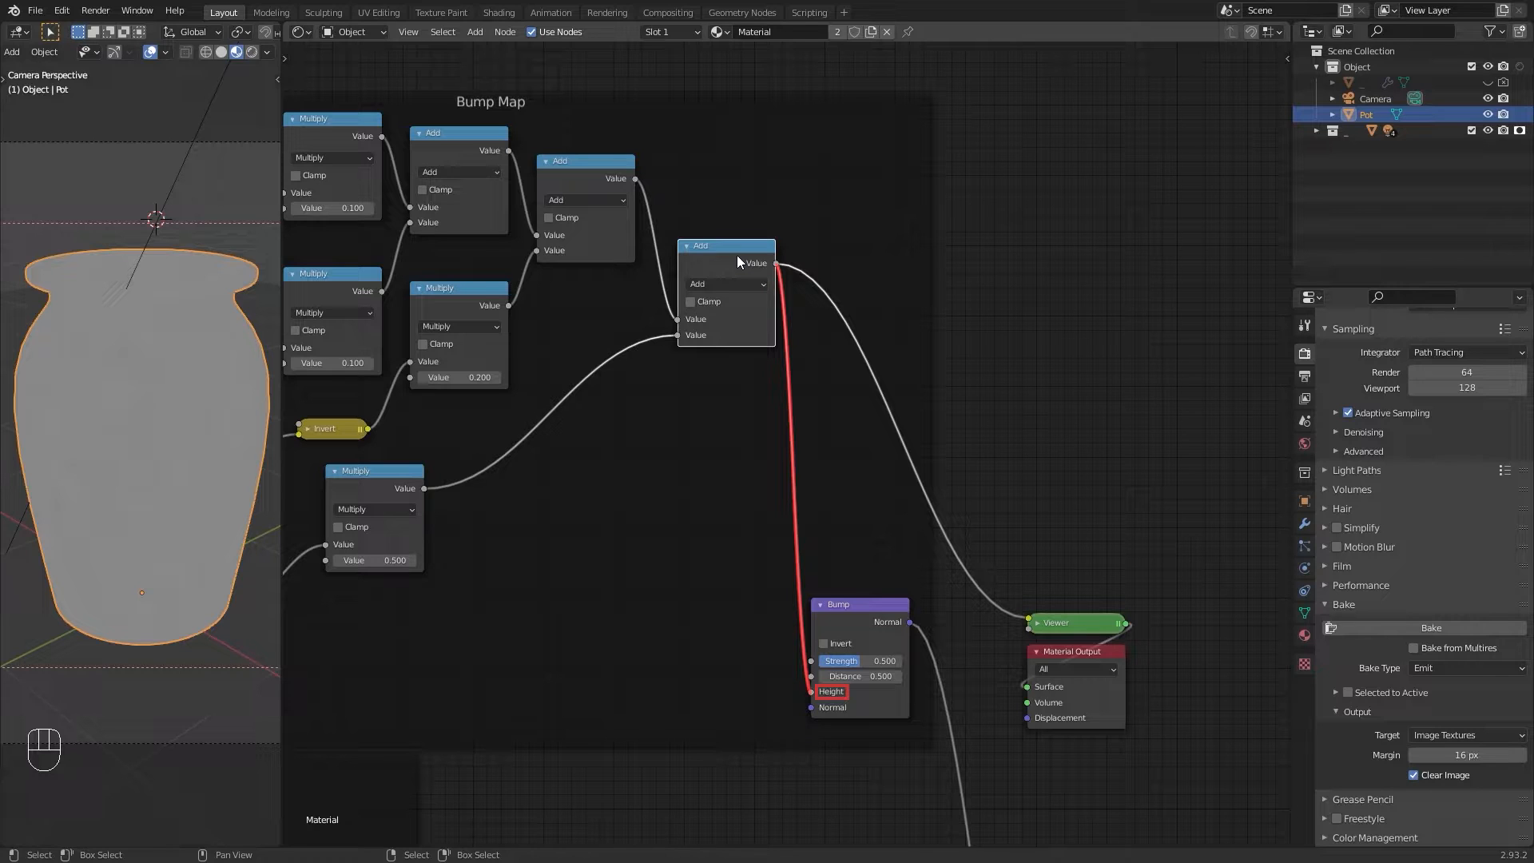
Step: Add an Image Texture node with a new 32-bit float image named Bump Map and bake the height into it
middle_drag(934, 441, 855, 408)
key(shift+a)
mouse_move(963, 444)
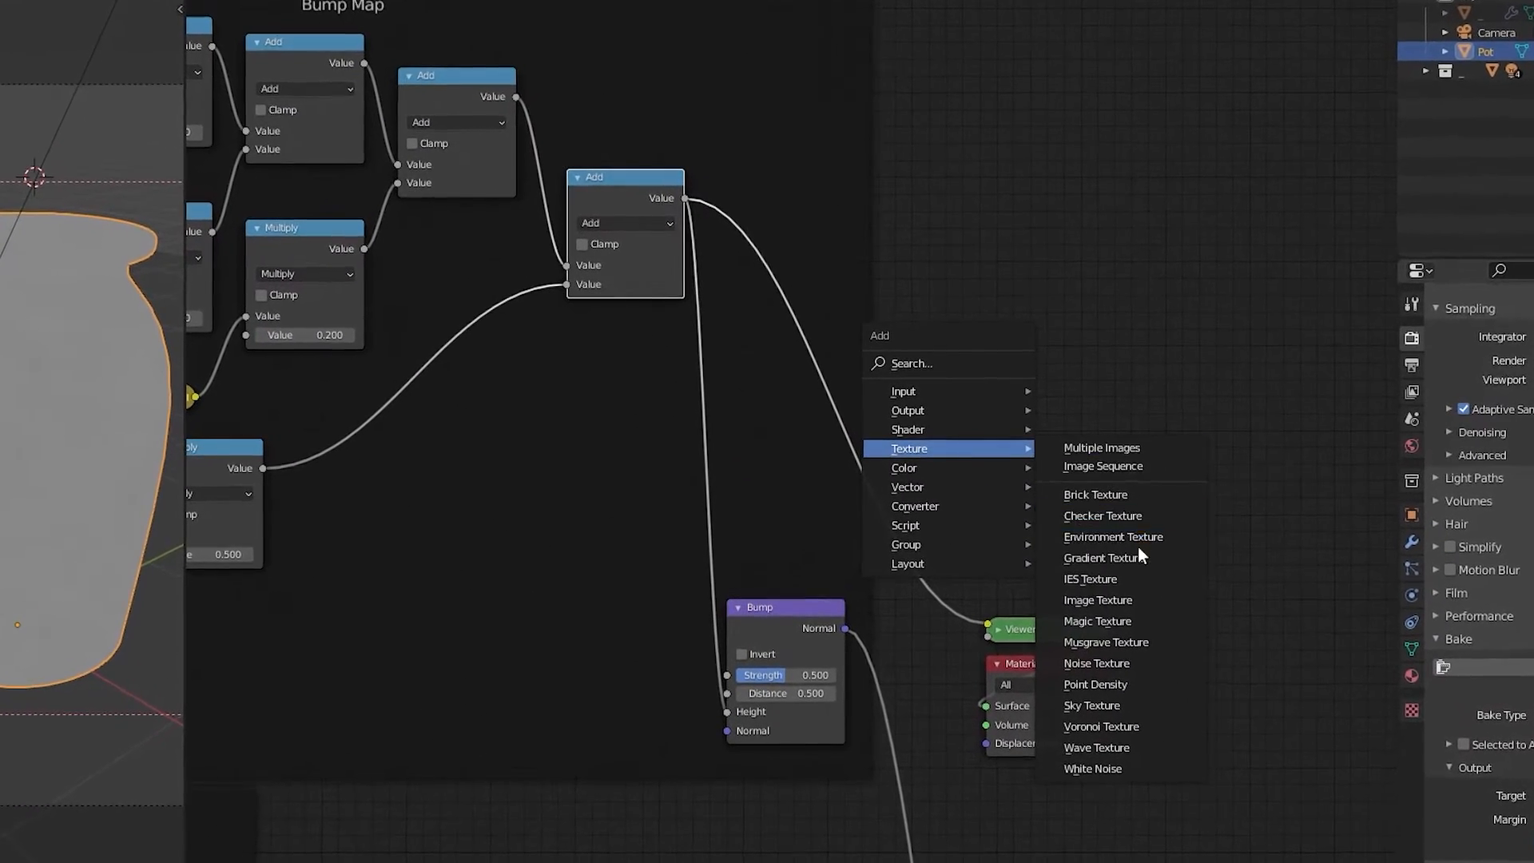
click(1055, 568)
click(912, 248)
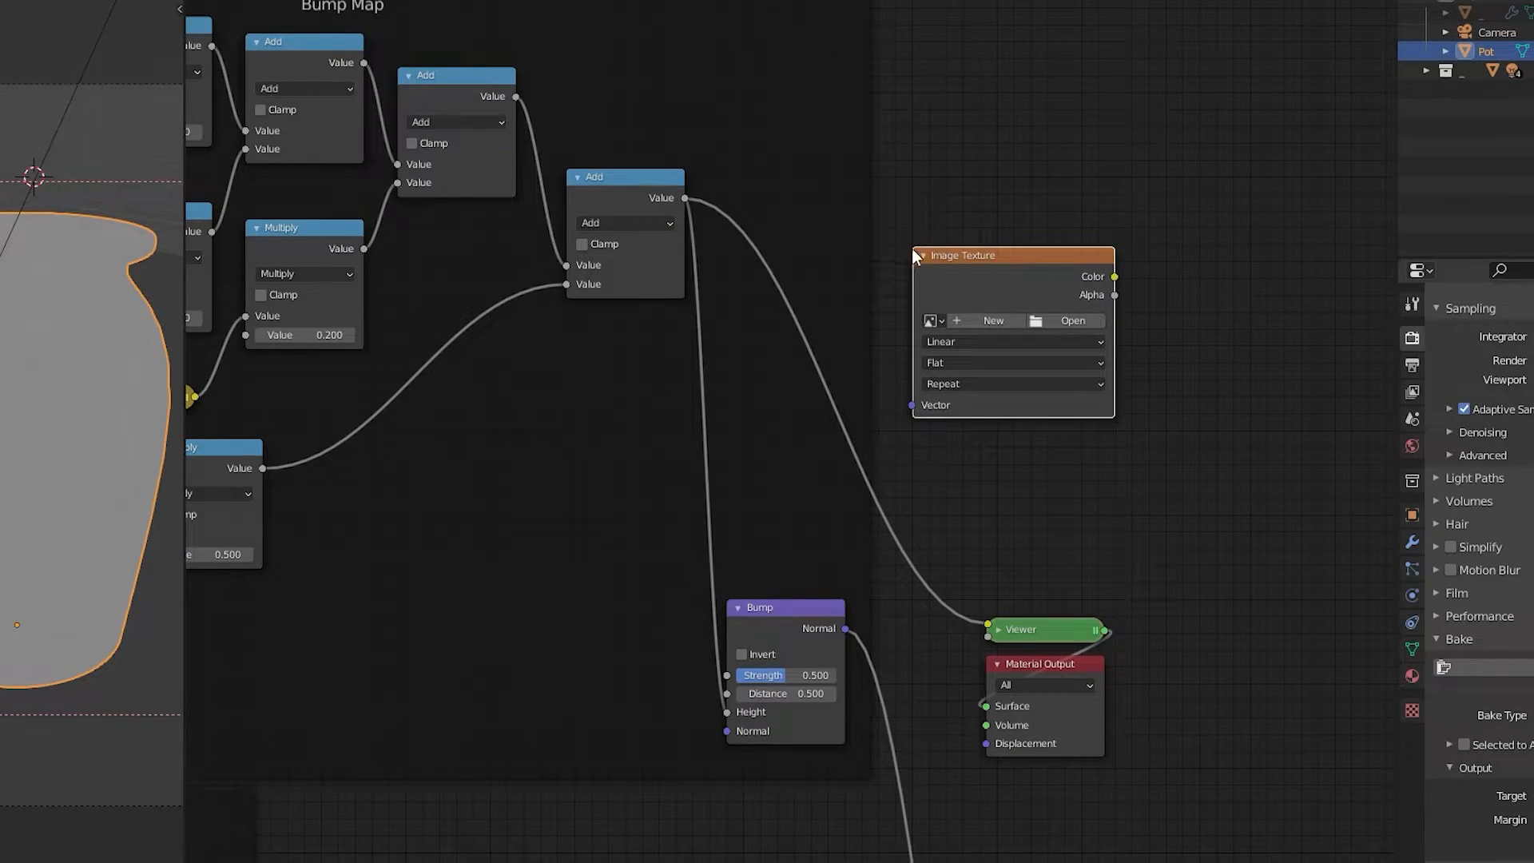
click(990, 320)
click(1038, 351)
text(Bump Map)
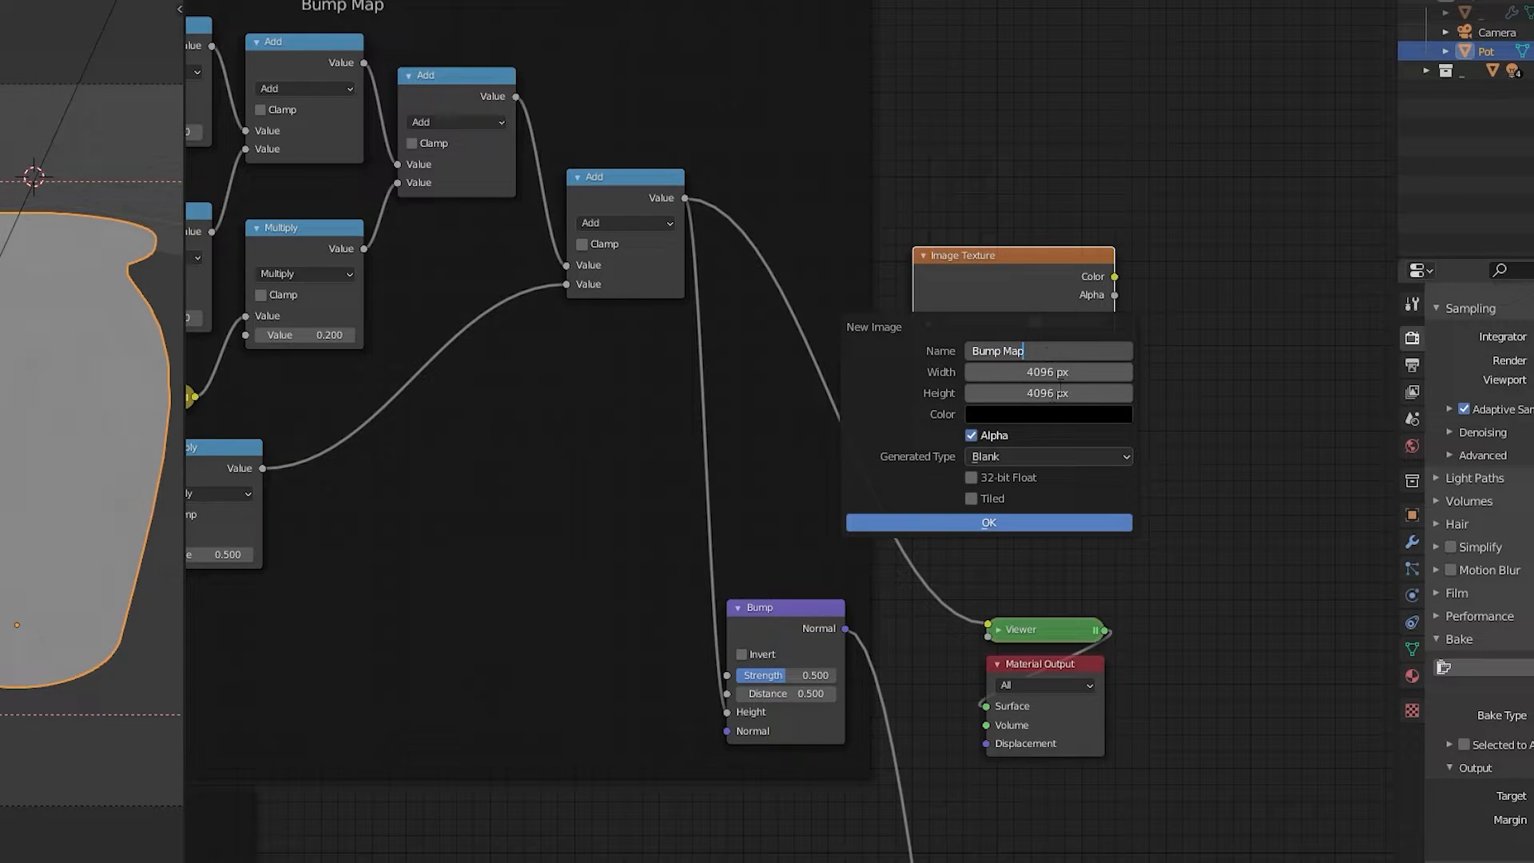
key(Return)
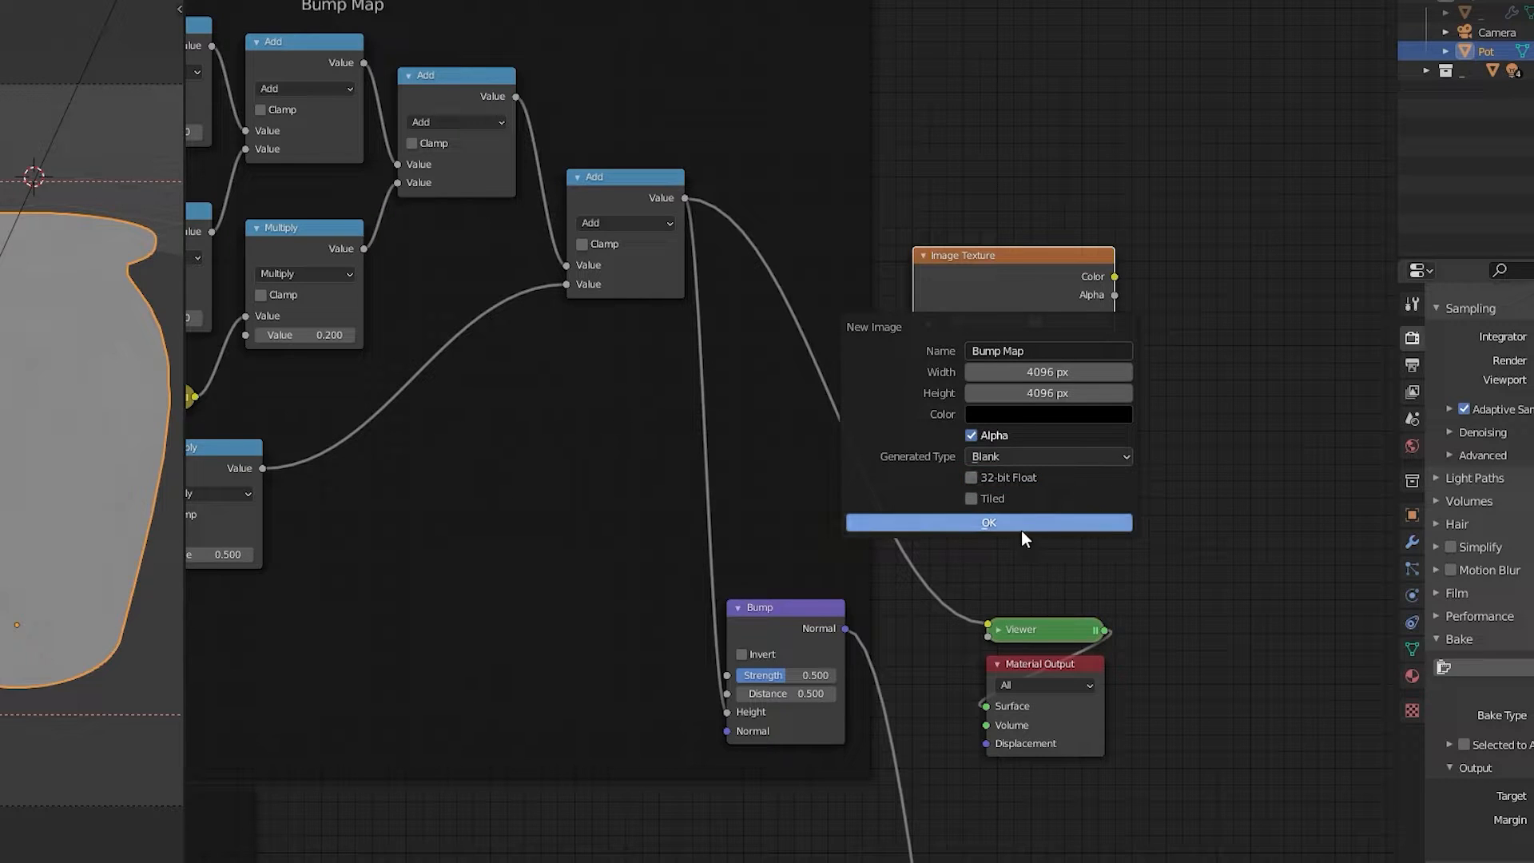
click(971, 478)
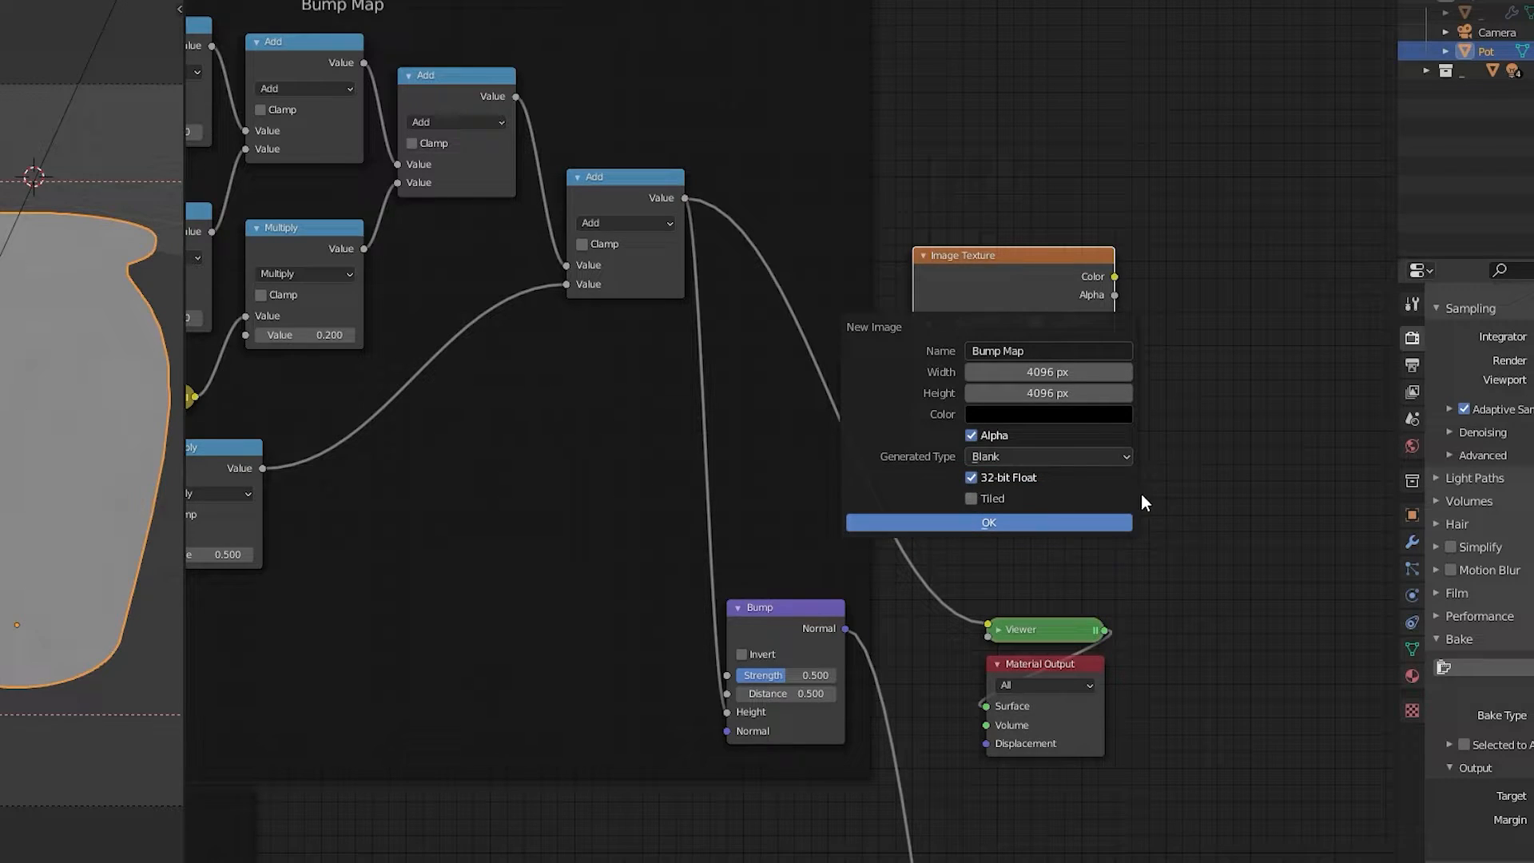
click(1078, 523)
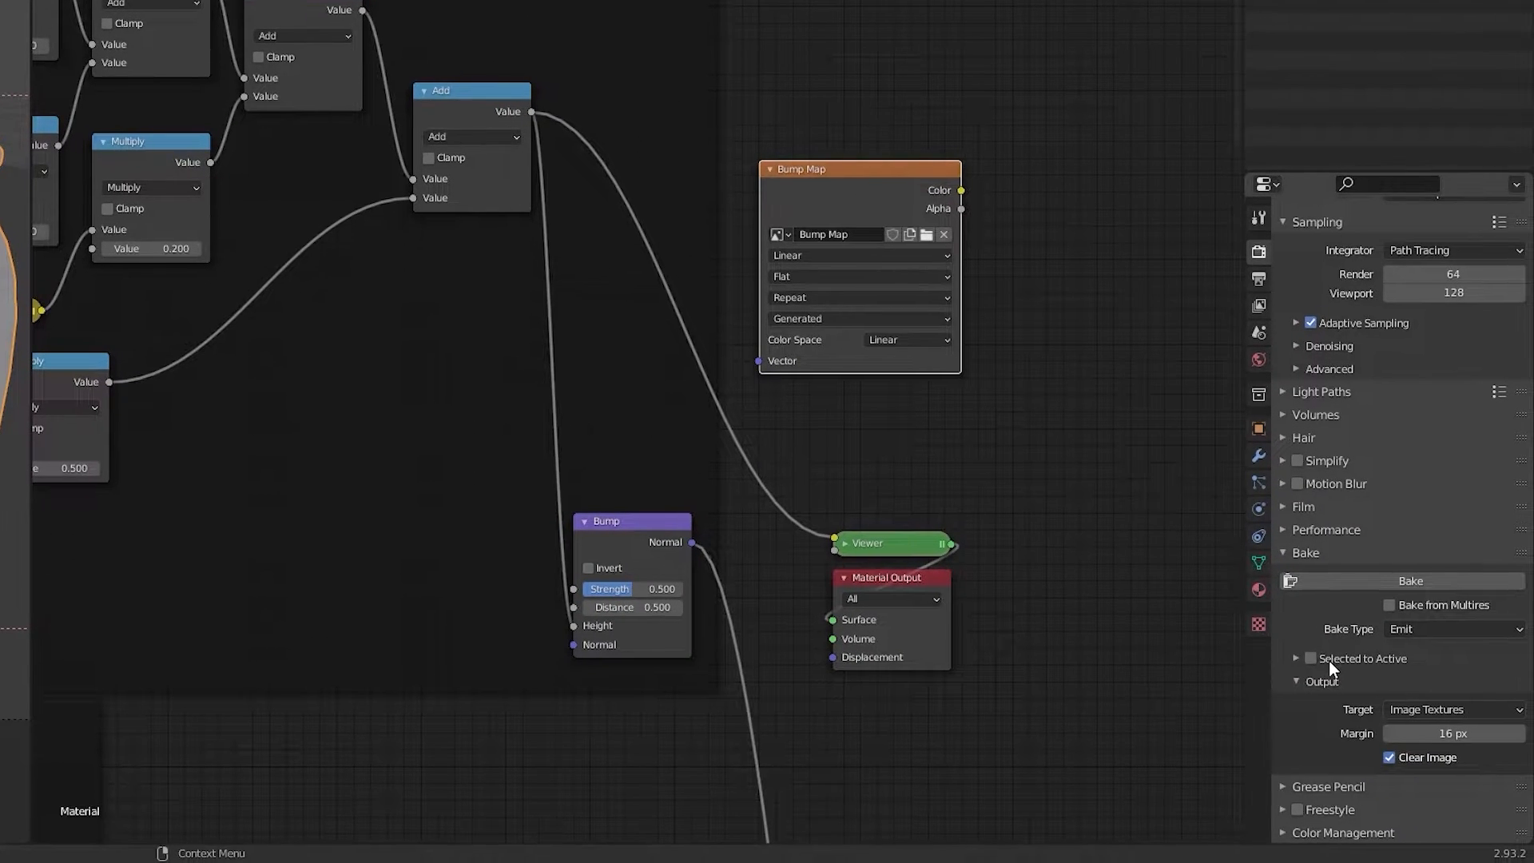
click(1399, 586)
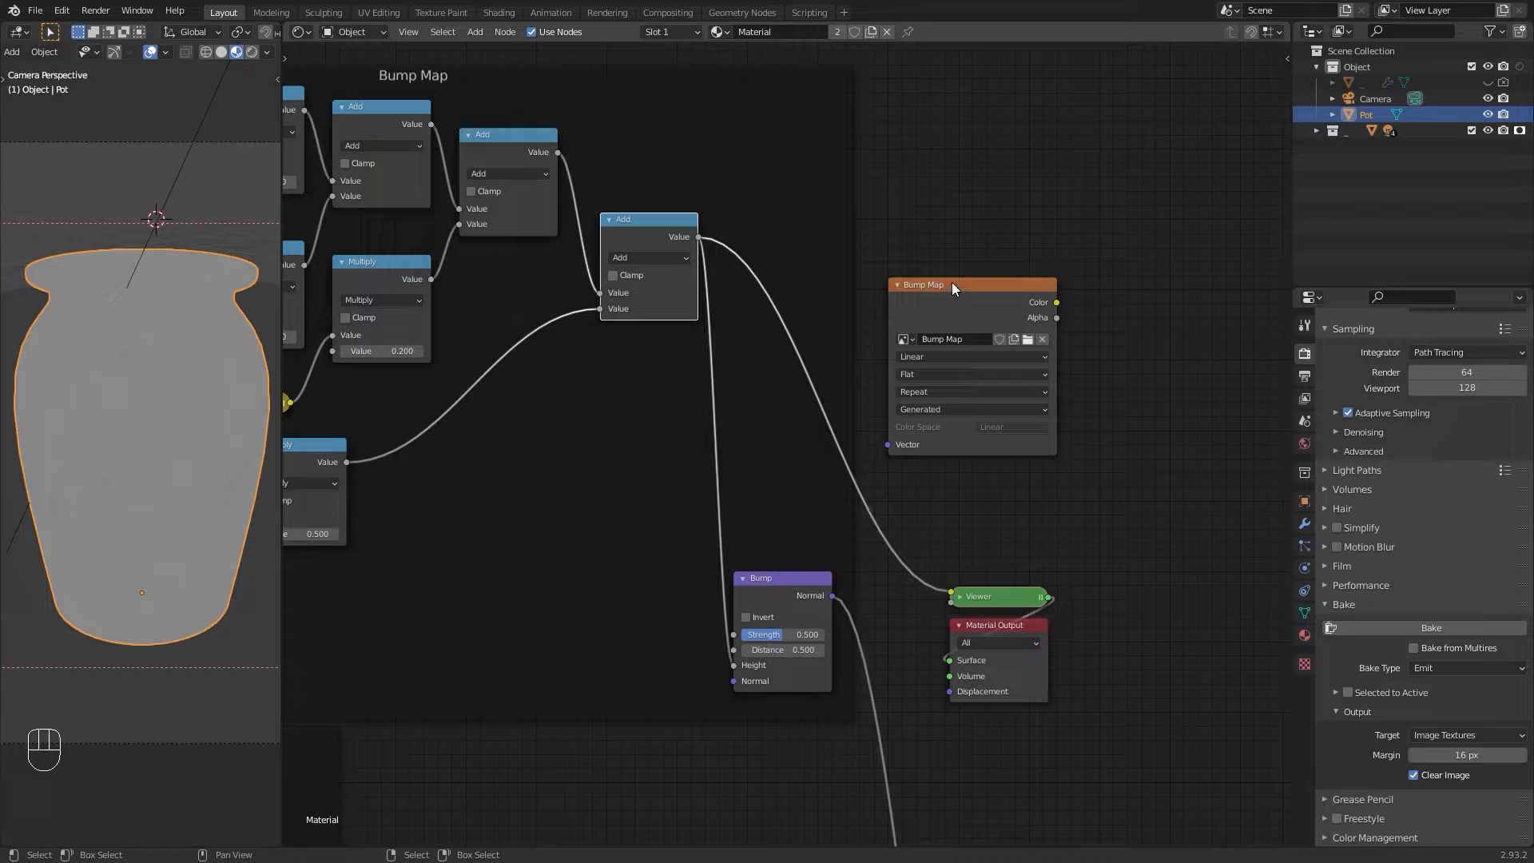
Step: Switch the node editor to the Image Editor and display the baked Color Map image
click(302, 34)
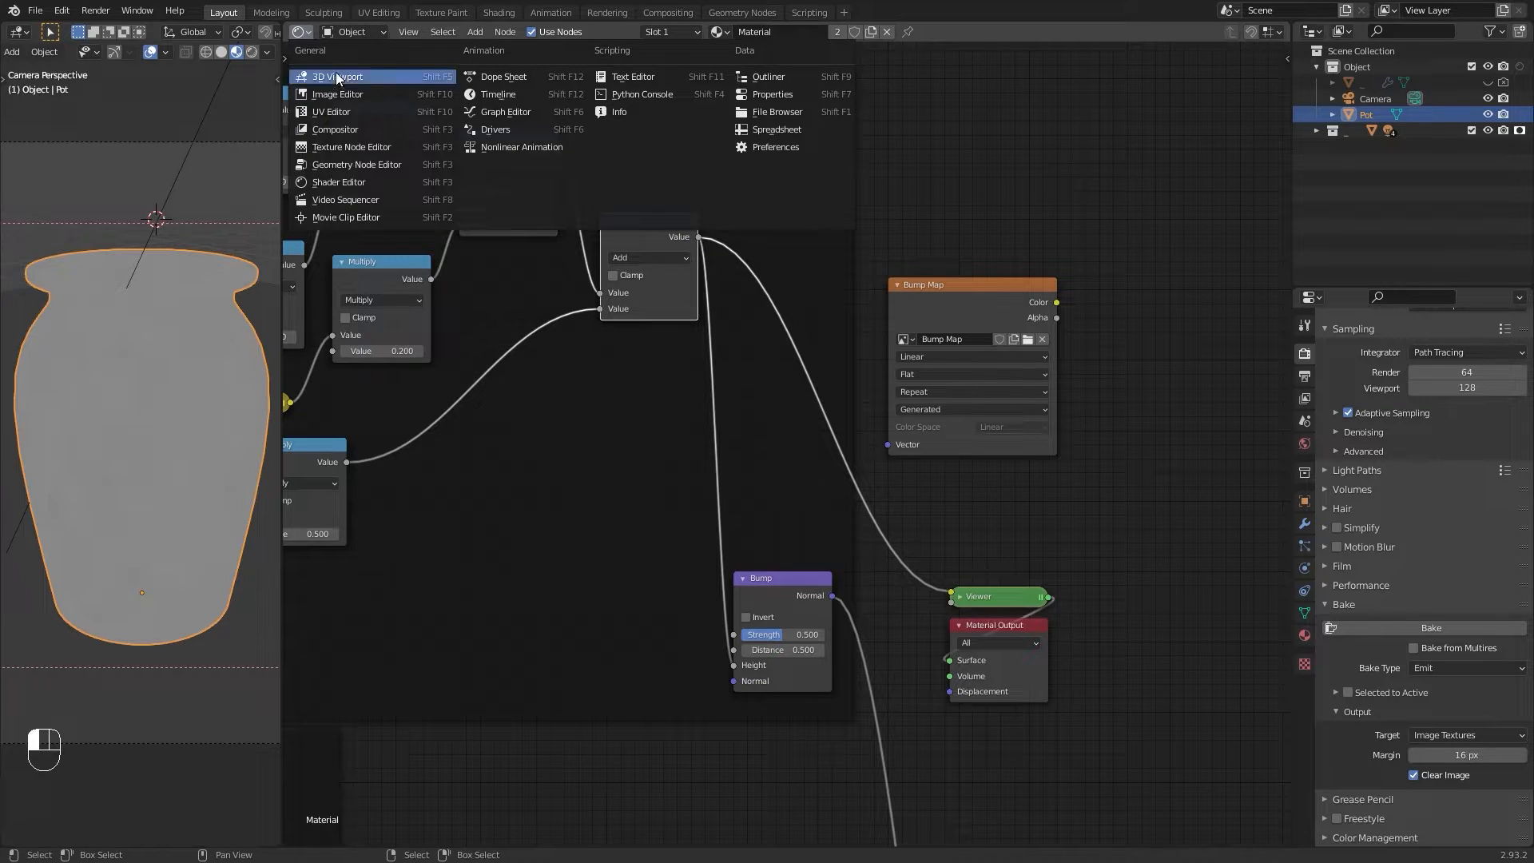
click(339, 109)
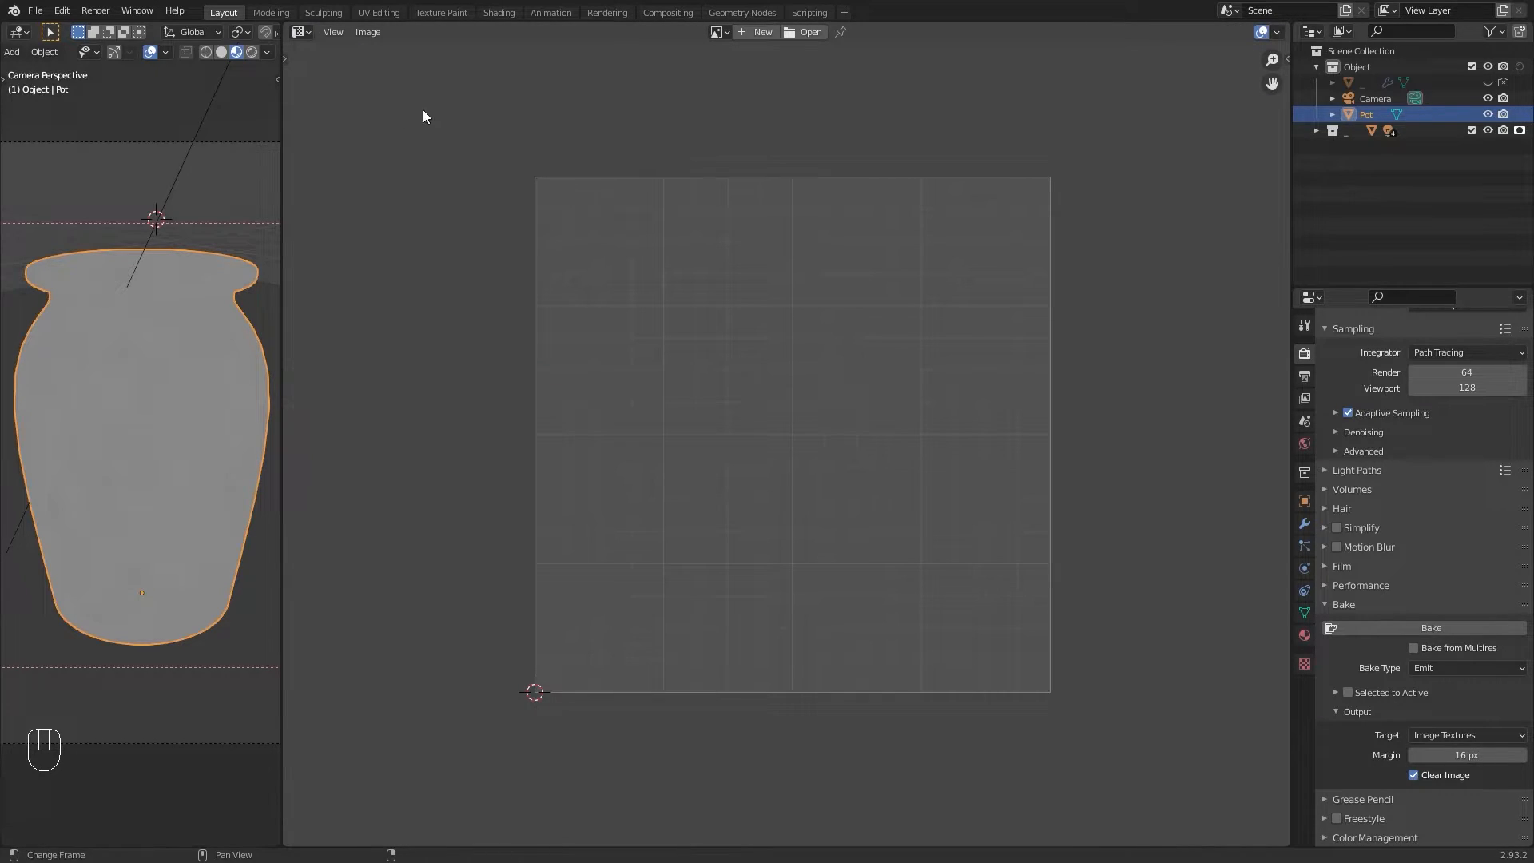
click(711, 35)
click(730, 71)
scroll(687, 133, up, 3)
scroll(687, 133, down, 5)
scroll(687, 132, up, 1)
middle_drag(687, 133, 726, 162)
Step: Display the Metallic Map image and save it as Metallic Map.png in the Blender folder
click(697, 31)
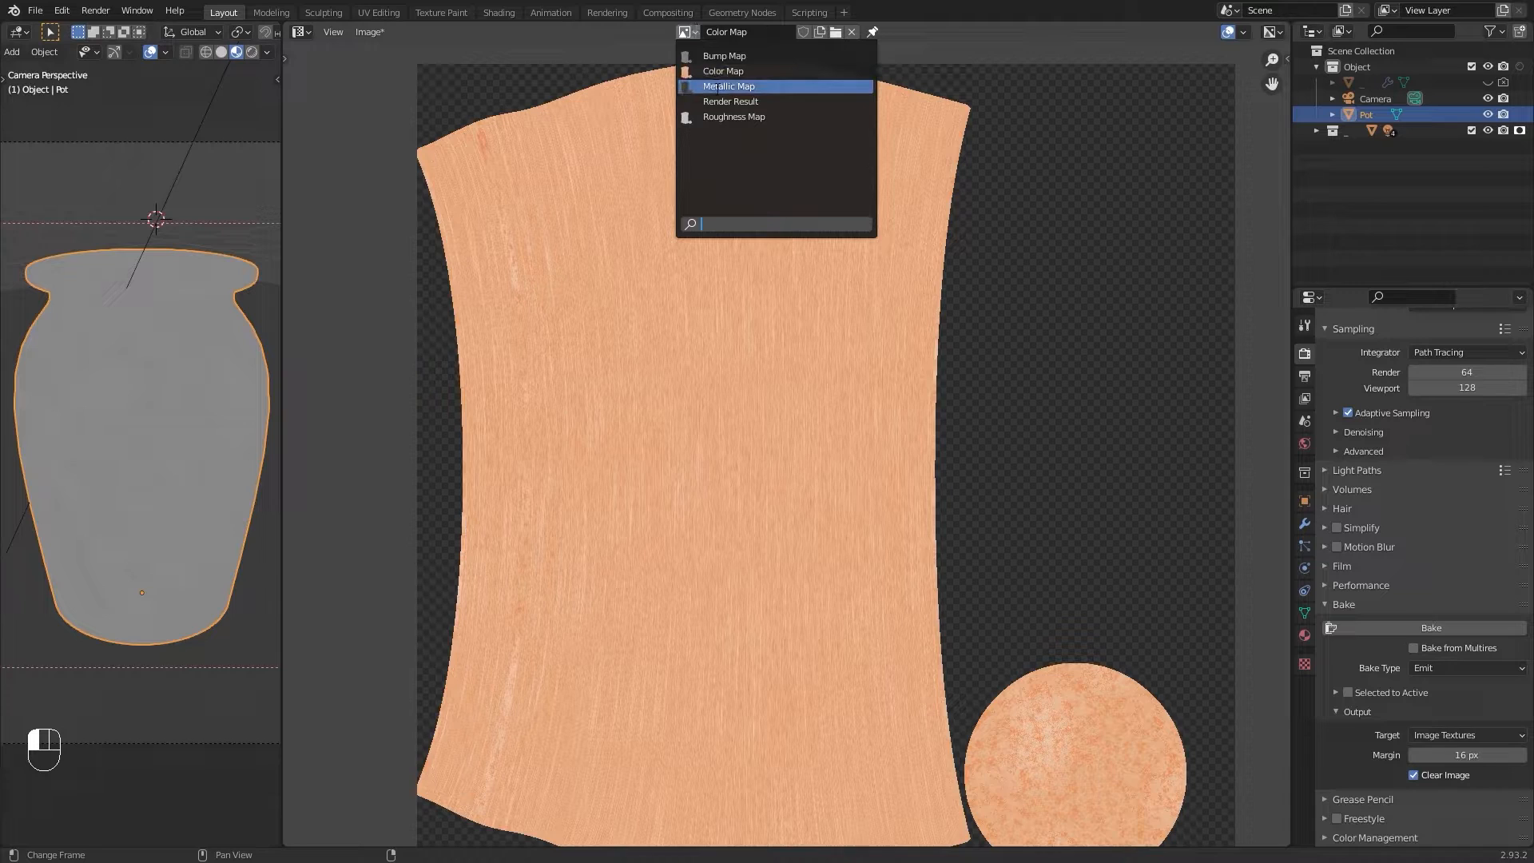
click(723, 87)
click(686, 33)
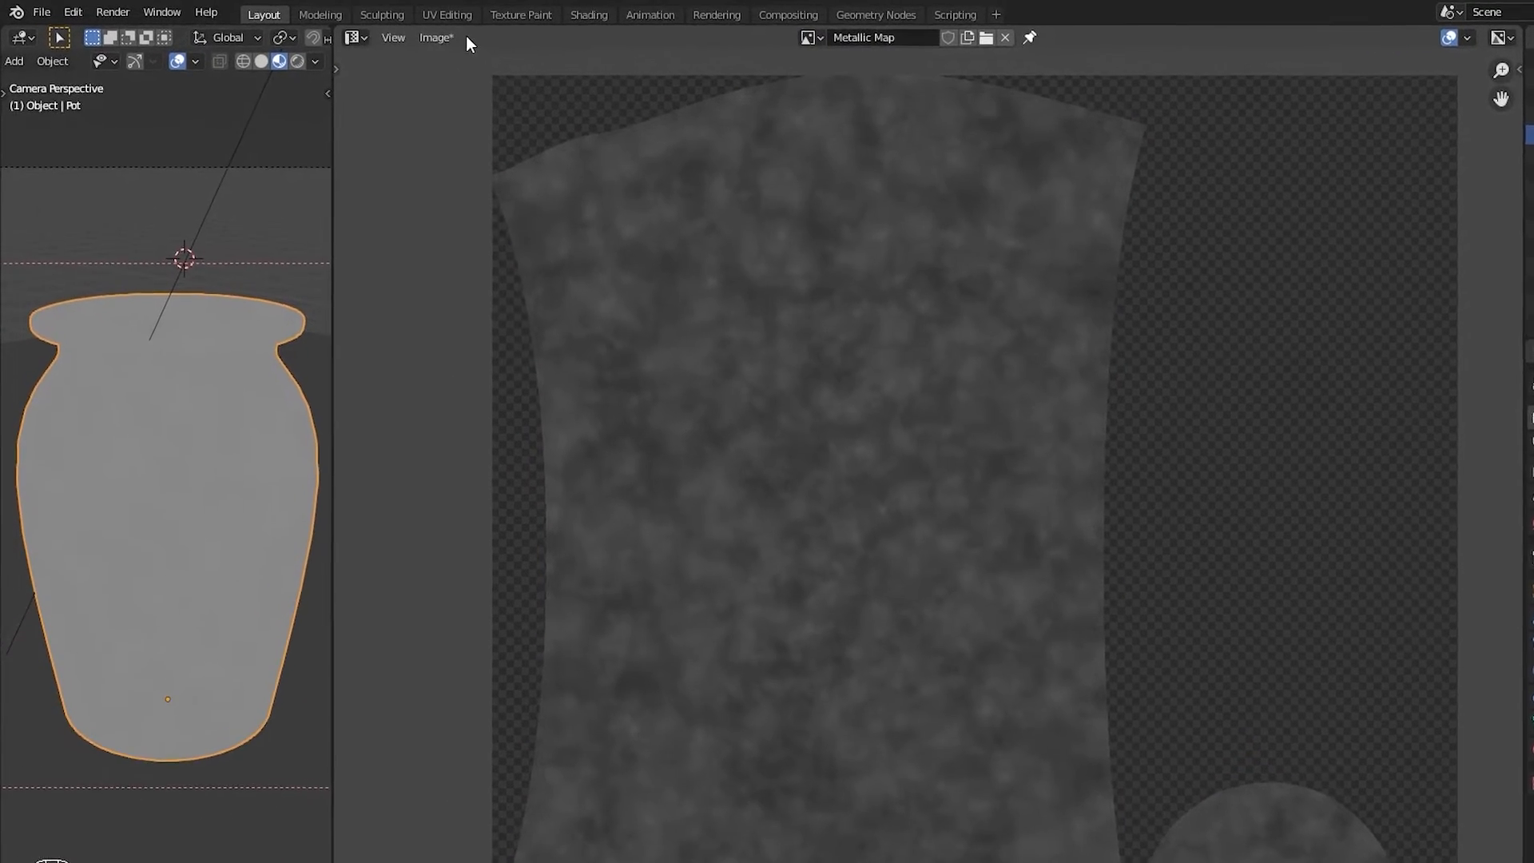
click(381, 32)
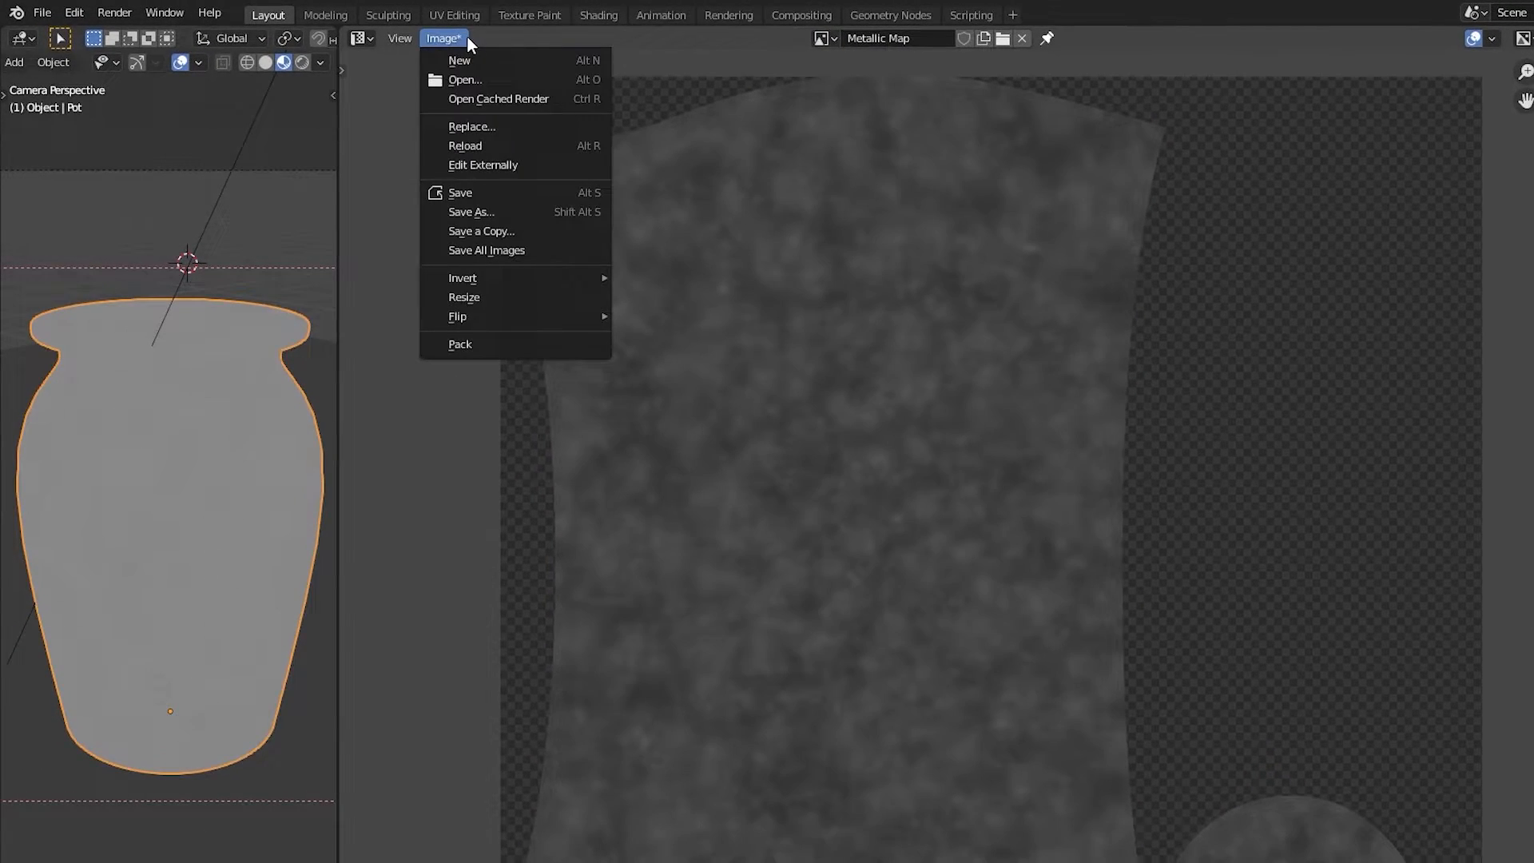
click(520, 214)
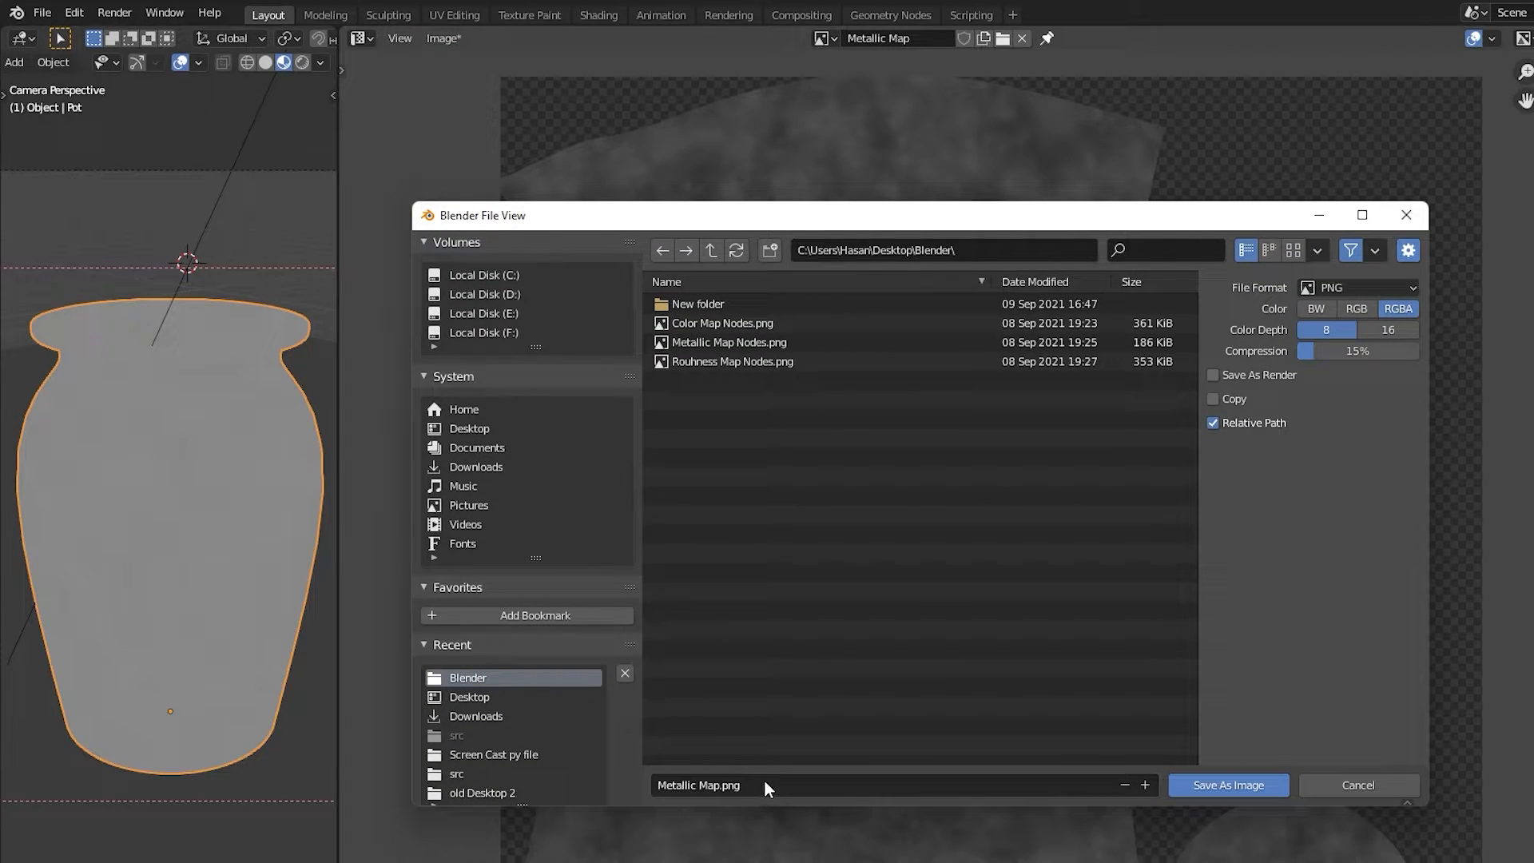
click(1336, 789)
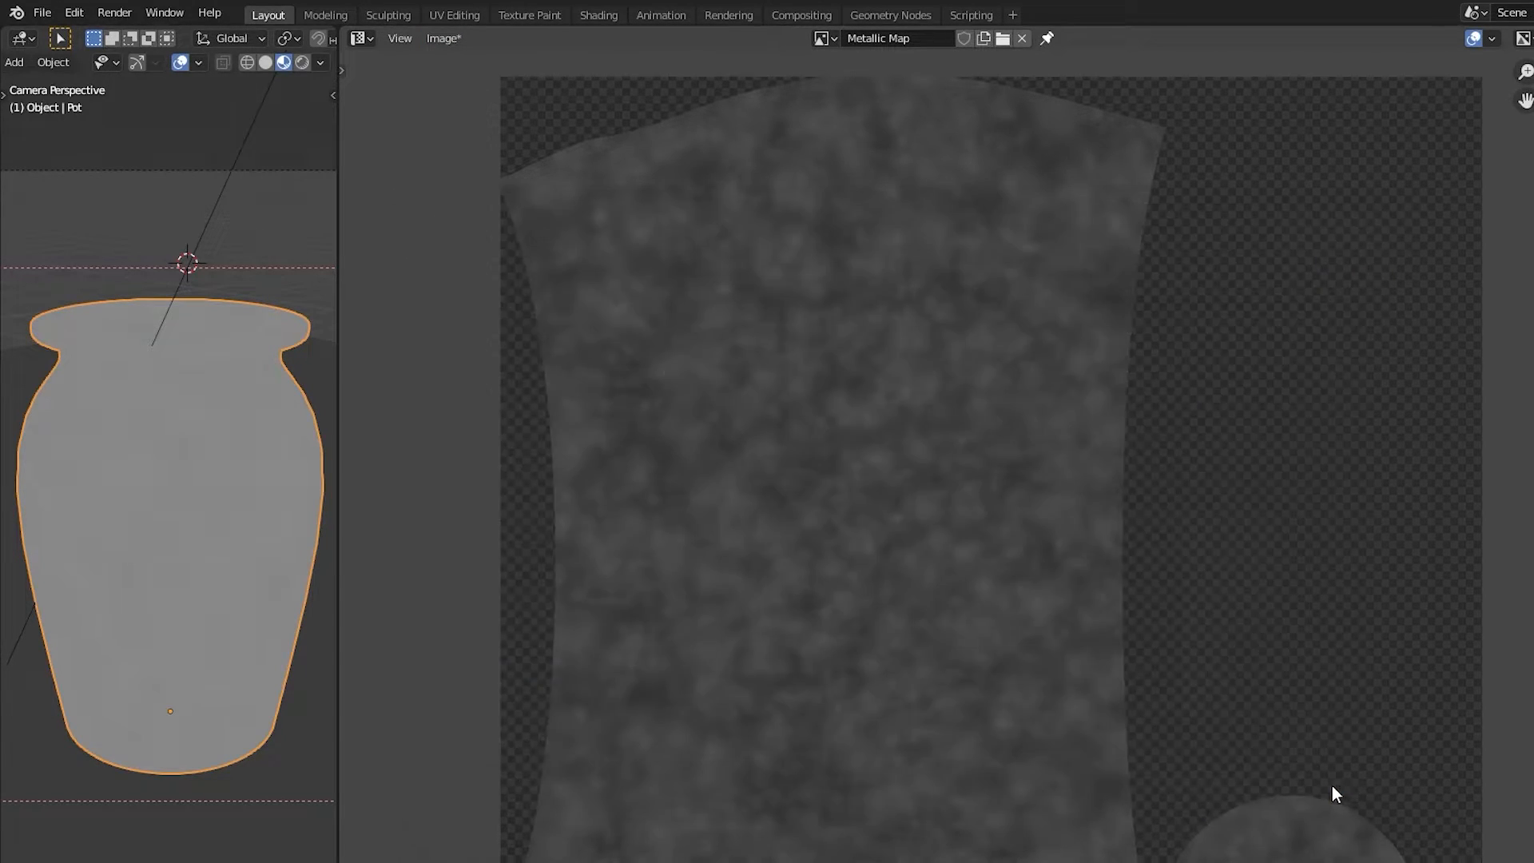
Step: Save all the baked images at once
click(827, 38)
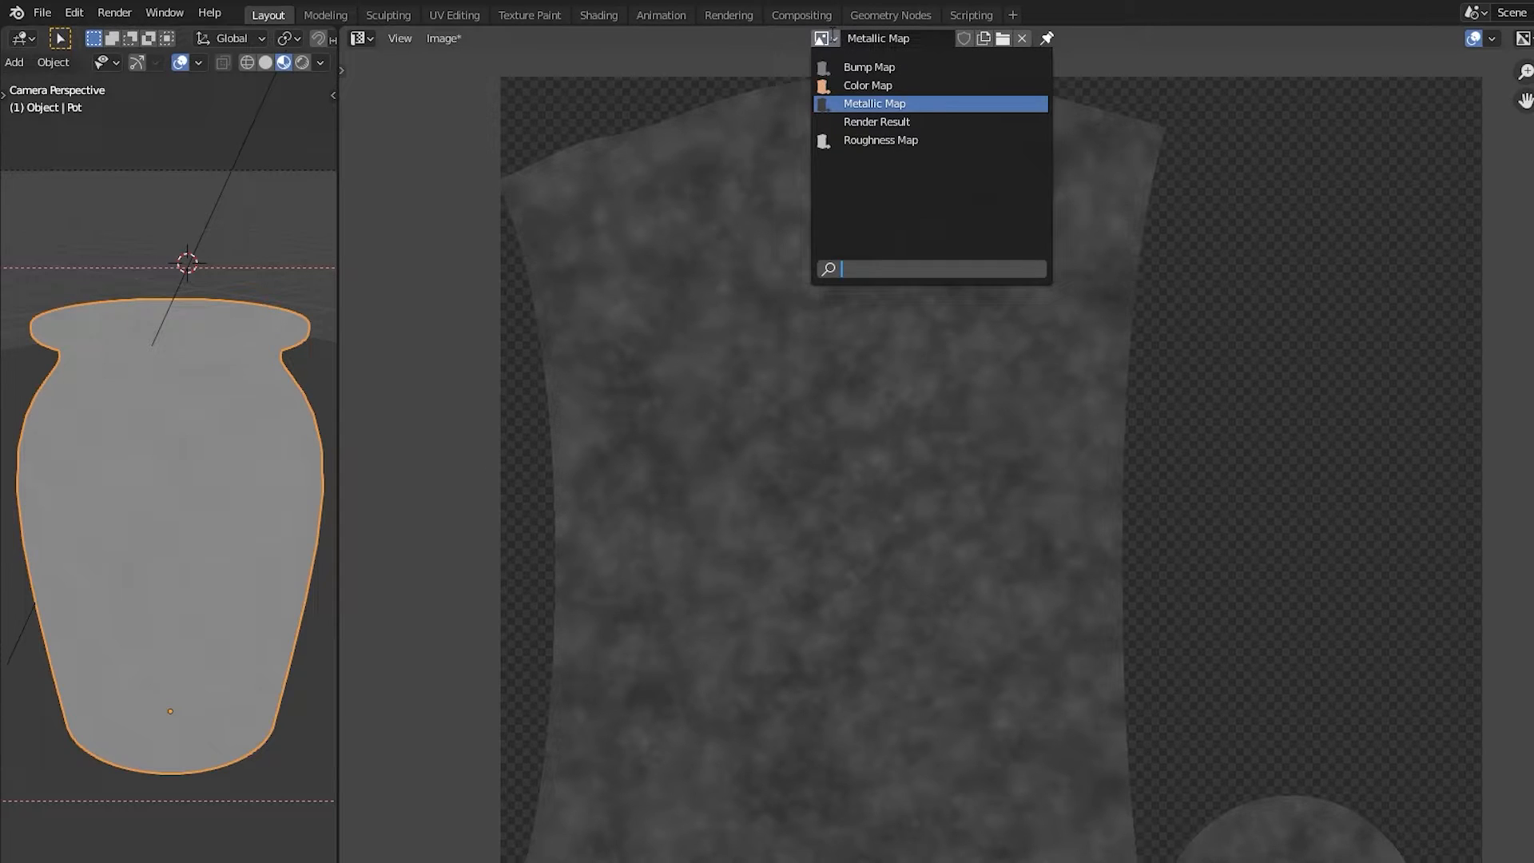
click(444, 38)
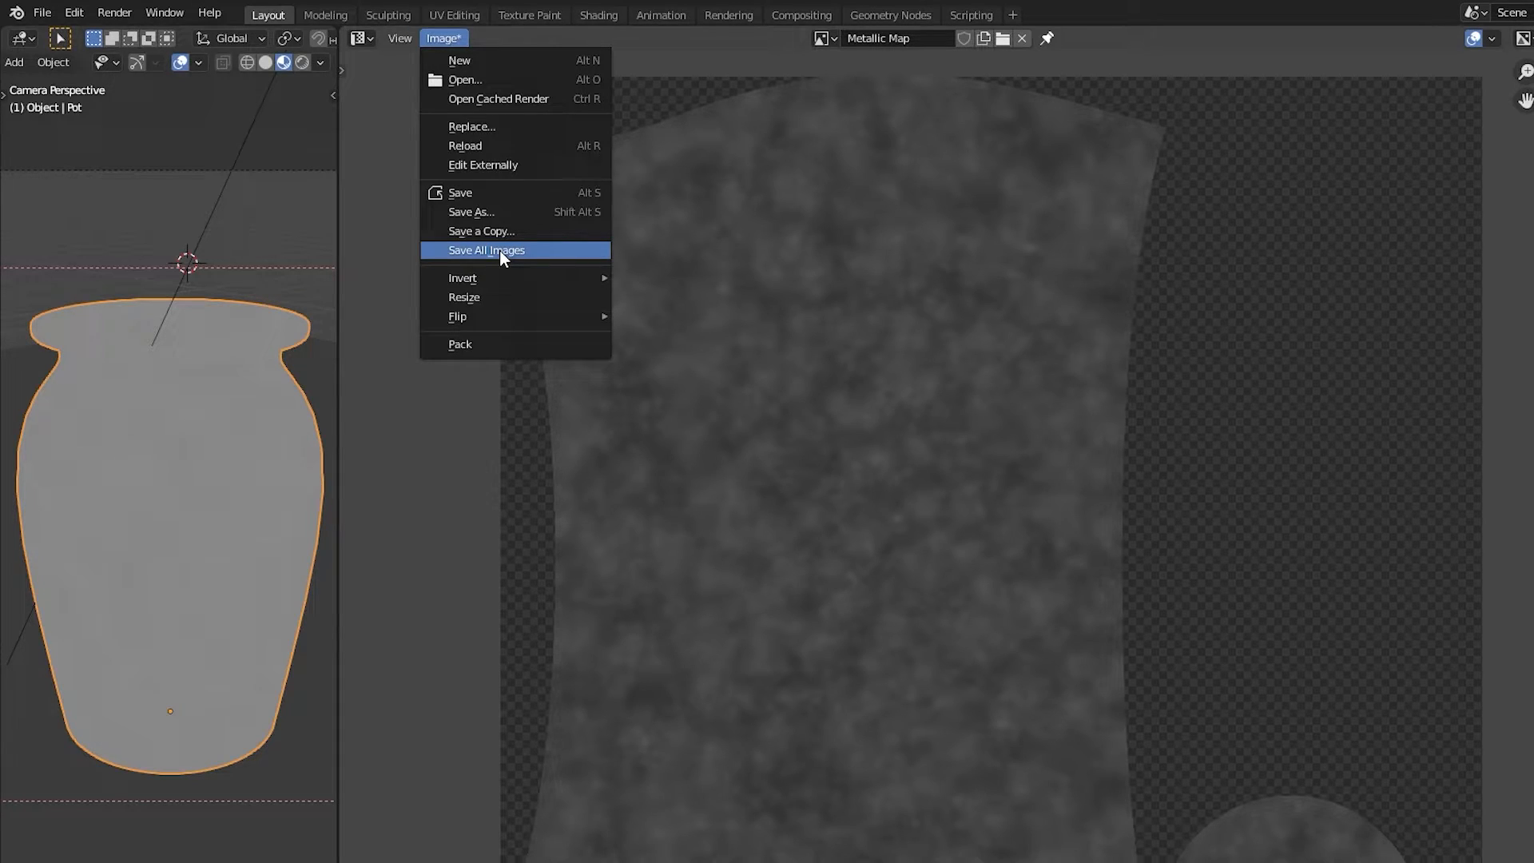
key(Return)
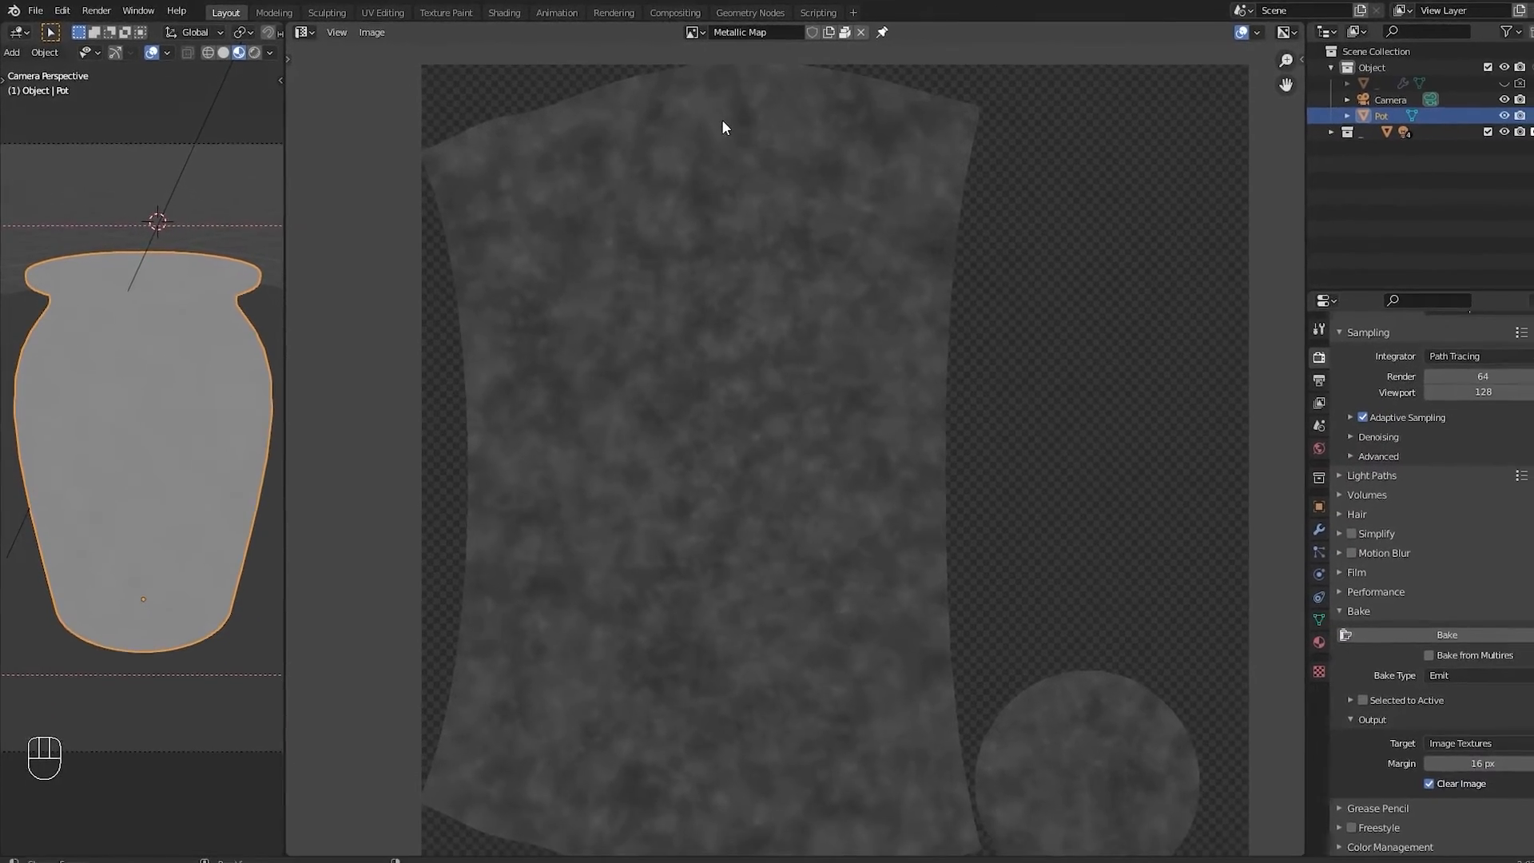
Step: Switch the Image Editor back to the Shader Editor showing the pot's material nodes
click(691, 32)
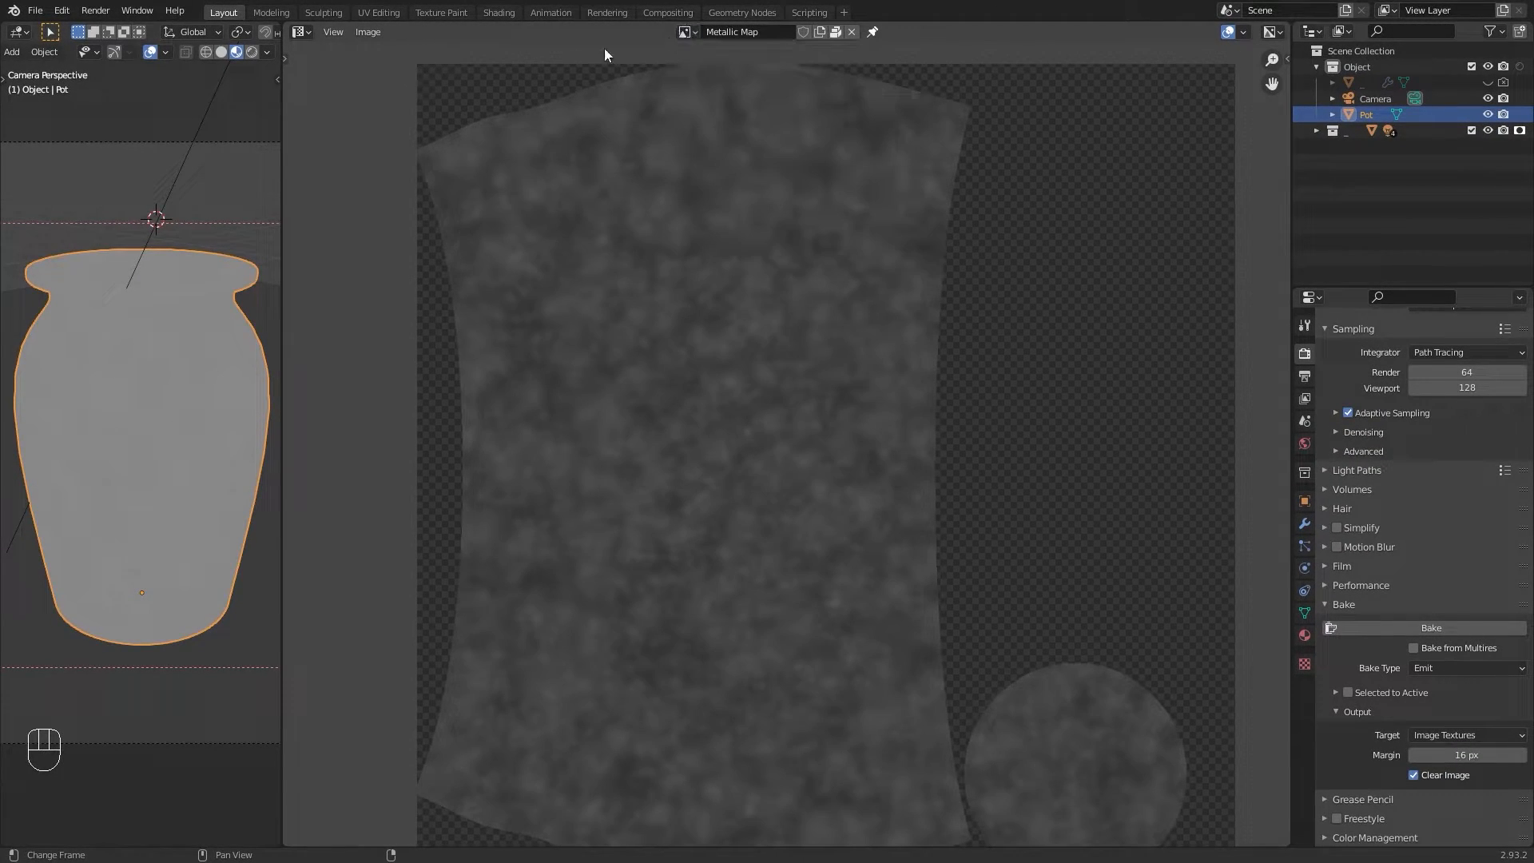
click(303, 31)
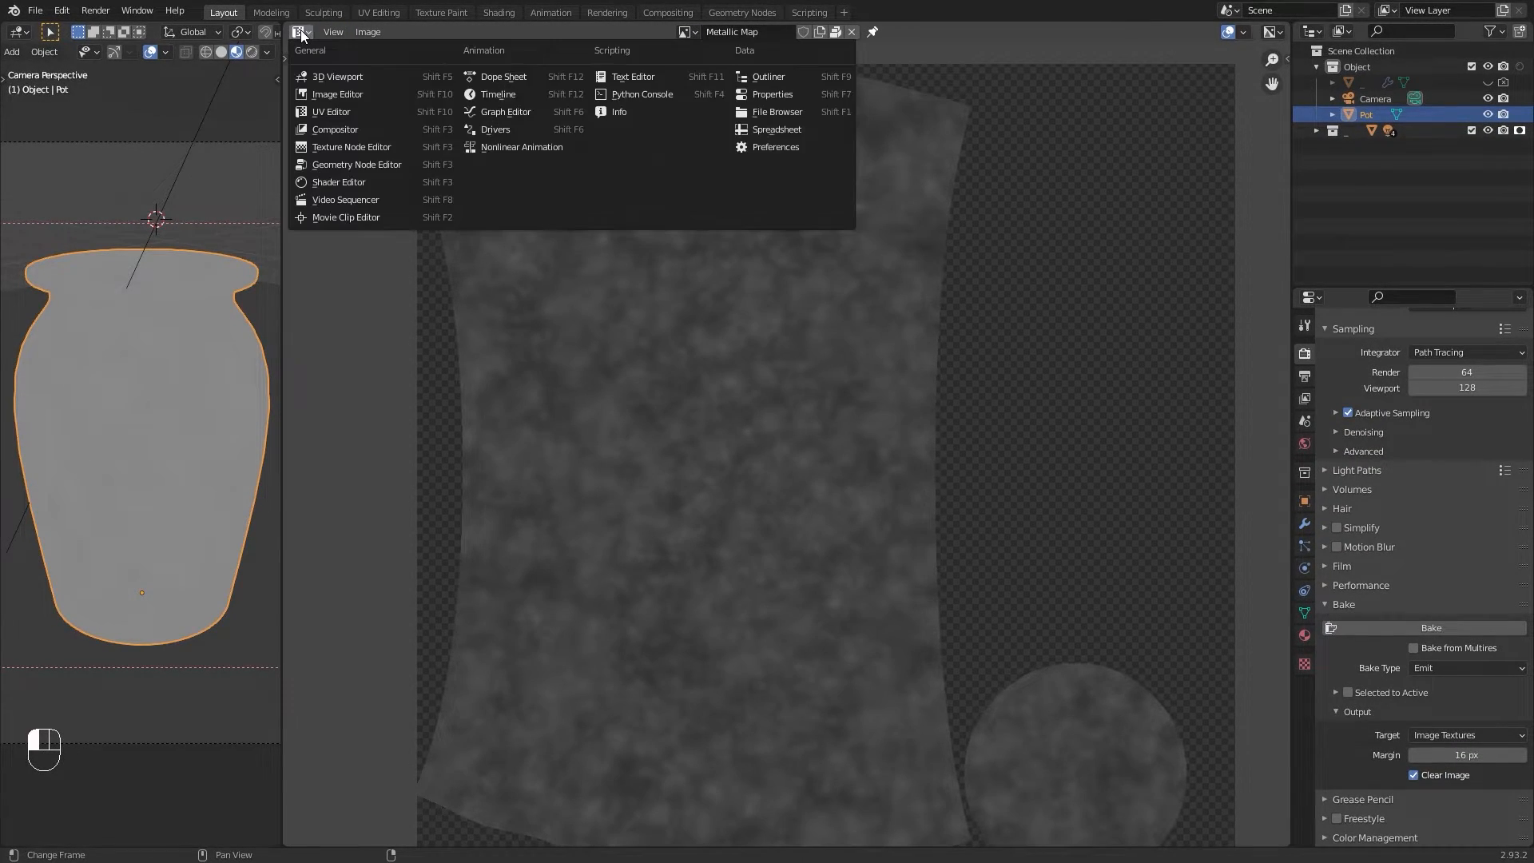
click(366, 179)
scroll(726, 376, down, 2)
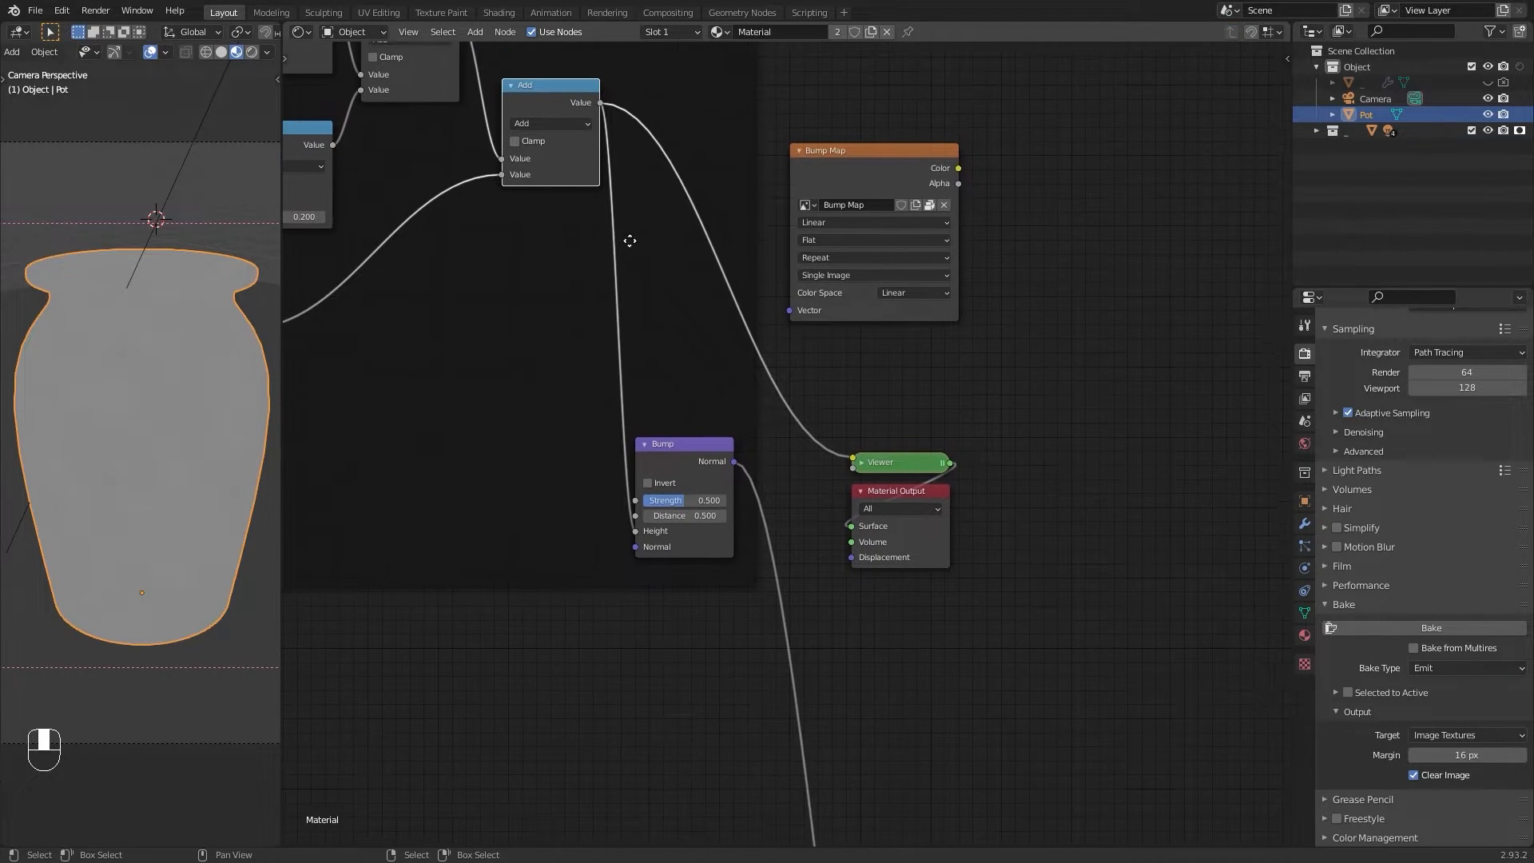
Step: Move the Color, Metallic, Roughness and Bump Map image texture nodes down beside the Principled BSDF
click(816, 164)
scroll(816, 161, down, 1)
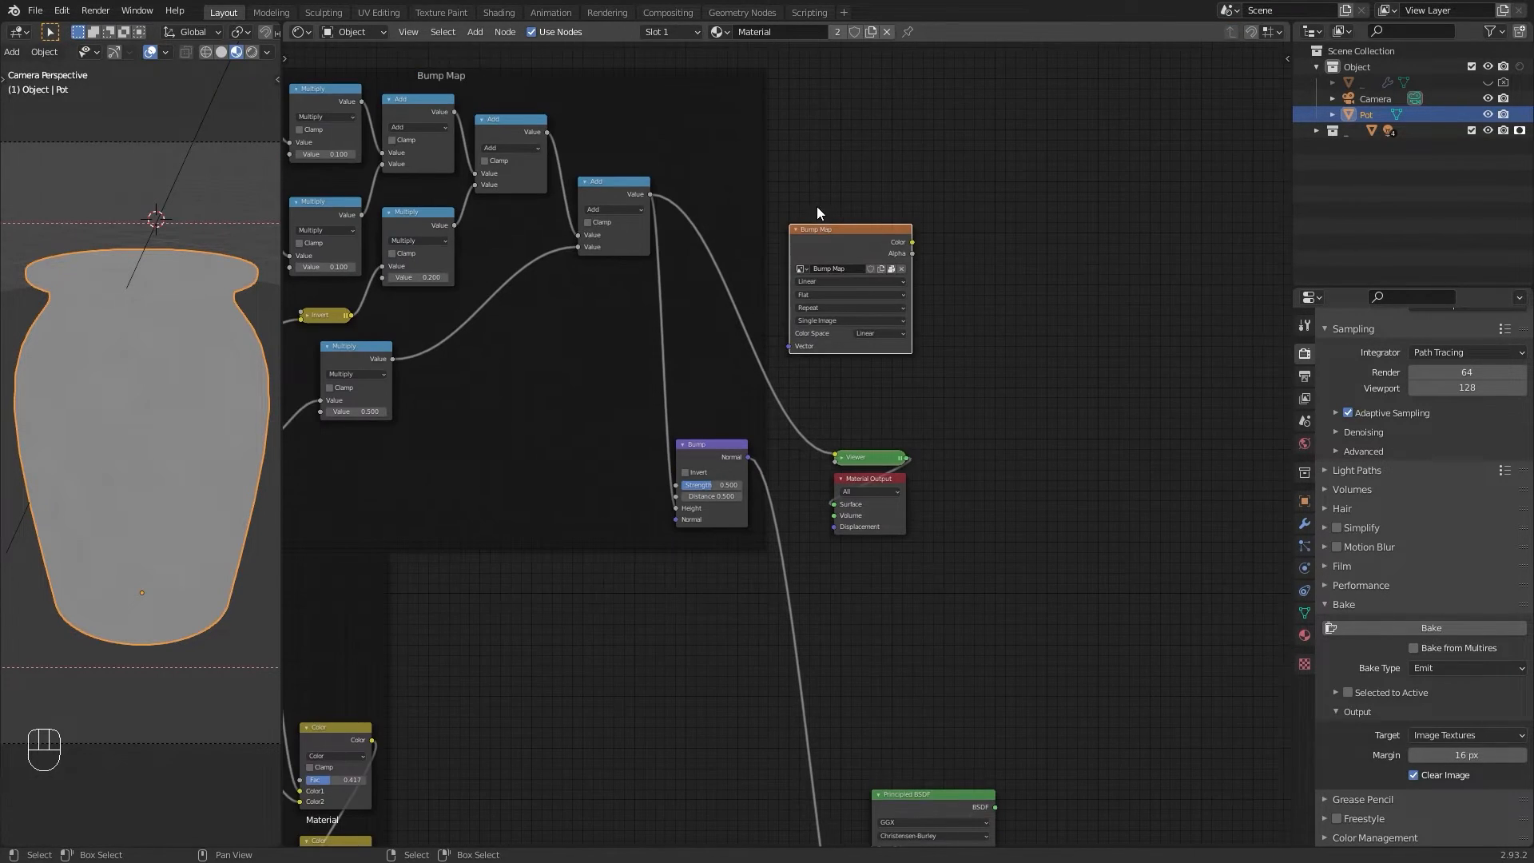
middle_drag(742, 279, 716, 146)
key(g)
click(978, 752)
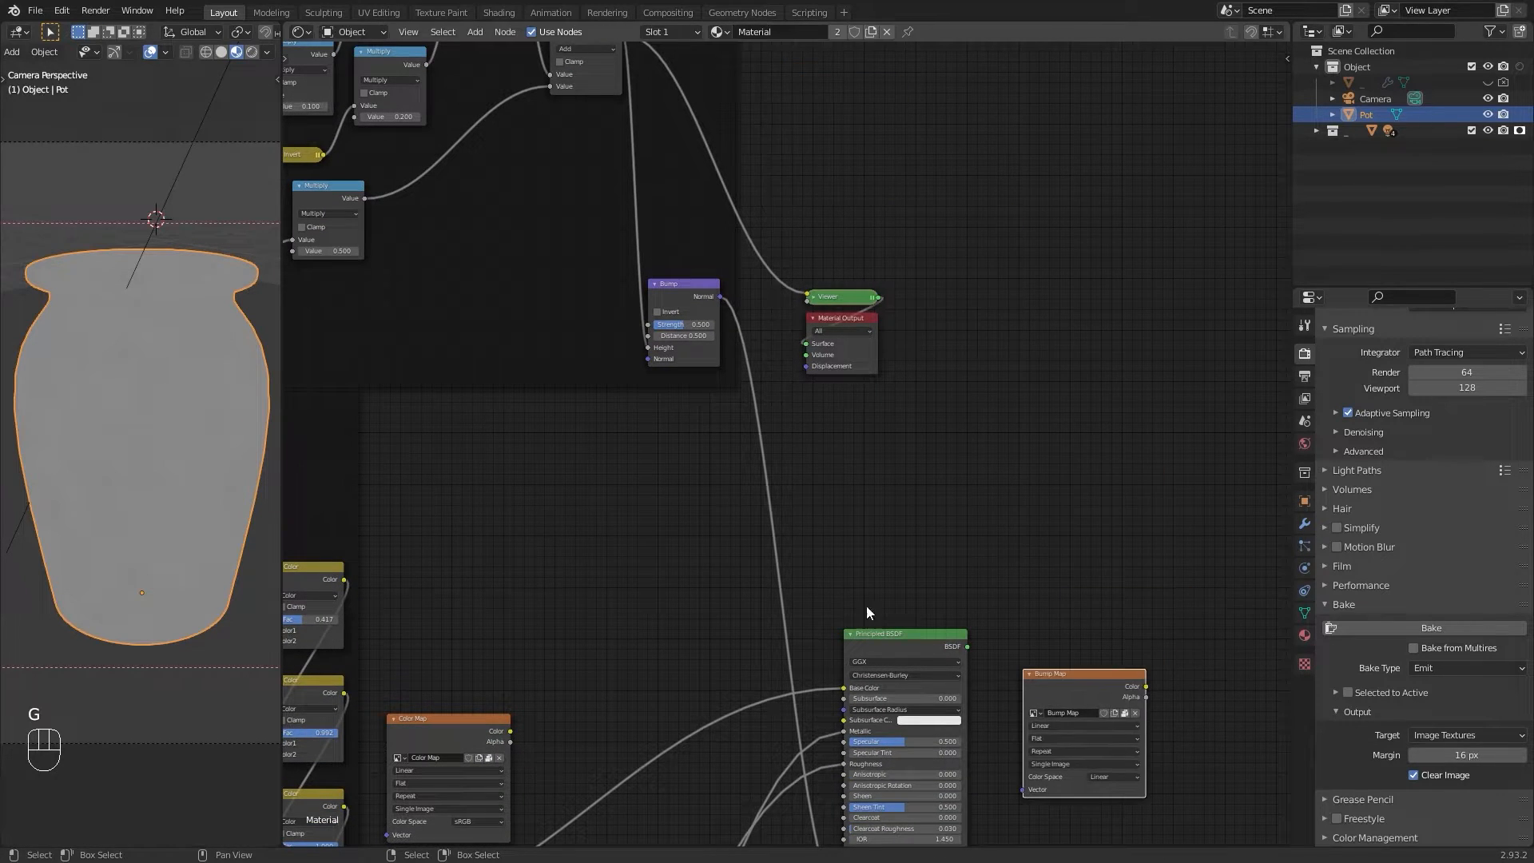
middle_drag(996, 646, 994, 264)
key(g)
click(717, 591)
middle_drag(796, 604, 793, 375)
click(462, 117)
key(g)
click(820, 542)
middle_drag(675, 722, 647, 516)
click(645, 532)
key(g)
click(768, 470)
middle_drag(771, 471, 738, 586)
click(555, 819)
key(g)
click(816, 429)
middle_drag(804, 330, 790, 464)
click(791, 373)
Step: Duplicate the Principled BSDF and stack the four baked image texture nodes in a column beside the copy
key(shift+d)
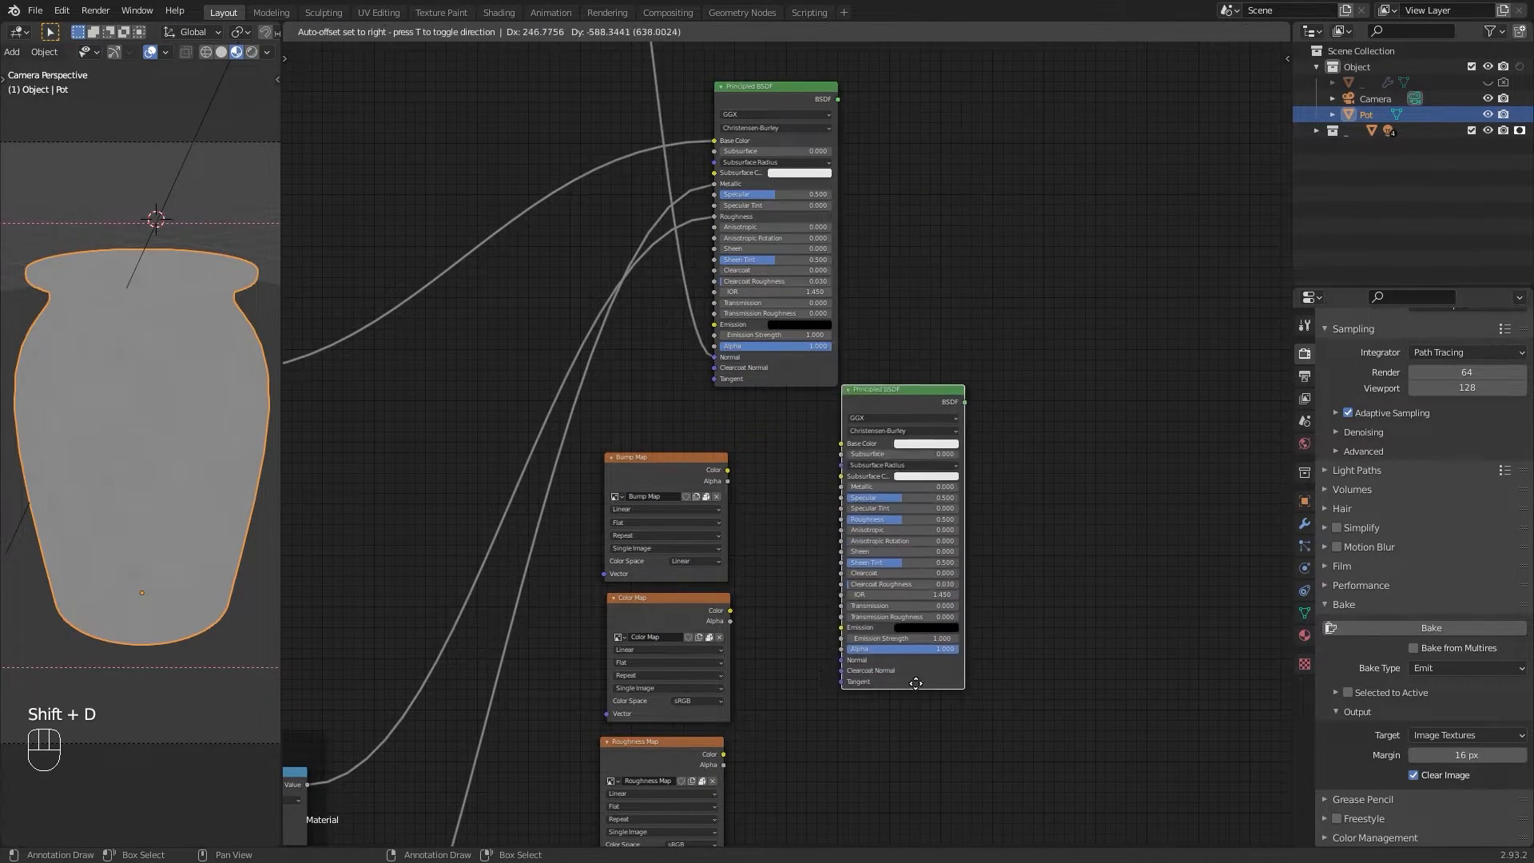
click(783, 623)
middle_drag(783, 623, 774, 284)
scroll(780, 397, up, 2)
drag(651, 92, 948, 723)
drag(654, 650, 750, 372)
drag(607, 438, 735, 673)
drag(659, 312, 648, 198)
drag(763, 364, 660, 314)
drag(766, 691, 637, 508)
drag(947, 696, 667, 700)
middle_drag(750, 424, 701, 387)
drag(833, 130, 806, 211)
middle_drag(684, 210, 726, 215)
drag(284, 270, 370, 266)
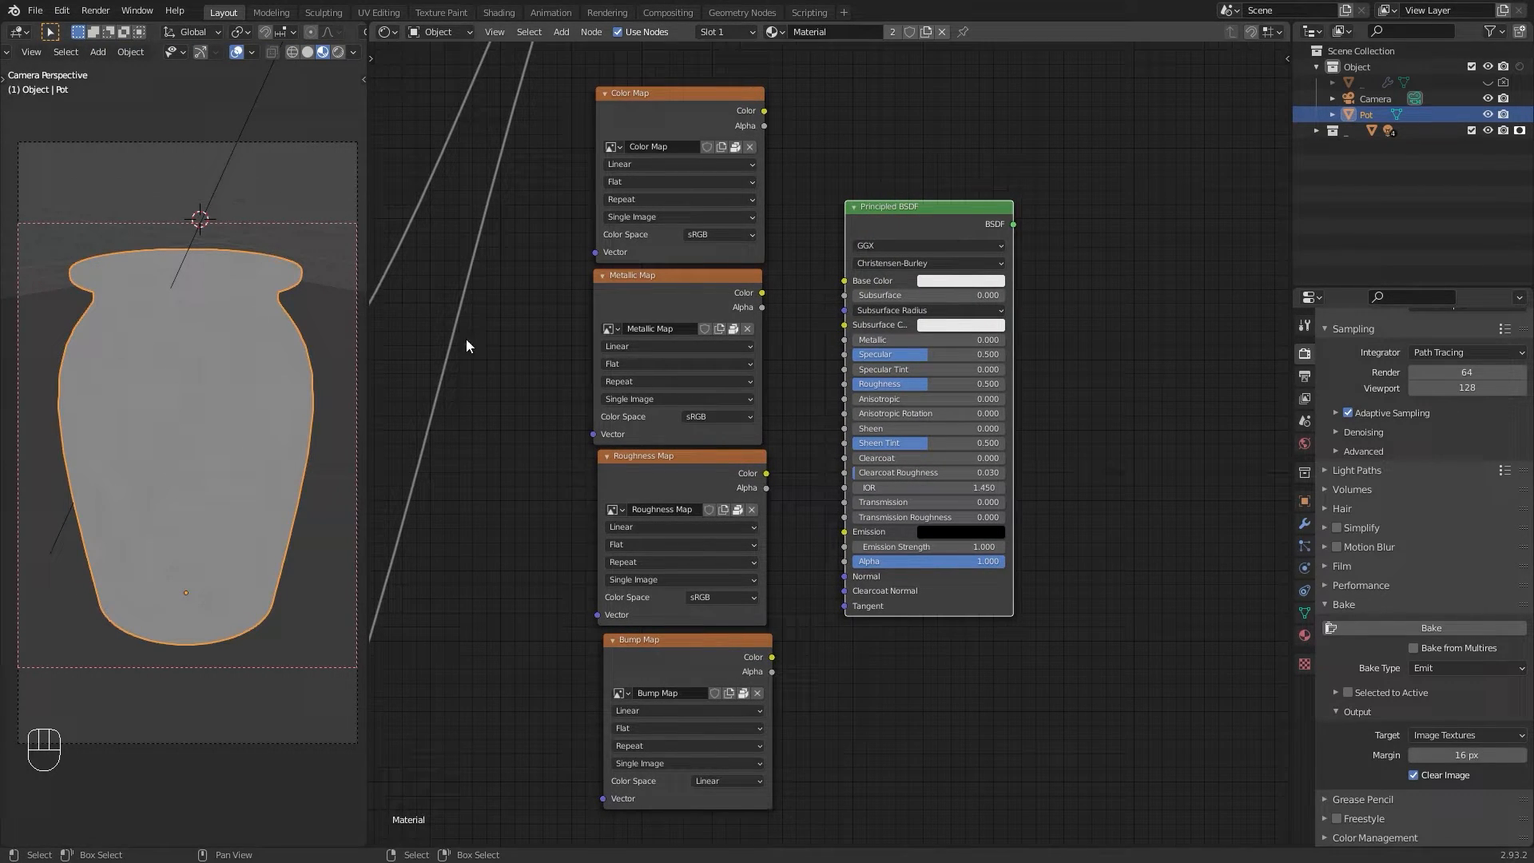
Step: Connect the Color, Metallic and Roughness Map outputs to the copied BSDF's Base Color, Metallic and Roughness inputs
ctrl+shift+click(893, 218)
middle_drag(860, 223, 811, 225)
drag(715, 113, 724, 308)
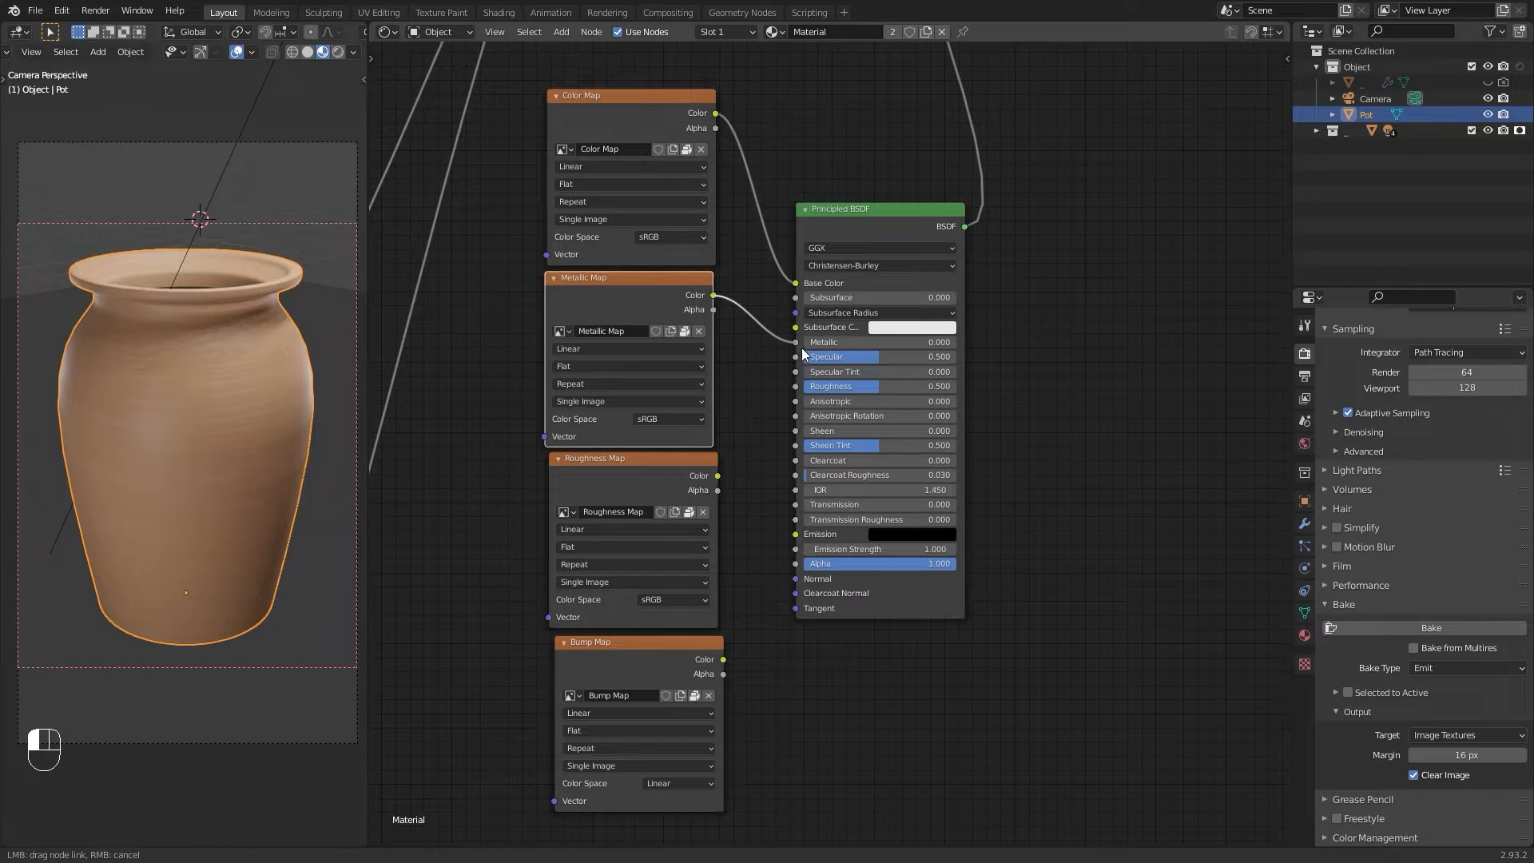
drag(803, 353, 796, 343)
middle_drag(748, 353, 729, 345)
drag(698, 469, 775, 379)
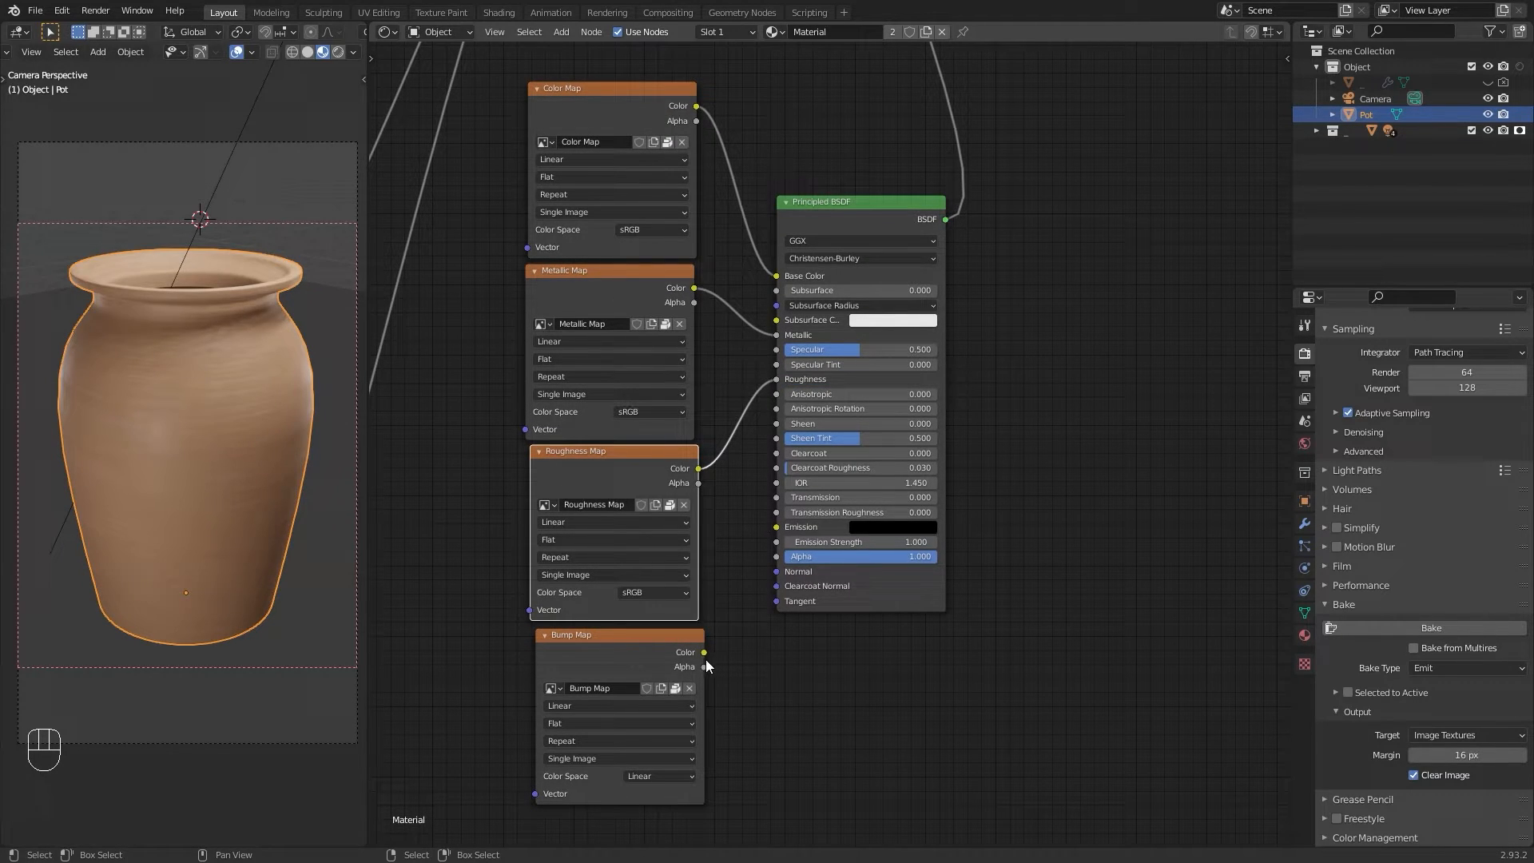
Step: Insert a Bump node between the Bump Map texture and the copied BSDF's Normal, feeding its Height input
drag(703, 652, 775, 572)
middle_drag(726, 564, 791, 530)
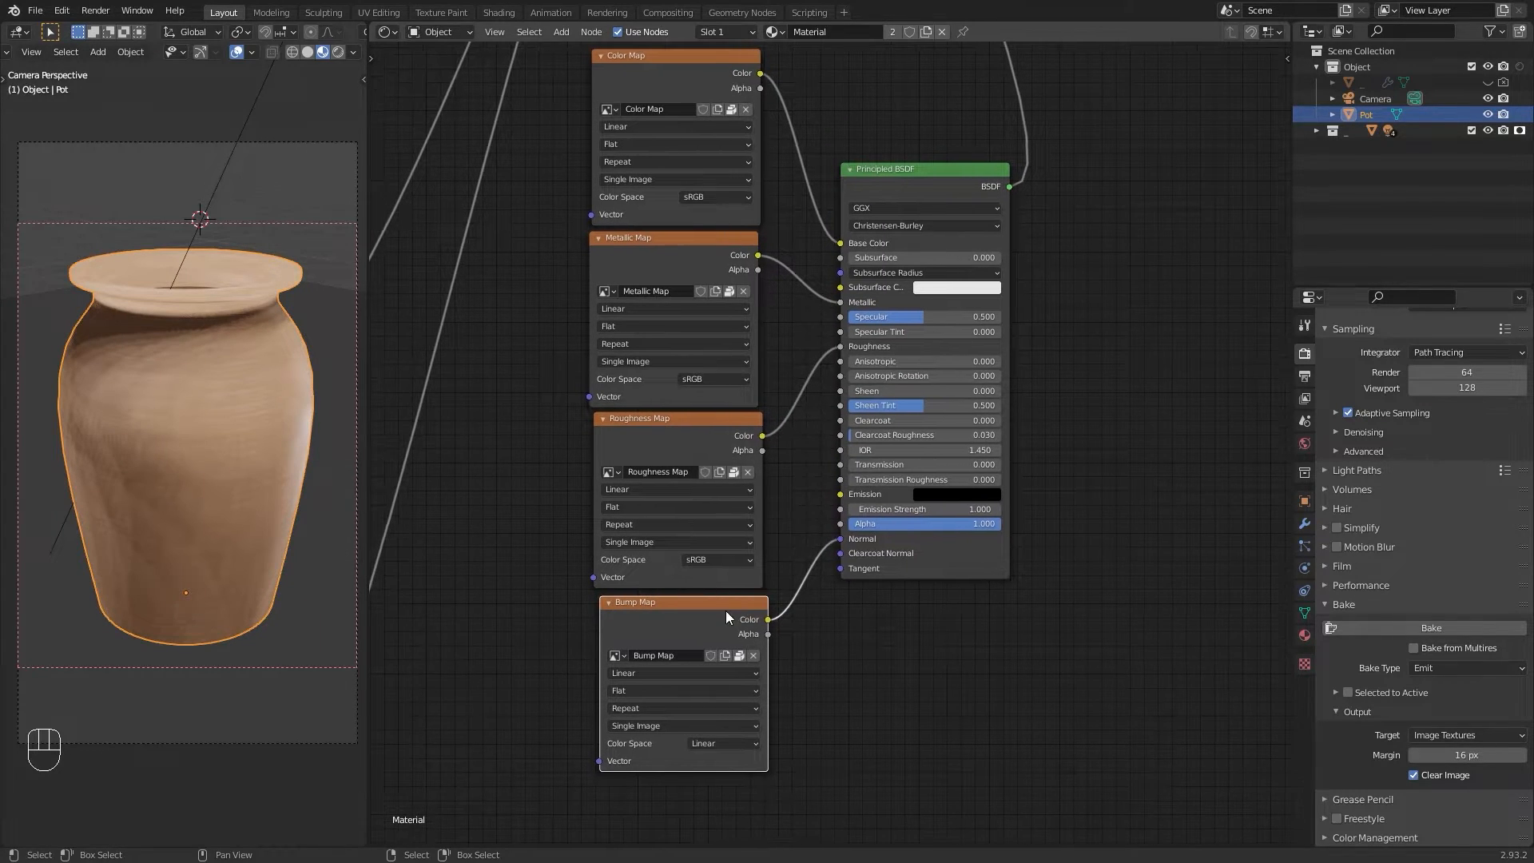
drag(713, 612, 626, 640)
key(shift+a)
mouse_move(718, 693)
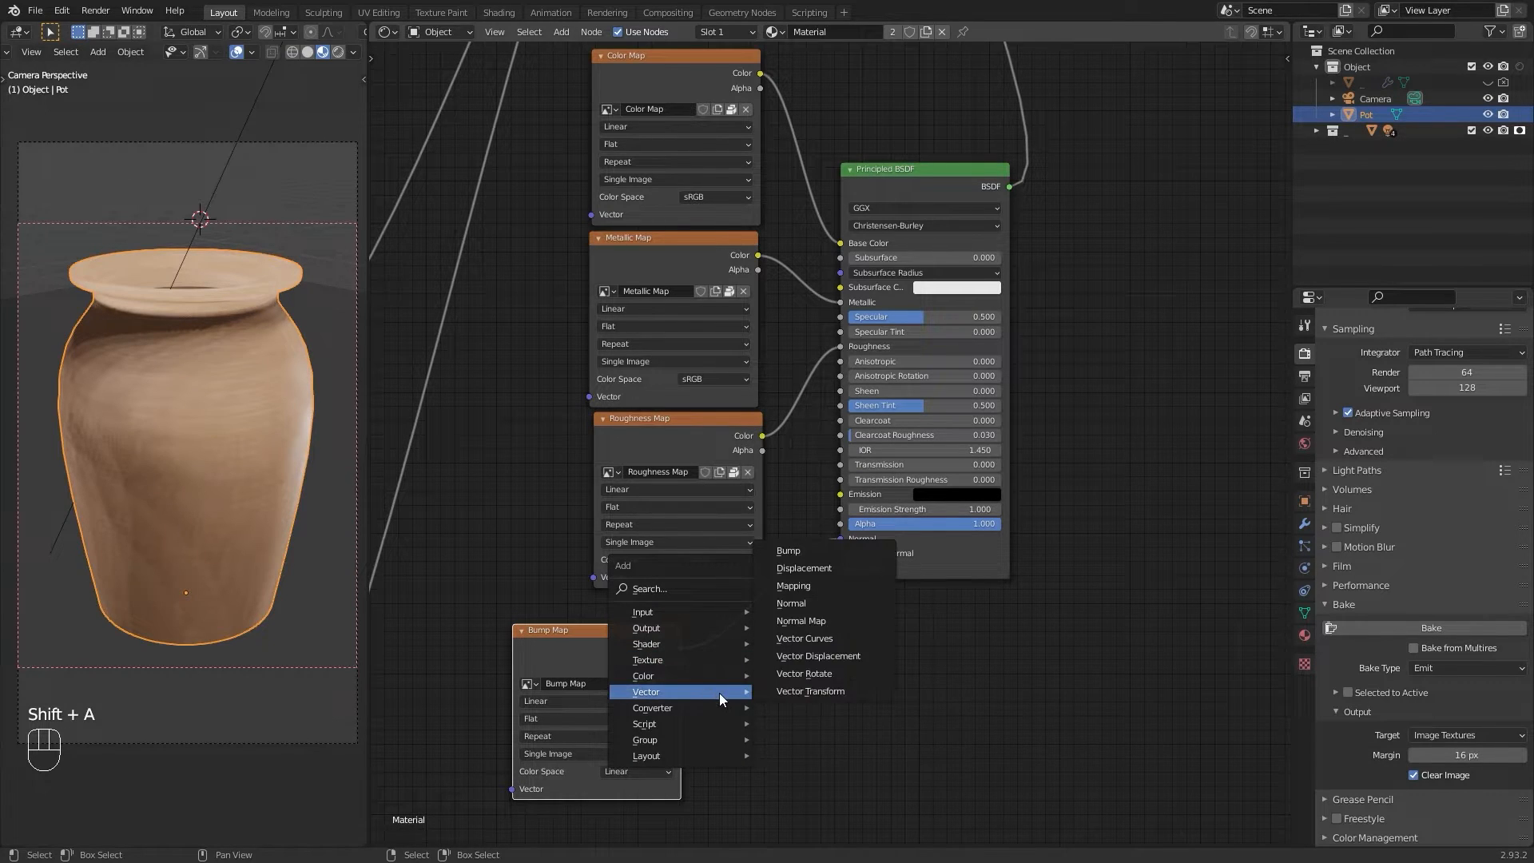
click(788, 550)
click(738, 686)
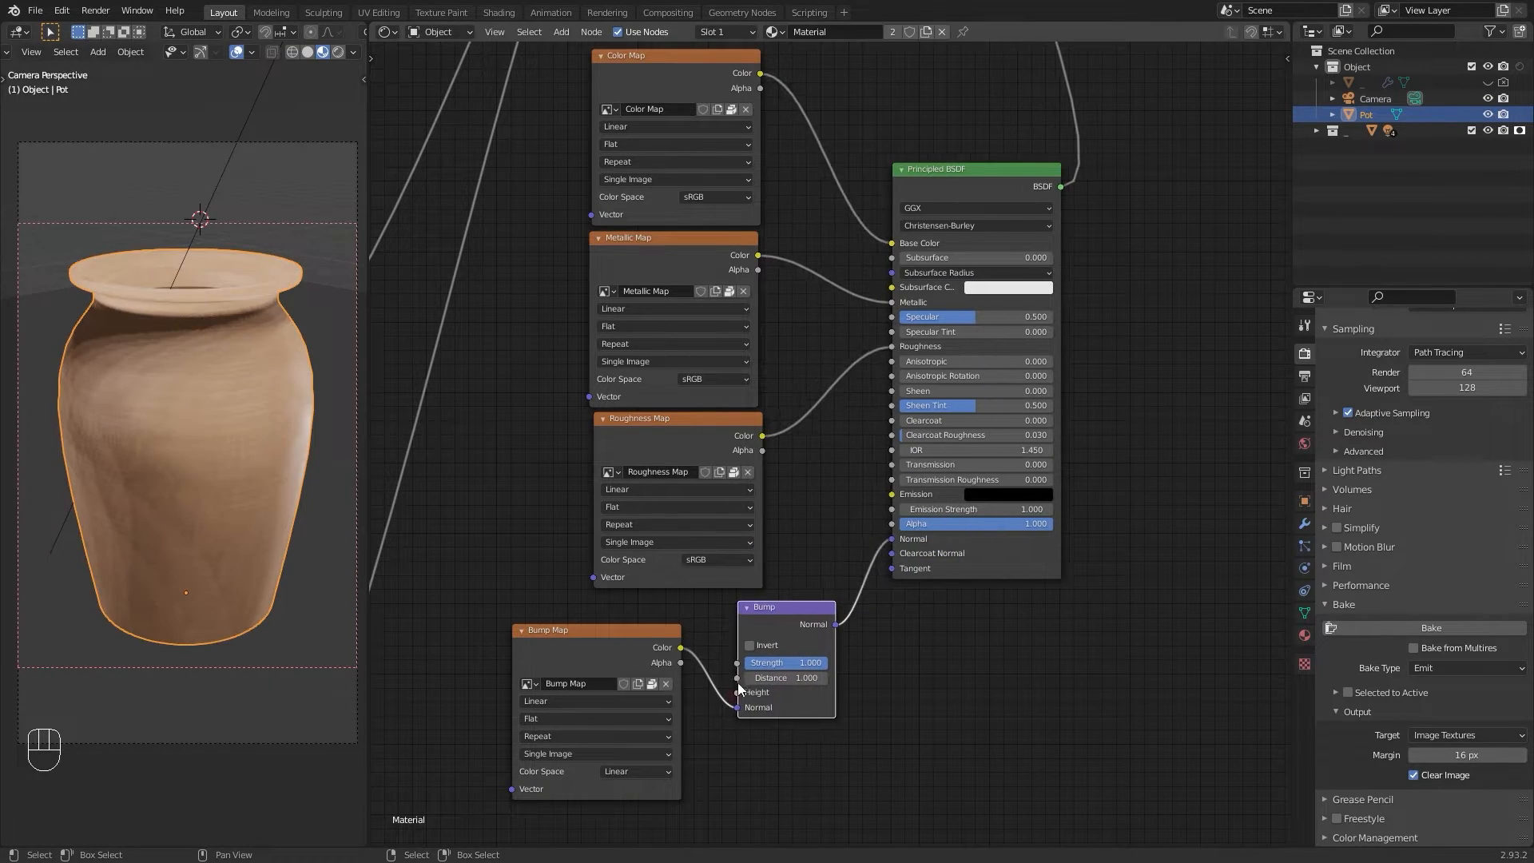
drag(736, 706, 735, 692)
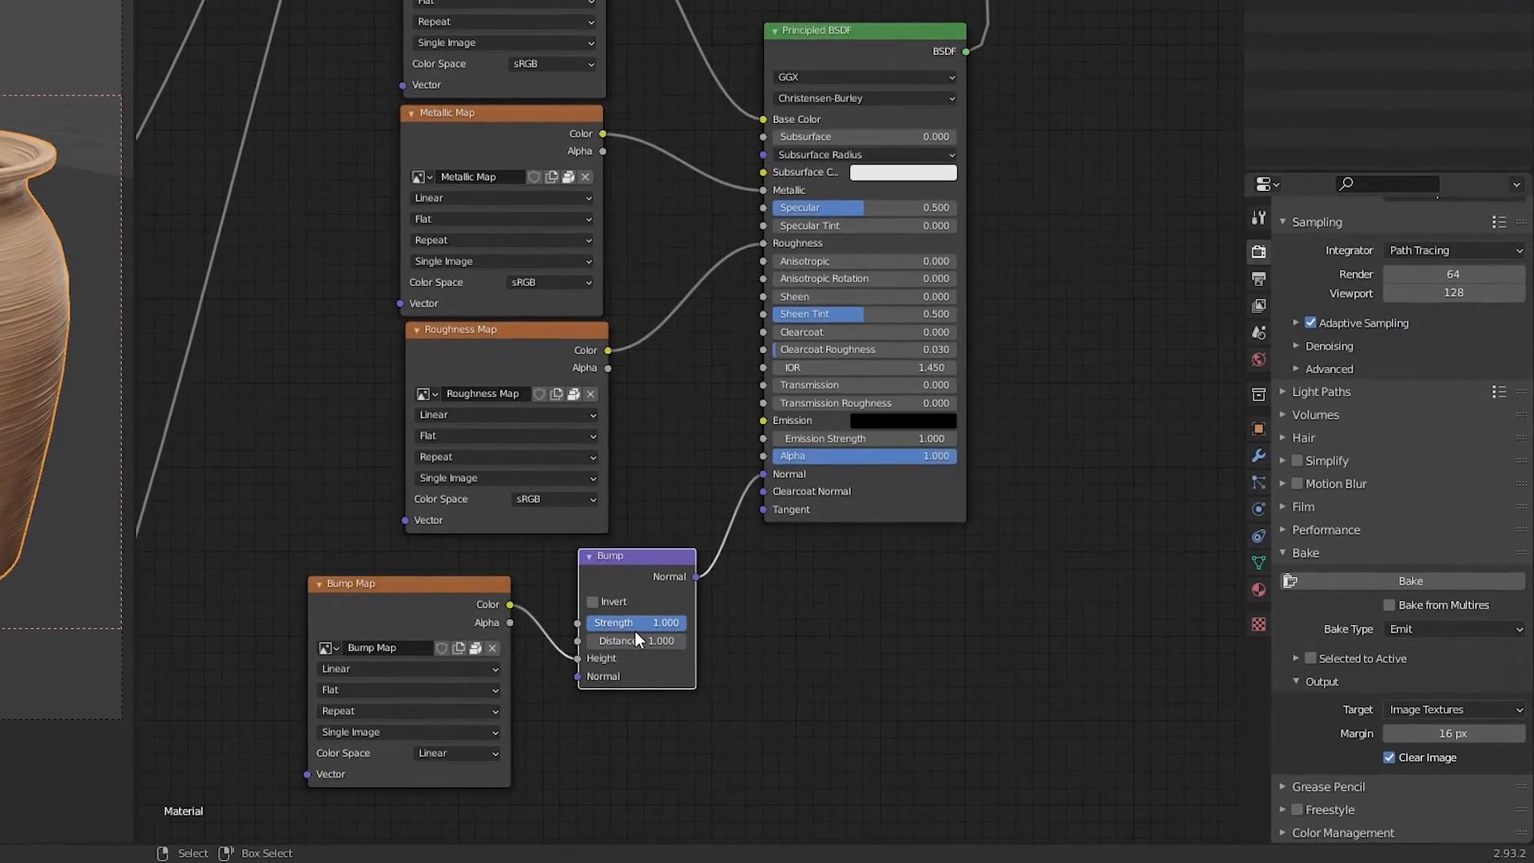
Step: Set the Bump node's Strength to 0.5 and Distance to 0.5
click(790, 664)
text(0.5)
key(Tab)
text(0.5)
key(Return)
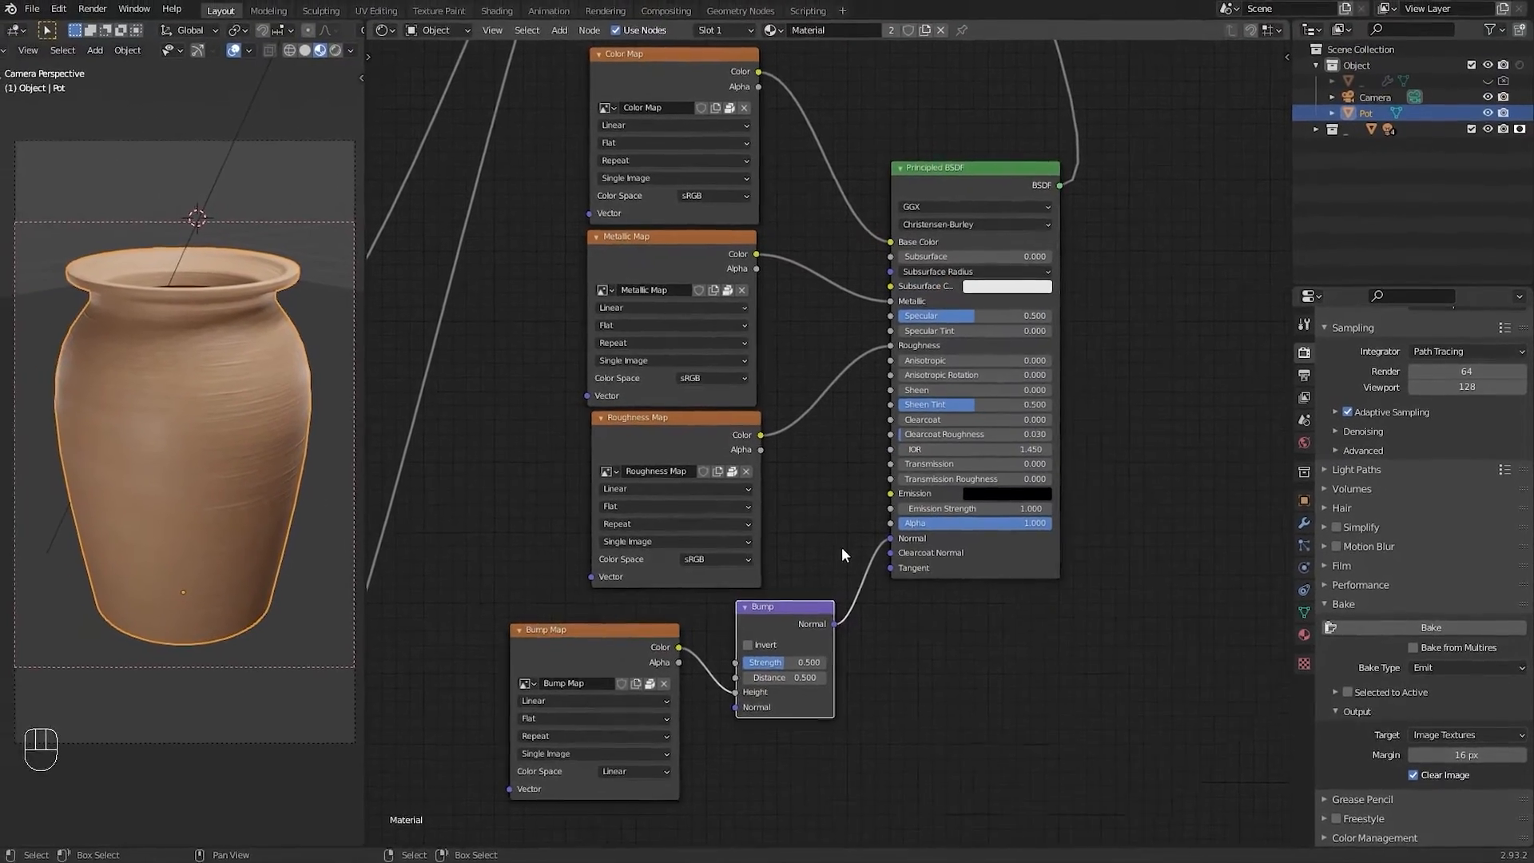
Step: Inspect the pot in rendered viewport shading from the camera view
scroll(237, 401, up, 4)
middle_drag(267, 363, 227, 369)
scroll(229, 406, up, 8)
scroll(271, 348, down, 4)
scroll(271, 364, up, 3)
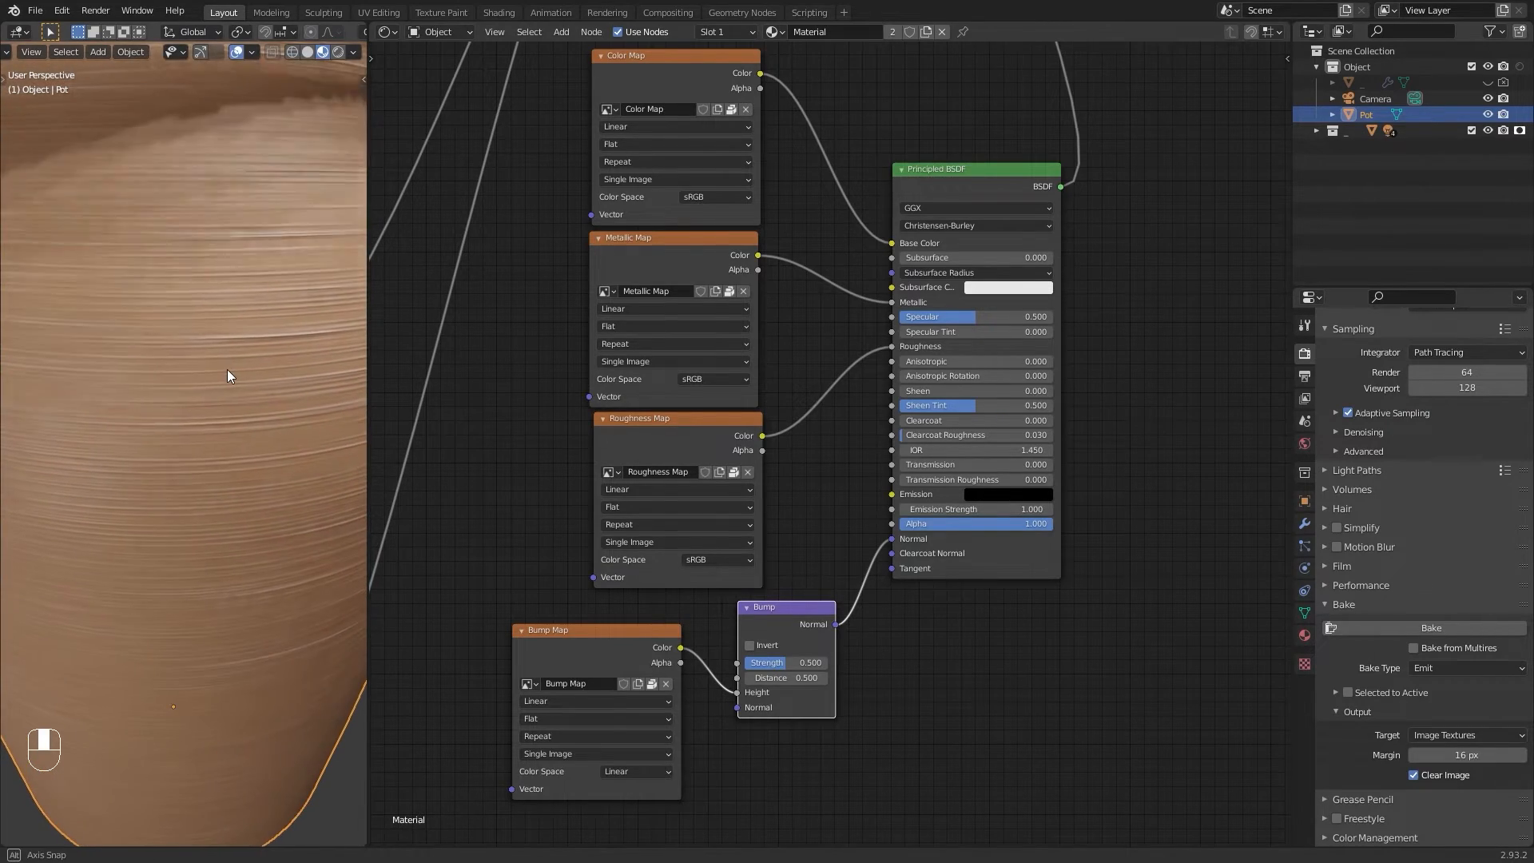
scroll(227, 369, down, 4)
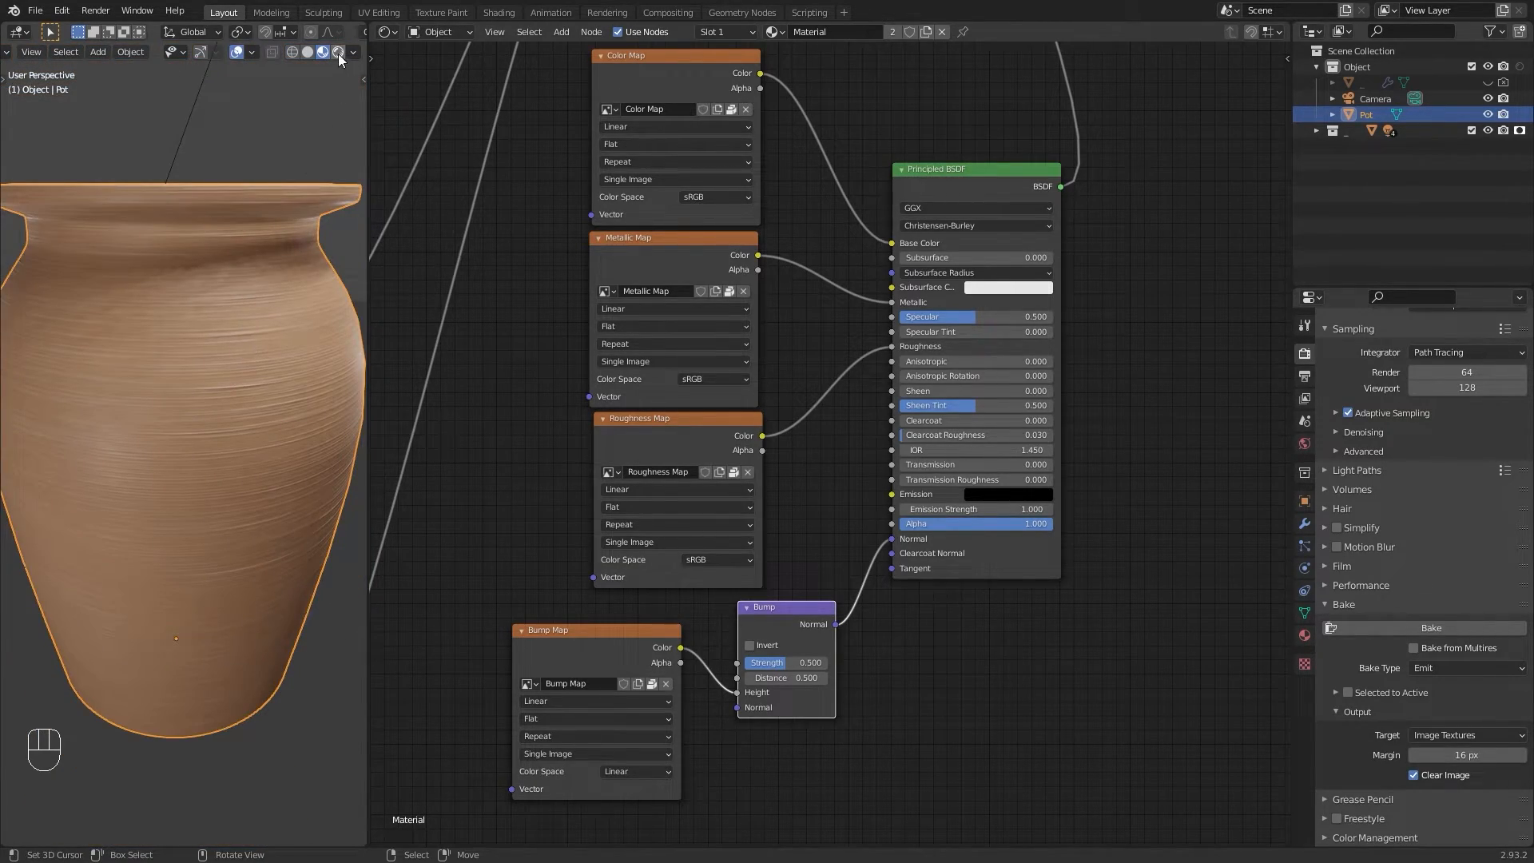
click(338, 52)
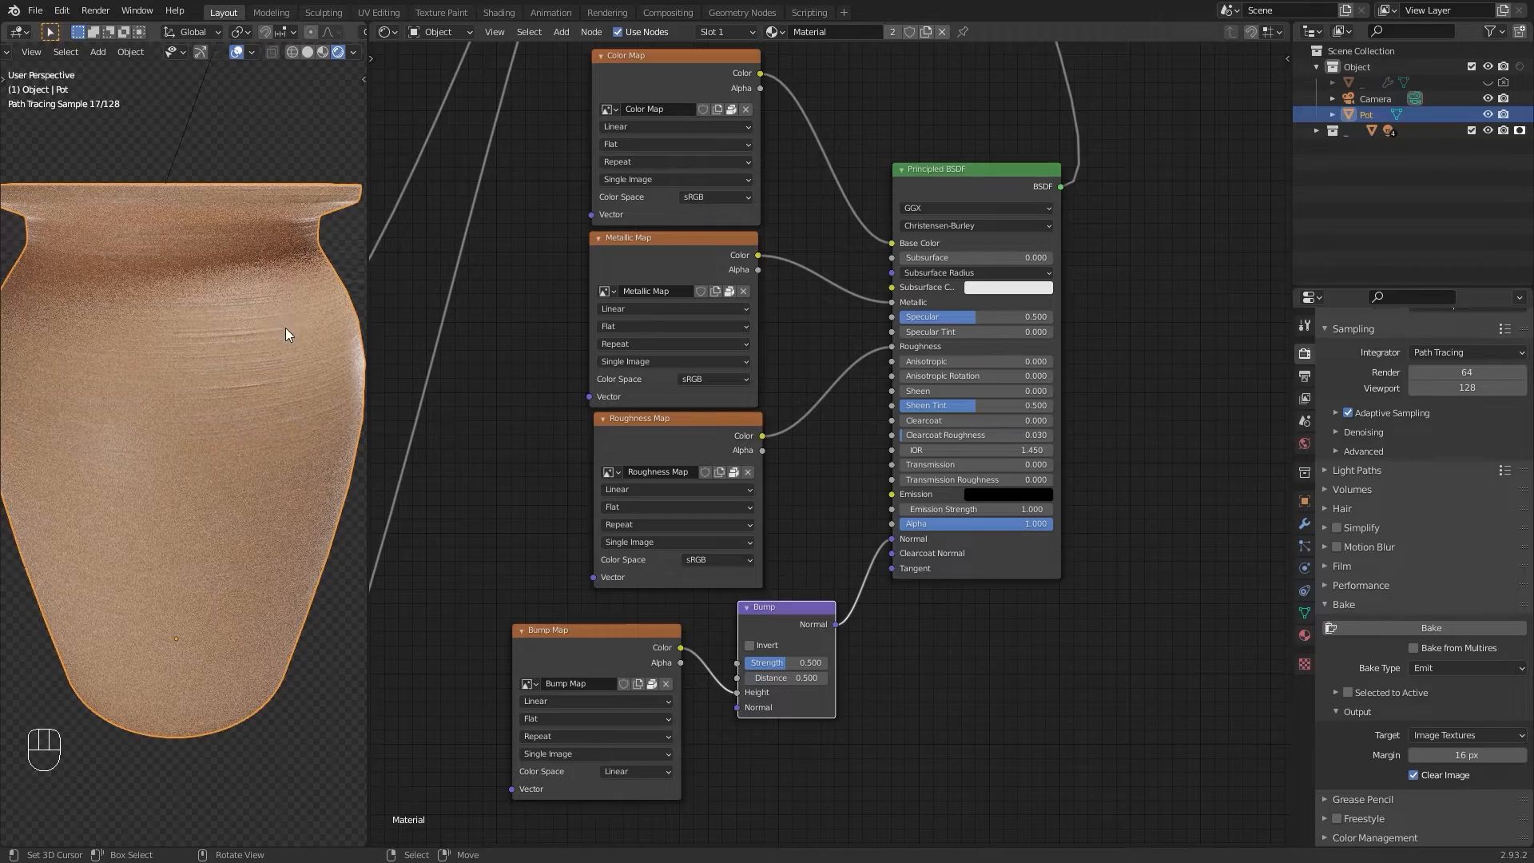
middle_drag(306, 332, 222, 318)
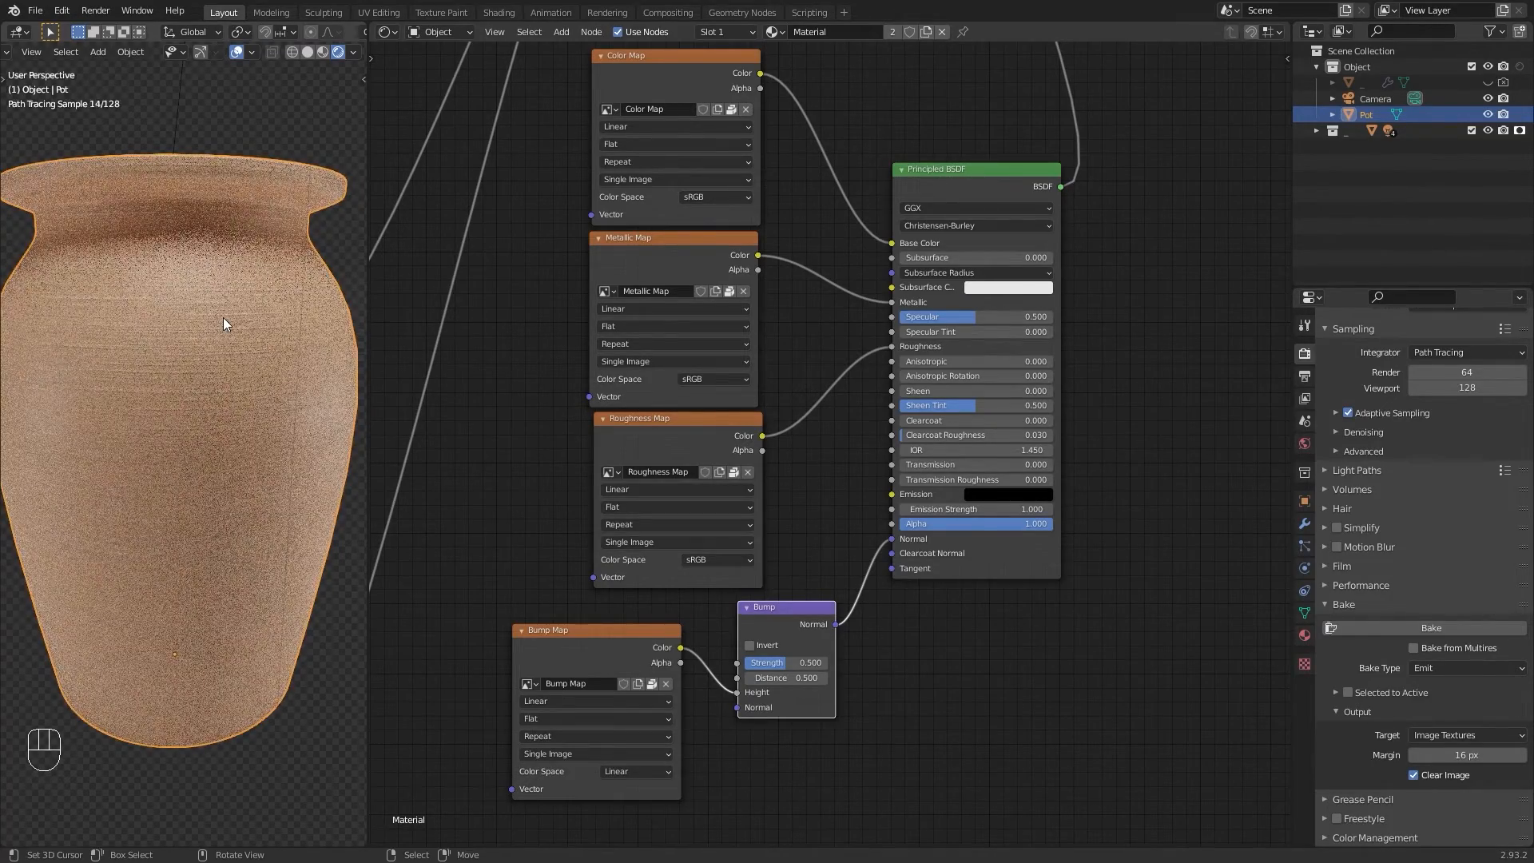
key(KP_0)
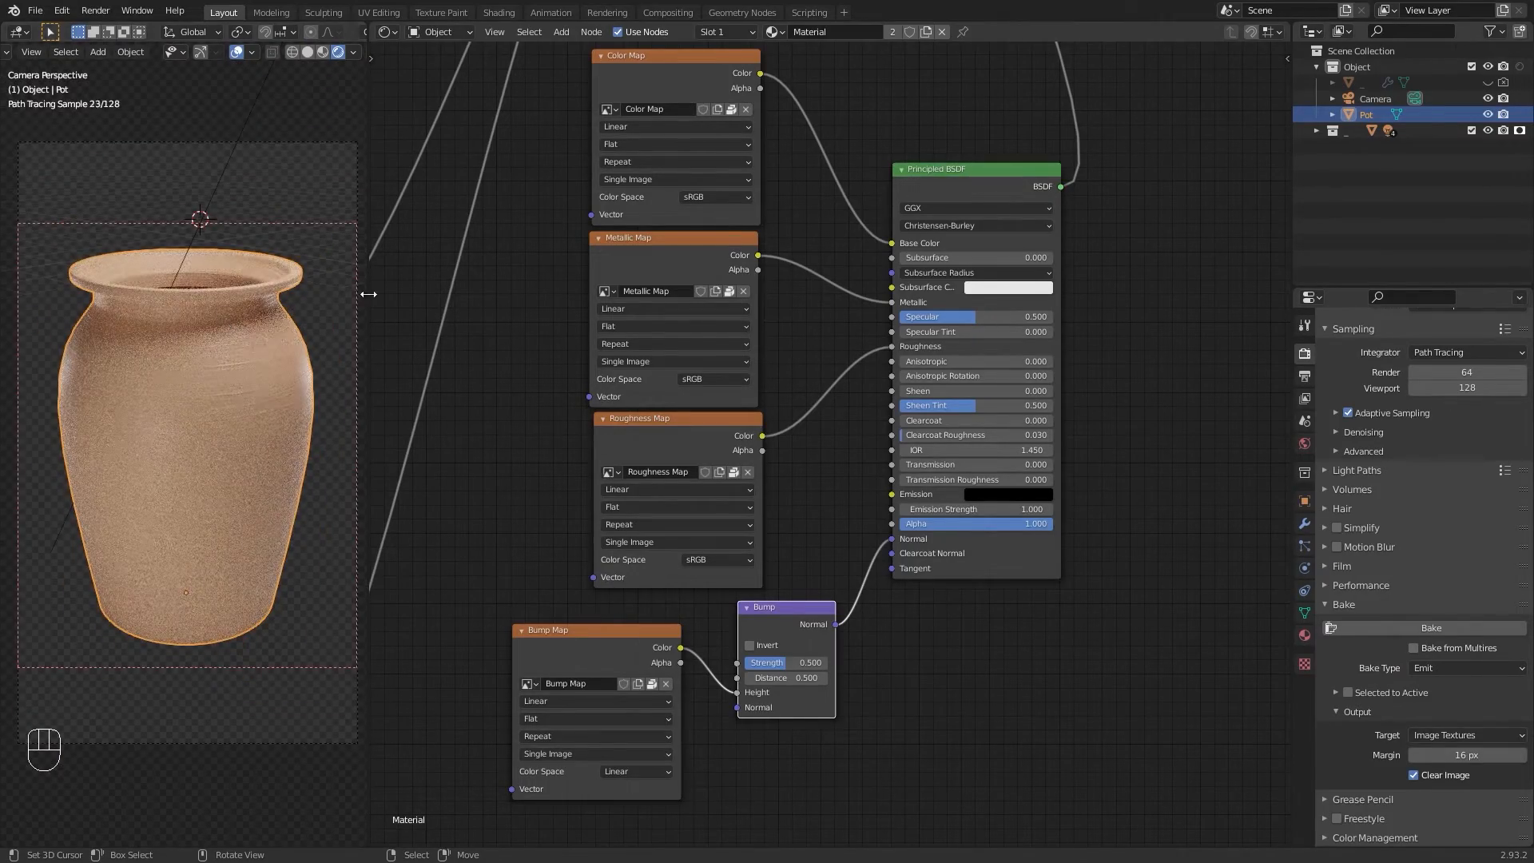
drag(368, 289, 713, 284)
ctrl+middle_drag(520, 385, 529, 276)
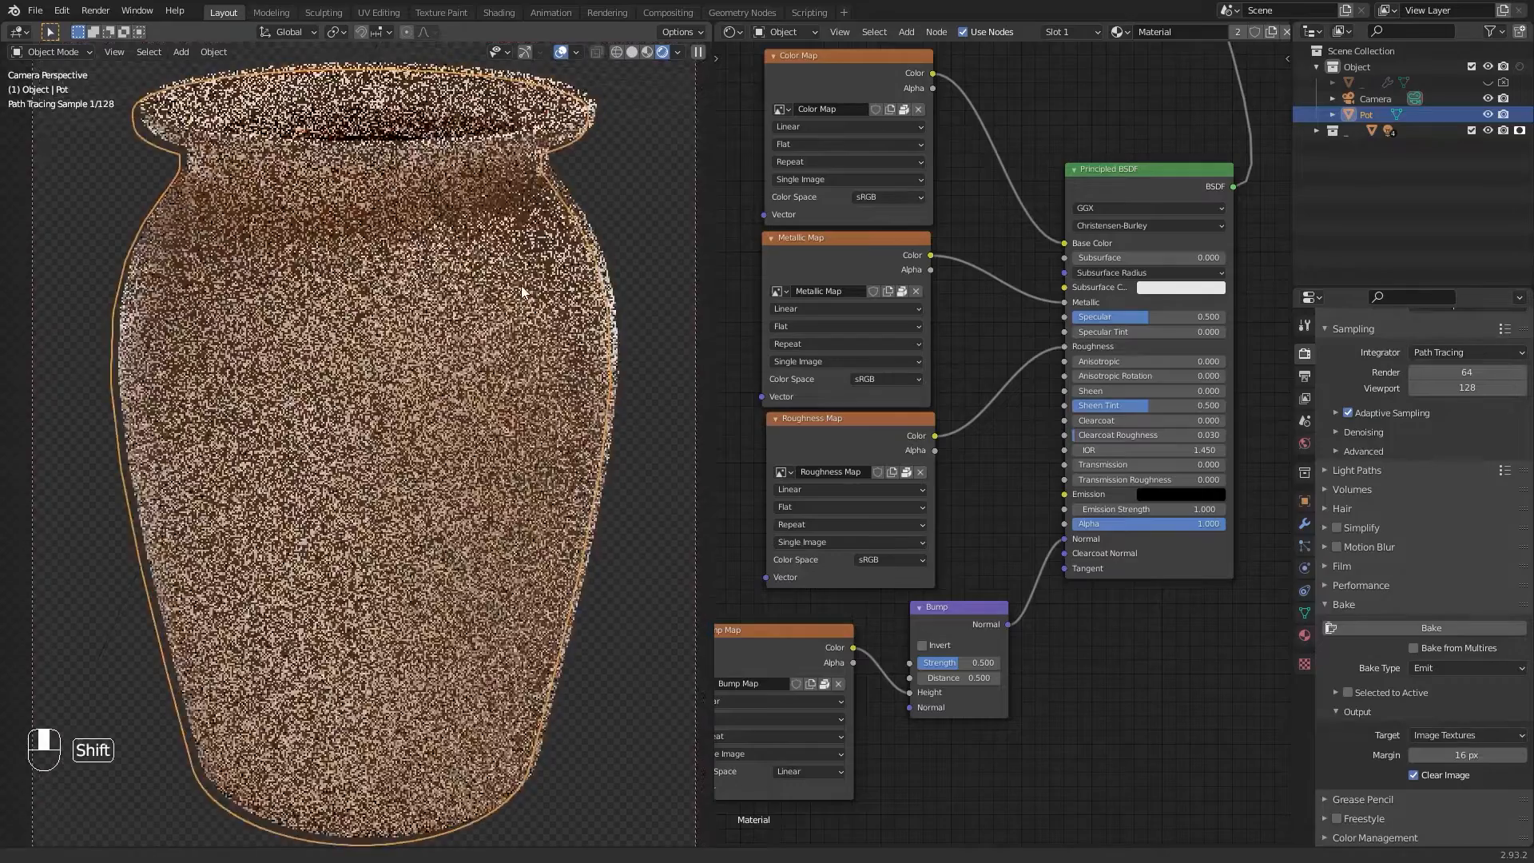
Step: Connect the baked Principled BSDF to the Material Output after comparing it with the procedural shader
scroll(946, 358, down, 3)
middle_drag(941, 361, 934, 464)
middle_drag(900, 315, 955, 427)
middle_drag(948, 351, 948, 435)
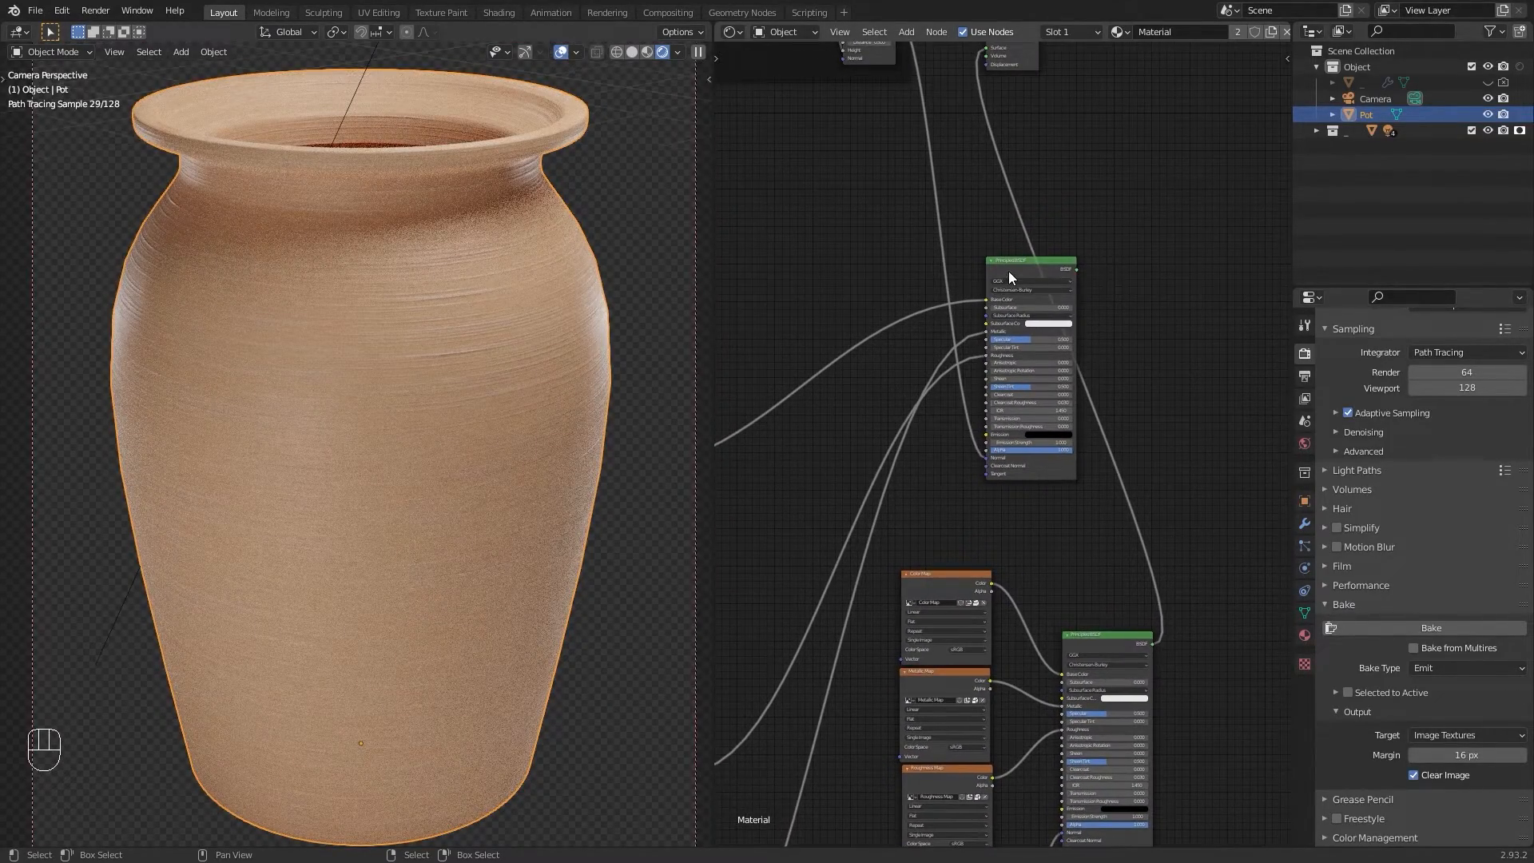
middle_drag(1009, 270, 954, 353)
drag(939, 131, 1176, 532)
middle_drag(1019, 531, 1022, 296)
ctrl+shift+click(965, 137)
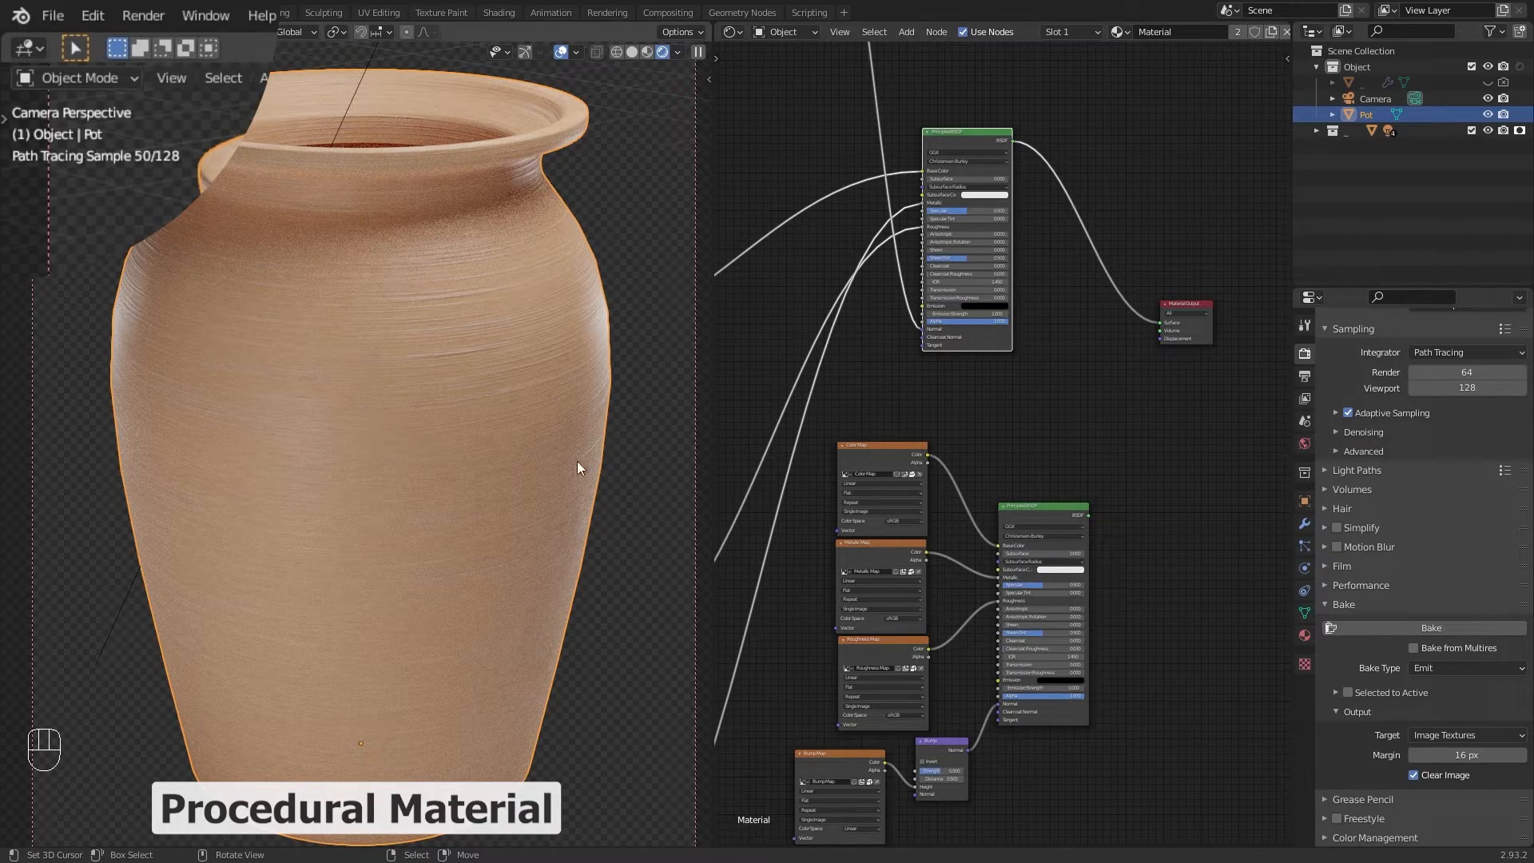
ctrl+shift+click(1040, 515)
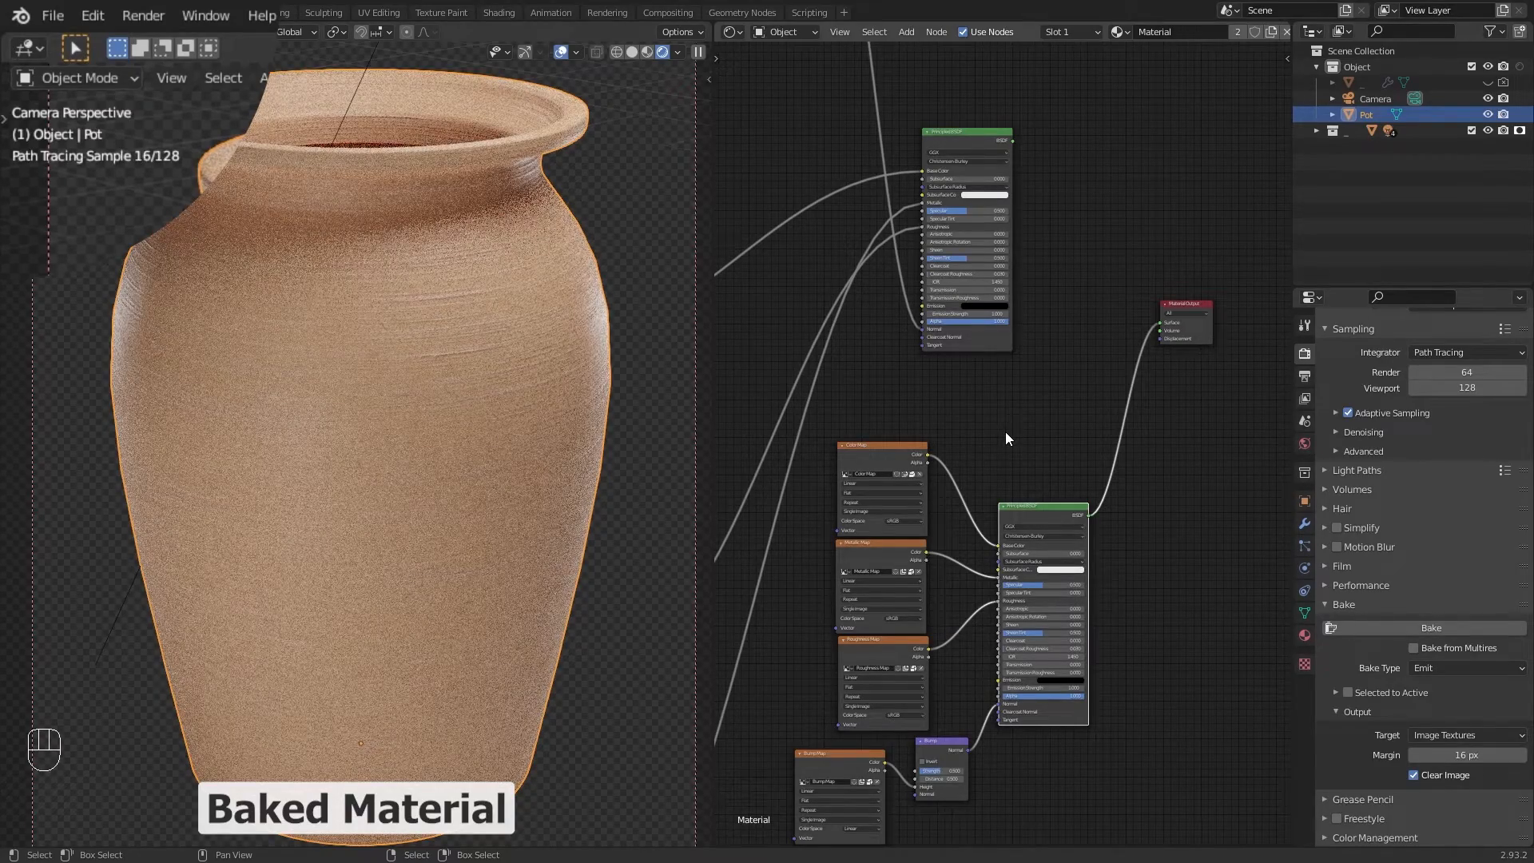
Step: Set the render samples to 500
key(z)
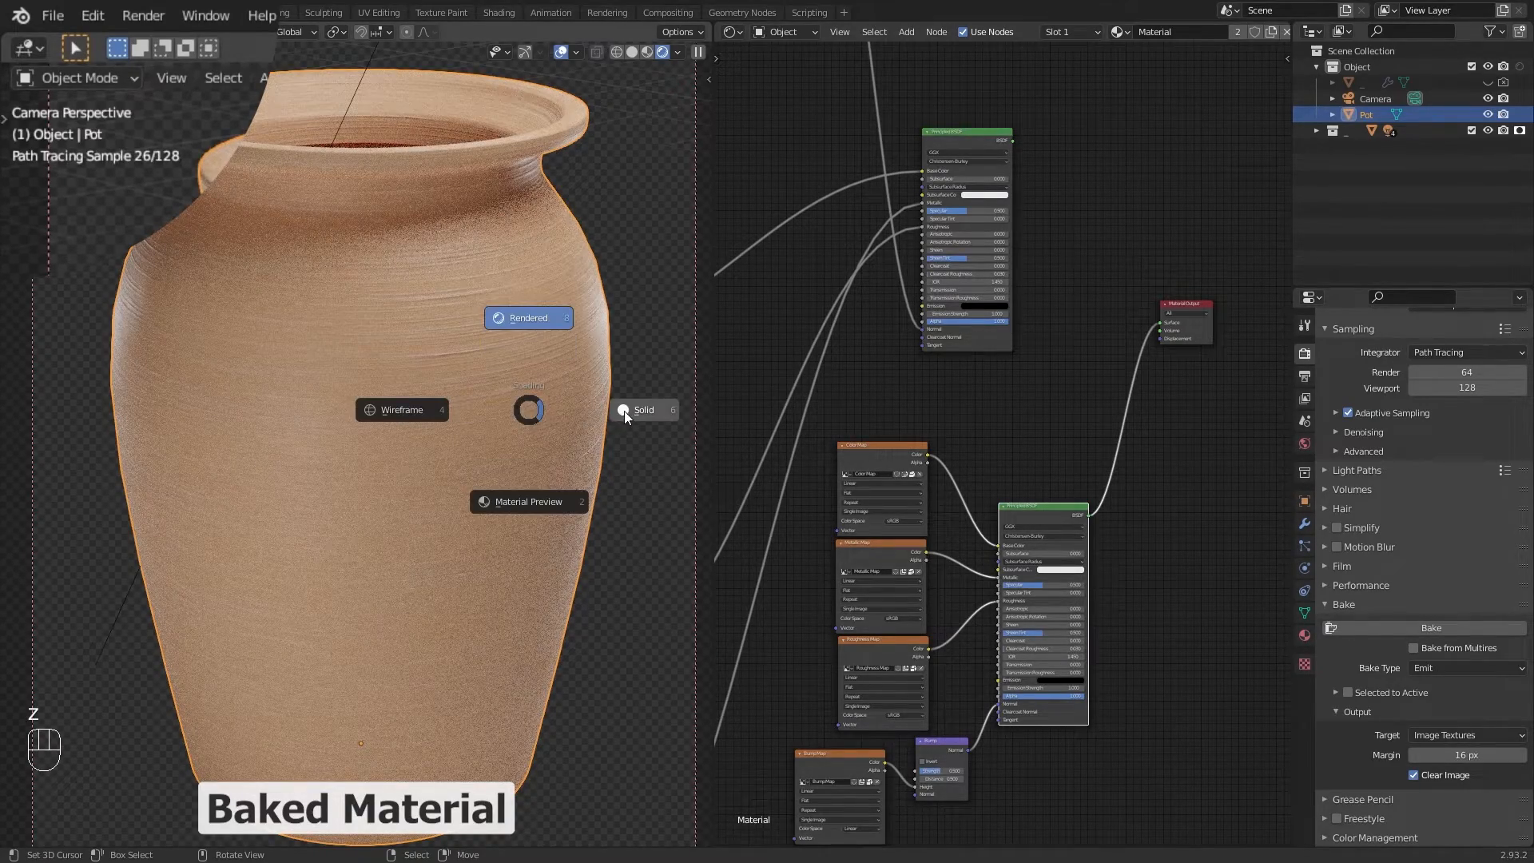
click(625, 411)
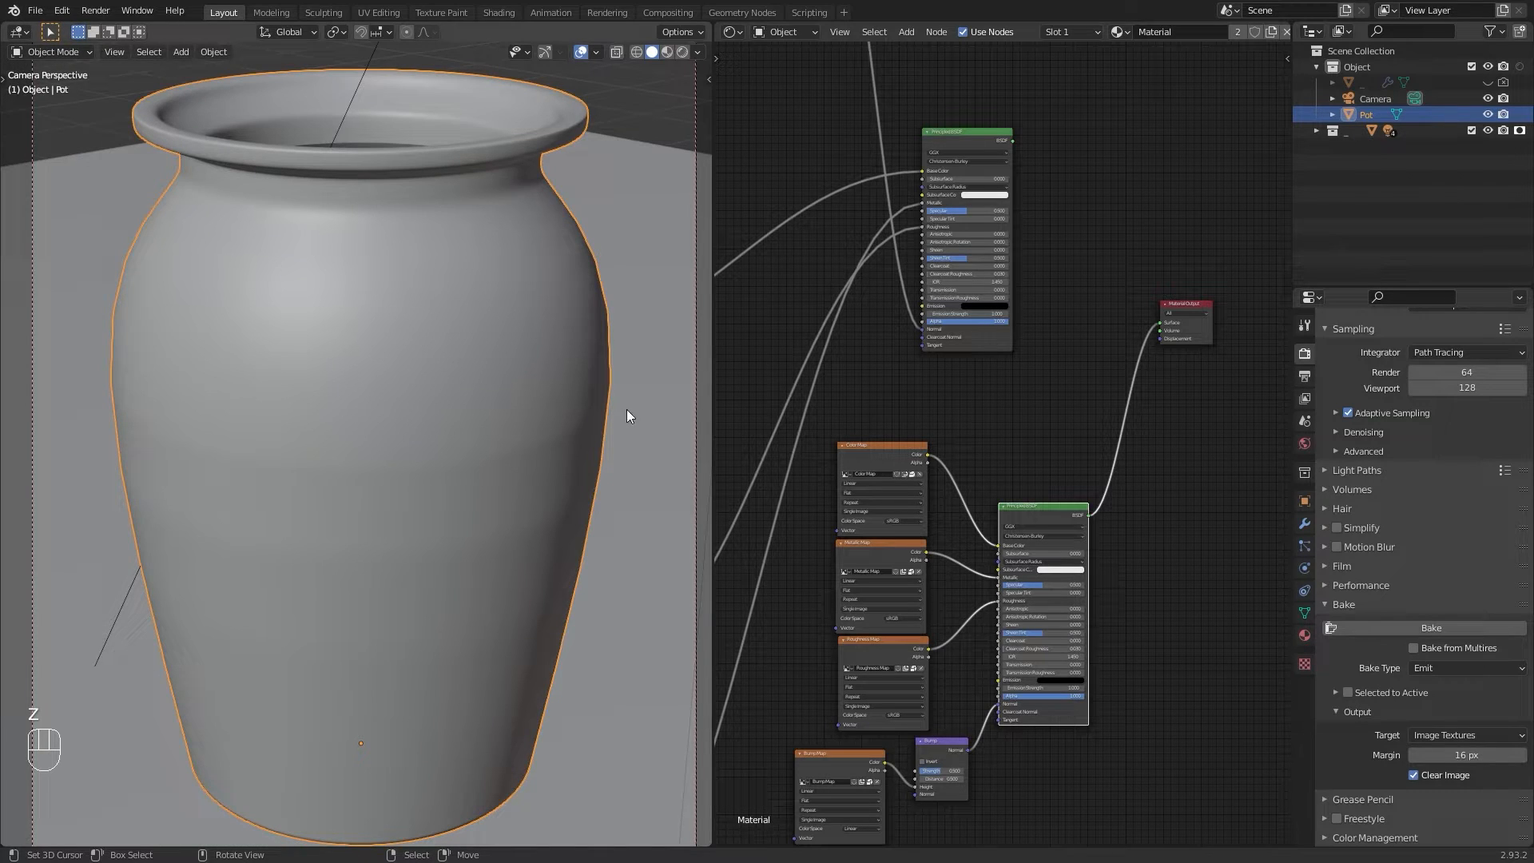
ctrl+shift+click(965, 132)
middle_drag(816, 200, 799, 218)
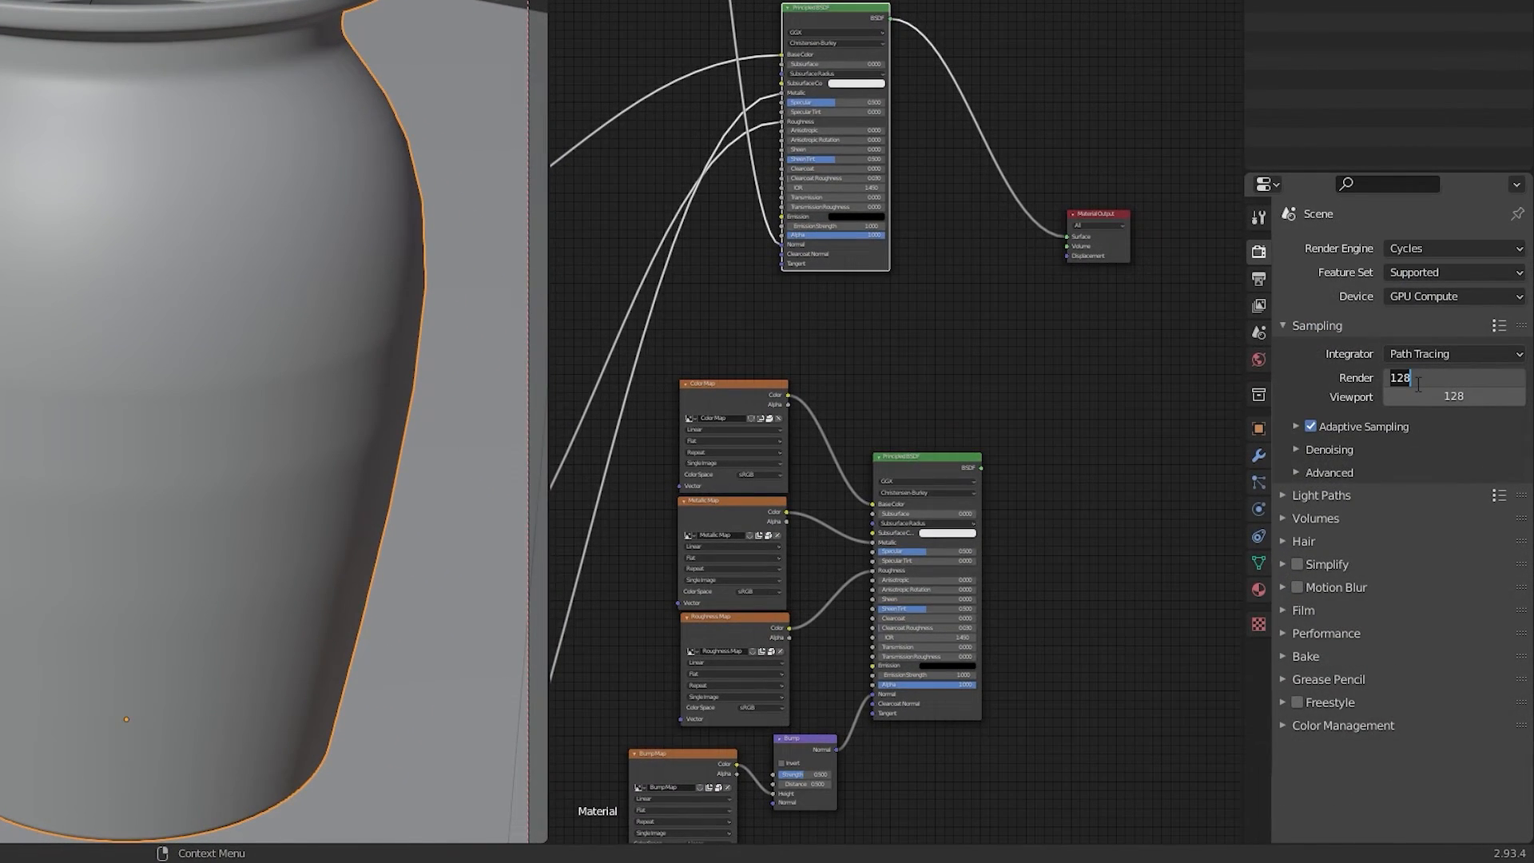
text(500)
key(Return)
Step: Set the render tile size X to 512 px in the Performance settings
click(1298, 449)
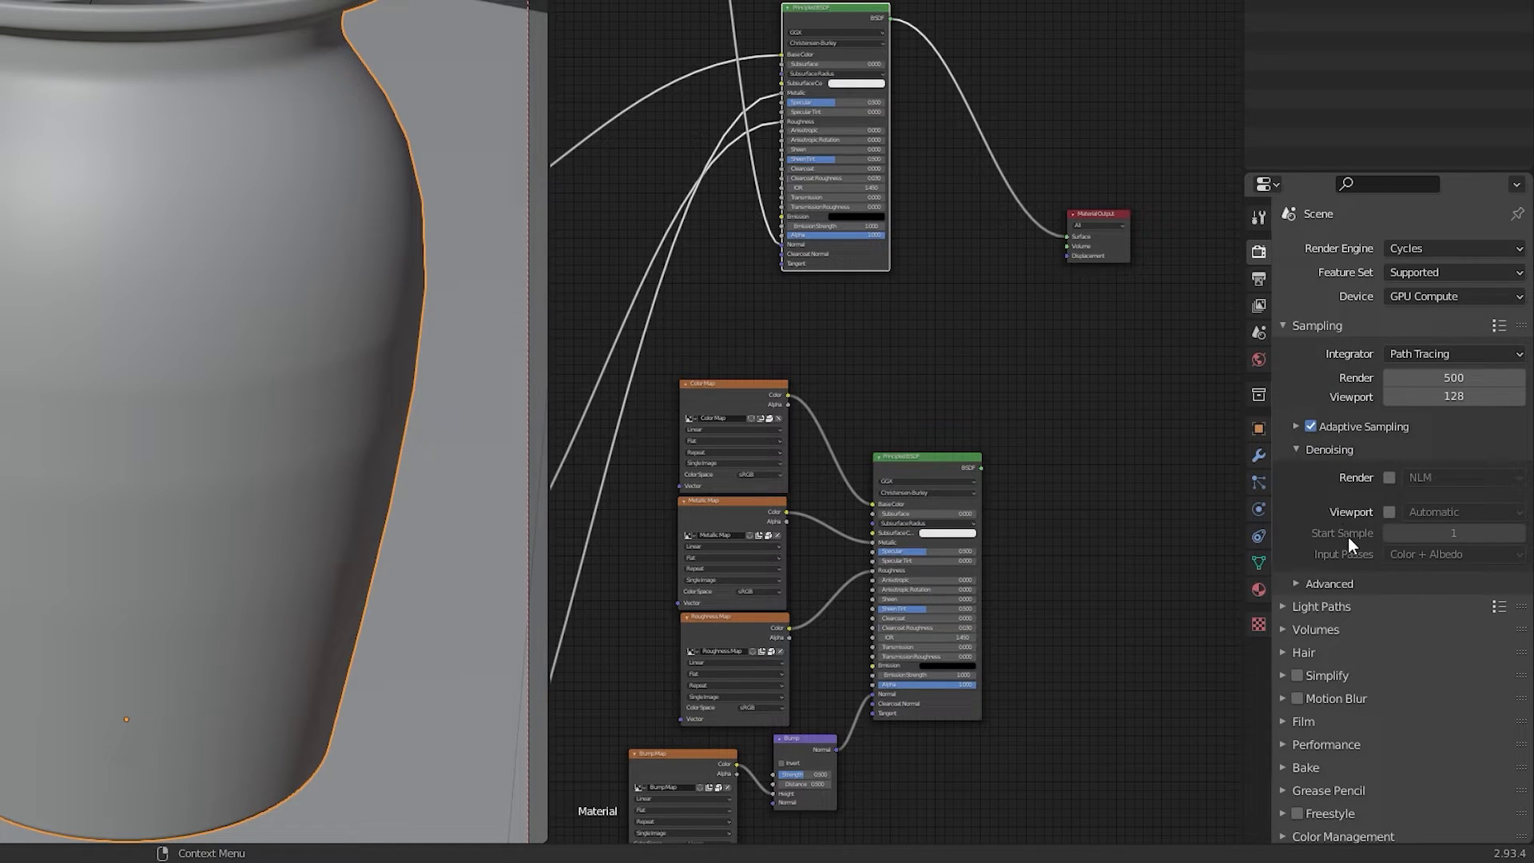
click(1299, 450)
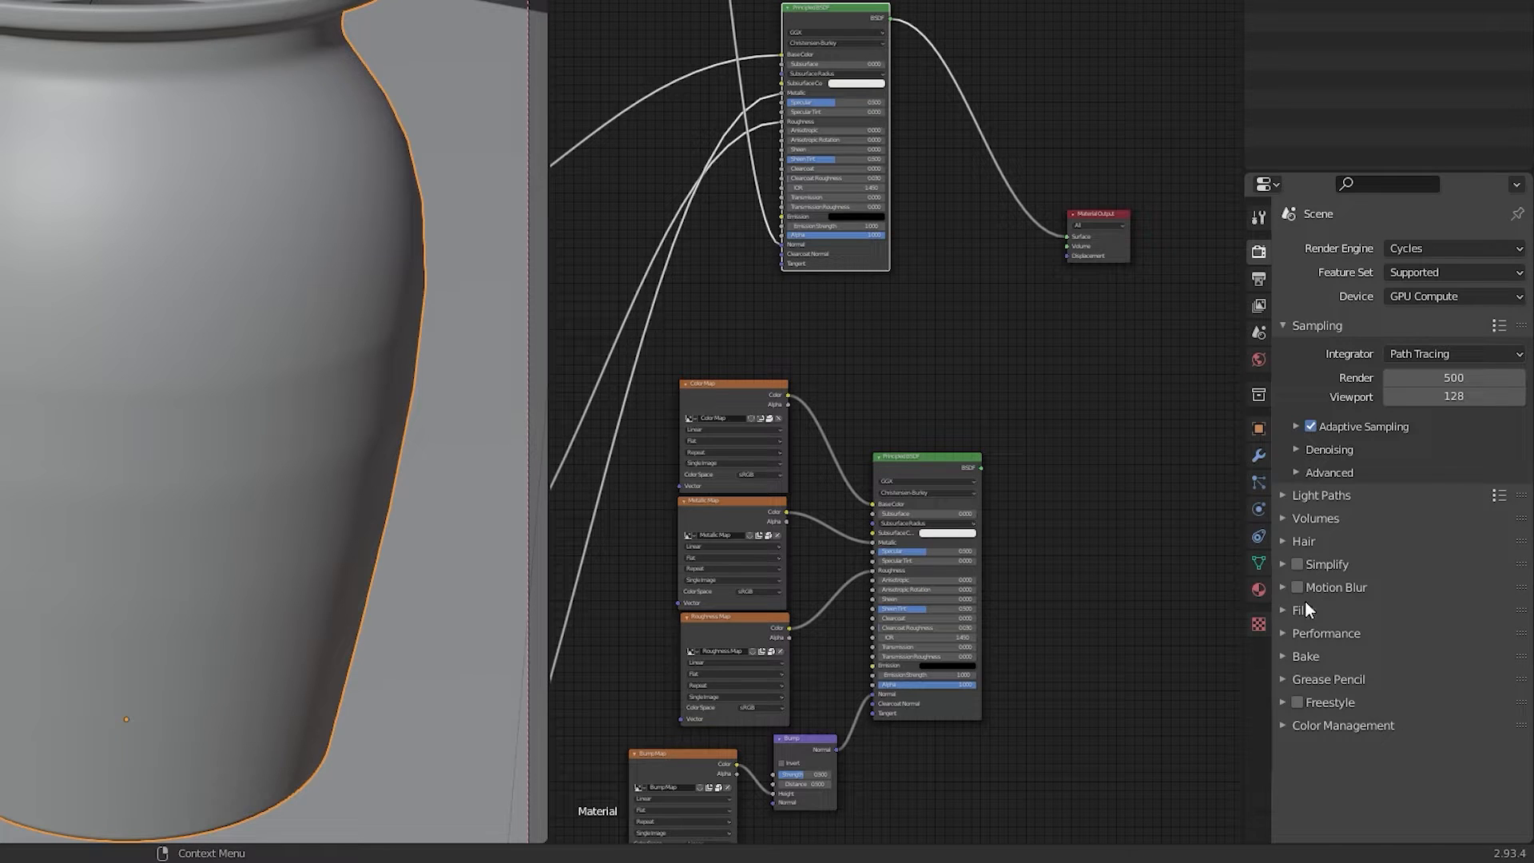
click(1286, 633)
scroll(1286, 634, down, 2)
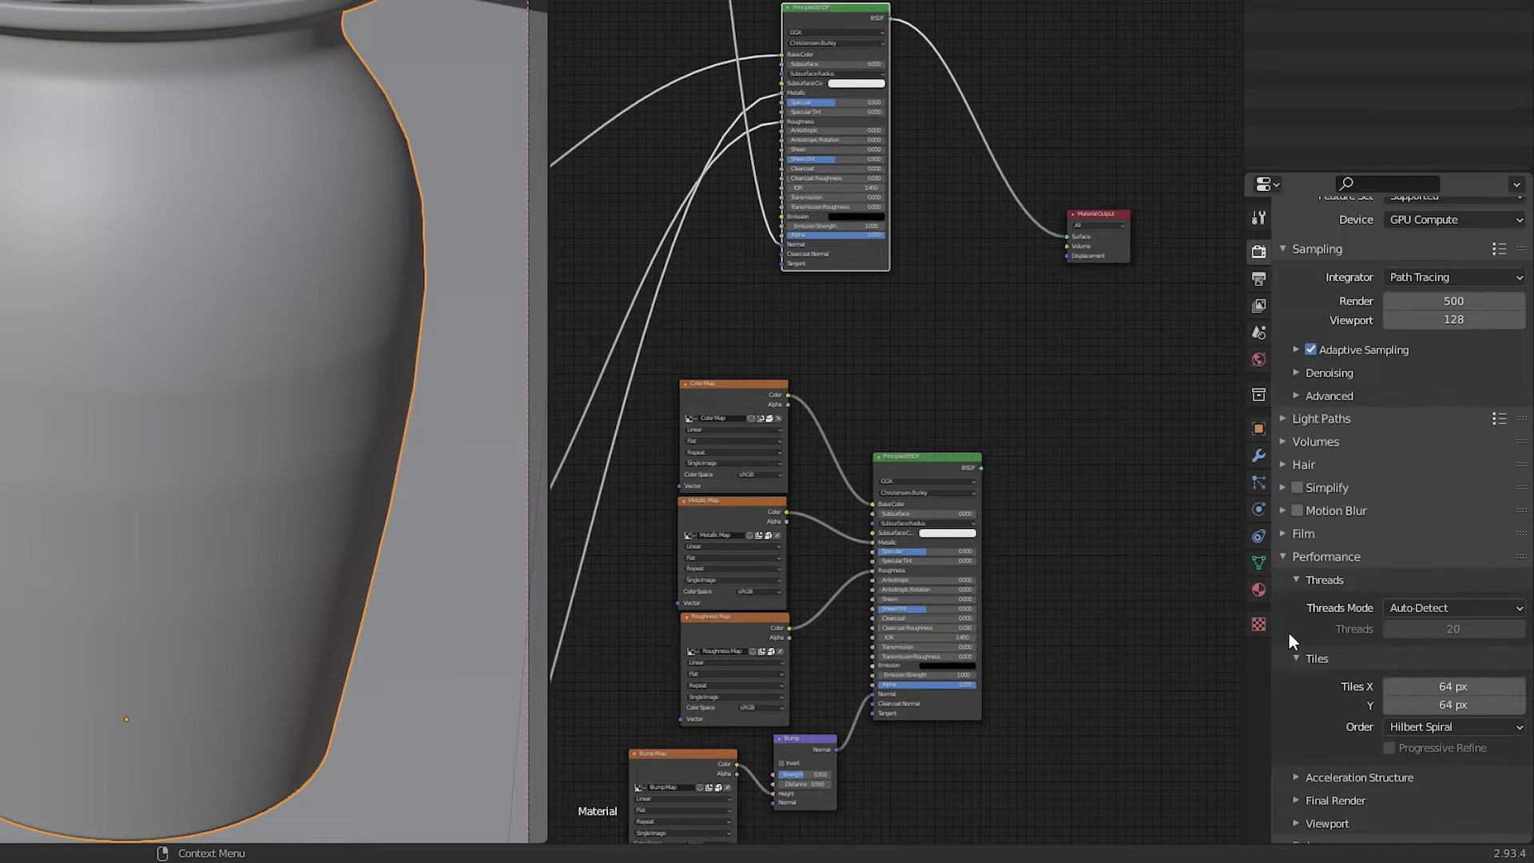
click(1441, 683)
text(128)
key(BackSpace)
key(BackSpace)
key(BackSpace)
text(256)
key(BackSpace)
key(BackSpace)
key(BackSpace)
text(512)
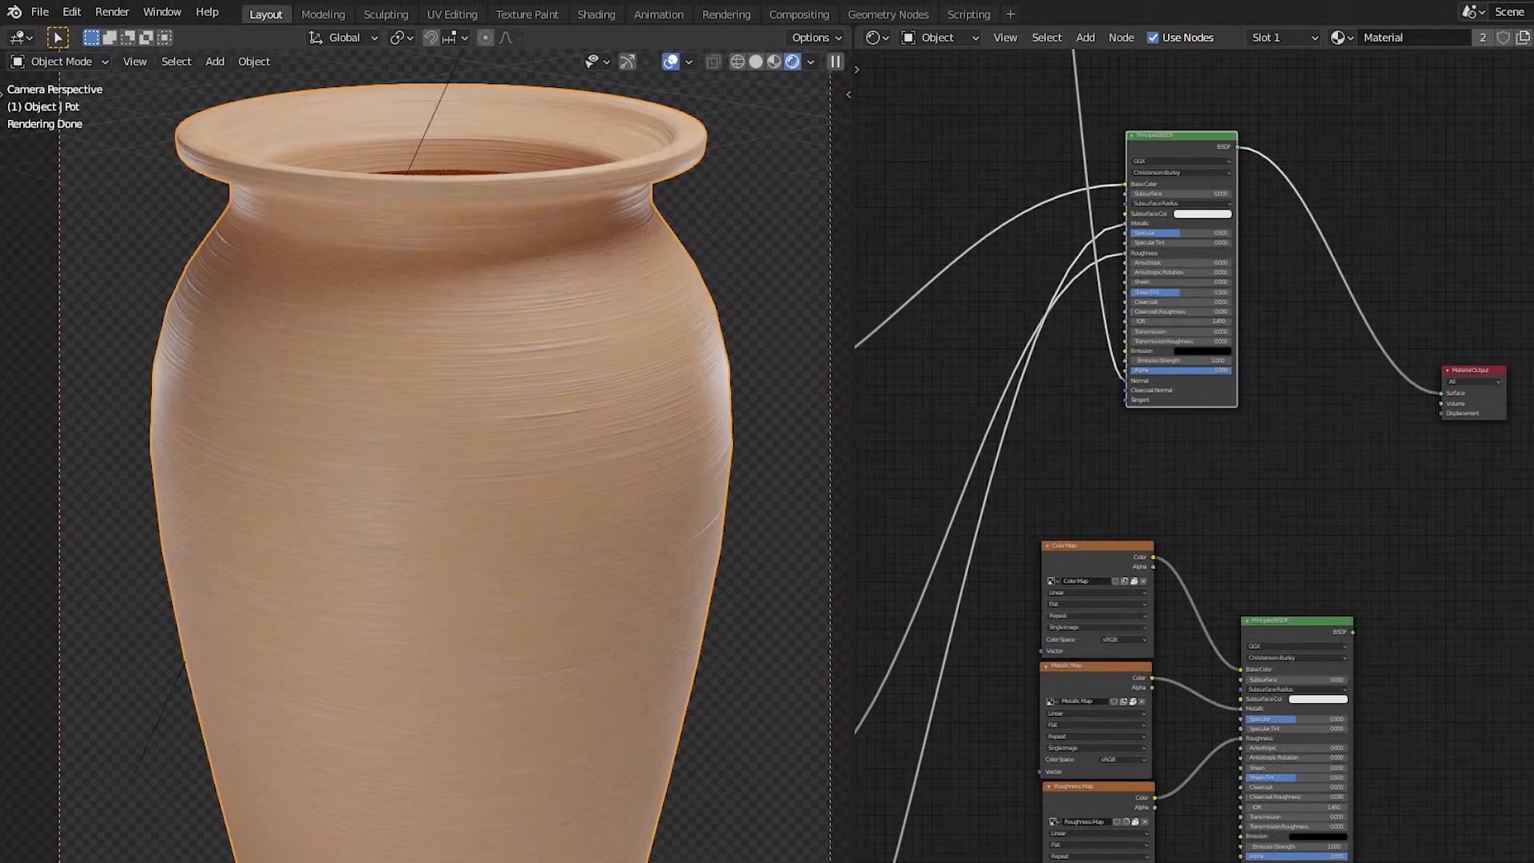
Step: Review the Cycles render devices in the System preferences, reselecting CUDA before closing the preferences window
click(76, 13)
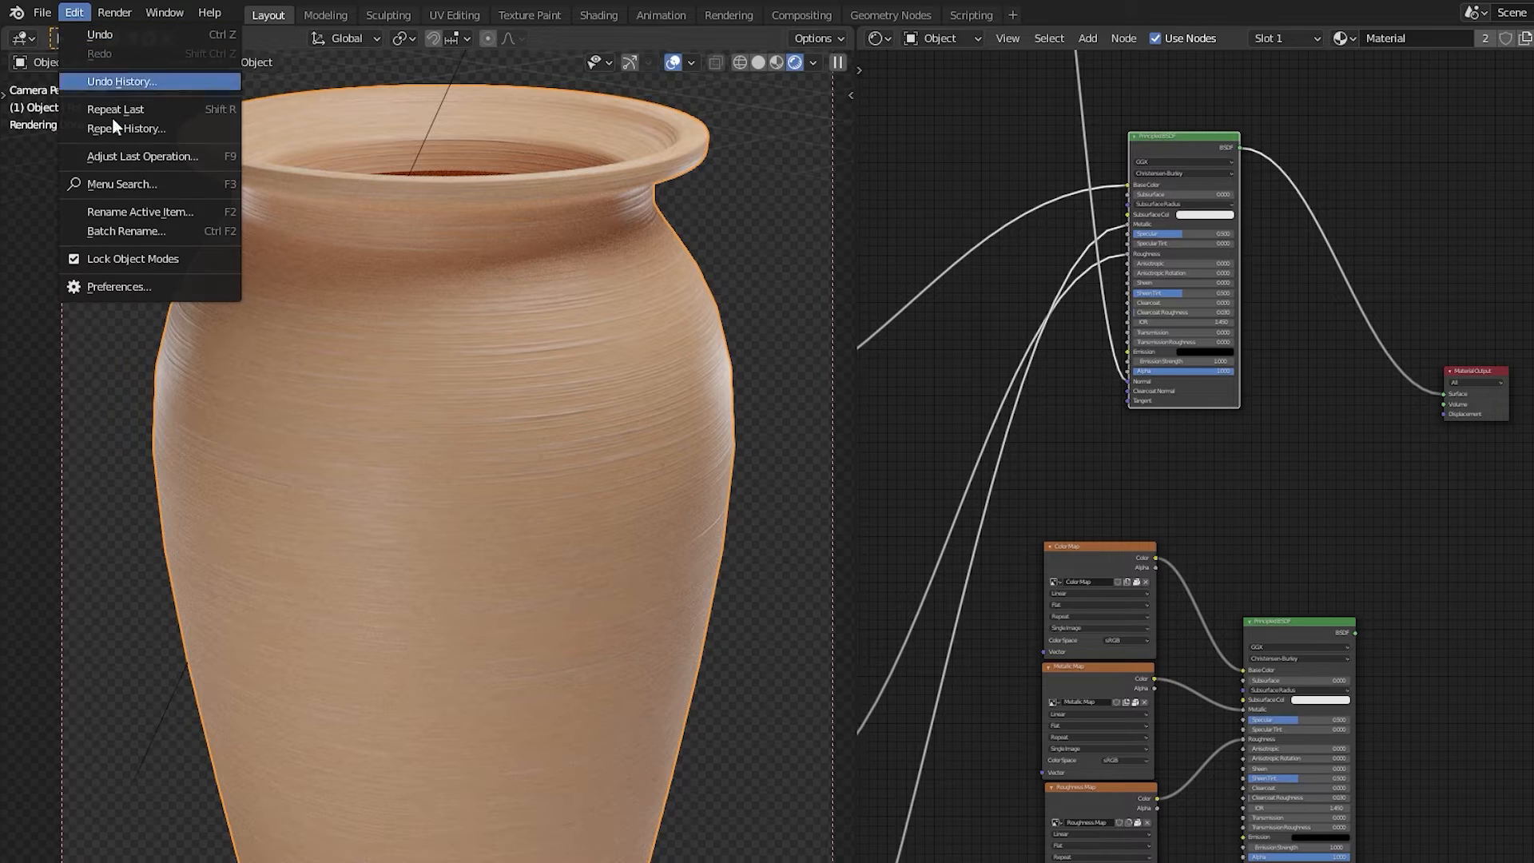
click(127, 286)
click(112, 325)
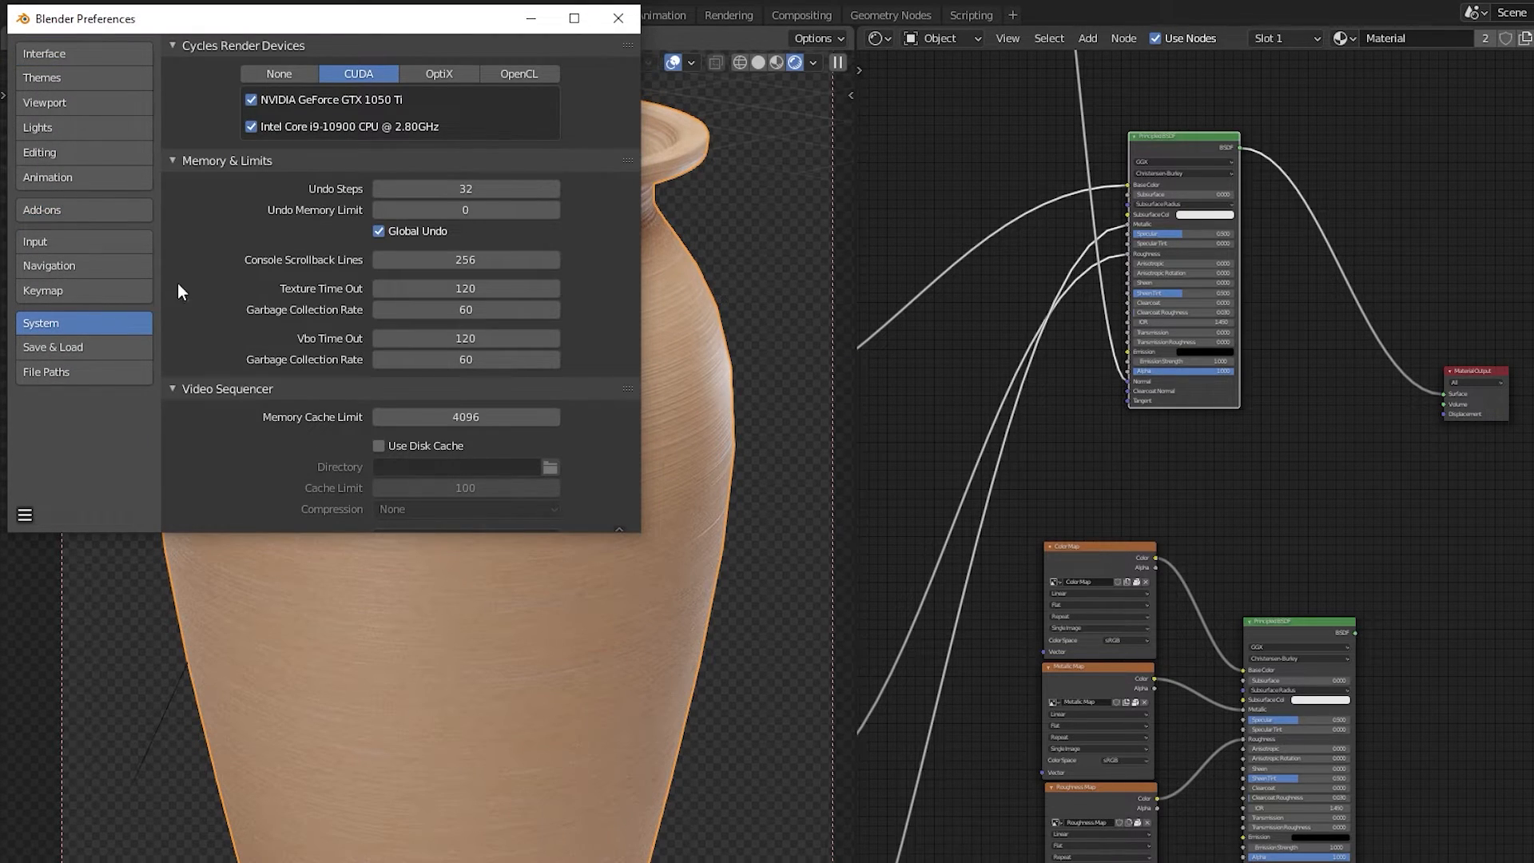
click(275, 76)
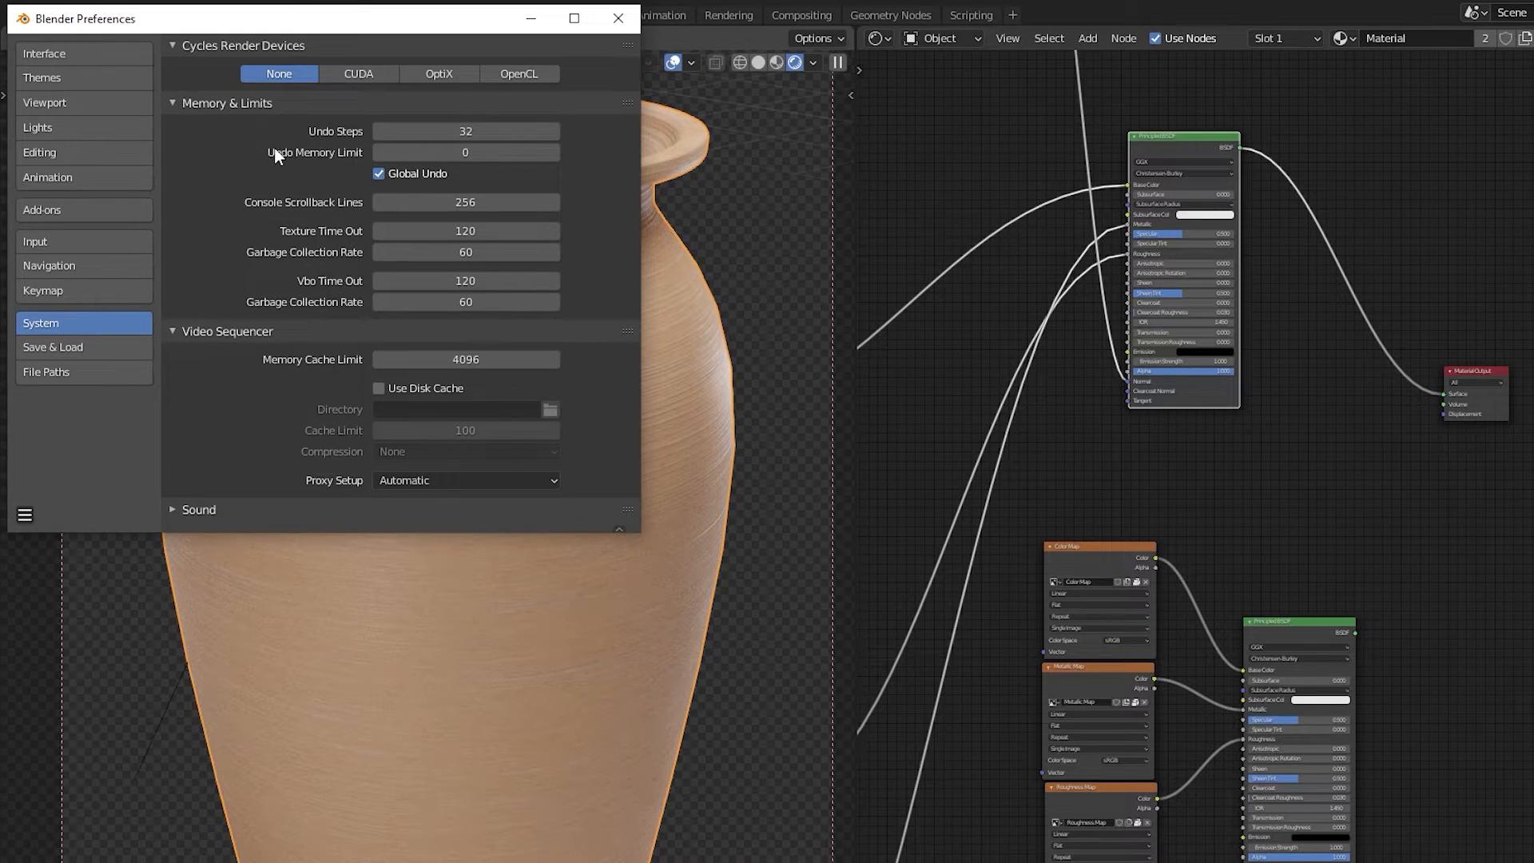
click(343, 77)
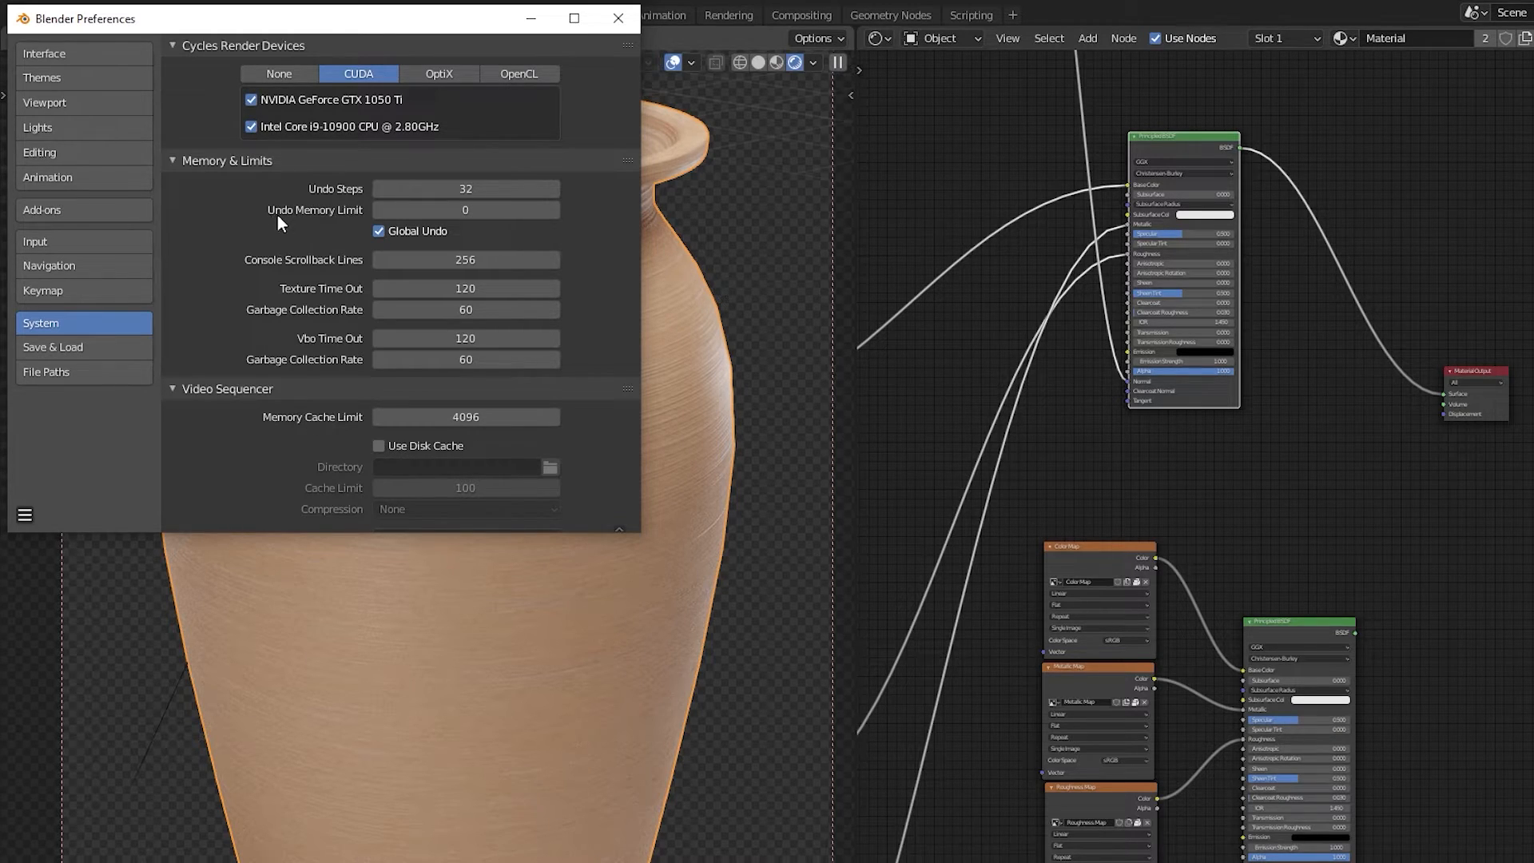
click(606, 26)
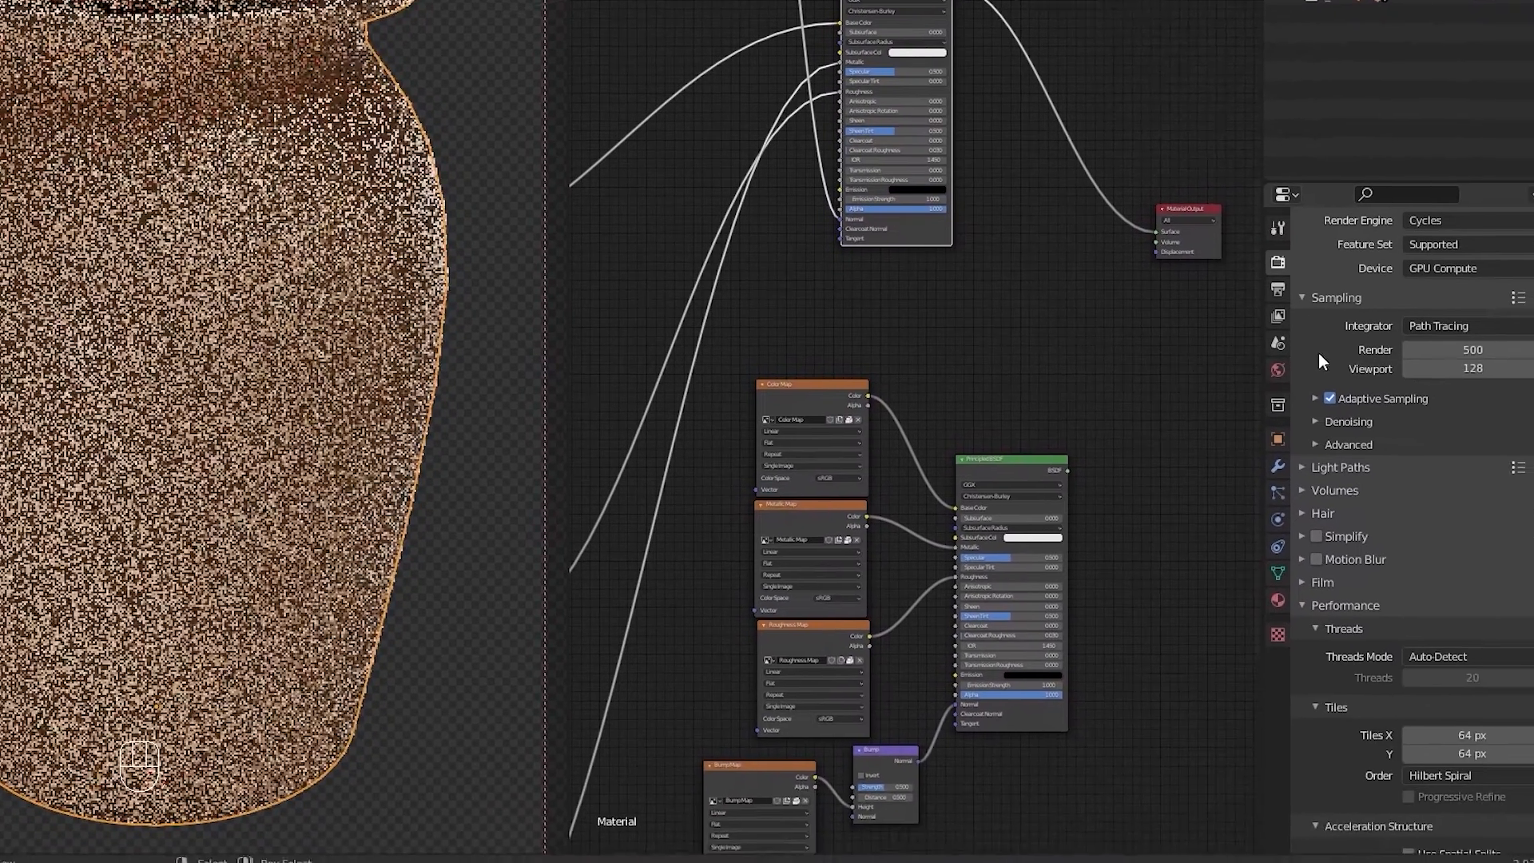
Step: Set the render device to GPU Compute
middle_drag(1310, 338, 1313, 385)
click(1420, 300)
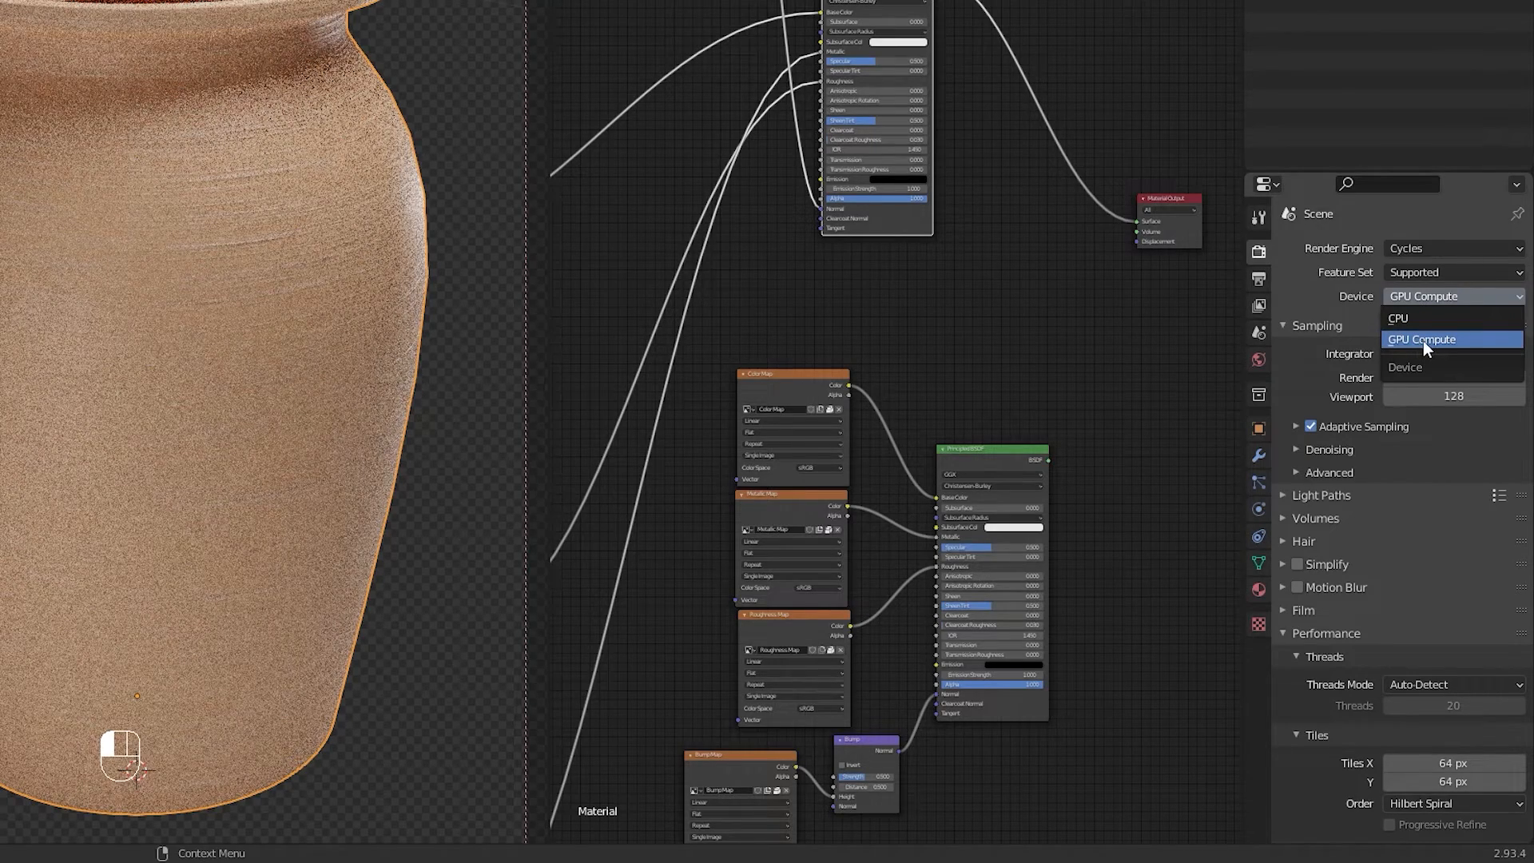
click(1498, 342)
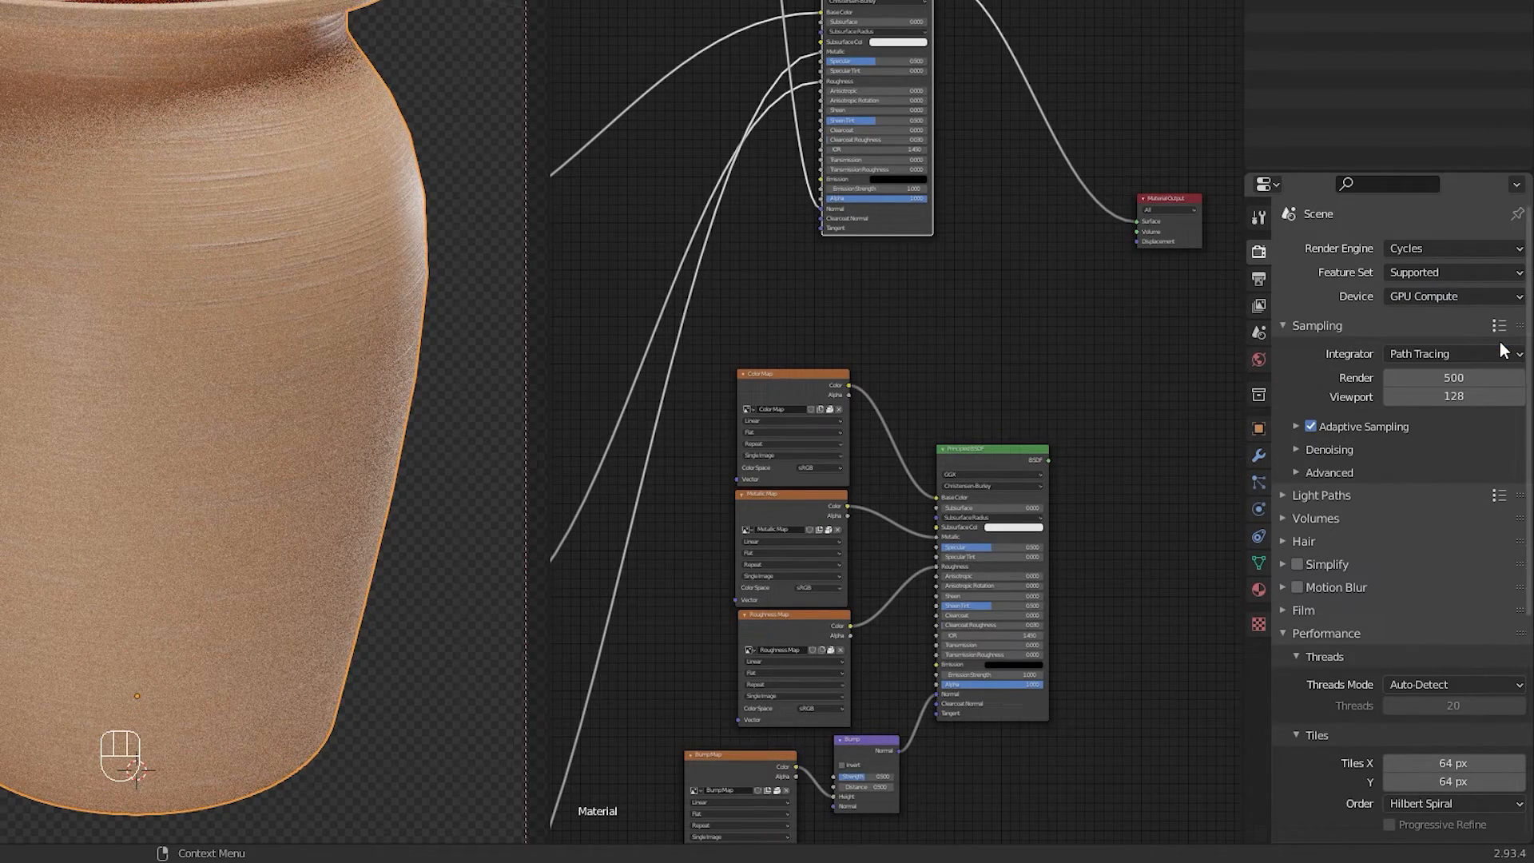
Step: Set both tile sizes X and Y to 32 px in the Performance settings
scroll(1361, 417, down, 3)
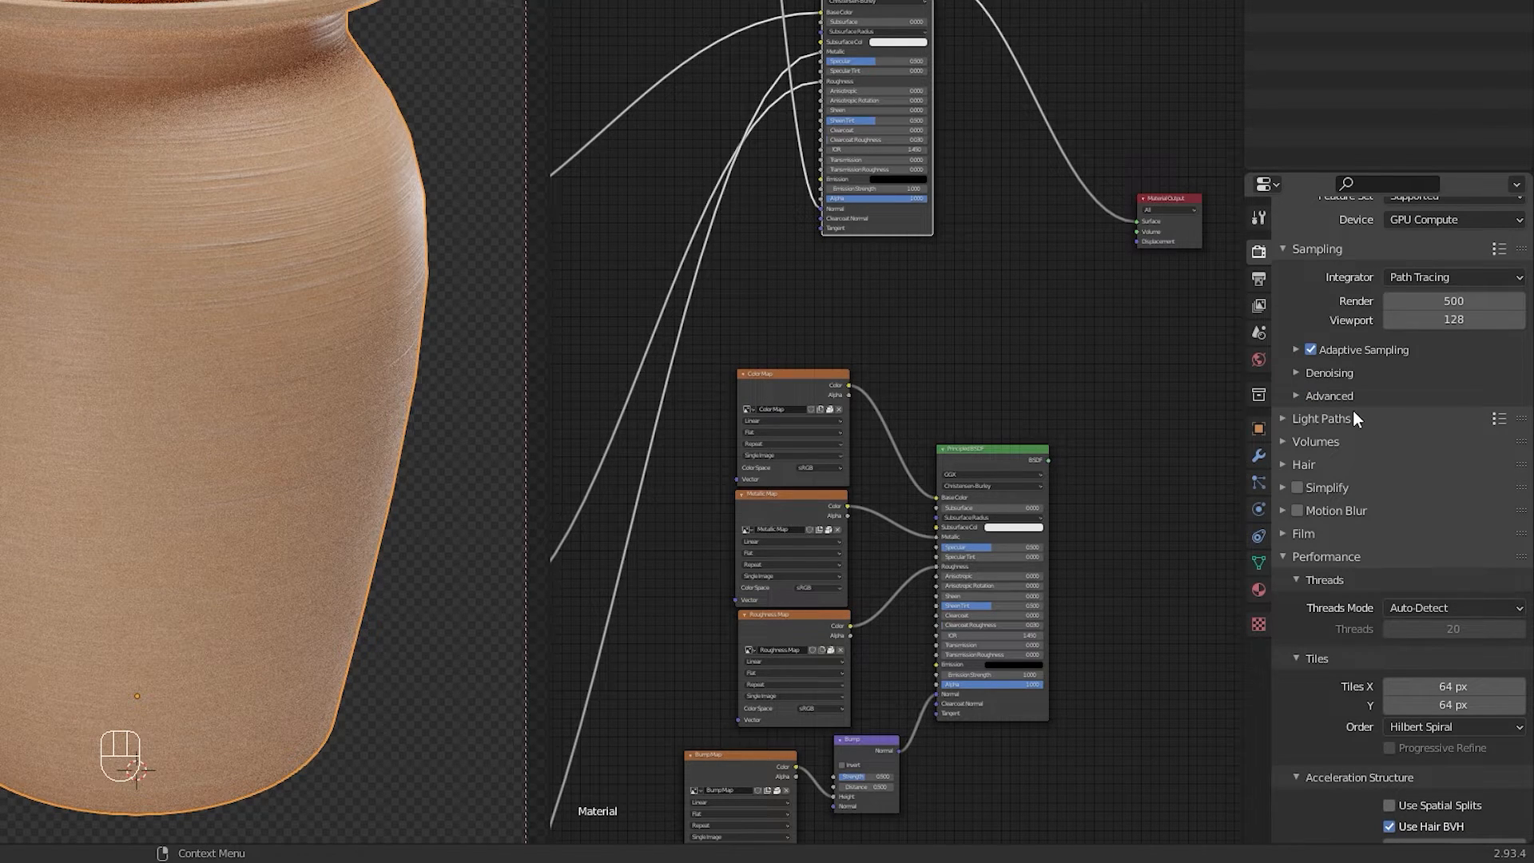
scroll(1353, 410, down, 9)
click(1424, 457)
drag(1431, 458, 1431, 474)
text(32)
key(Return)
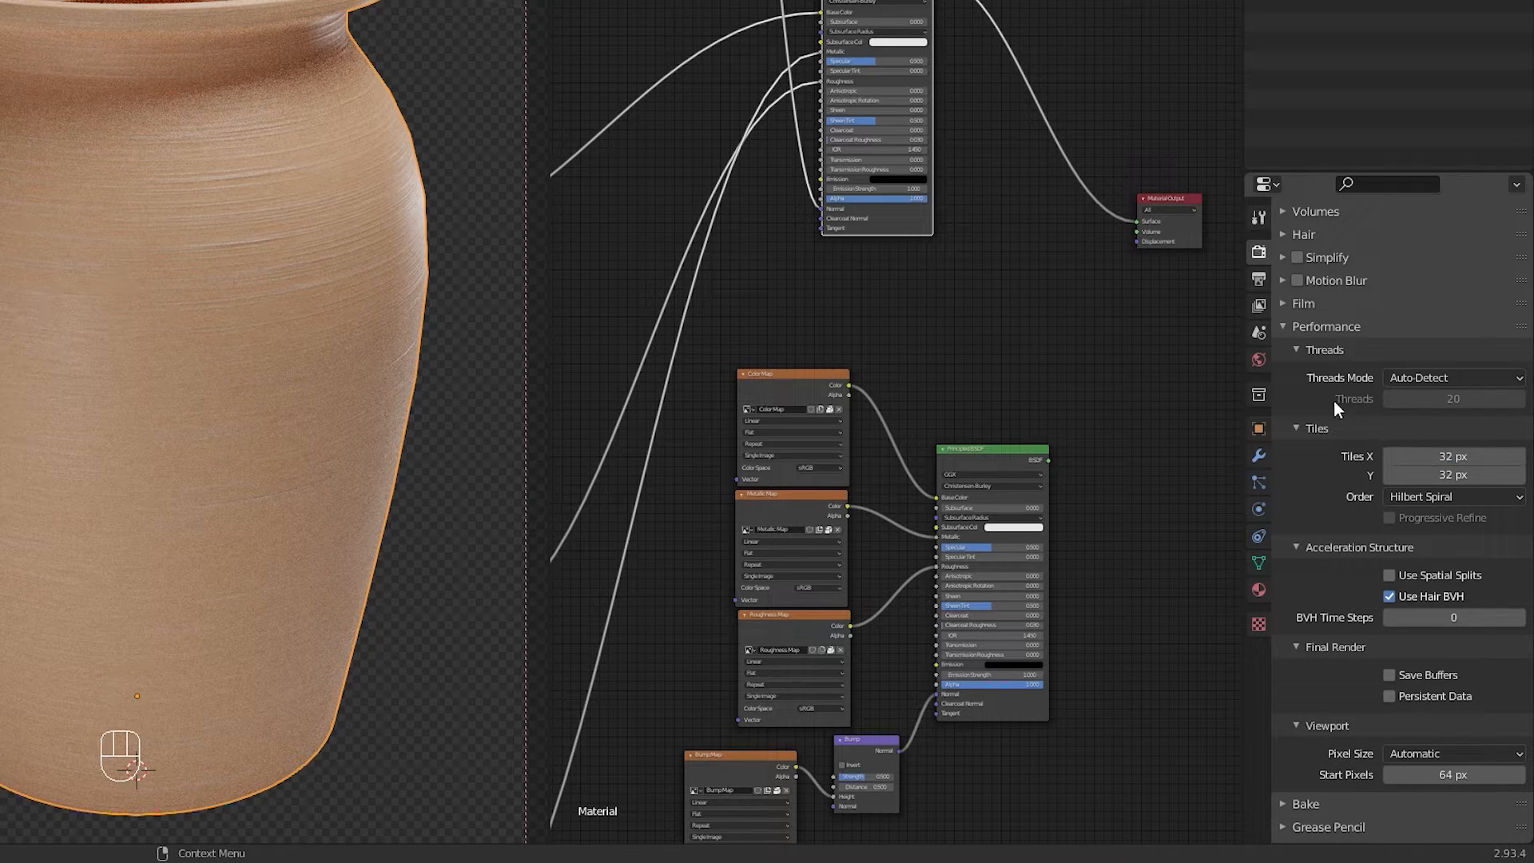
click(1287, 330)
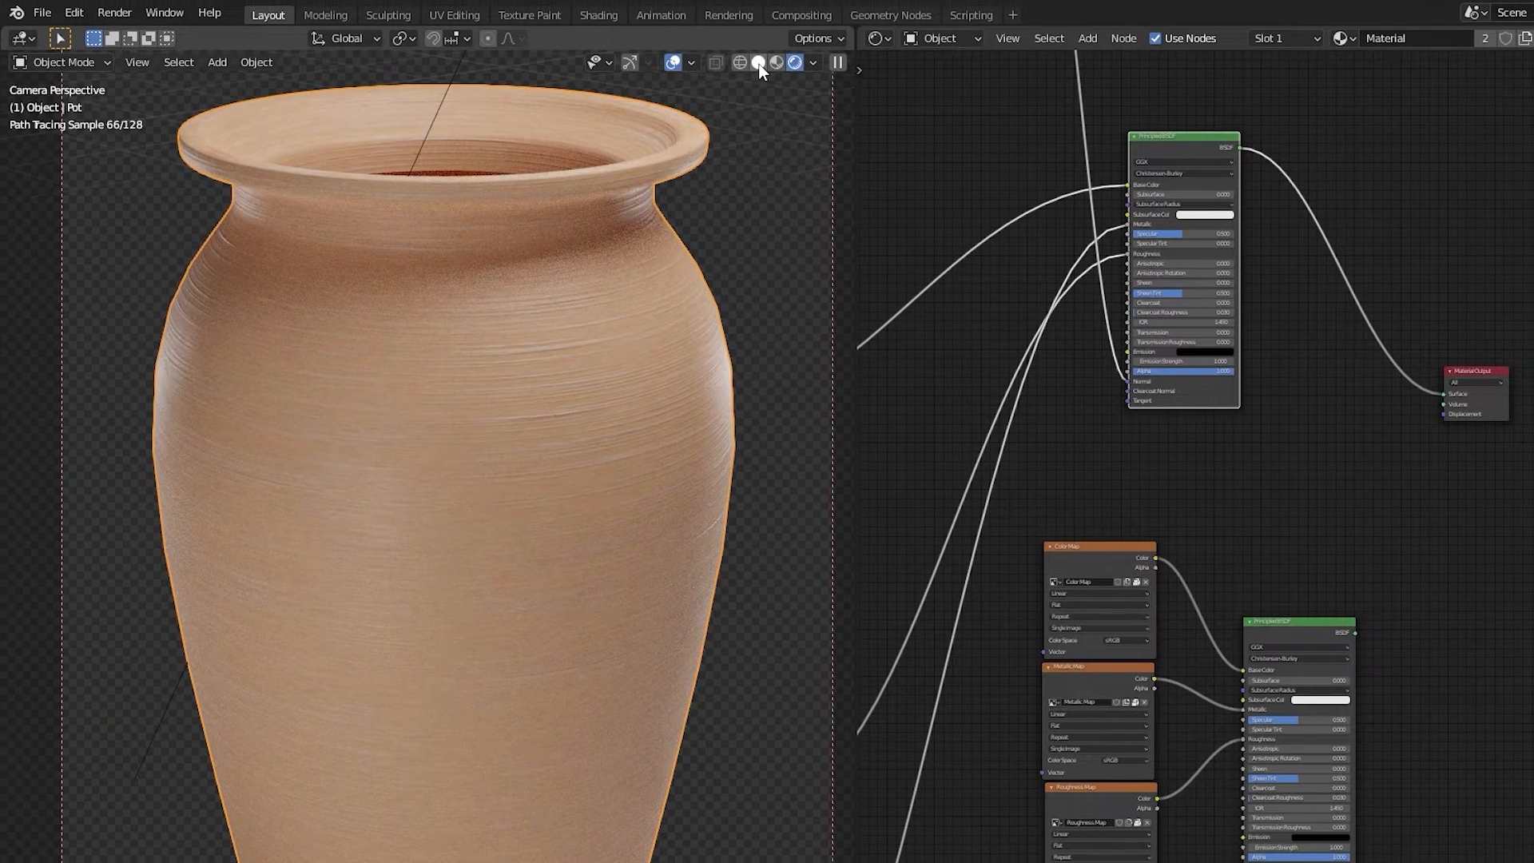
Step: Switch the viewport to solid shading and render the image of the procedural material
click(758, 63)
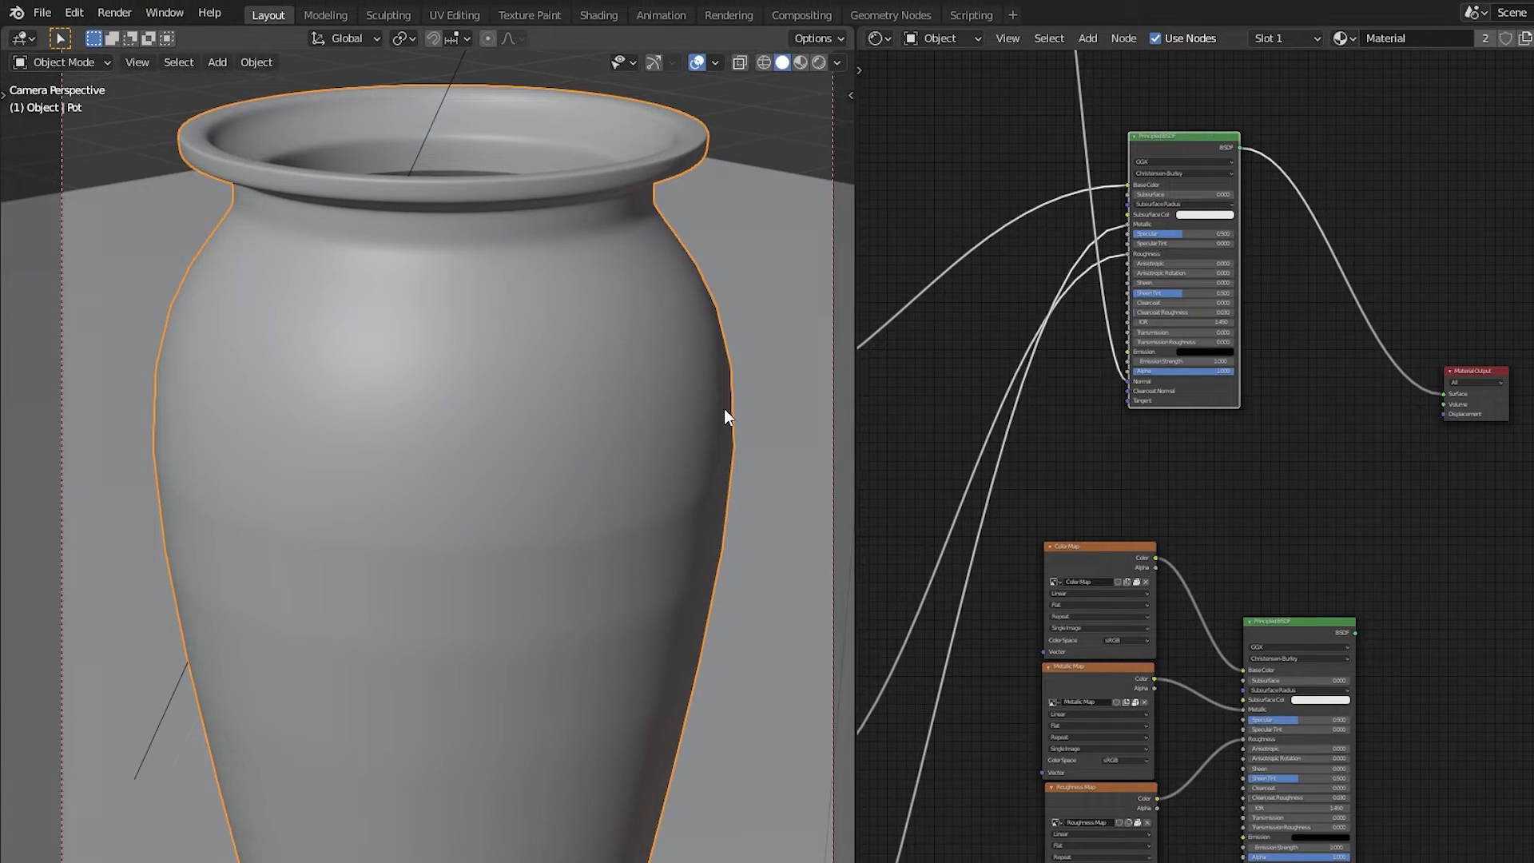
key(F12)
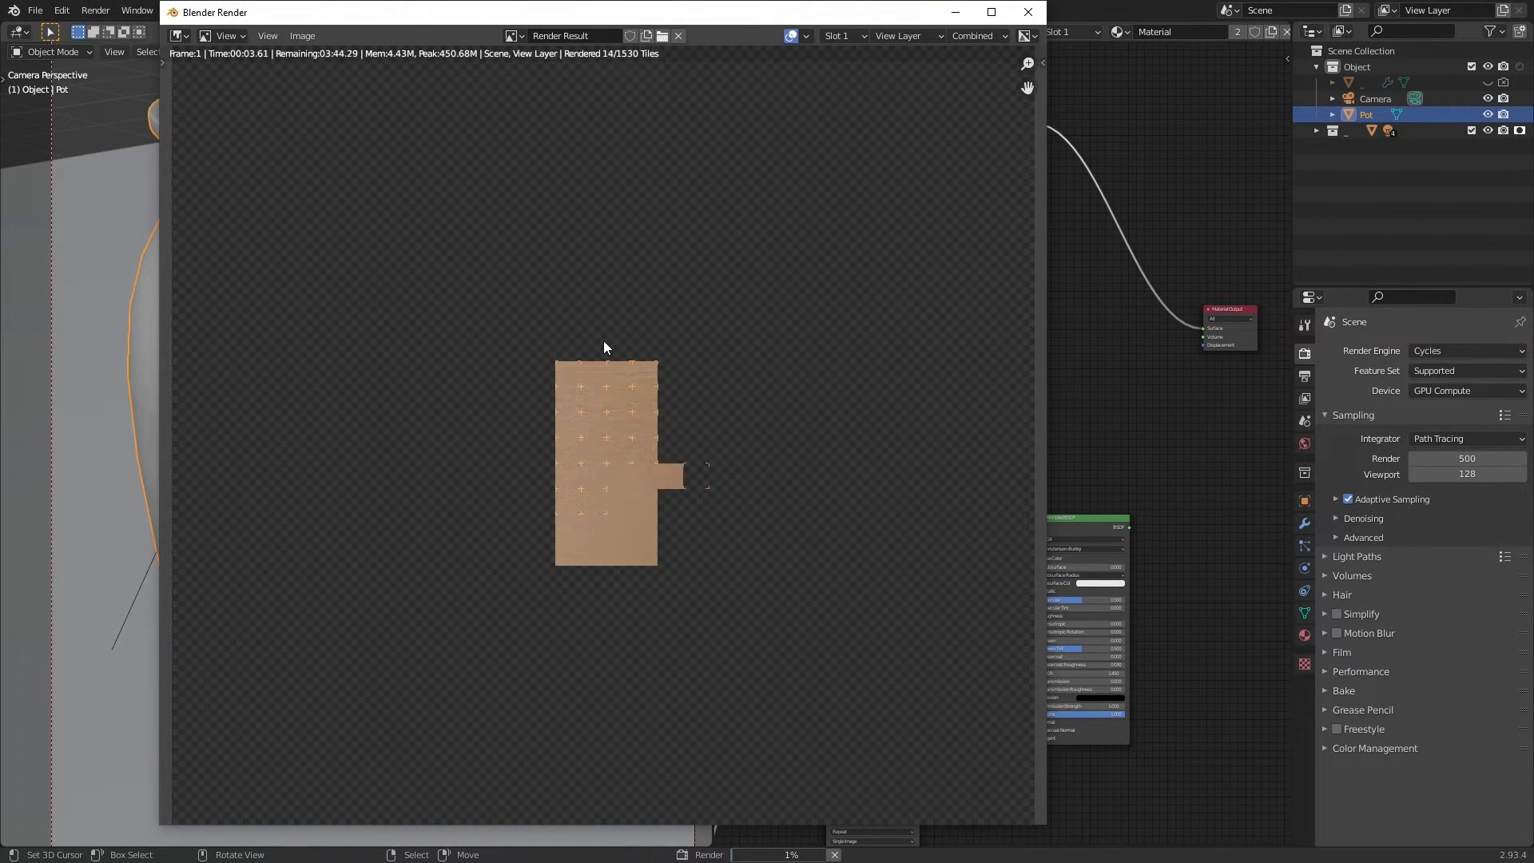
scroll(682, 361, down, 2)
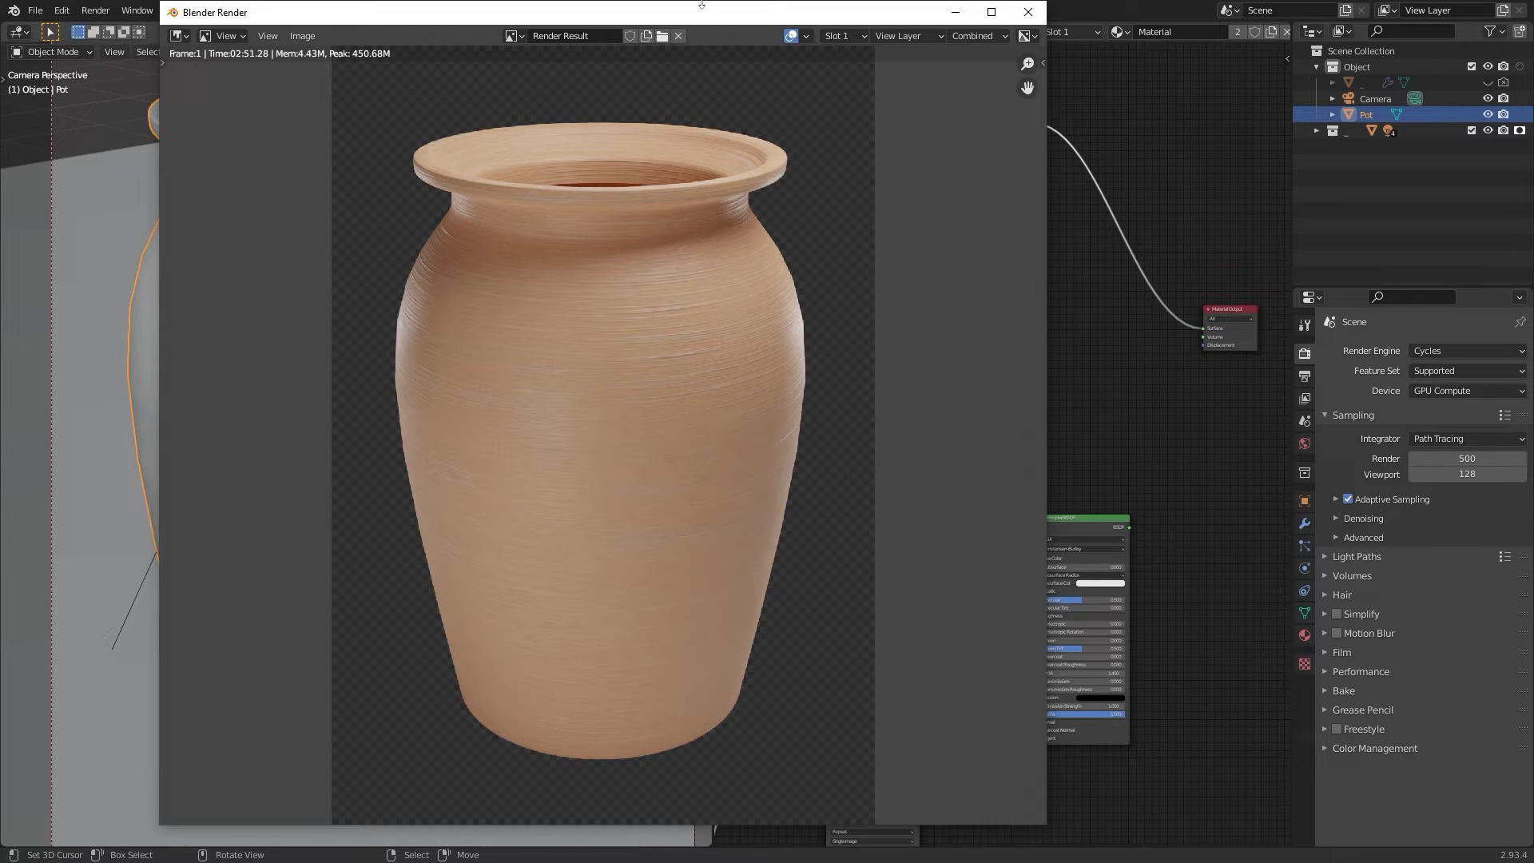
Step: Examine the rendered image up close, maximizing the render window and panning across the pot's rim
scroll(628, 244, up, 3)
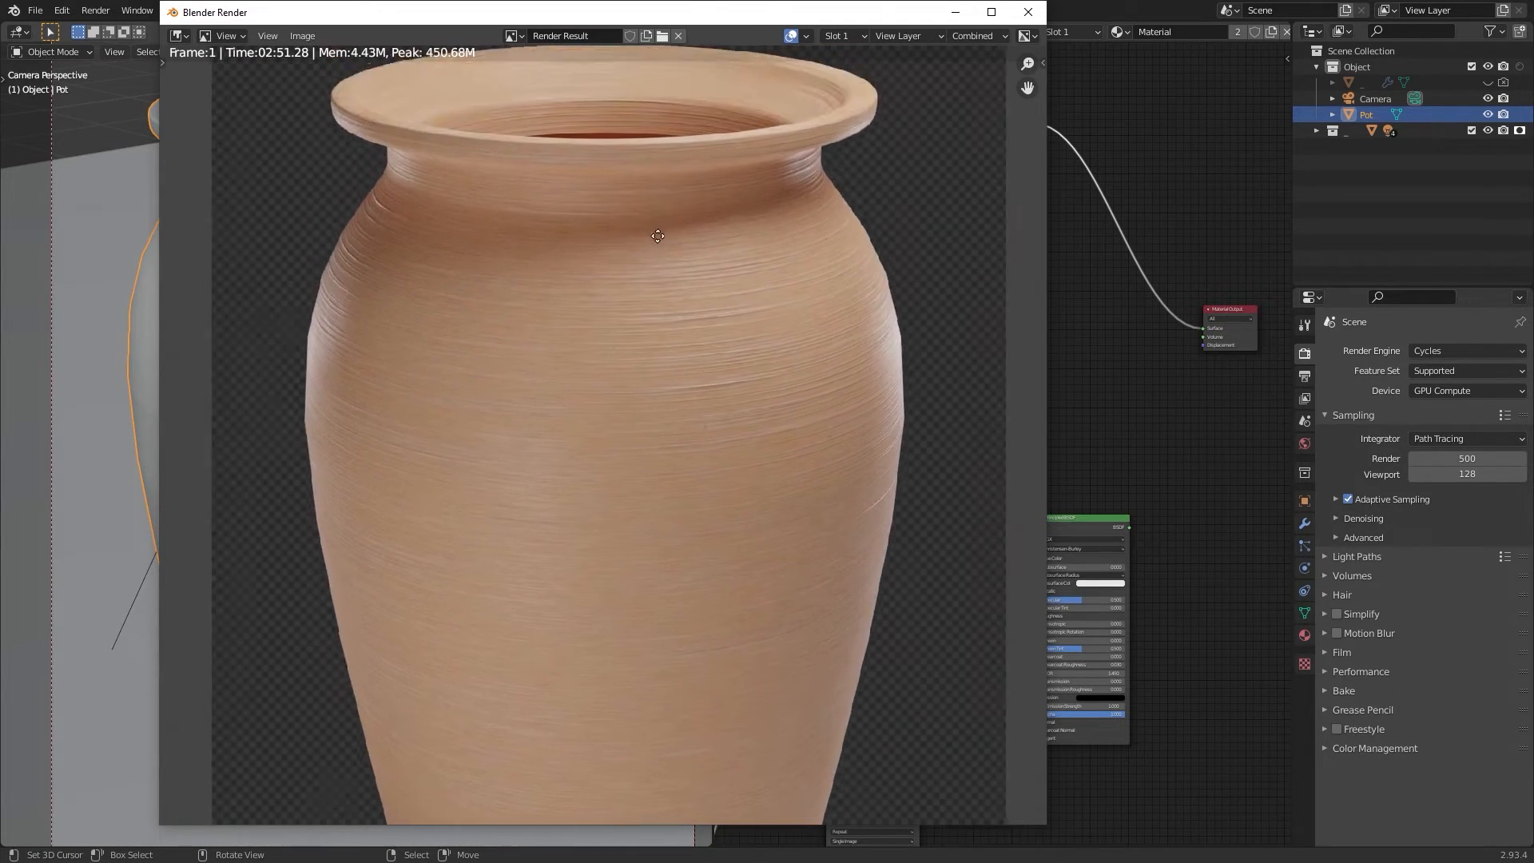
scroll(685, 323, up, 2)
middle_drag(705, 195, 663, 233)
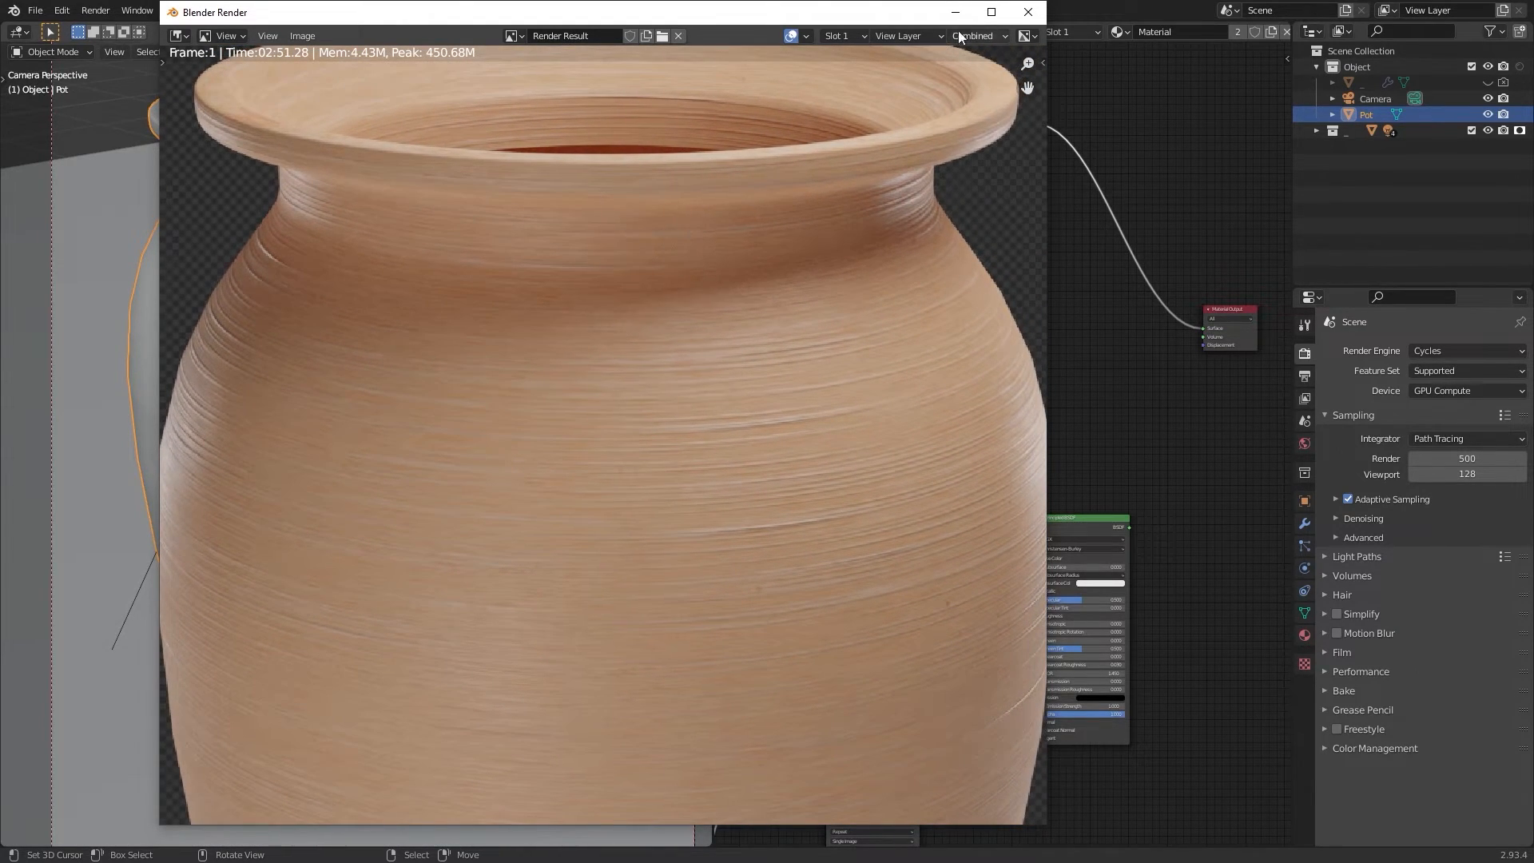
click(990, 12)
middle_drag(838, 156, 893, 315)
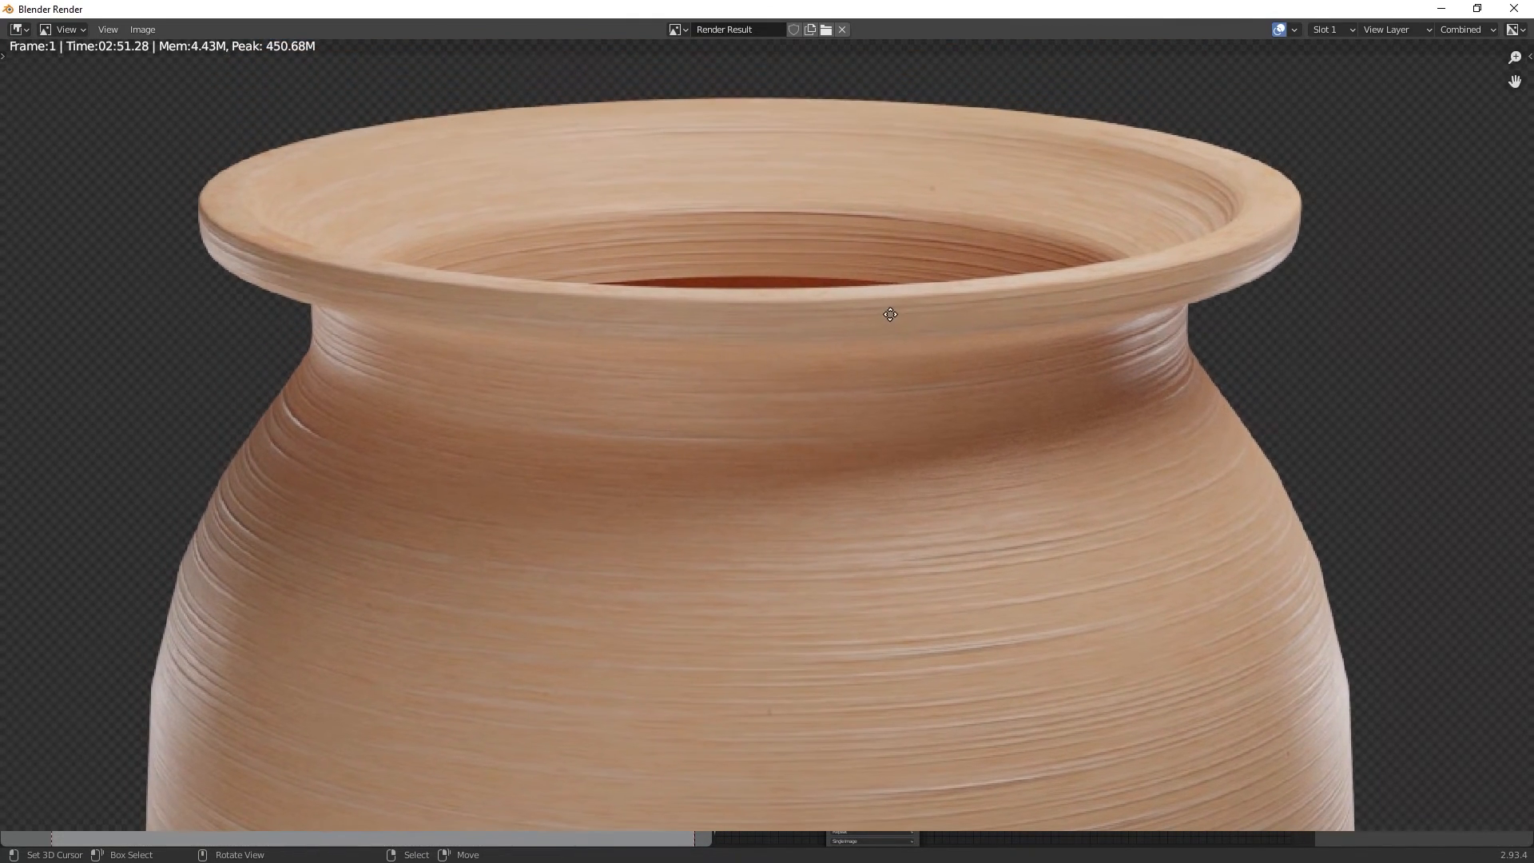
middle_drag(881, 486, 850, 226)
middle_drag(859, 382, 848, 98)
mouse_move(833, 497)
middle_down()
mouse_move(830, 264)
mouse_move(825, 373)
middle_up()
middle_drag(833, 279, 842, 476)
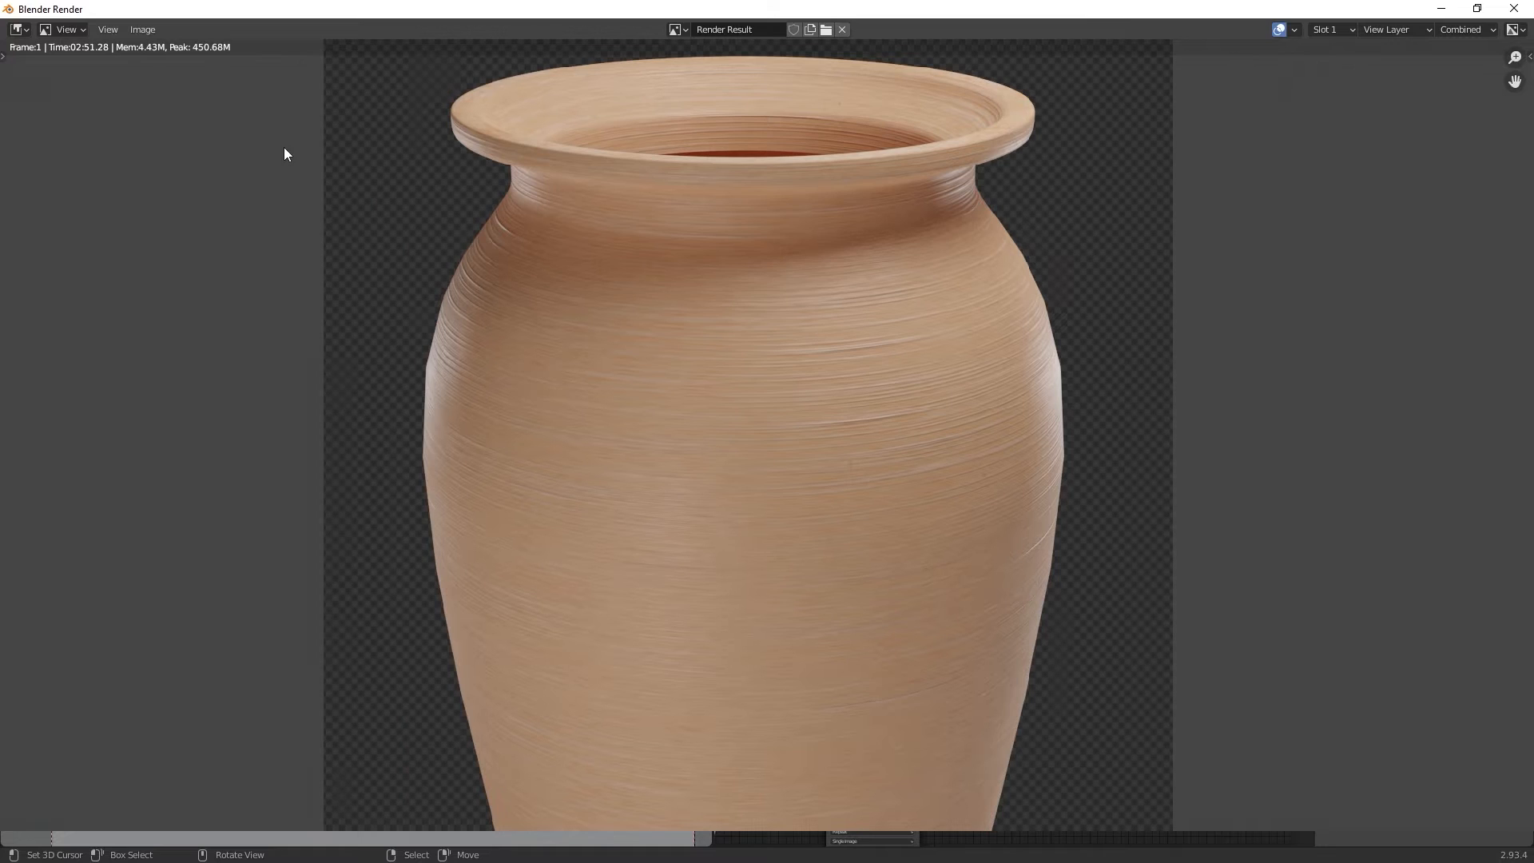
Step: Switch the render result to Slot 2 and close the render window
click(1332, 29)
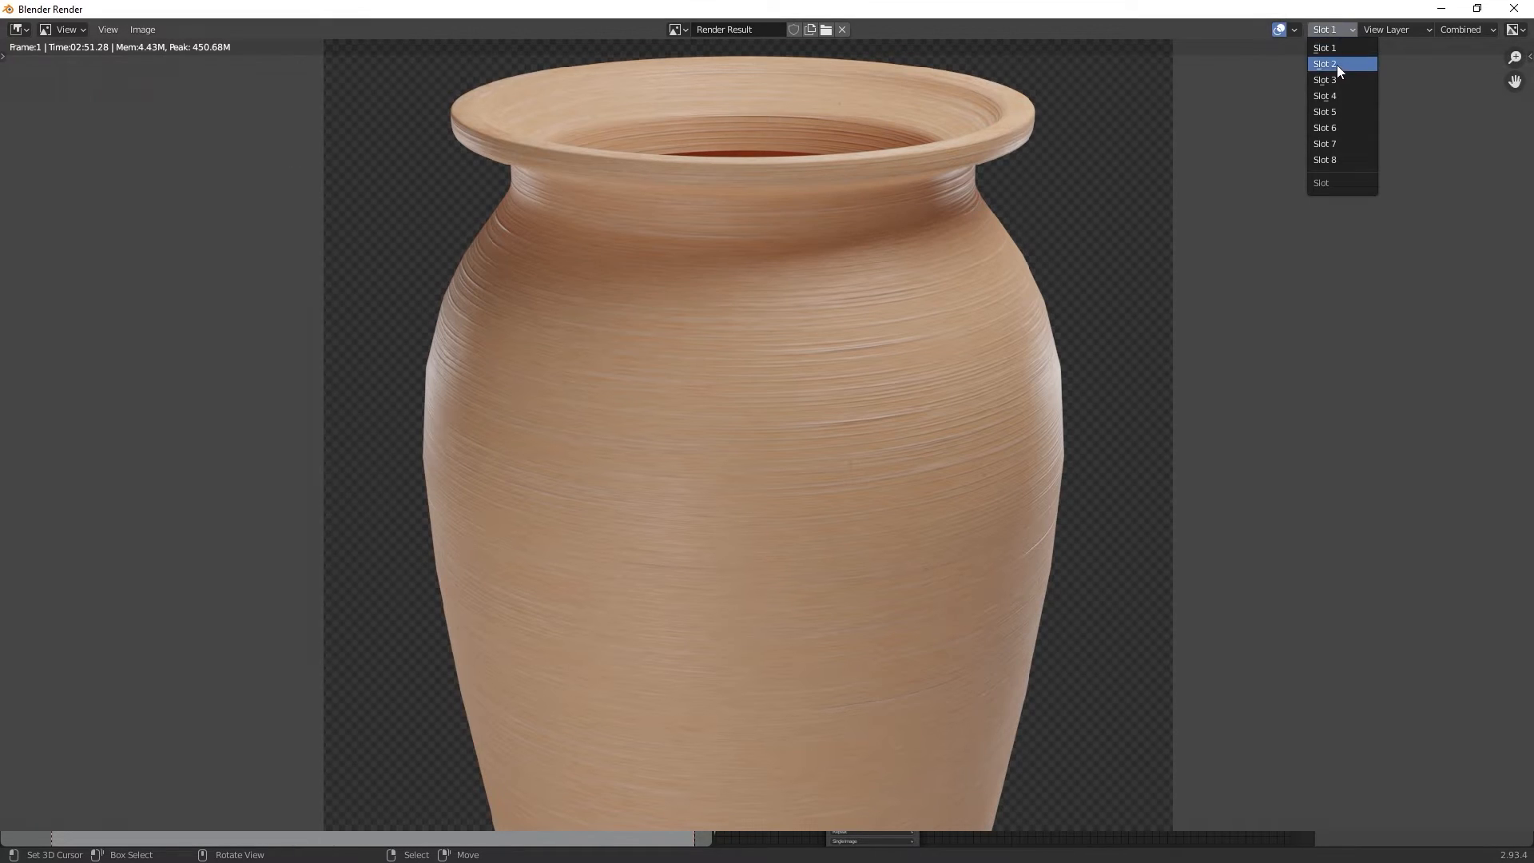
click(1333, 65)
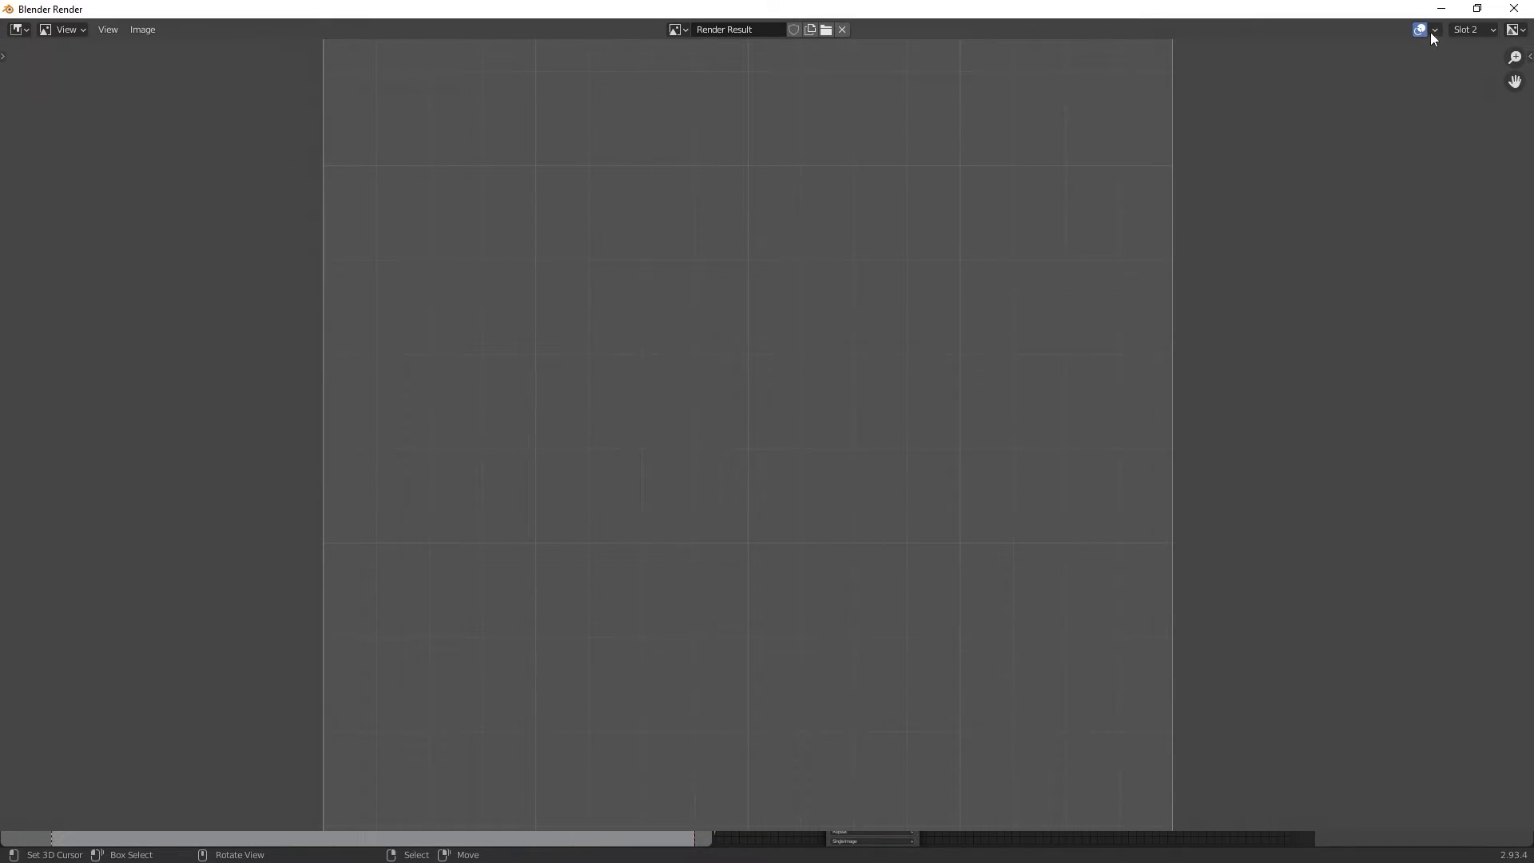
click(1515, 9)
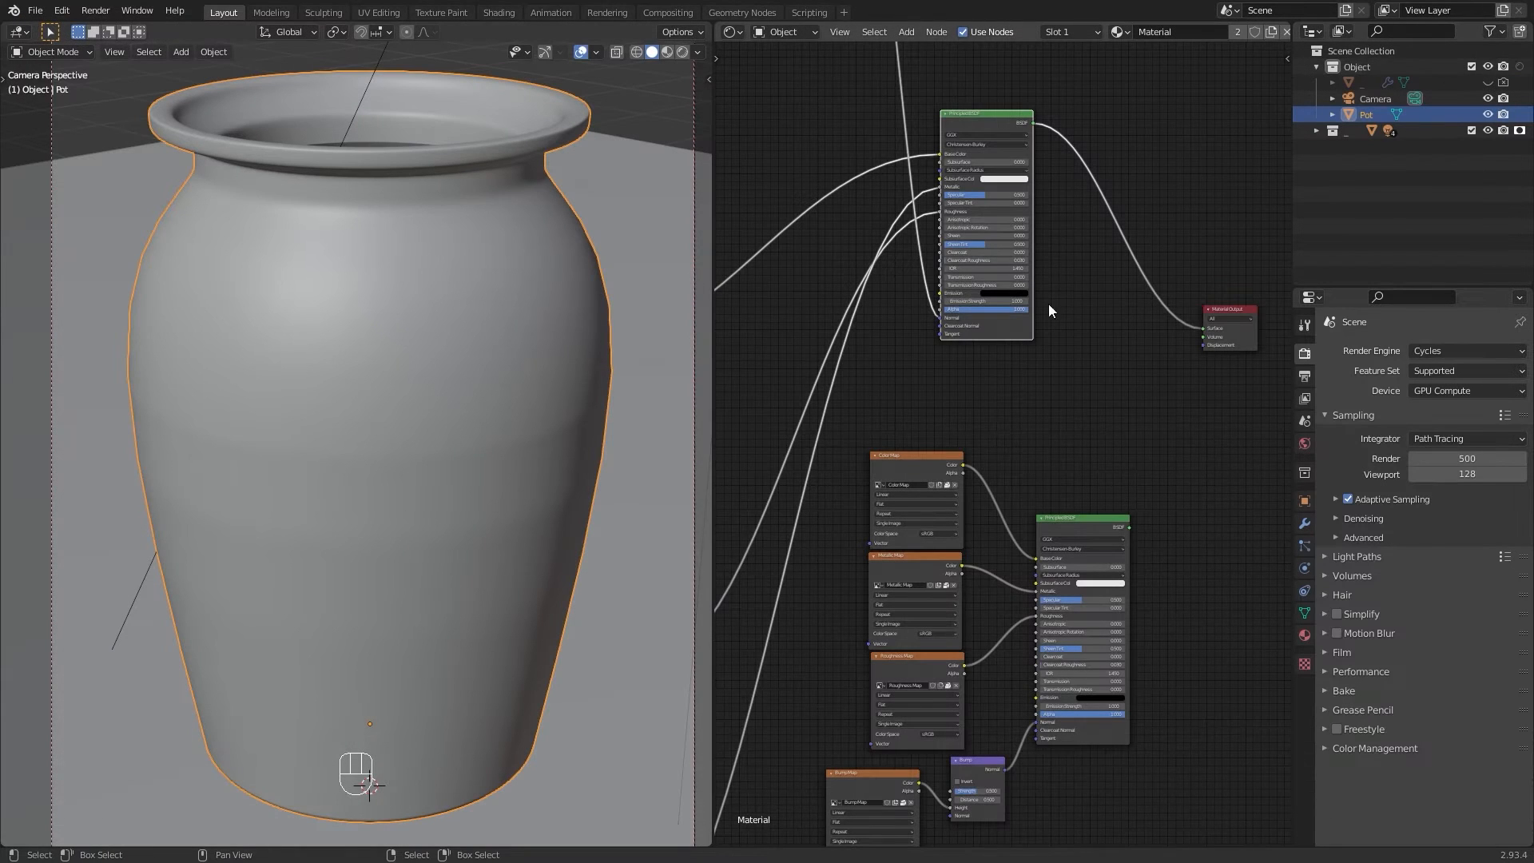
Step: Connect the baked Principled BSDF to the Material Output and render the image into Slot 2
ctrl+shift+click(1105, 529)
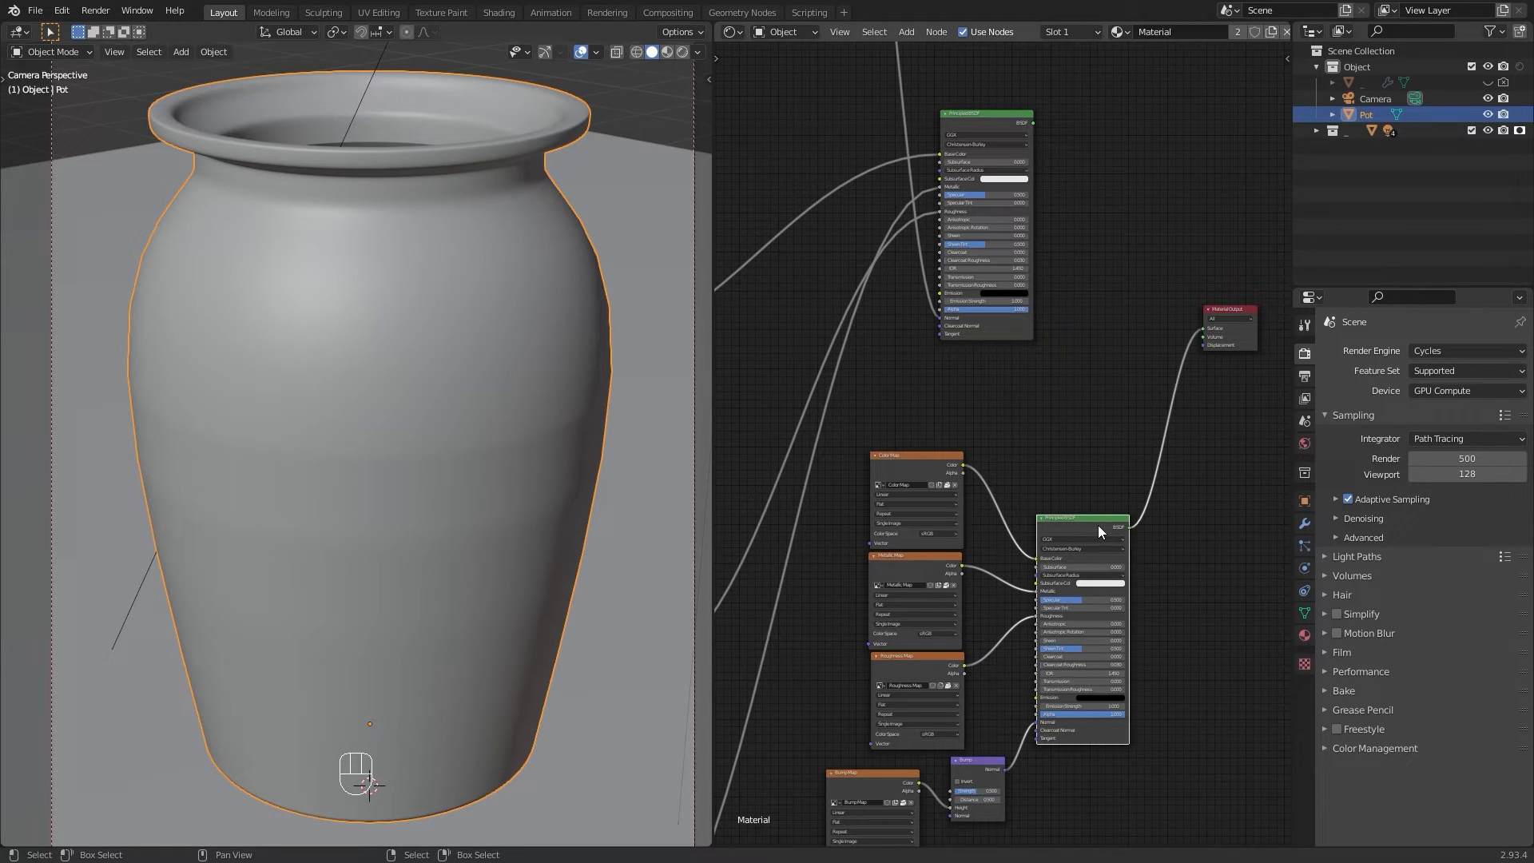
drag(1095, 525, 1091, 524)
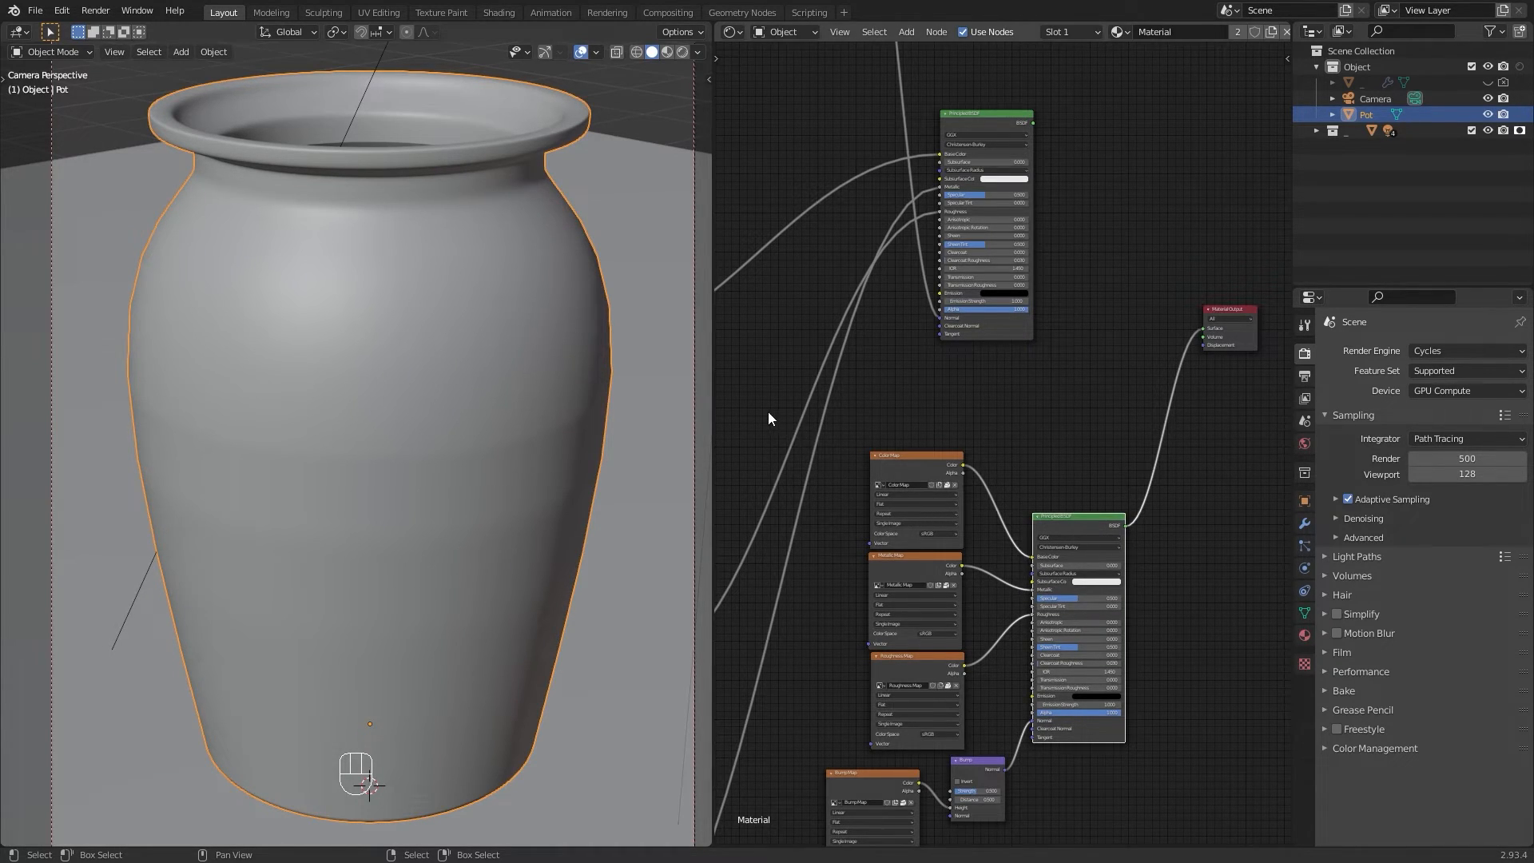
key(F12)
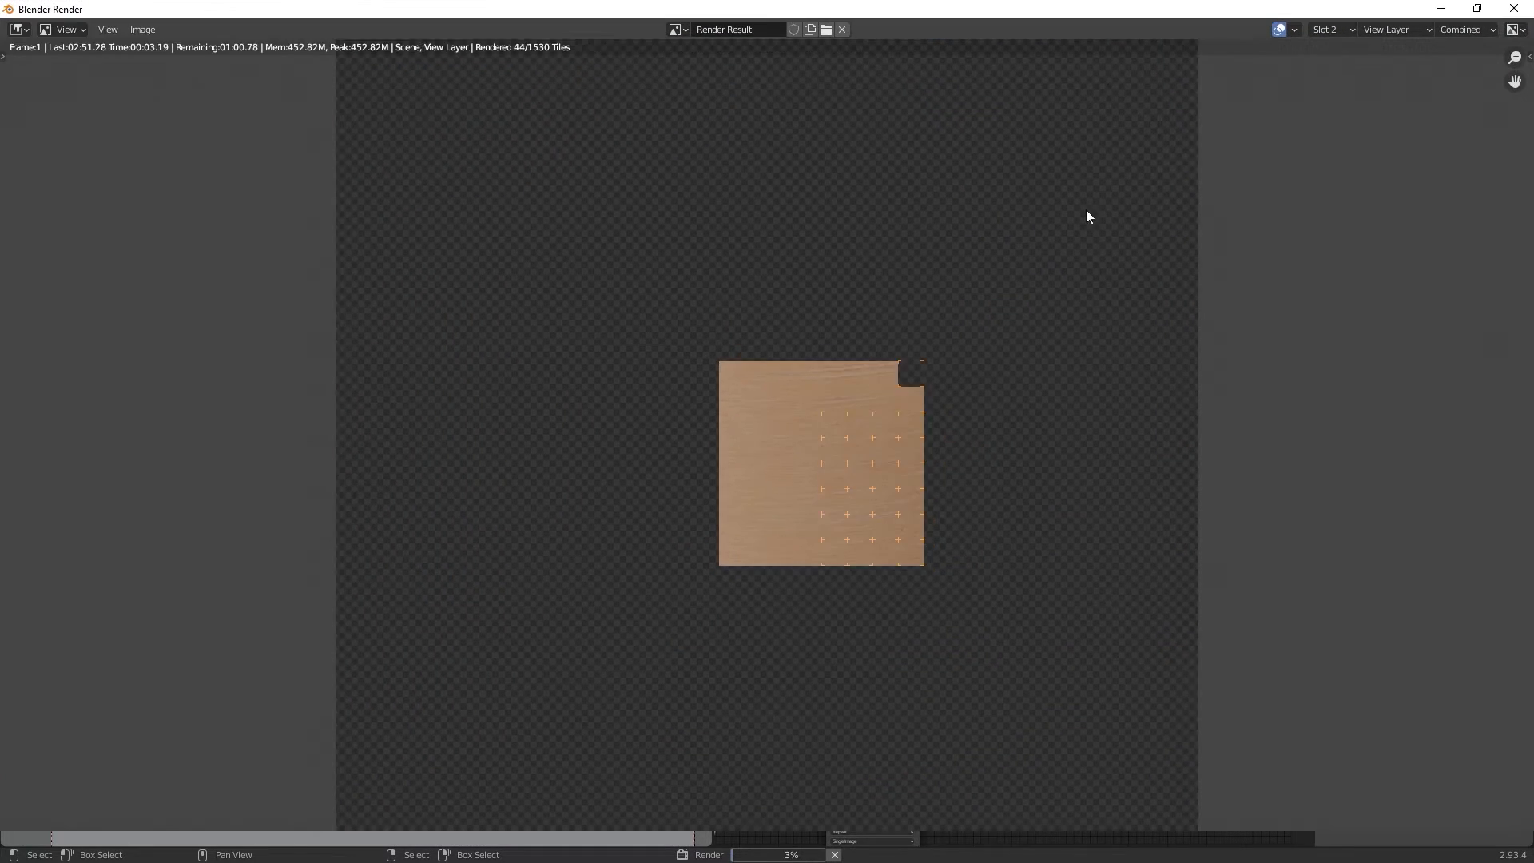
Step: Inspect the new render of the baked material, zooming and panning around the pot
scroll(1086, 209, down, 2)
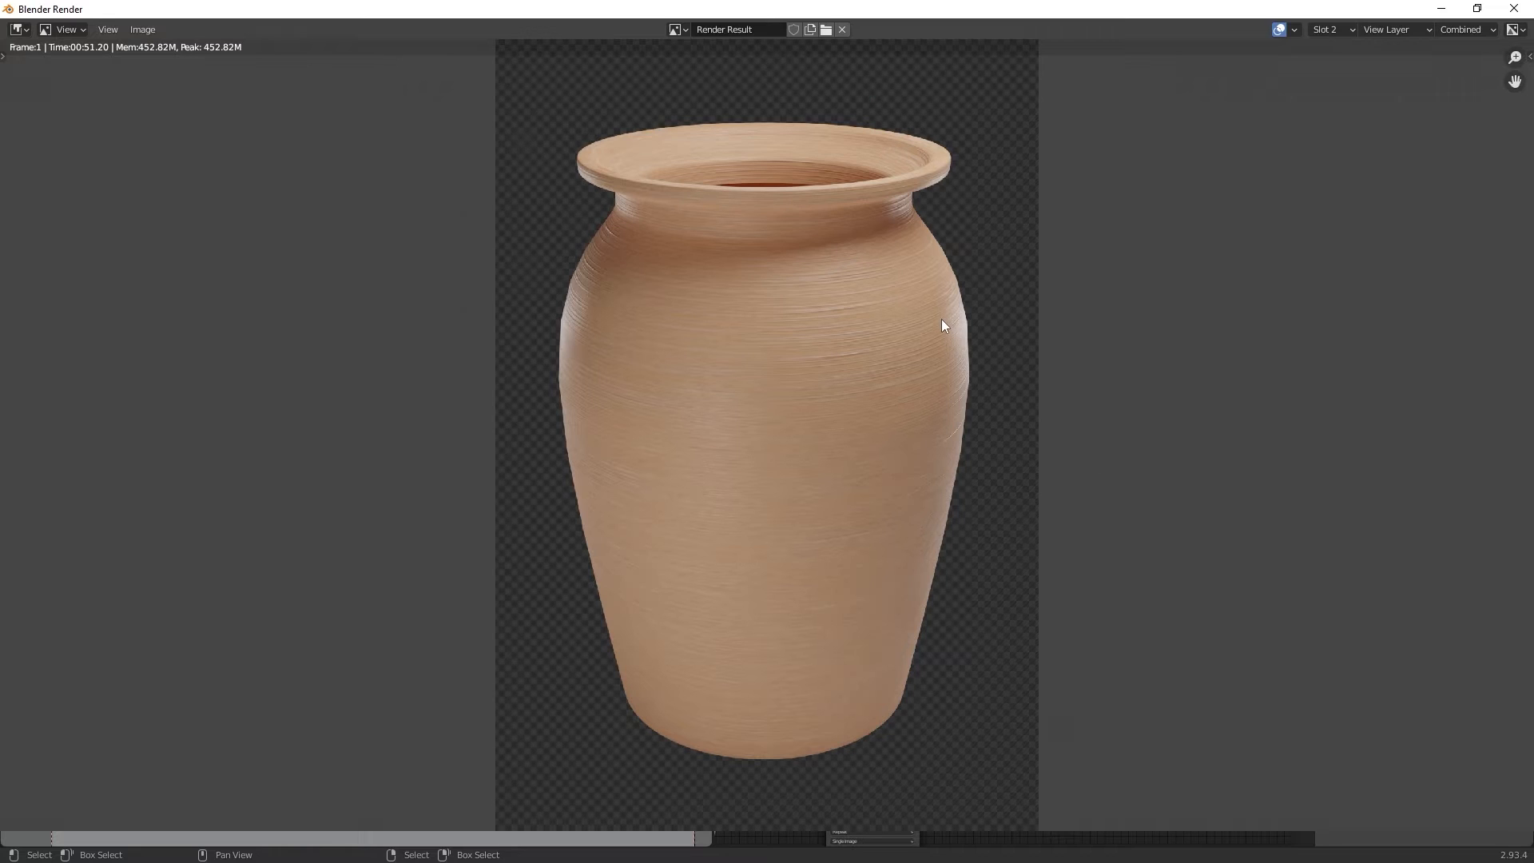
scroll(942, 320, up, 3)
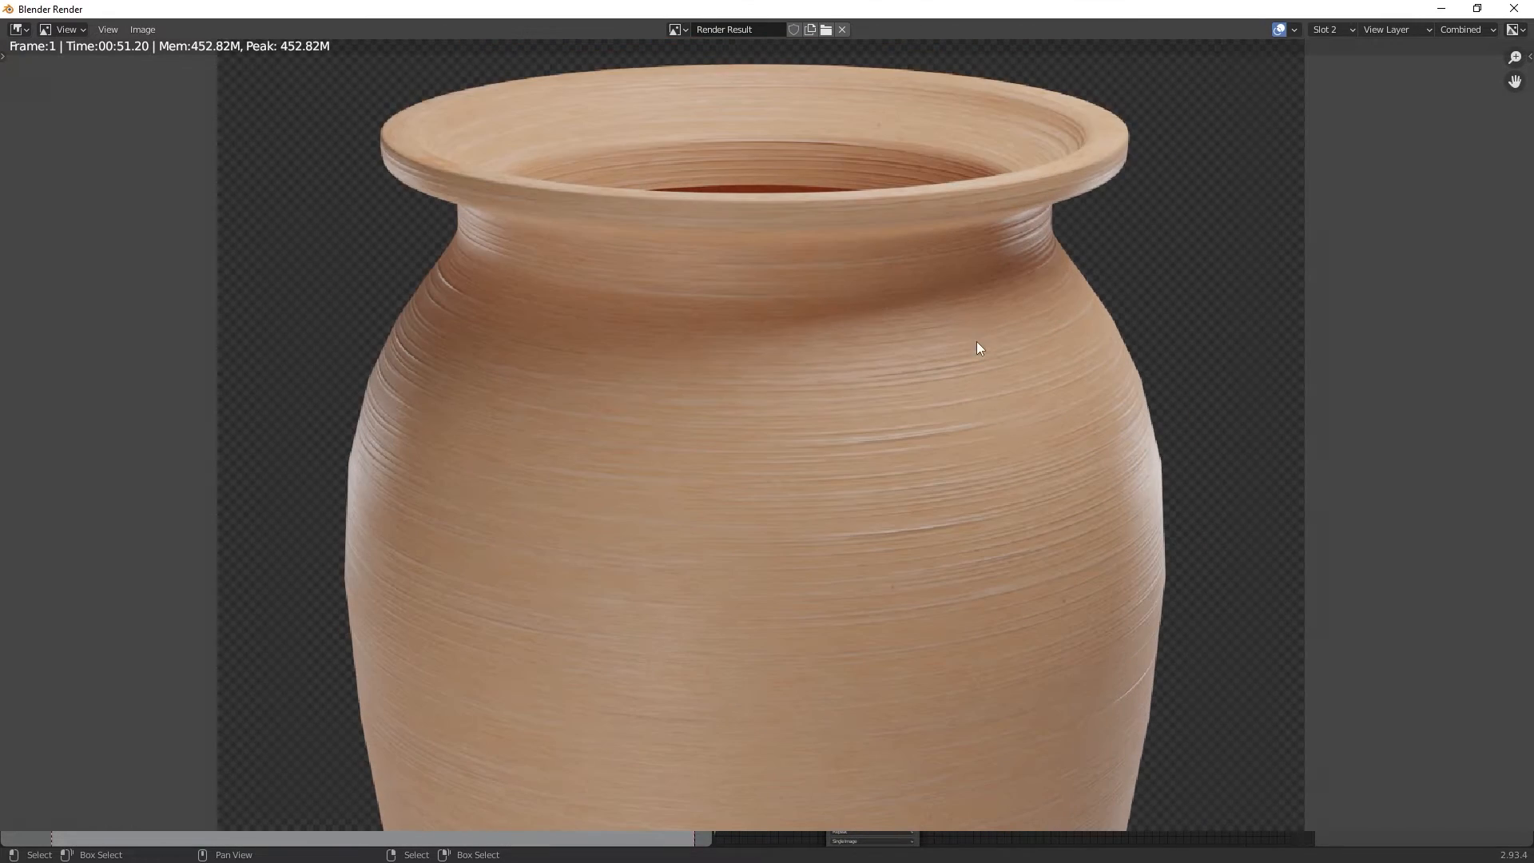
mouse_move(1008, 323)
middle_down()
mouse_move(1017, 339)
mouse_move(1000, 341)
middle_up()
ctrl+middle_drag(1152, 351, 1135, 203)
middle_drag(1135, 193, 1124, 658)
Step: Compare the Slot 1 and Slot 2 renders by switching between them while zoomed in on the rim
click(1326, 31)
click(1329, 45)
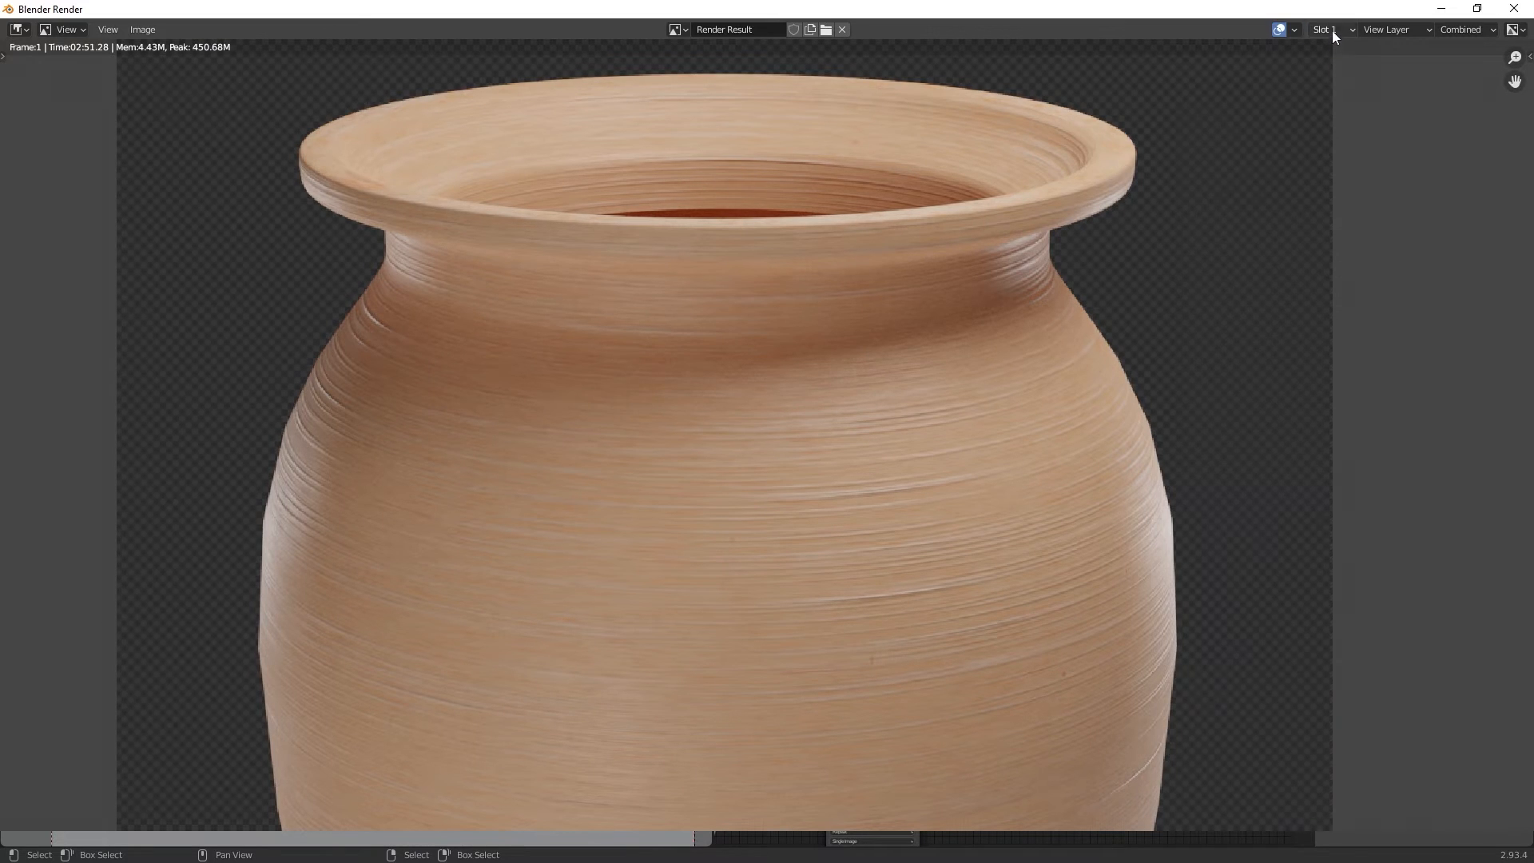
click(1331, 31)
click(1331, 59)
click(1339, 29)
click(1332, 47)
click(1338, 28)
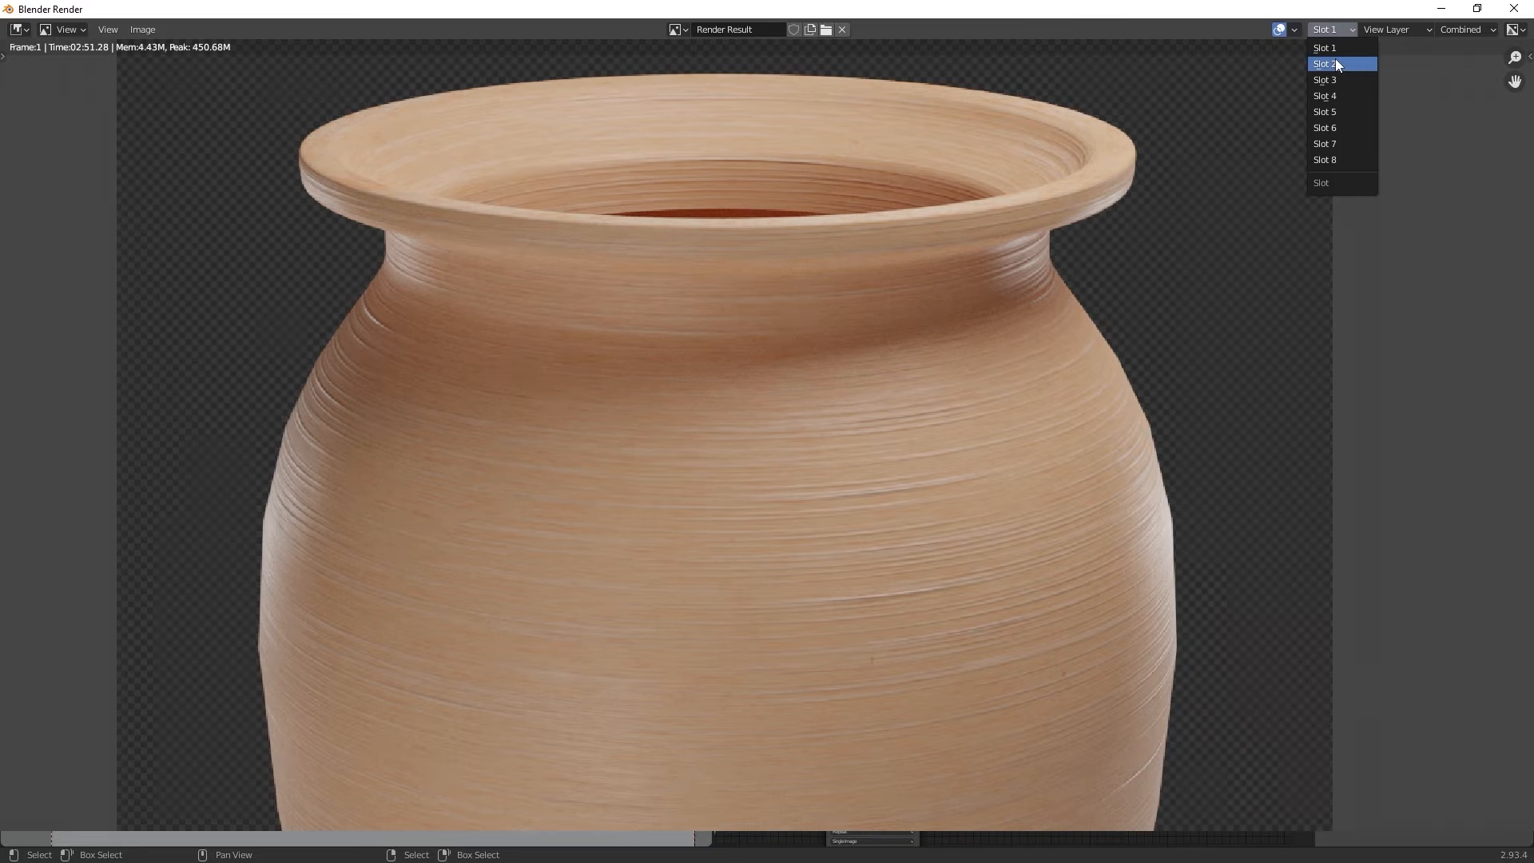
click(1338, 65)
ctrl+middle_drag(1117, 220, 1195, 274)
mouse_move(1204, 276)
ctrl+middle_down()
mouse_move(1222, 212)
mouse_move(1228, 290)
ctrl+middle_up()
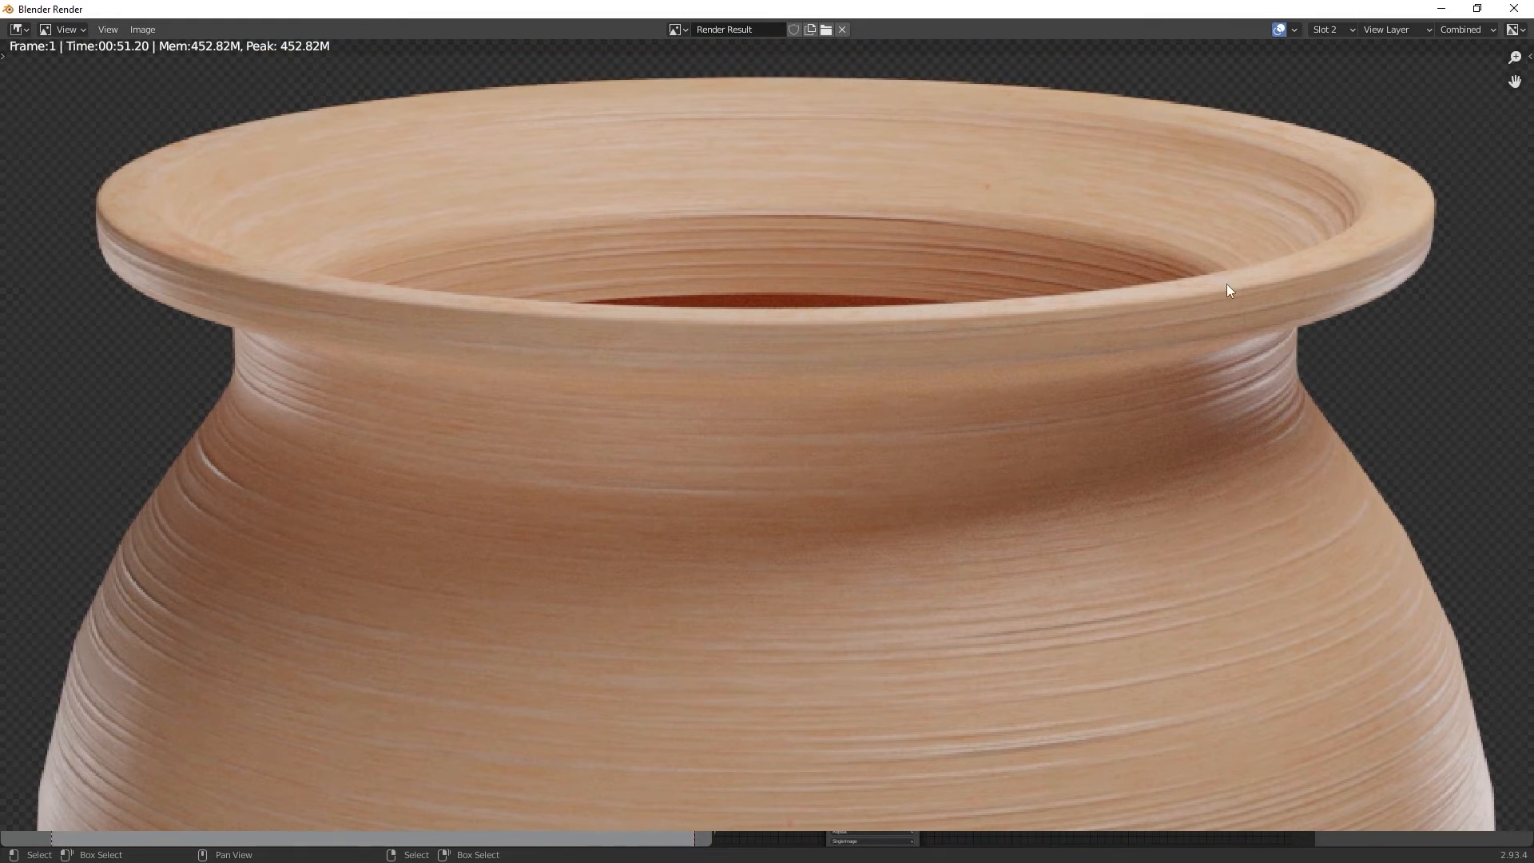
click(1329, 30)
click(1331, 47)
click(1332, 30)
click(1333, 61)
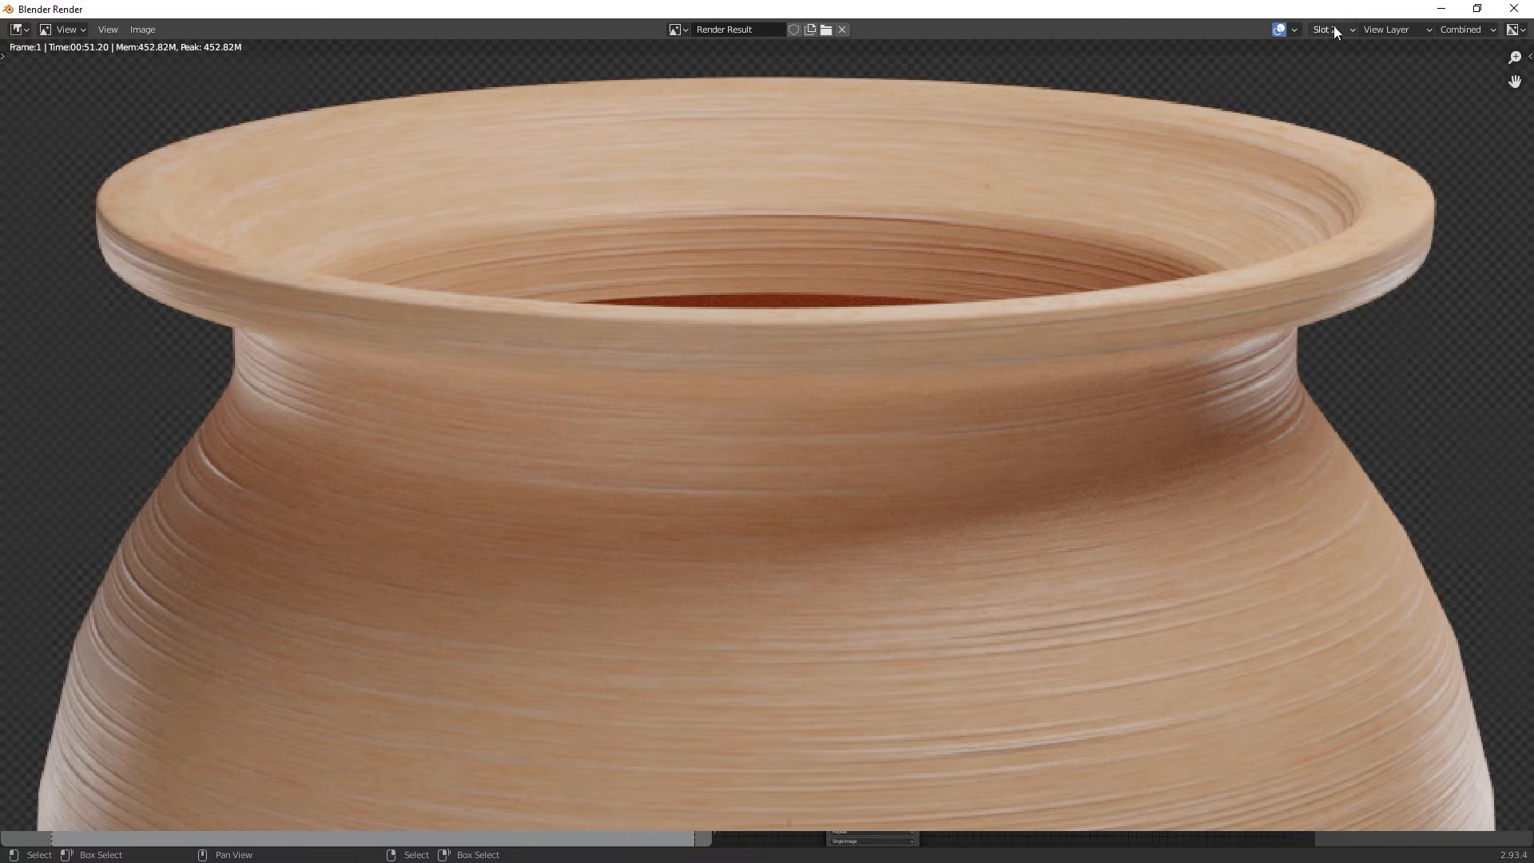
click(1333, 29)
click(1337, 48)
click(1336, 32)
click(1335, 62)
scroll(1232, 126, down, 5)
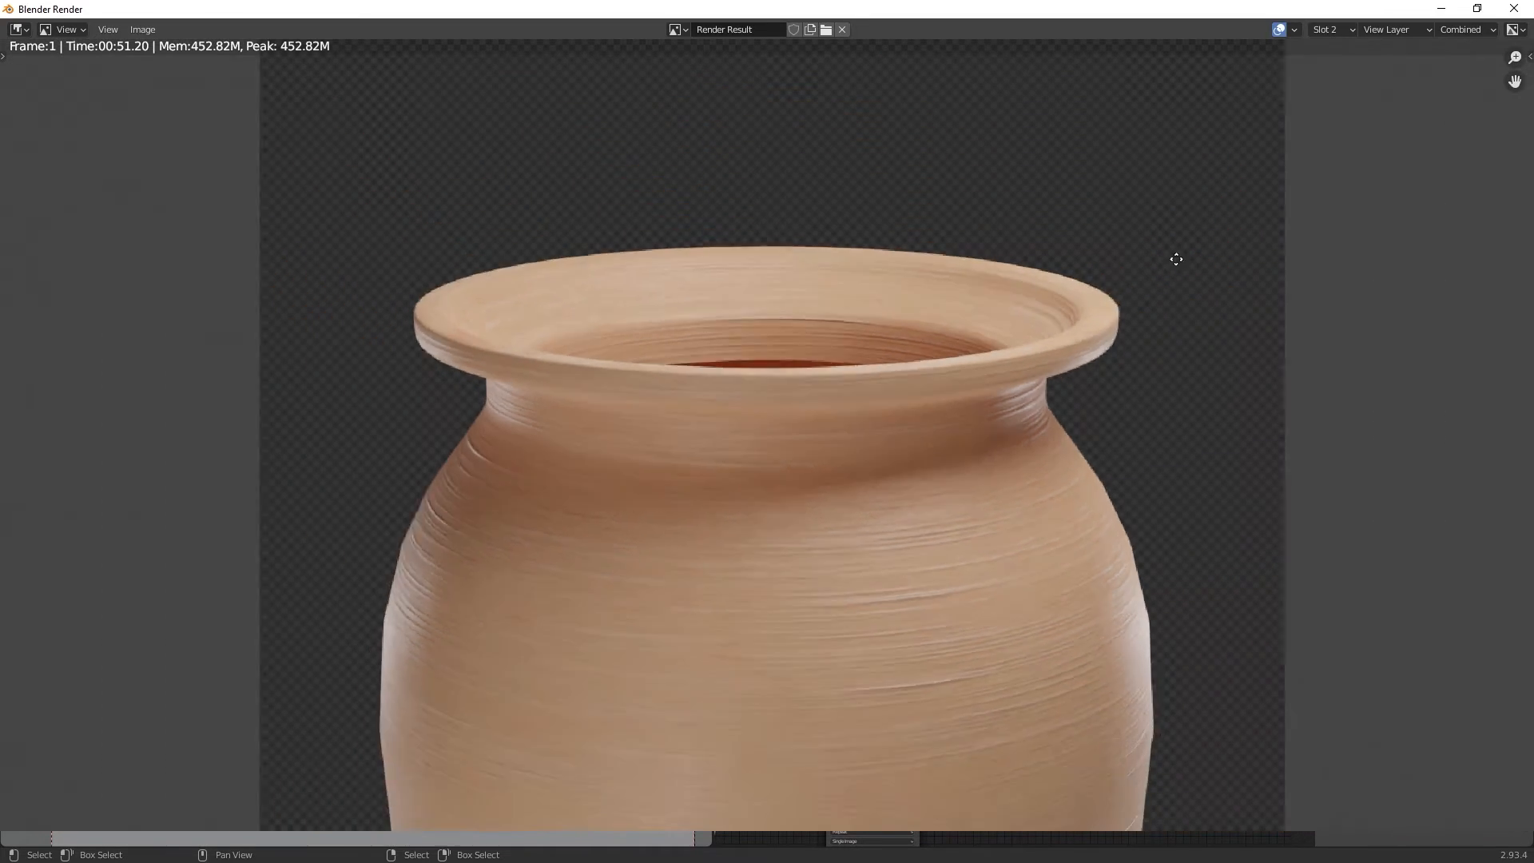
middle_drag(1127, 231, 1115, 195)
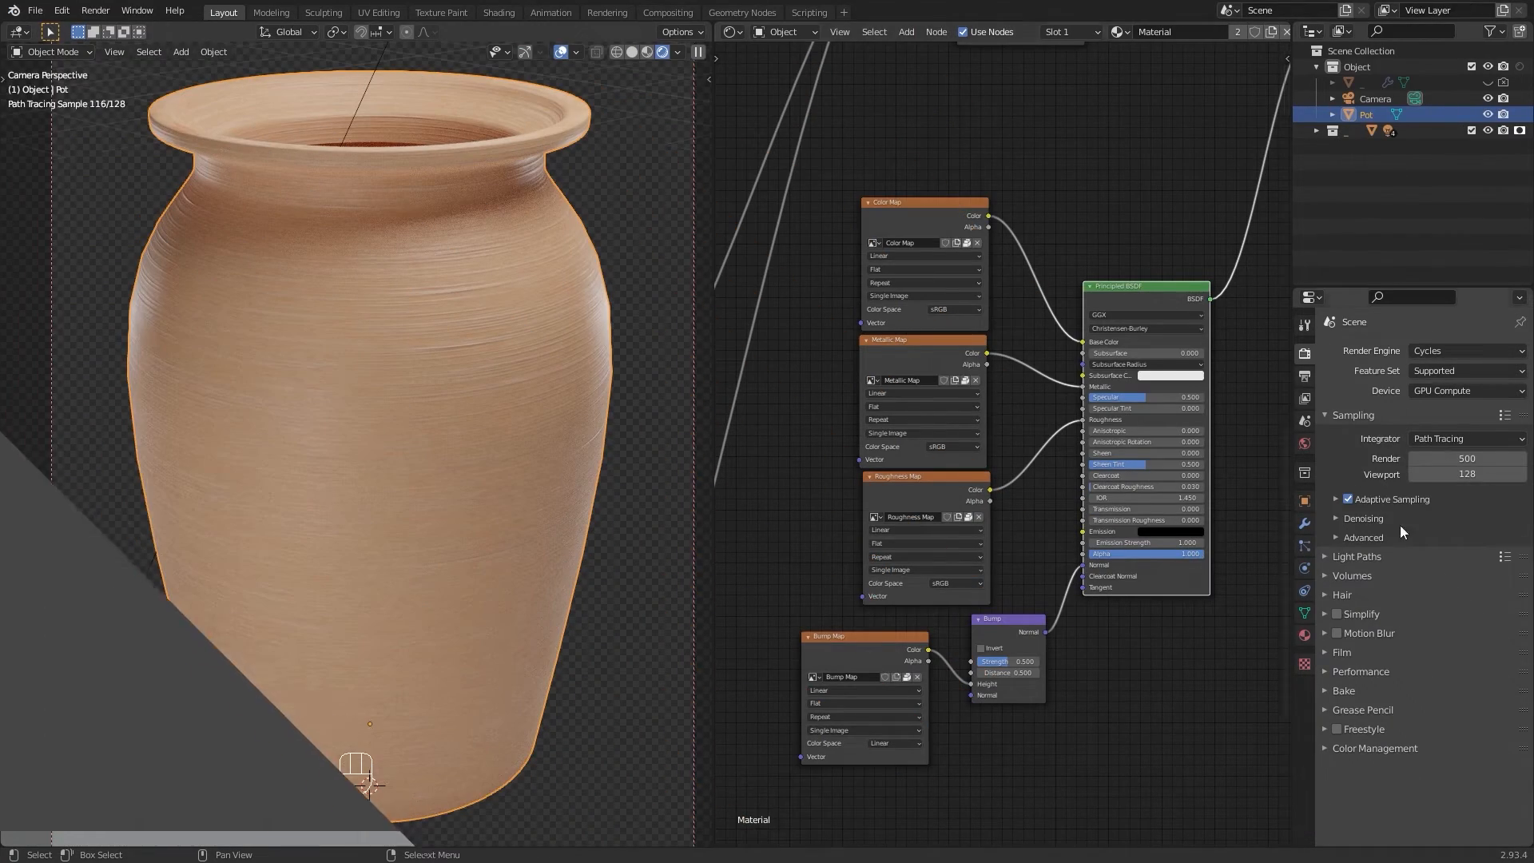
Step: Switch the render engine to Eevee and enable Bloom
click(1463, 353)
click(1454, 363)
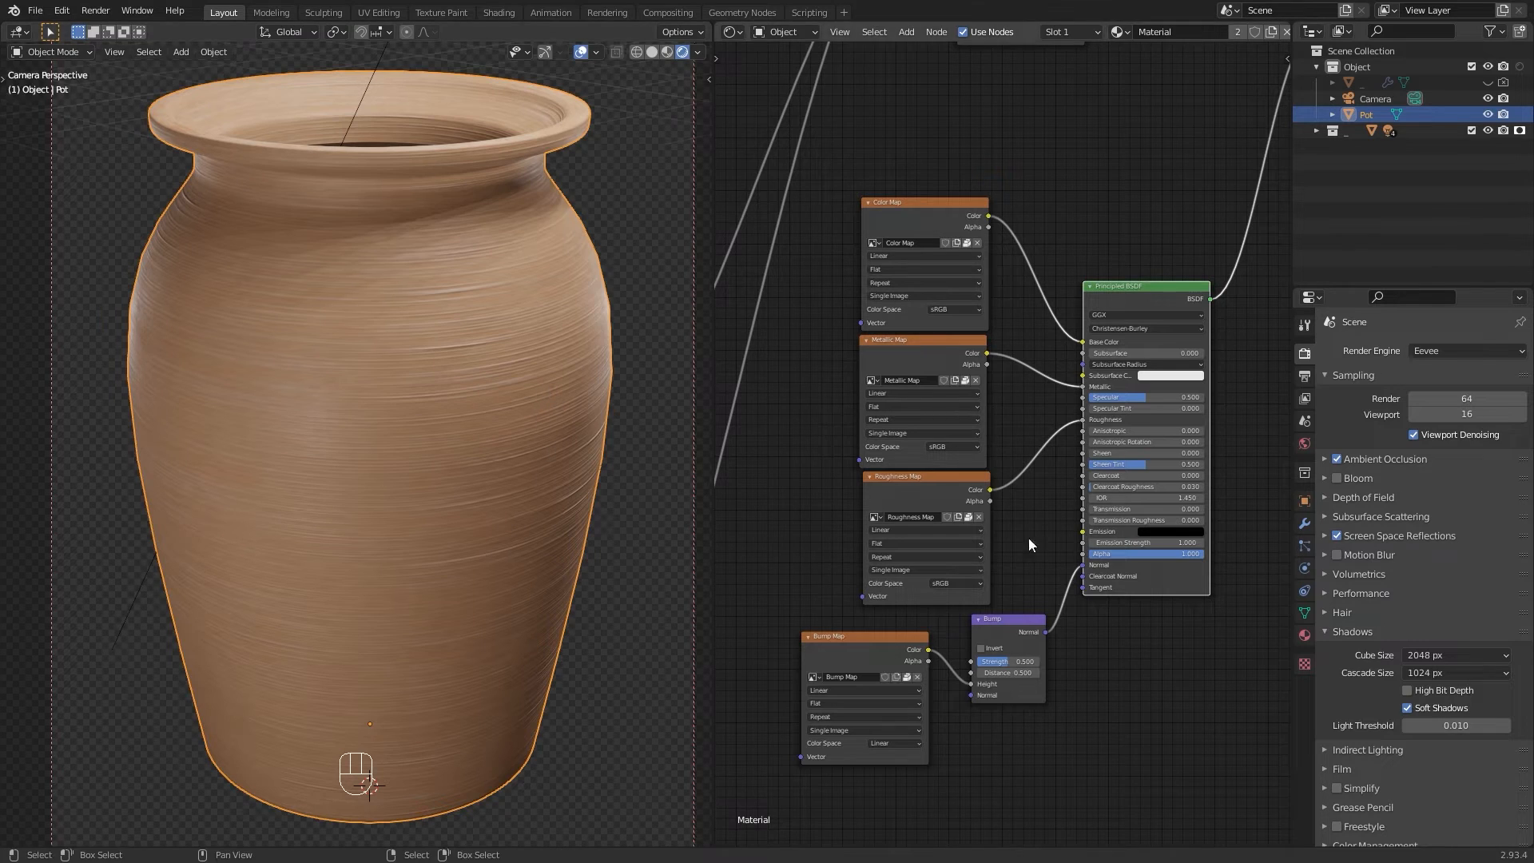
click(1337, 478)
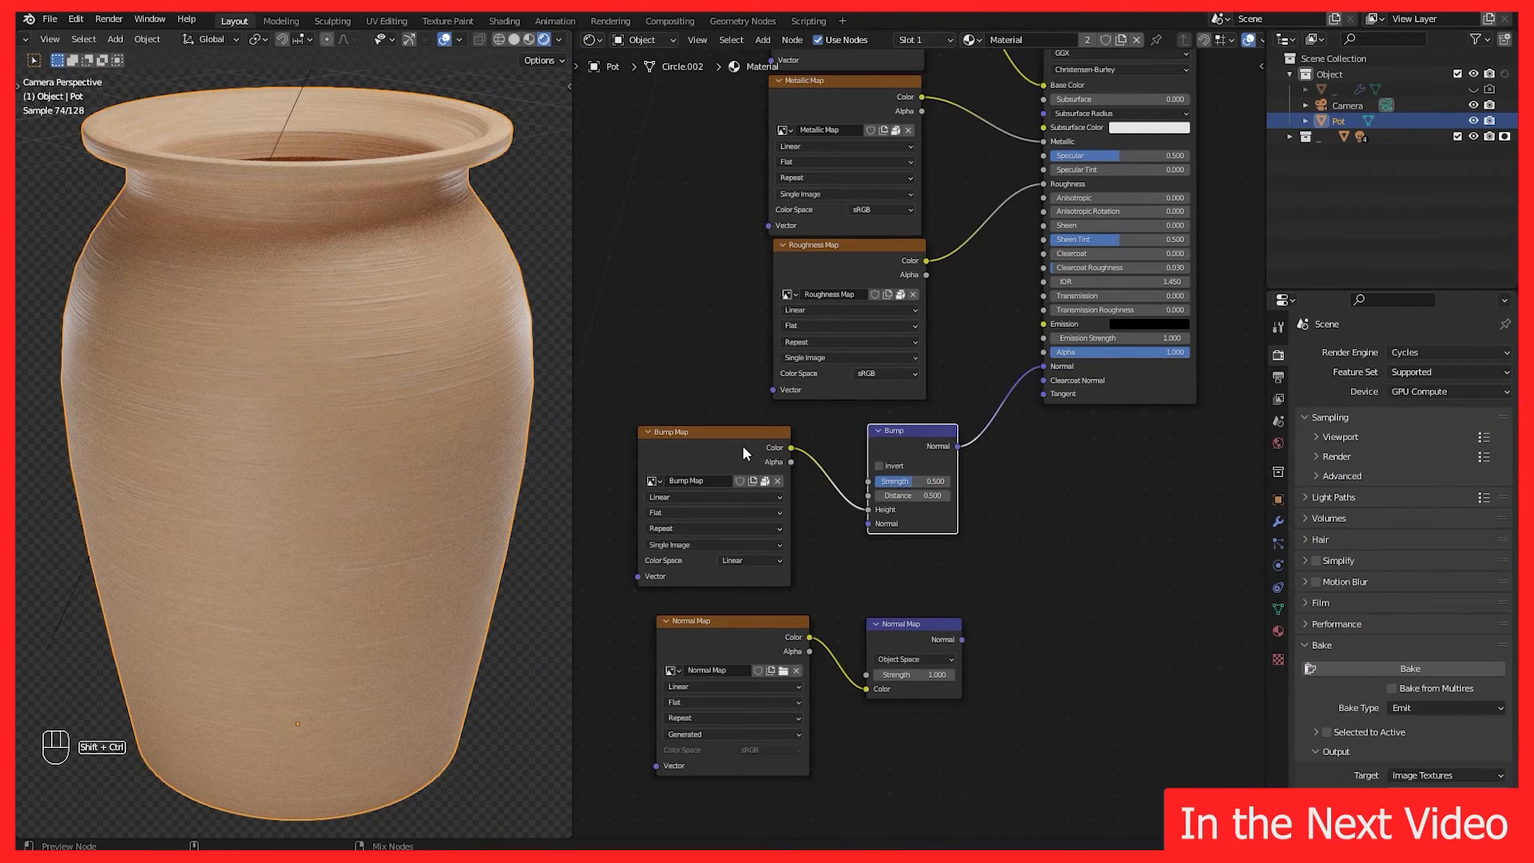
Step: Preview the Bump and Normal Map node outputs directly on the pot in the viewport
ctrl+shift+click(741, 444)
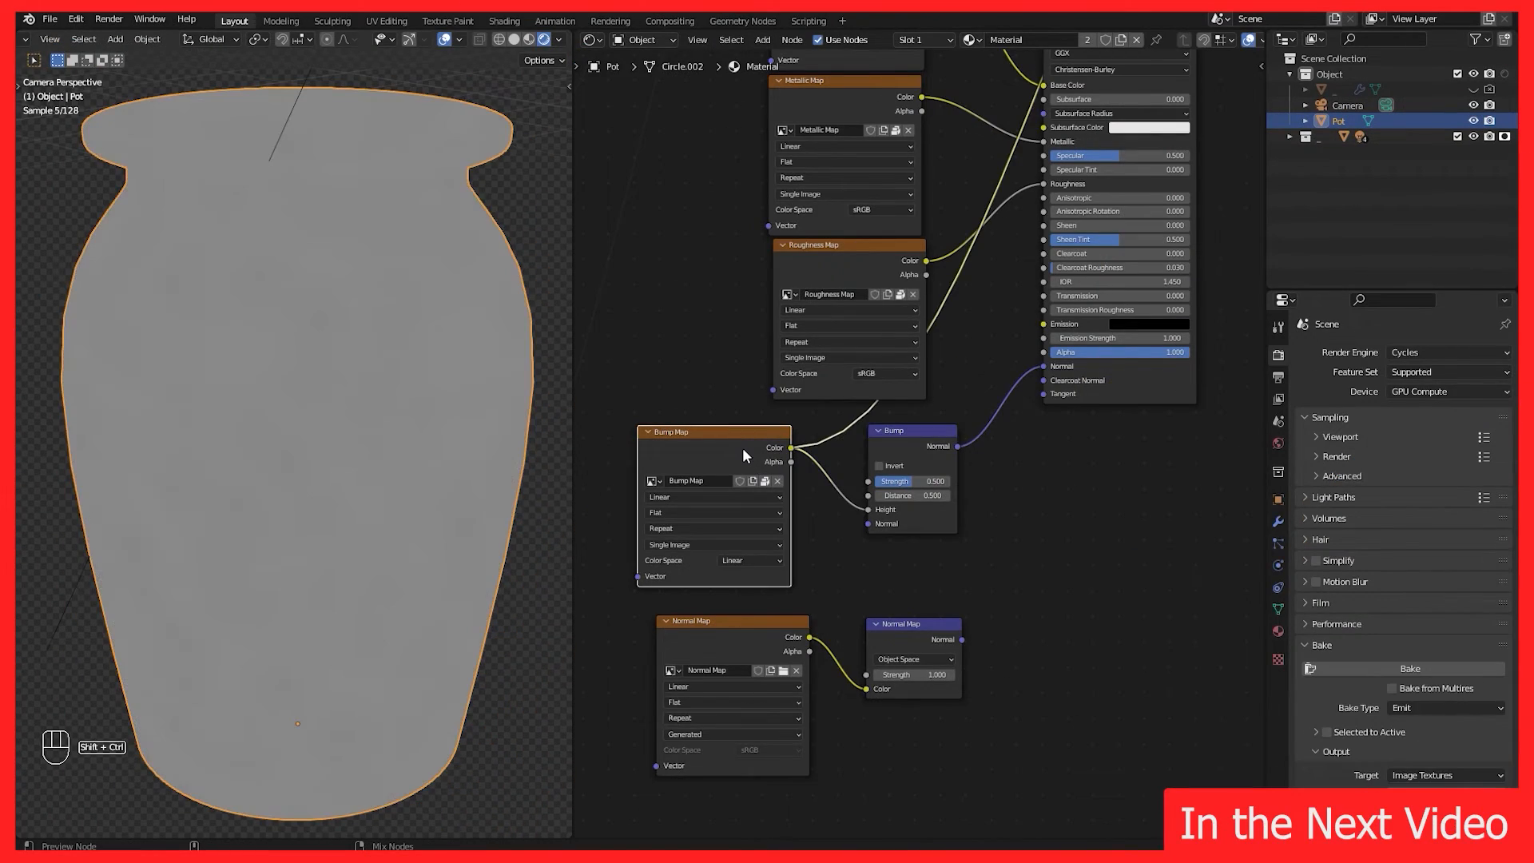
ctrl+shift+click(898, 433)
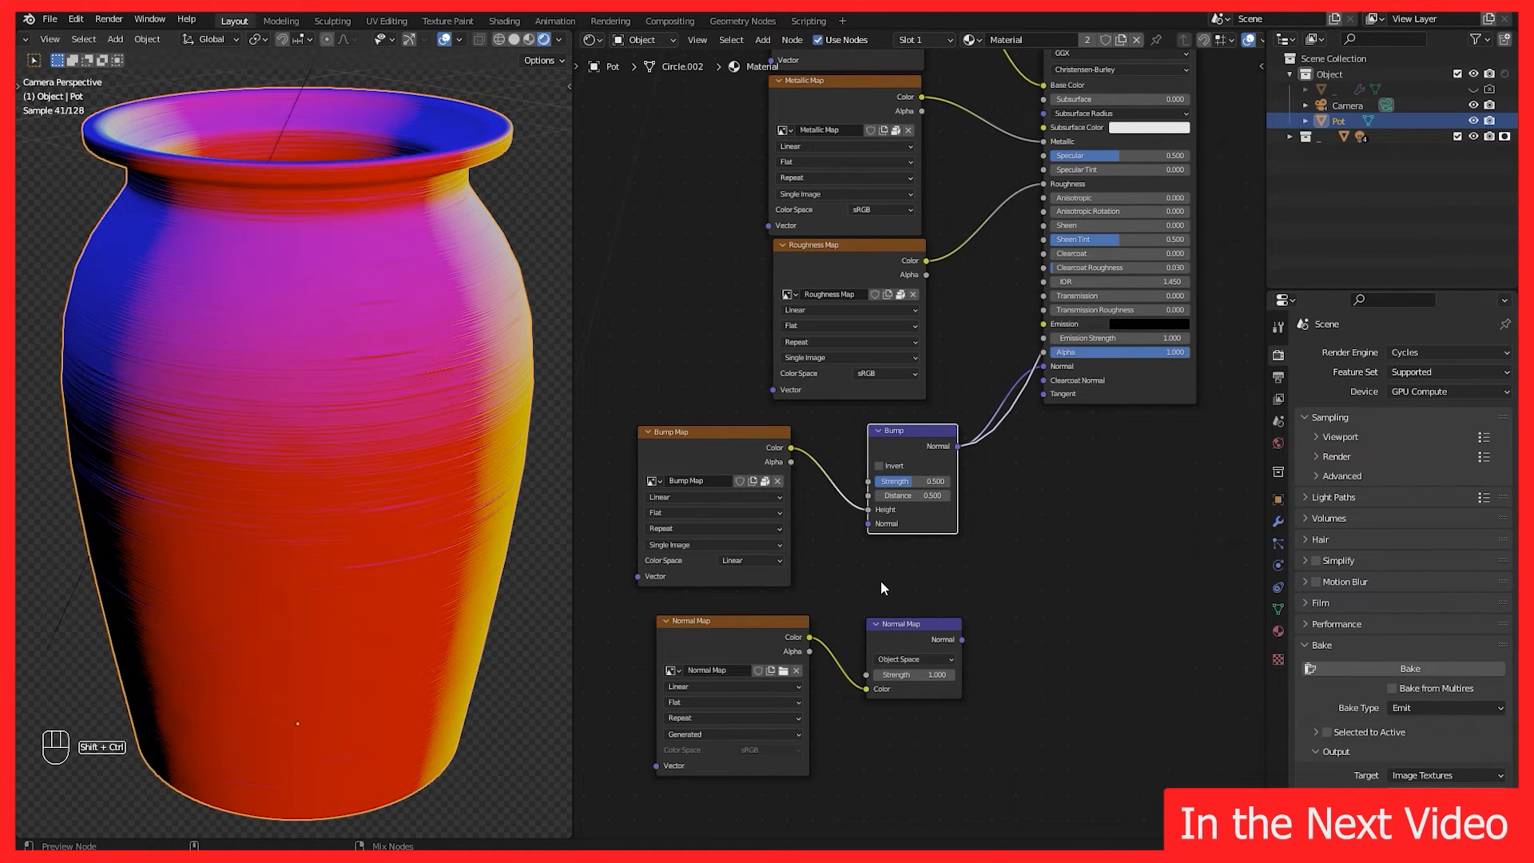
ctrl+shift+click(747, 635)
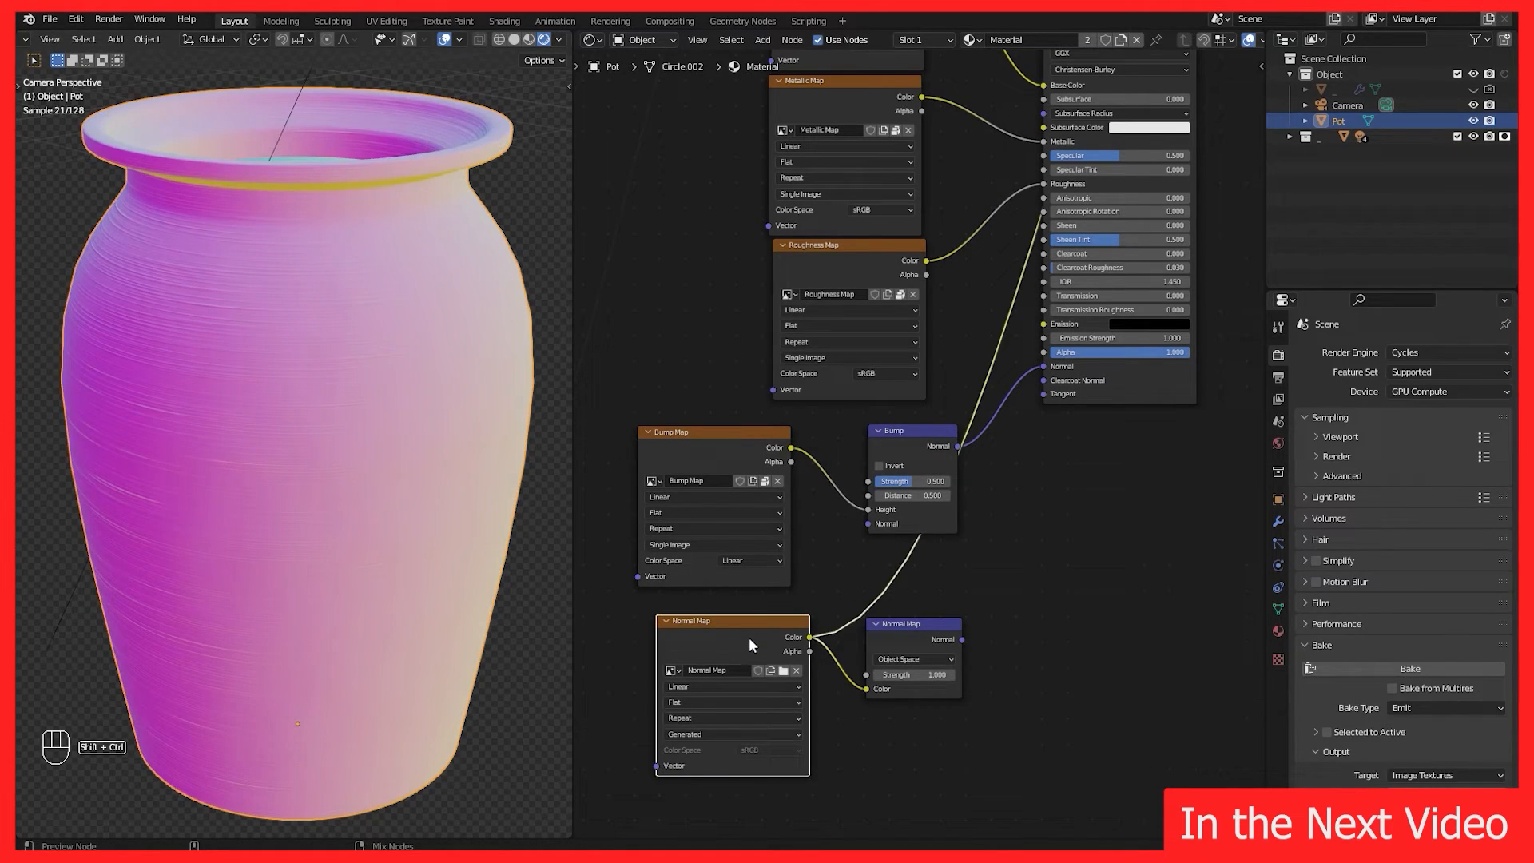
ctrl+shift+click(887, 626)
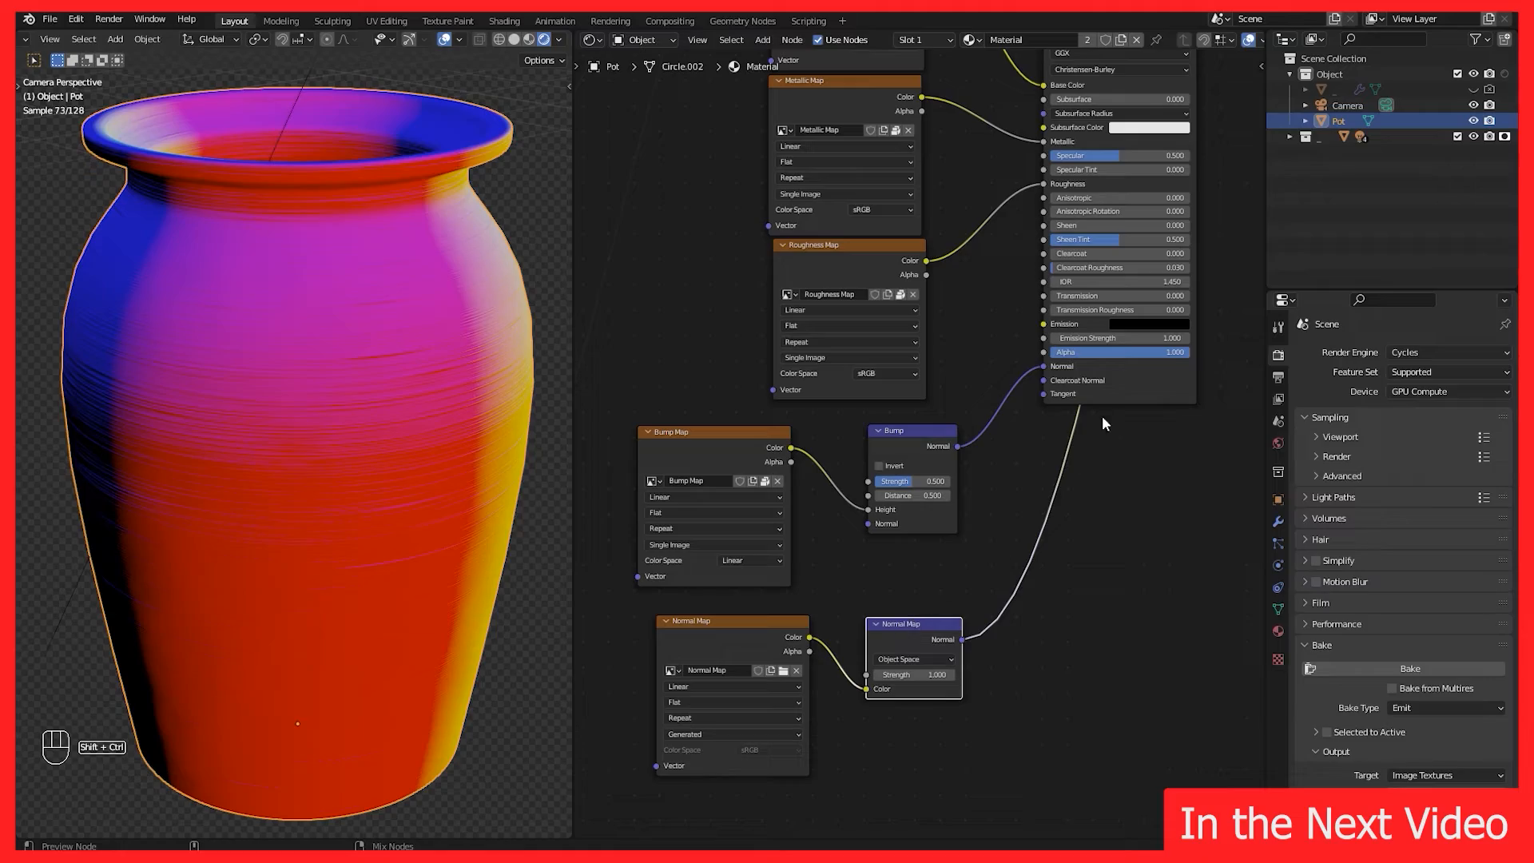
Step: Compare the Normal Map and Bump node outputs by connecting each in turn to the shader's Normal input in rendered view
ctrl+shift+click(1110, 397)
drag(960, 640, 1041, 367)
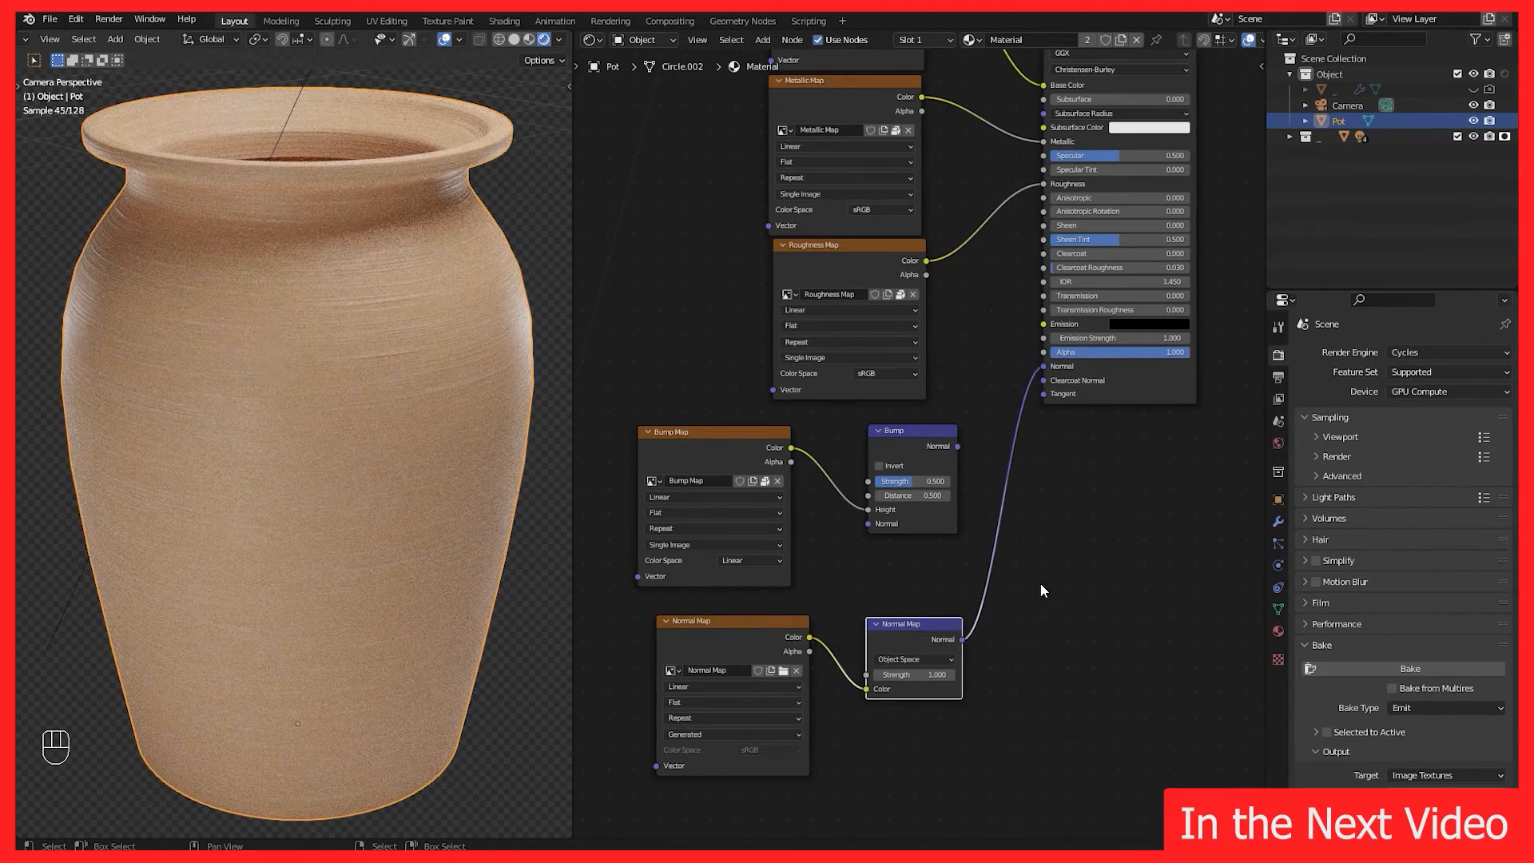
drag(957, 446, 1043, 366)
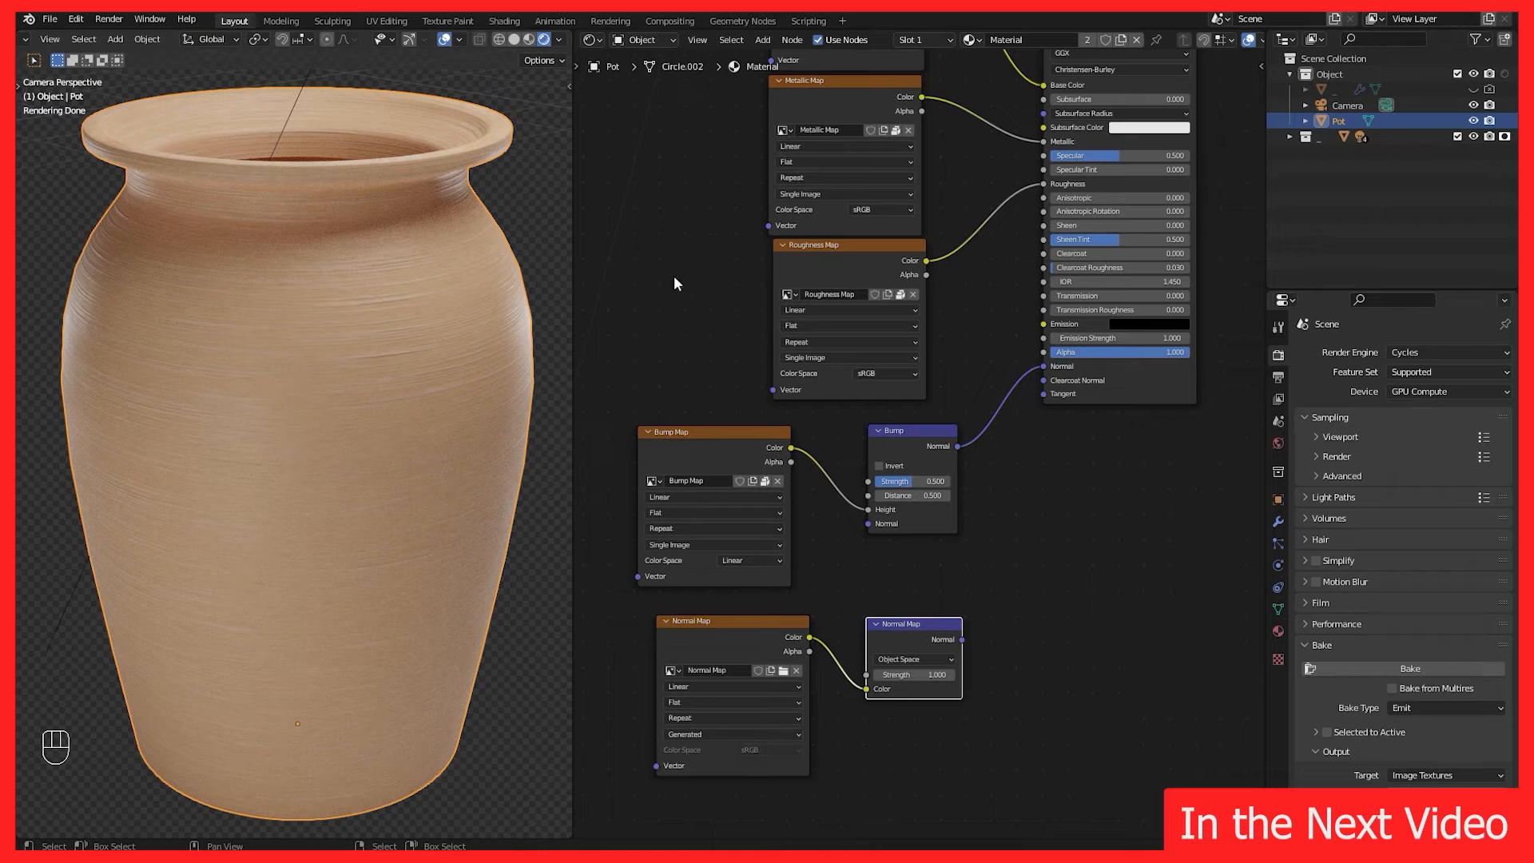
Step: Switch the viewport to Material Preview and compare the Normal Map and Bump connections on the Normal input again
click(529, 39)
click(1111, 397)
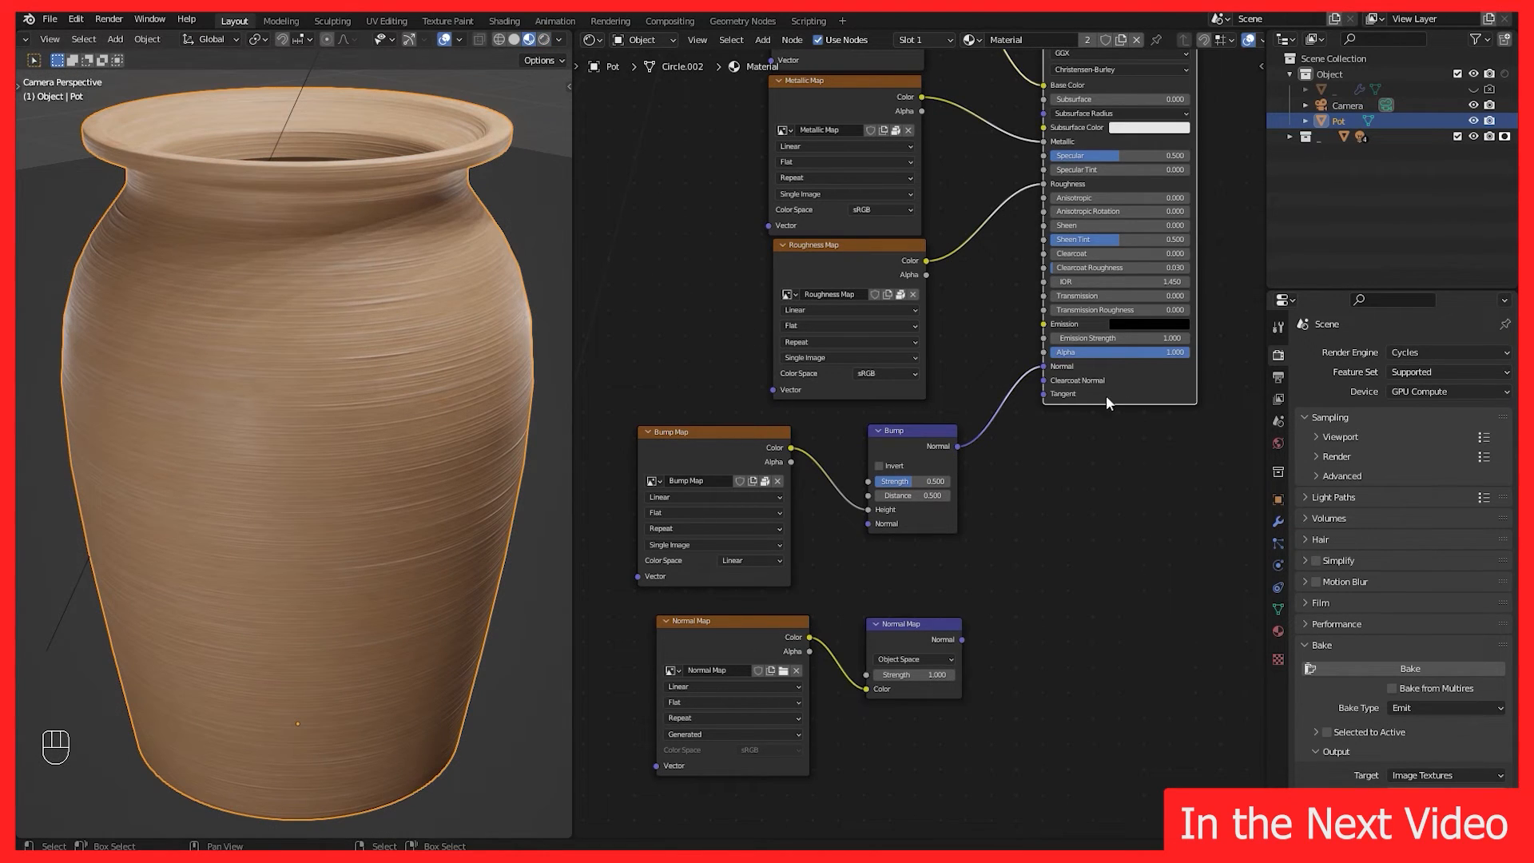
drag(962, 638, 1051, 366)
drag(958, 445, 1044, 370)
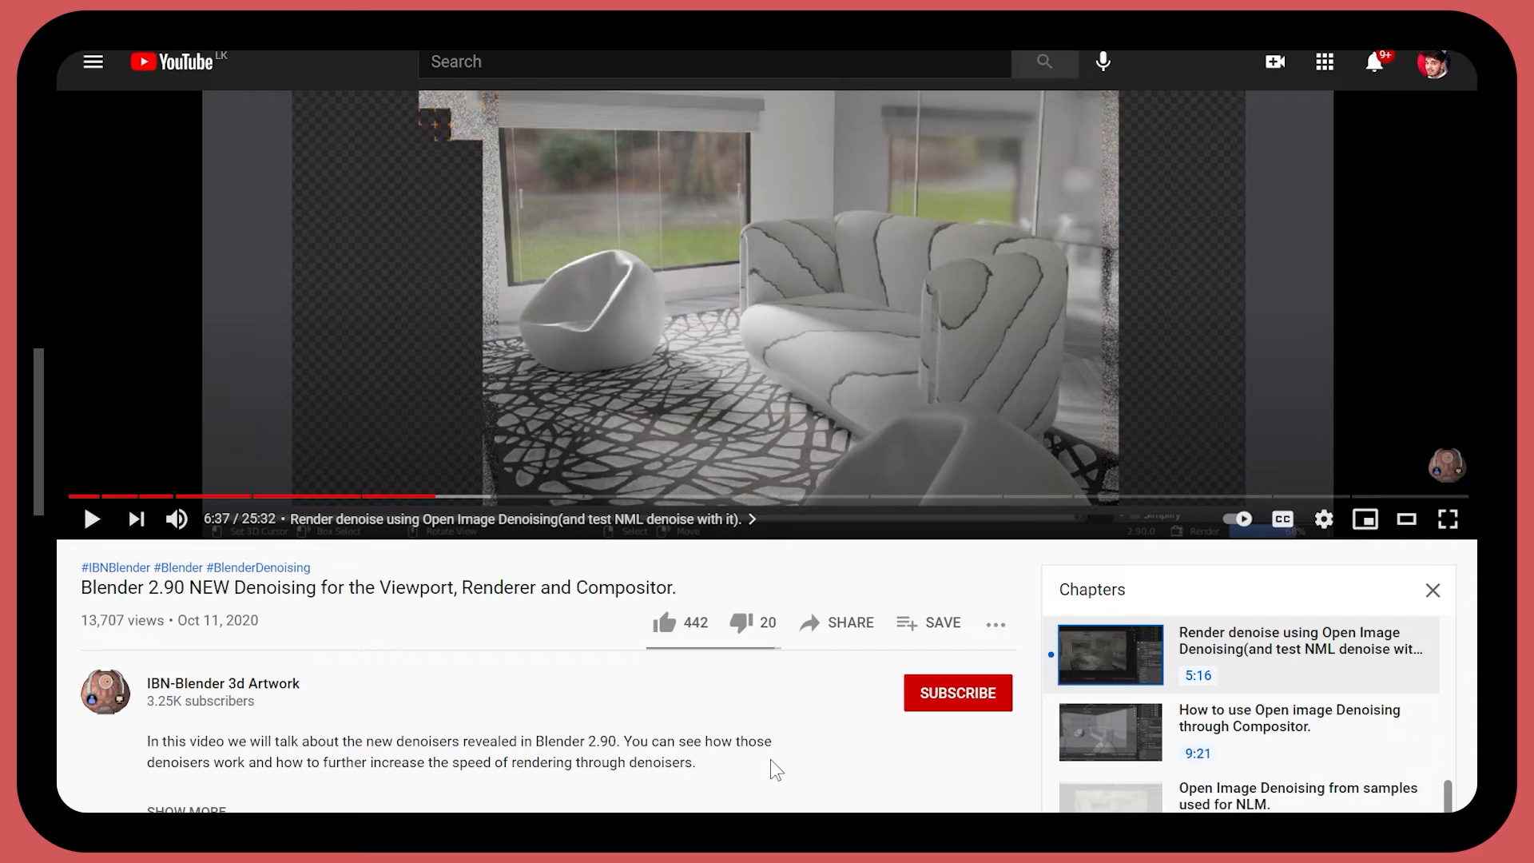
click(668, 629)
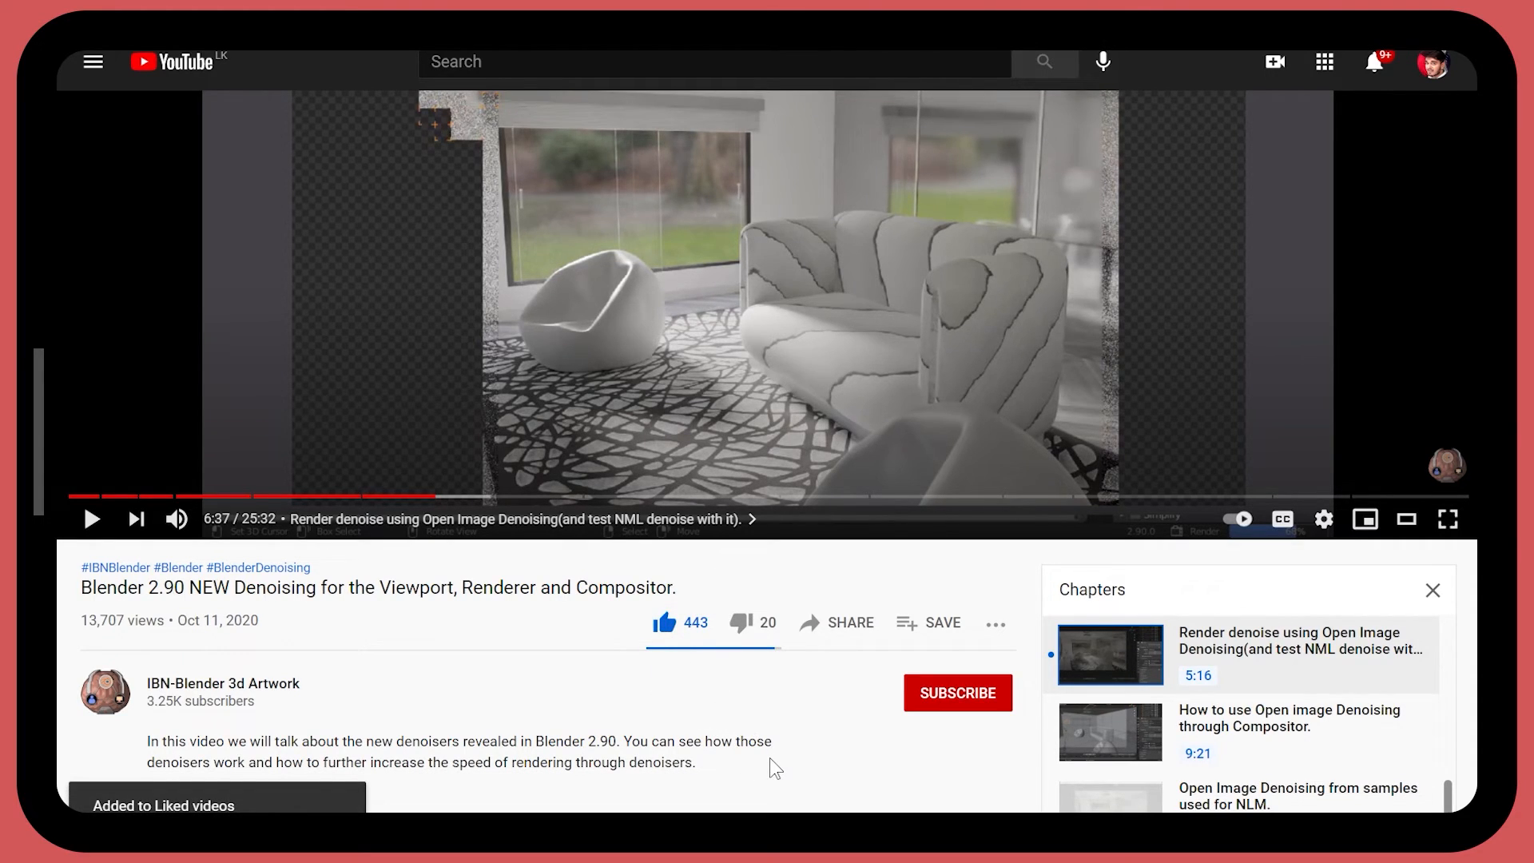
click(937, 698)
click(996, 700)
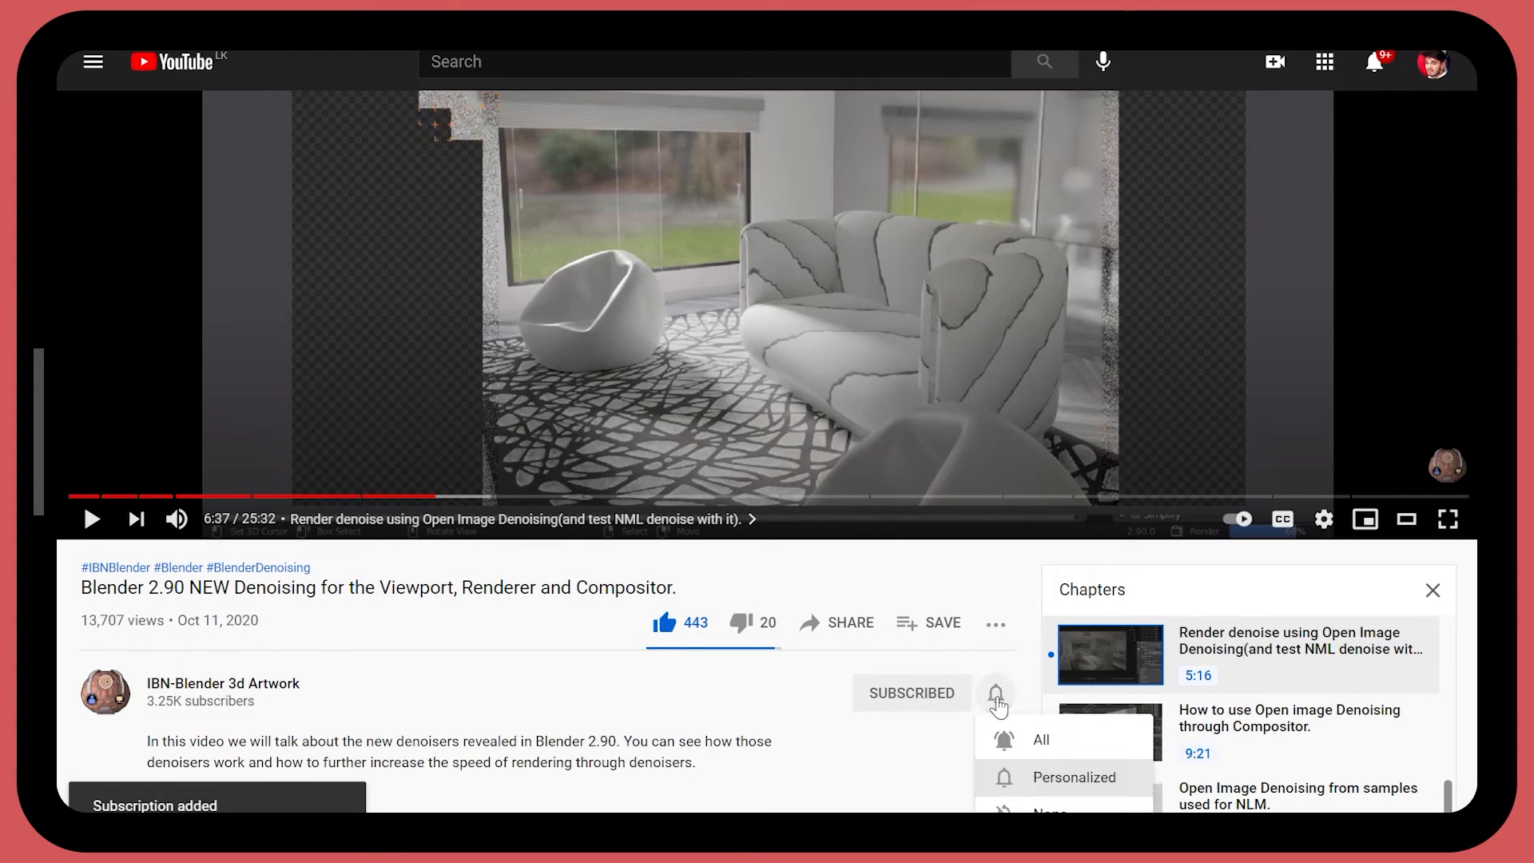
click(1008, 739)
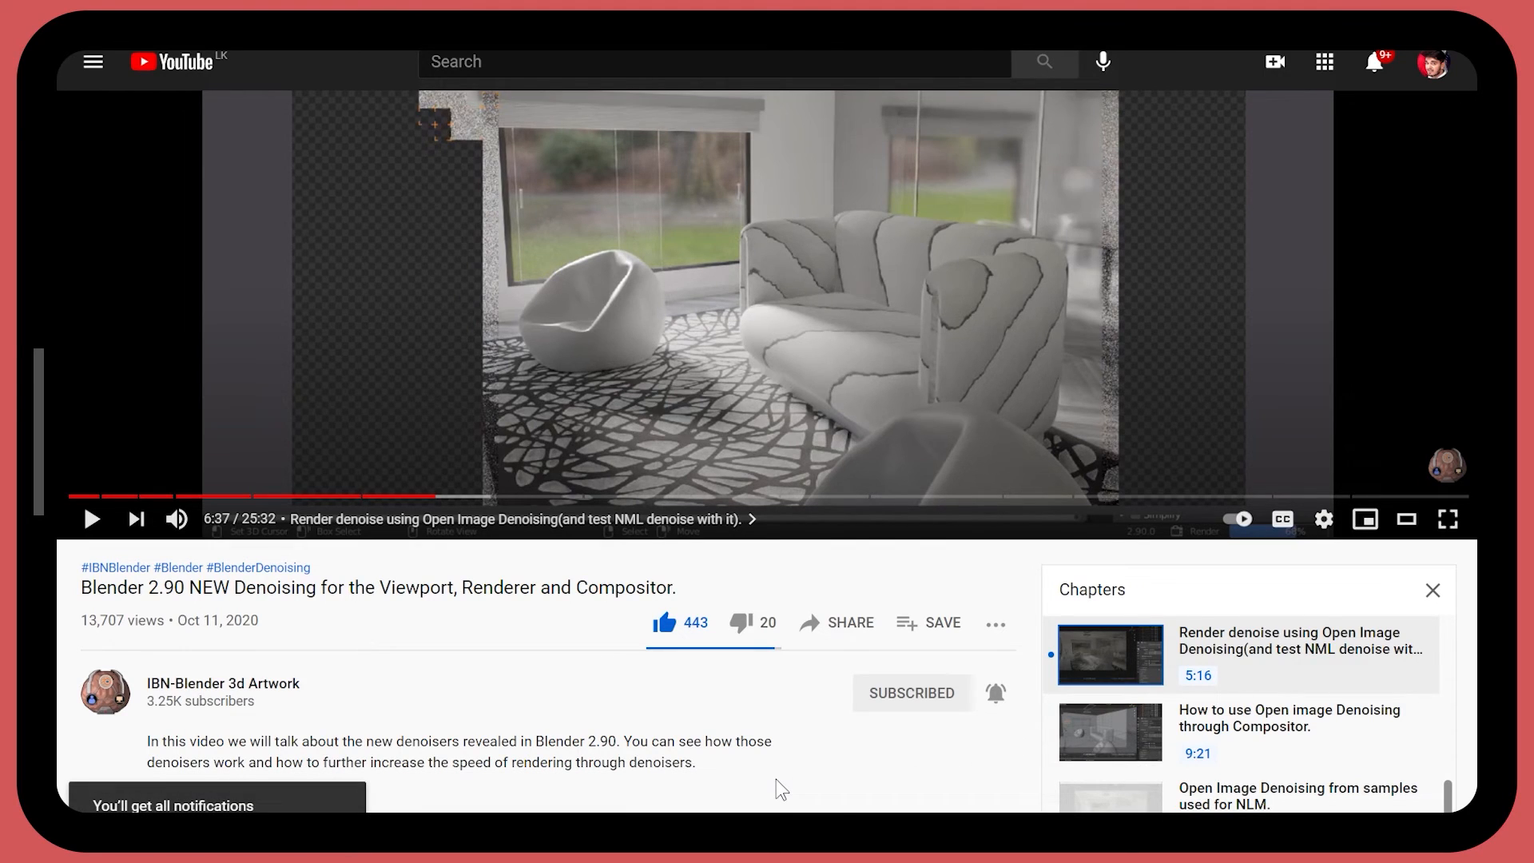
scroll(758, 771, down, 3)
click(625, 652)
text(Th)
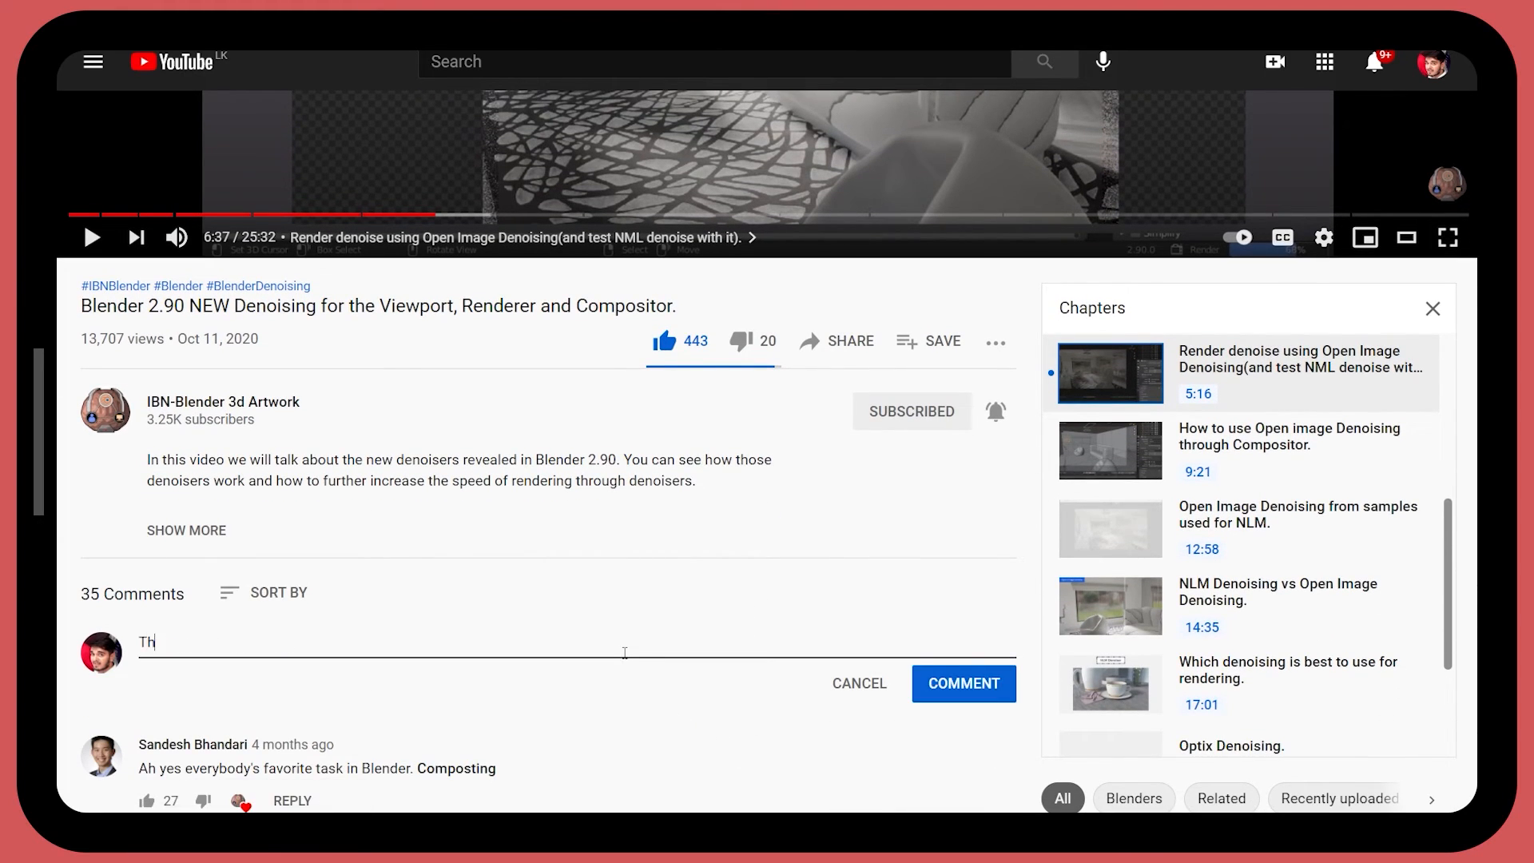
text(is Video is ...)
scroll(984, 698, up, 4)
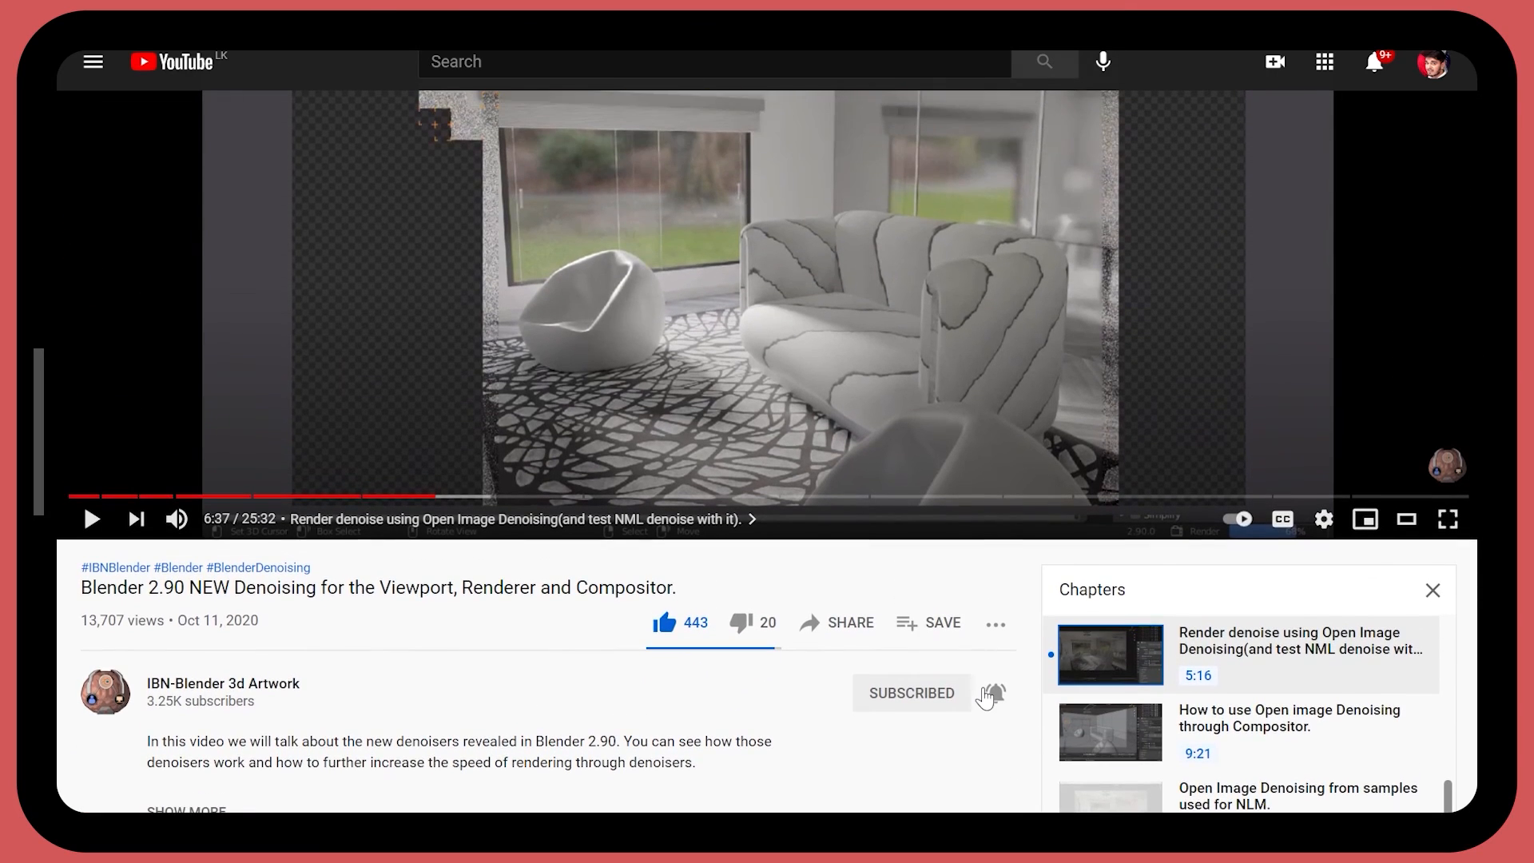
click(848, 624)
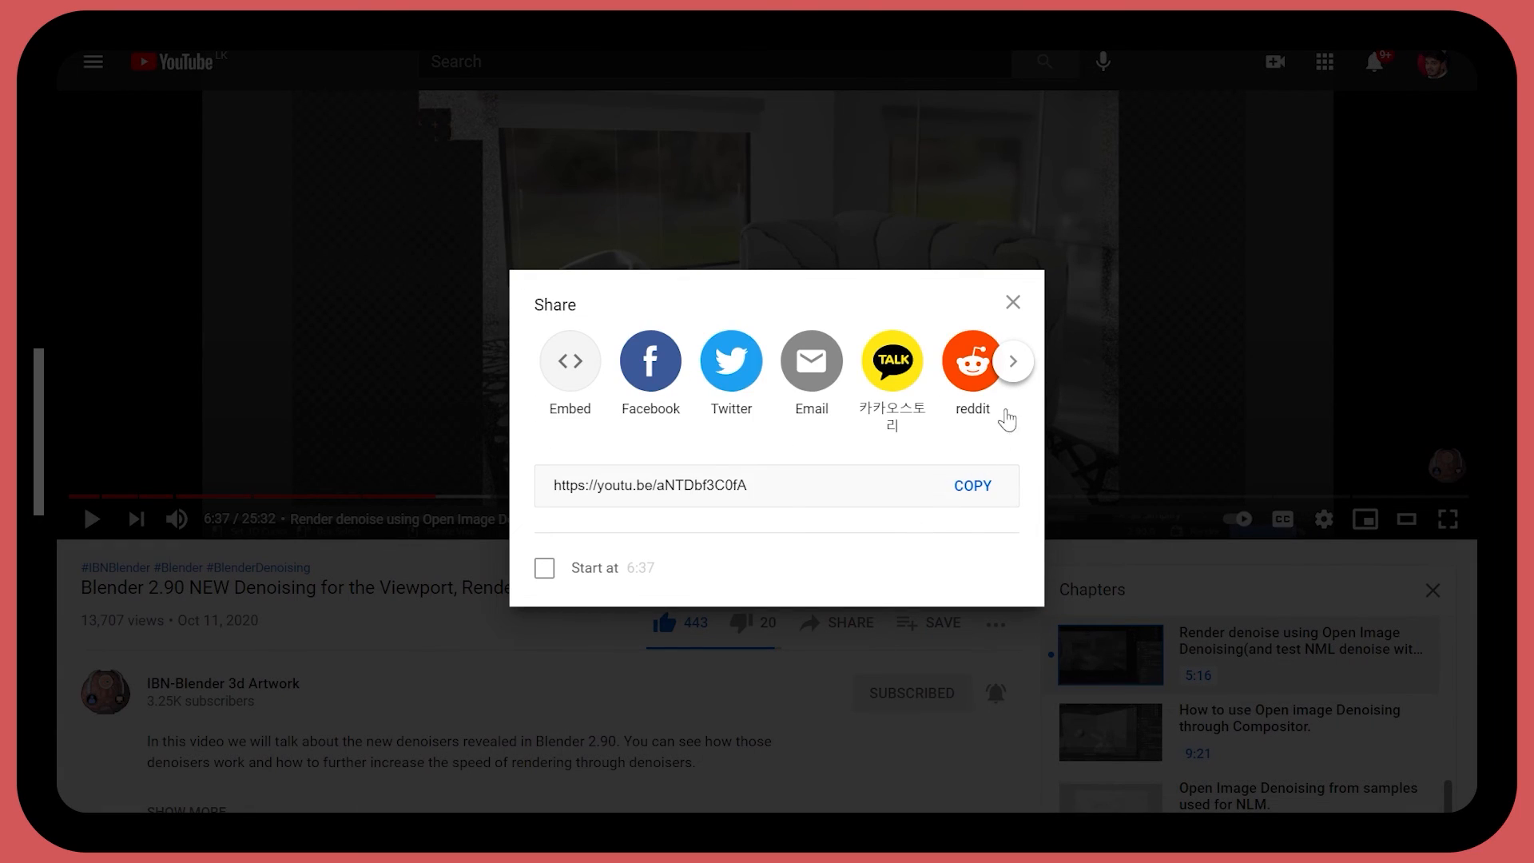
click(1016, 375)
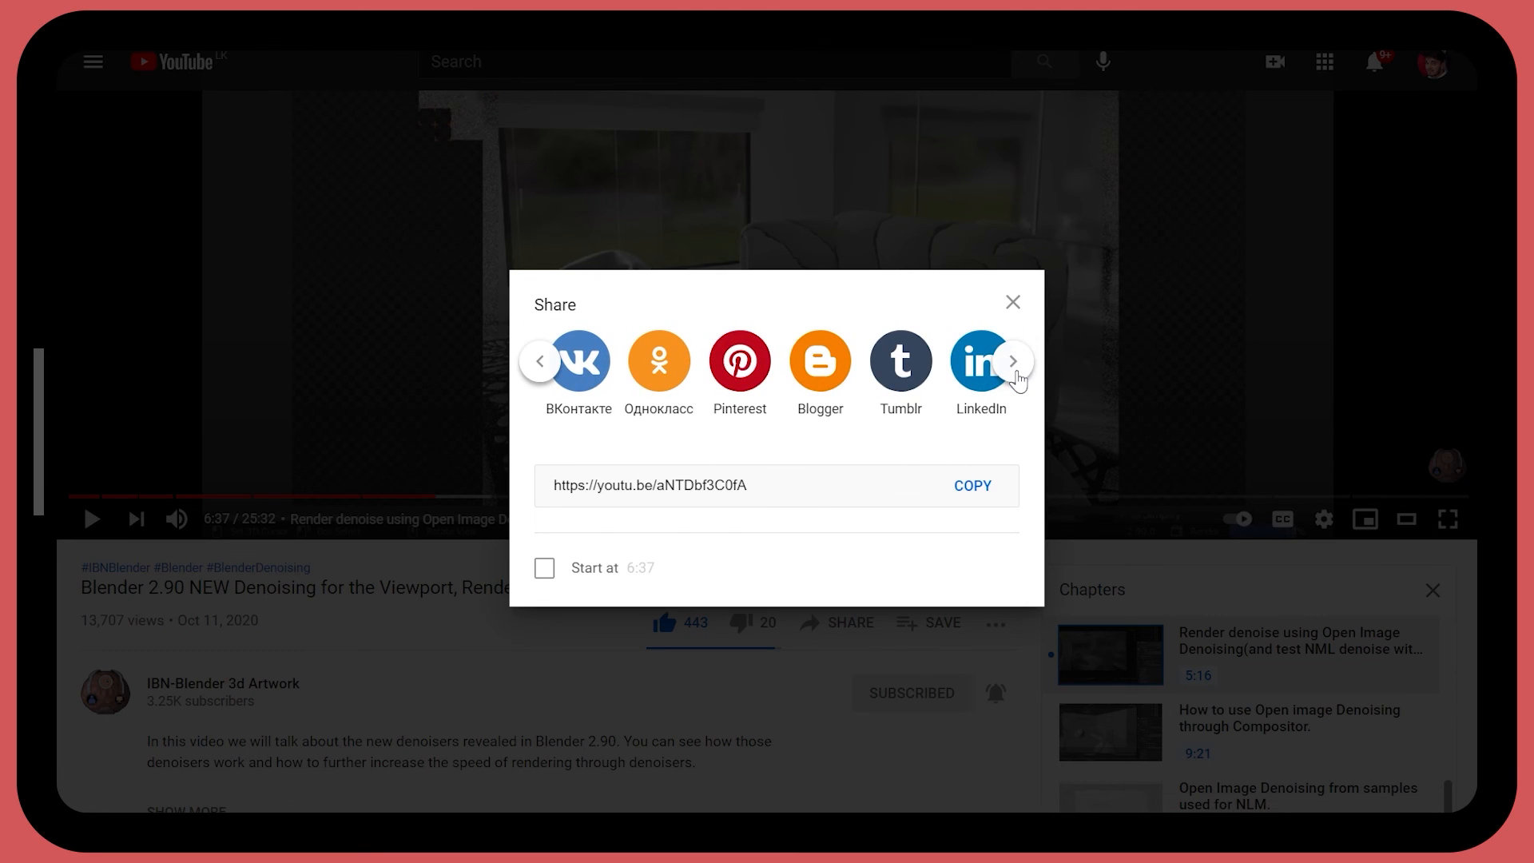